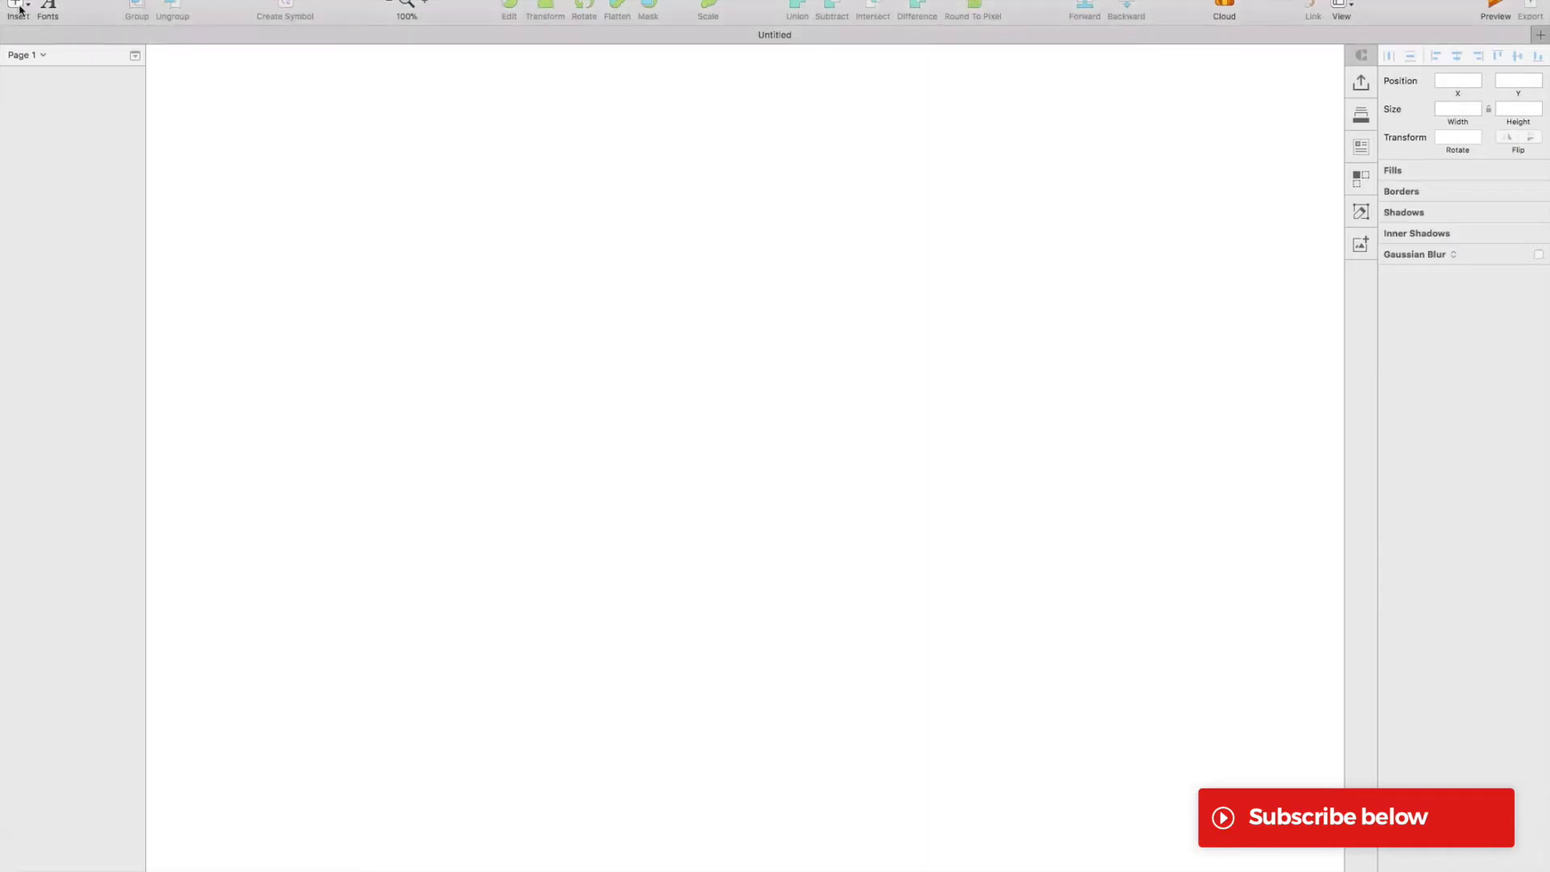
Step: Insert an iPhone 8 artboard, 375×667, on the empty page
click(16, 11)
click(90, 159)
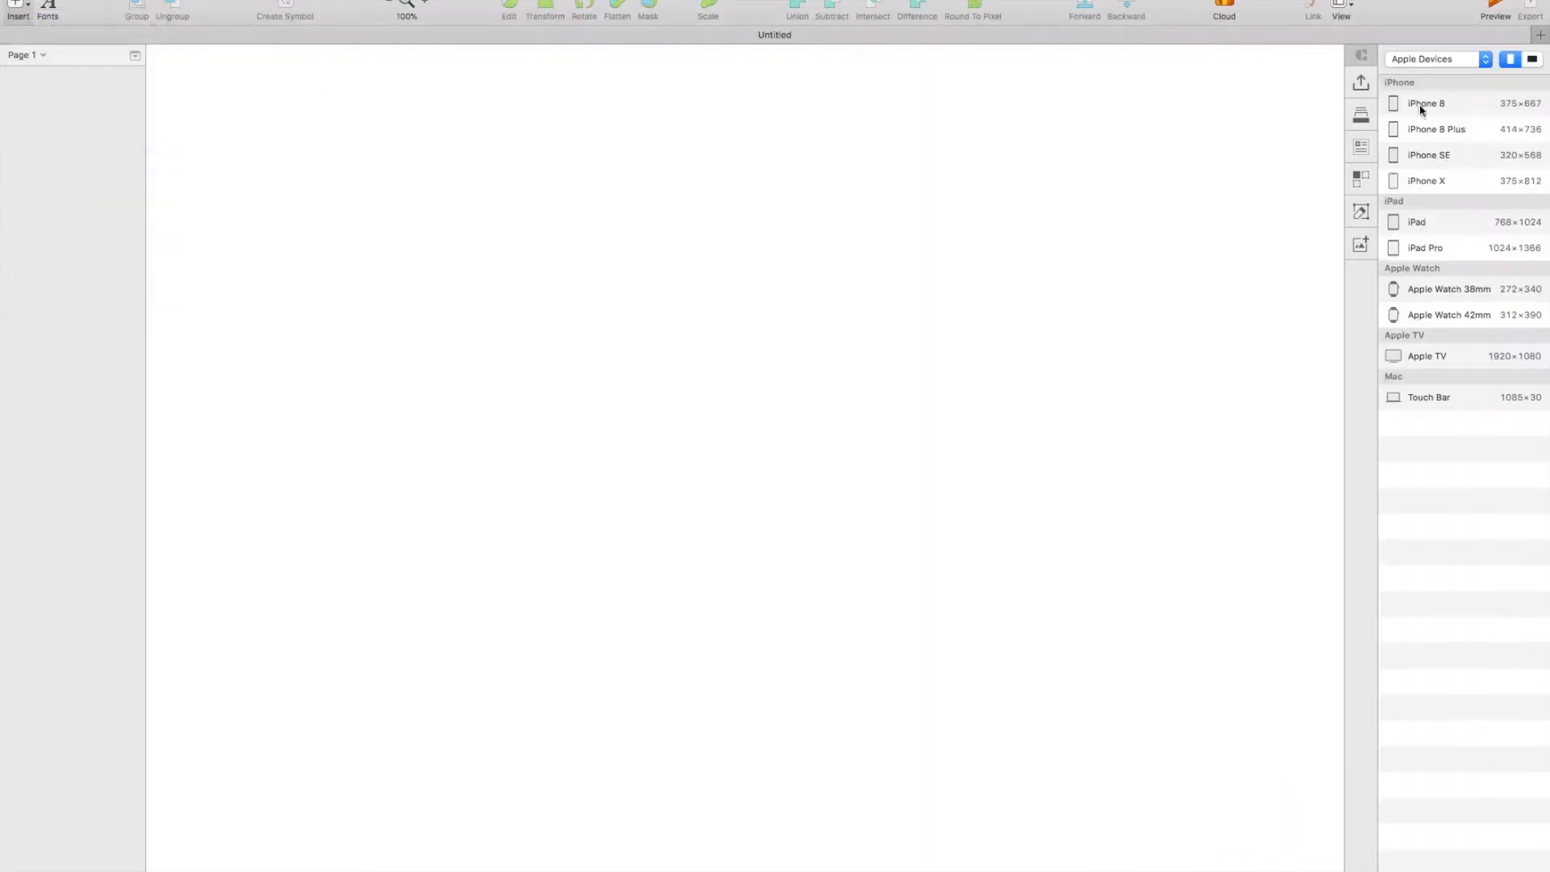
click(1427, 103)
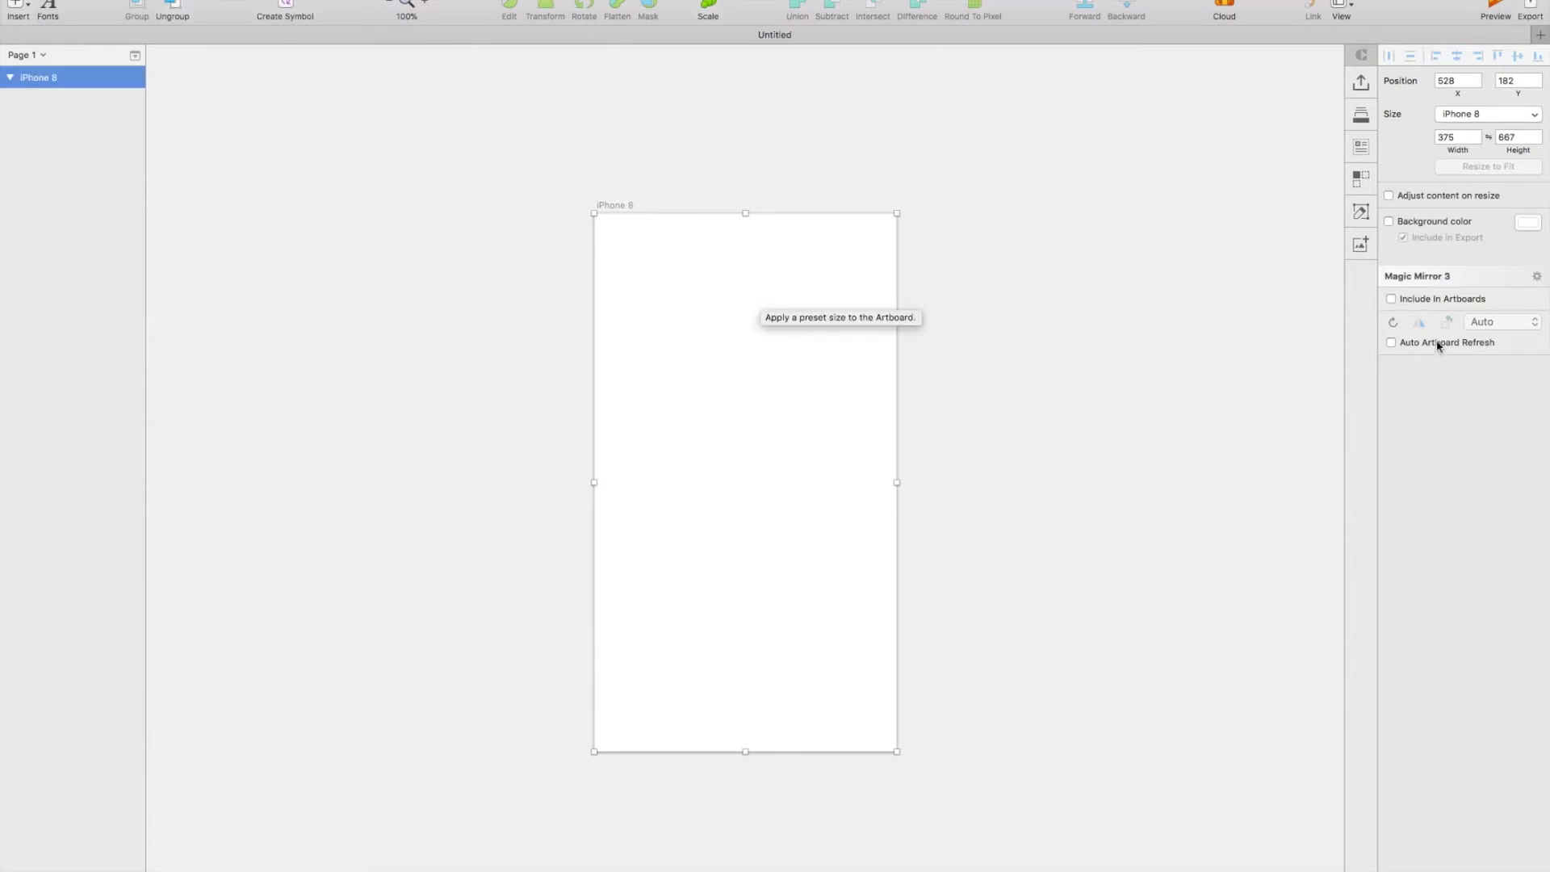
Step: Enable the artboard's background color, set it to 1C1C38, and add it to the document colors
click(1389, 221)
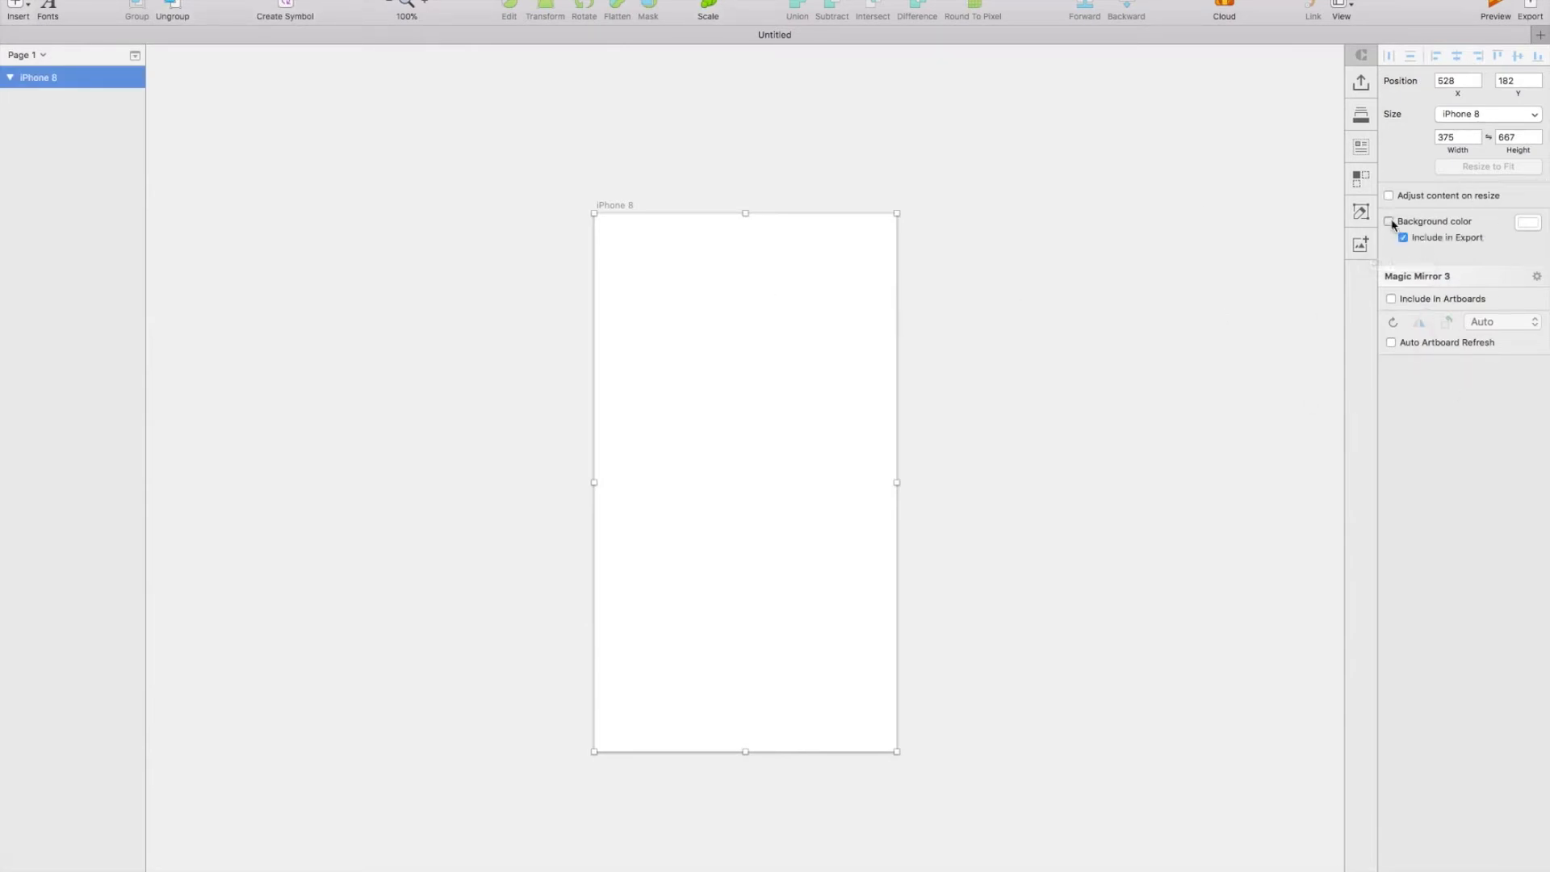
click(1528, 223)
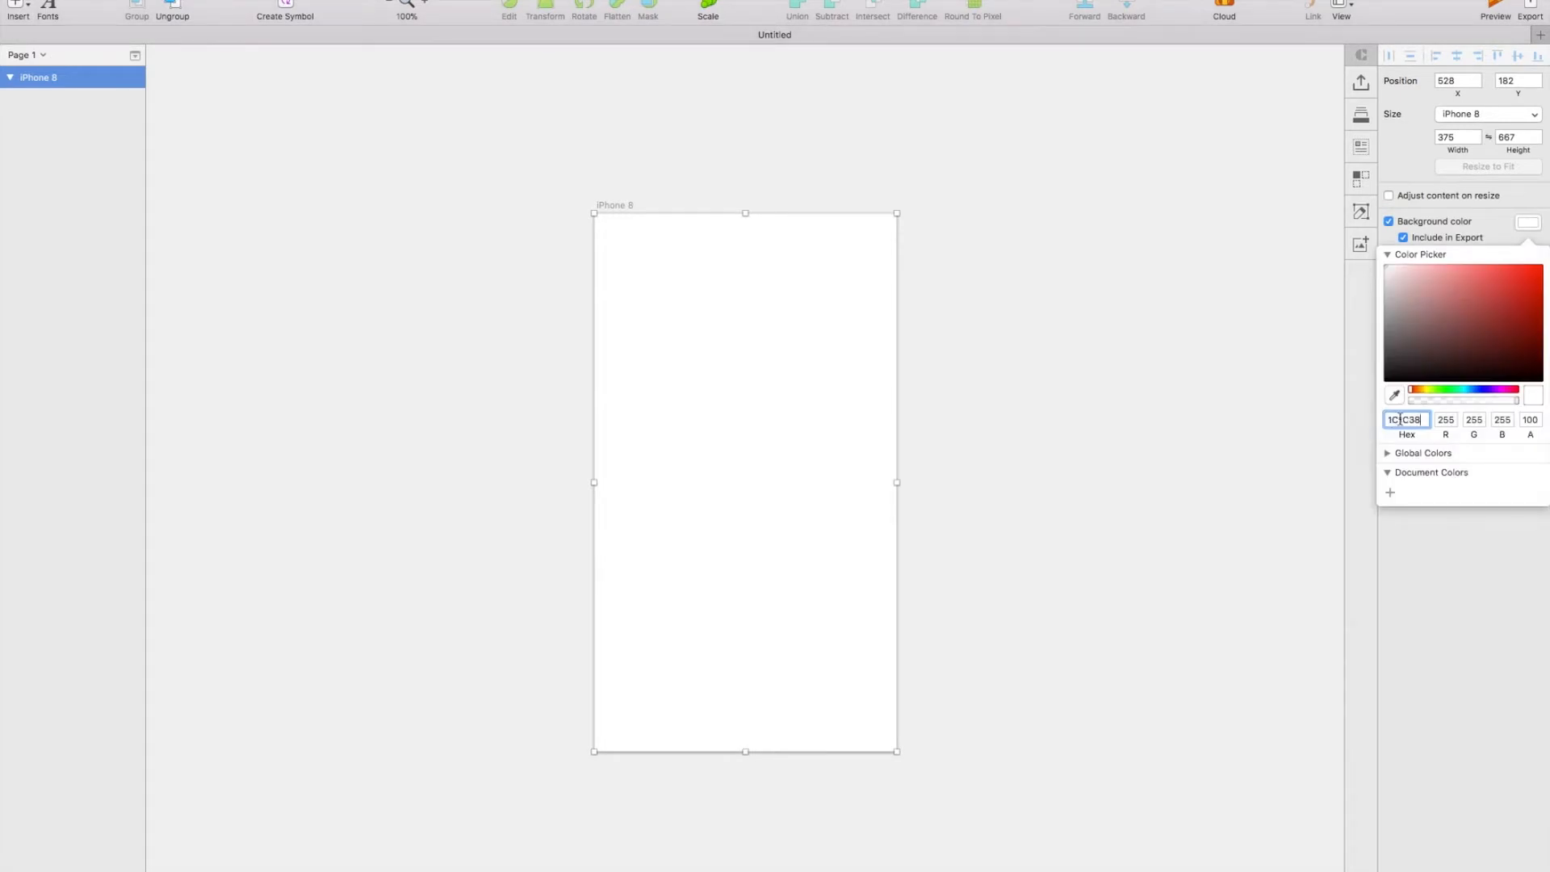
key(Return)
click(1391, 494)
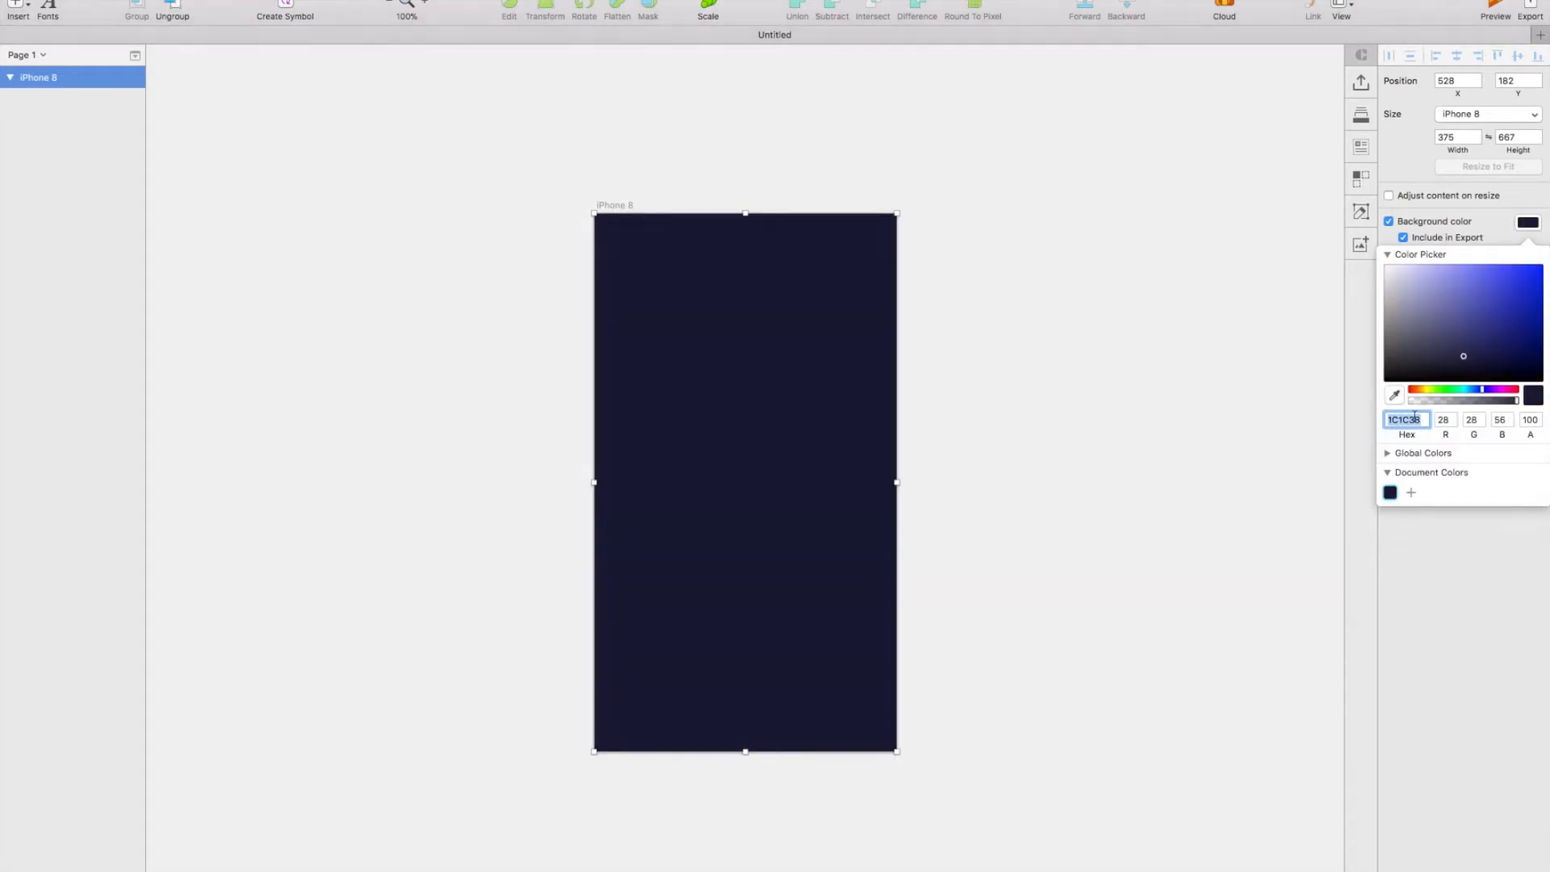
Step: Enter the blue 4EB9F1 as the background color and add it to the document colors
text(4EB9F1)
key(Return)
click(1412, 494)
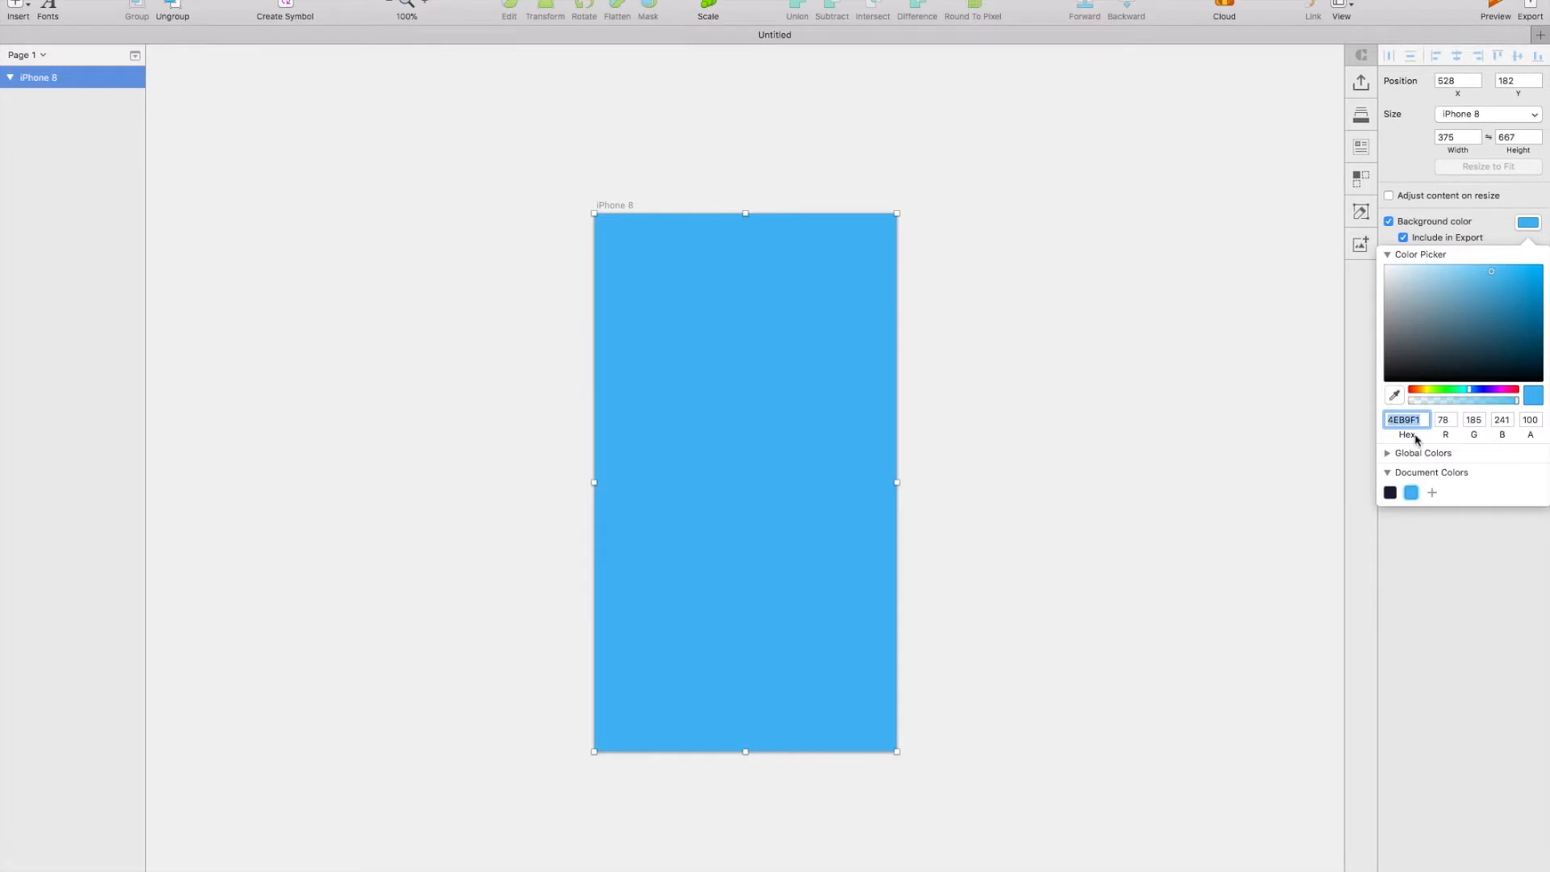
Step: Add white FFFFFF to the document colors and set the artboard's background back to the dark navy 1C1C38
text(FFFFFF)
key(Return)
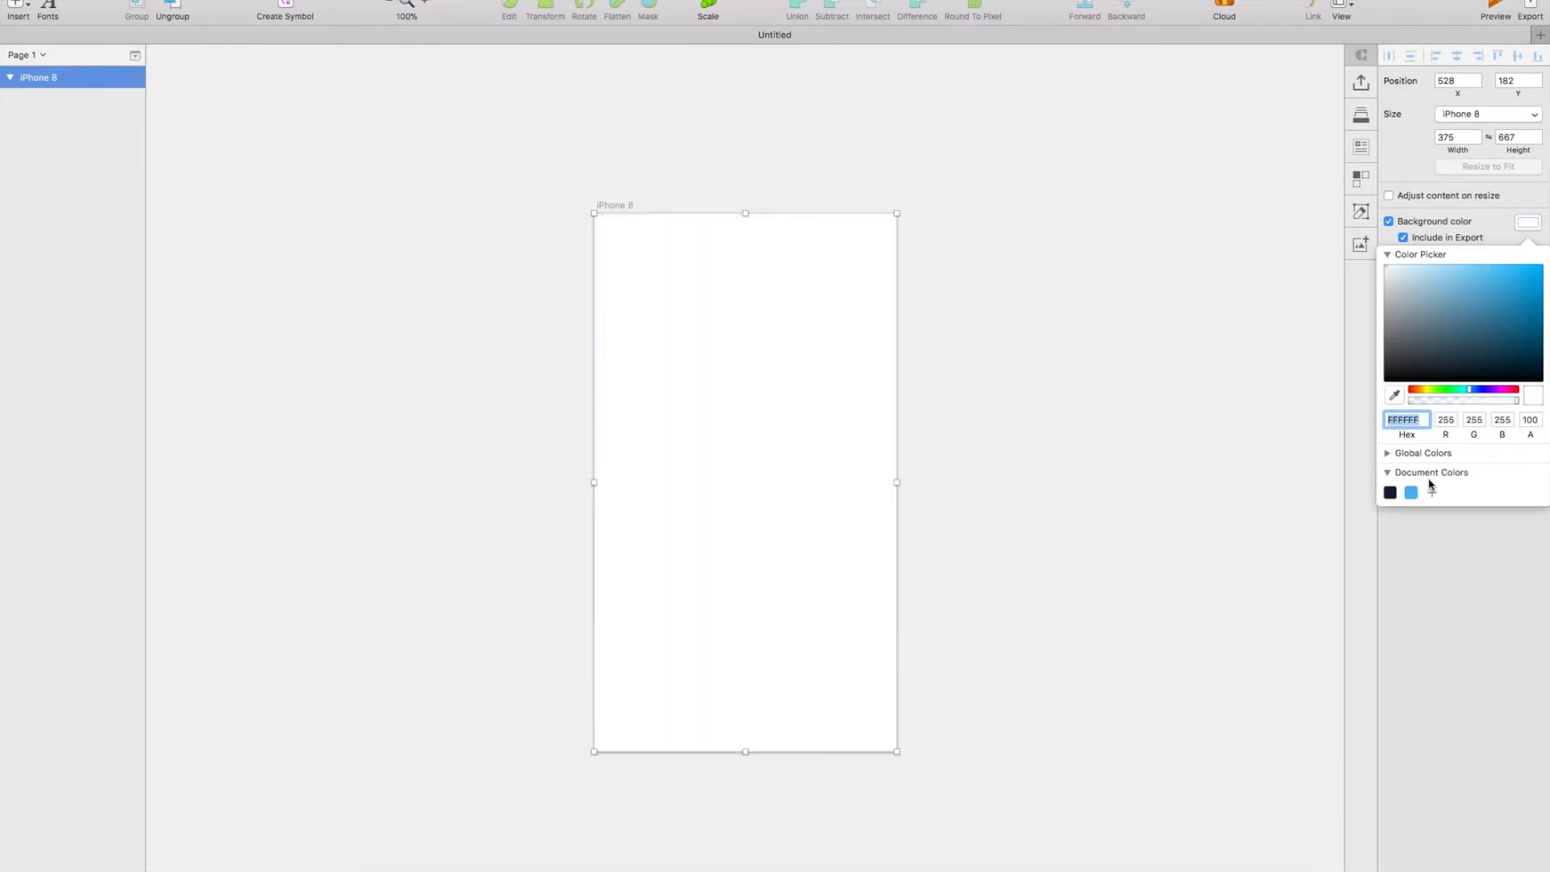
click(1390, 493)
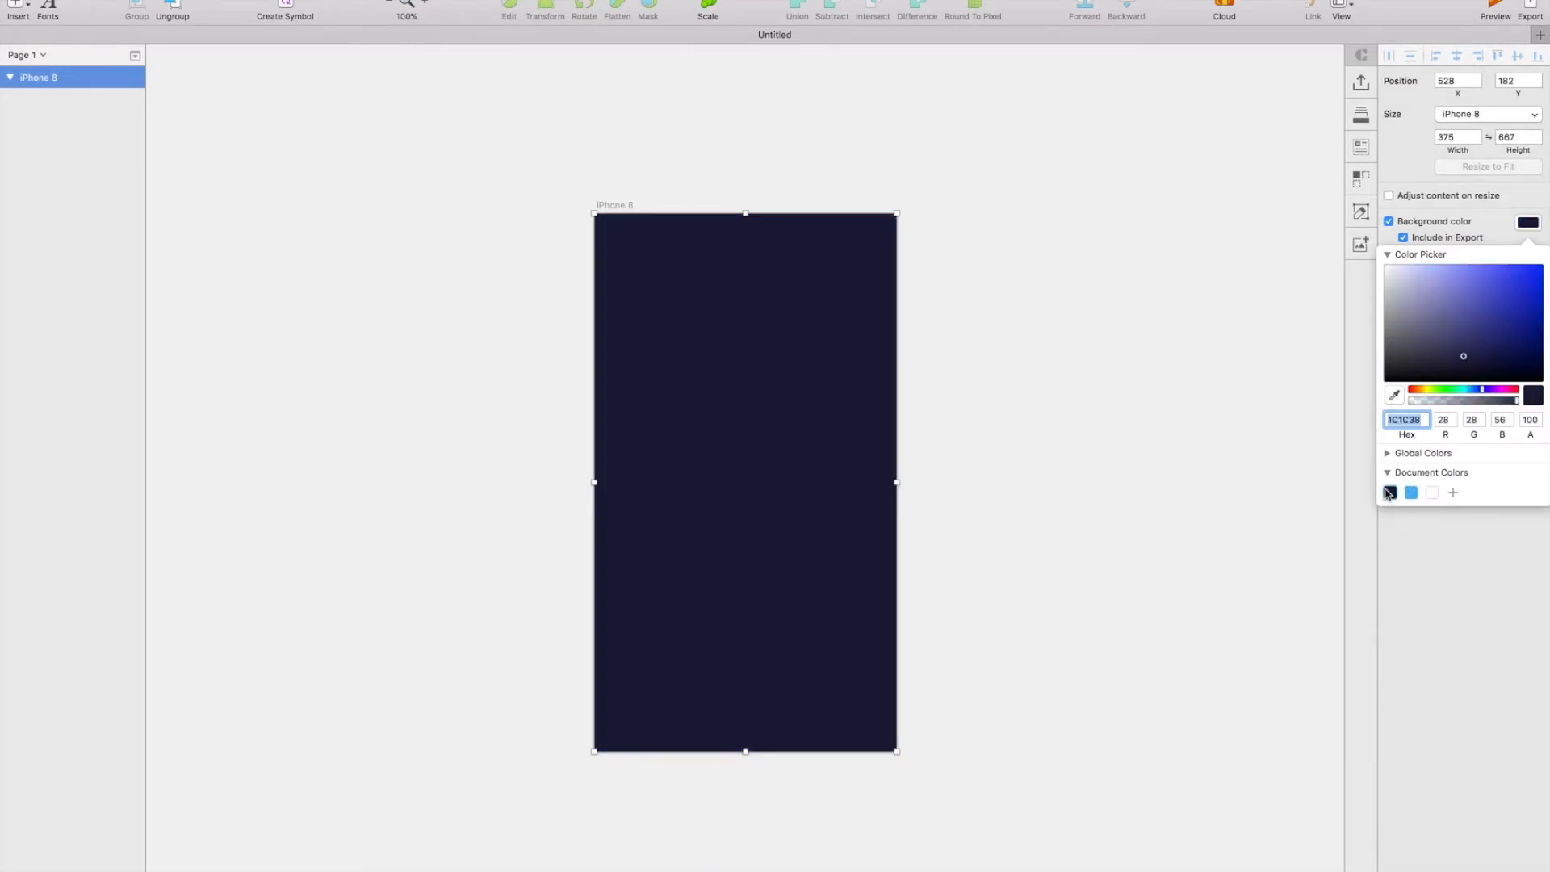
Step: Place the handbag fashion photo over the artboard at X -180, Y 0, sized 734×734, and turn it into a mask group
click(1183, 317)
drag(616, 218, 663, 235)
drag(810, 349, 663, 349)
right_click(663, 350)
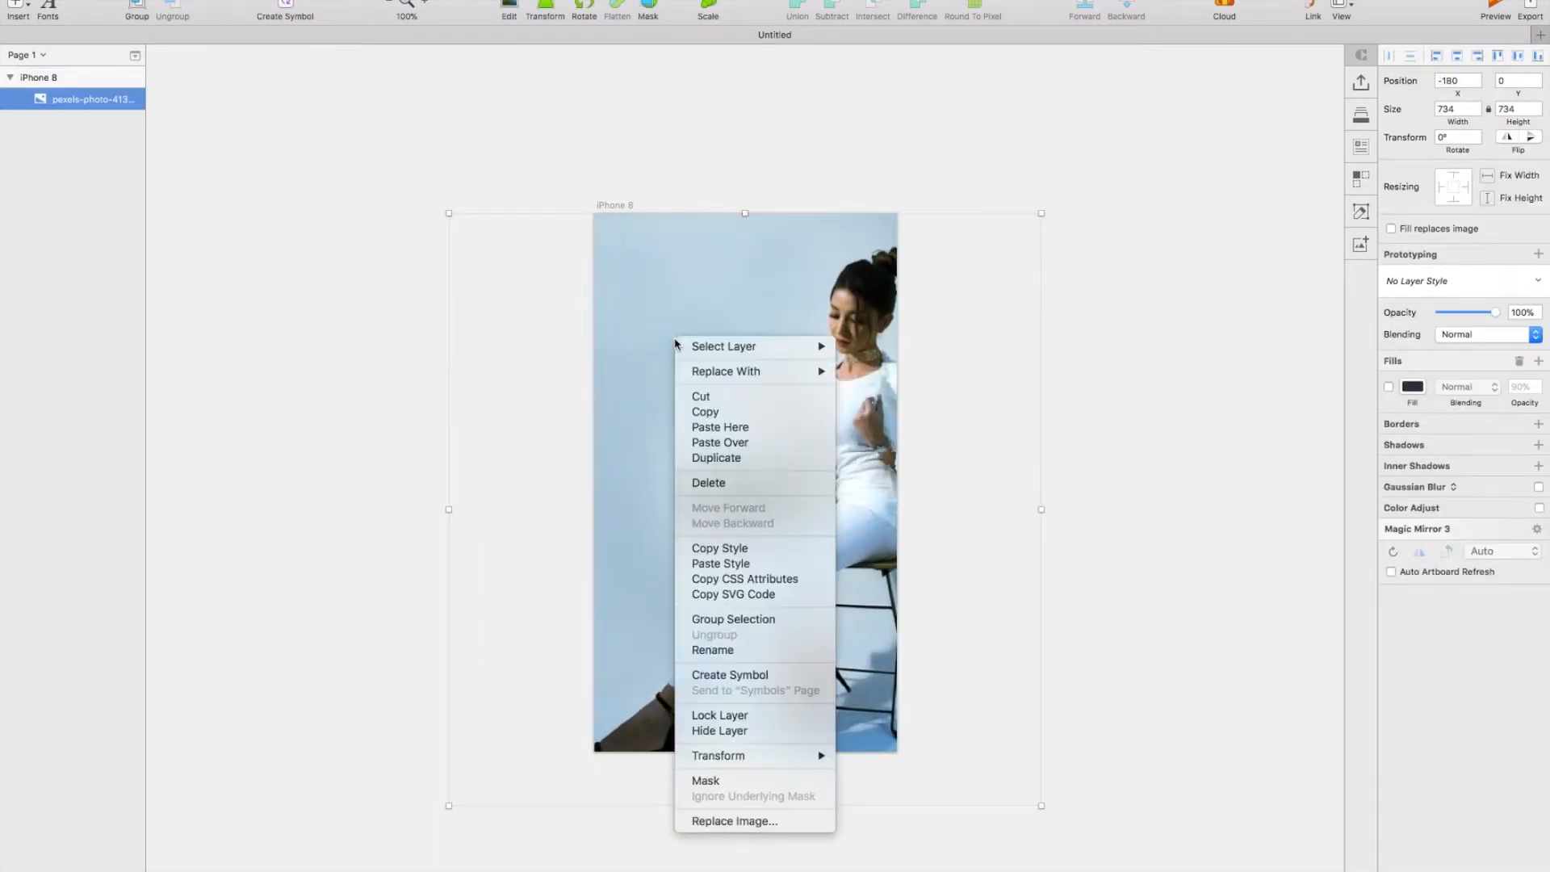
click(704, 780)
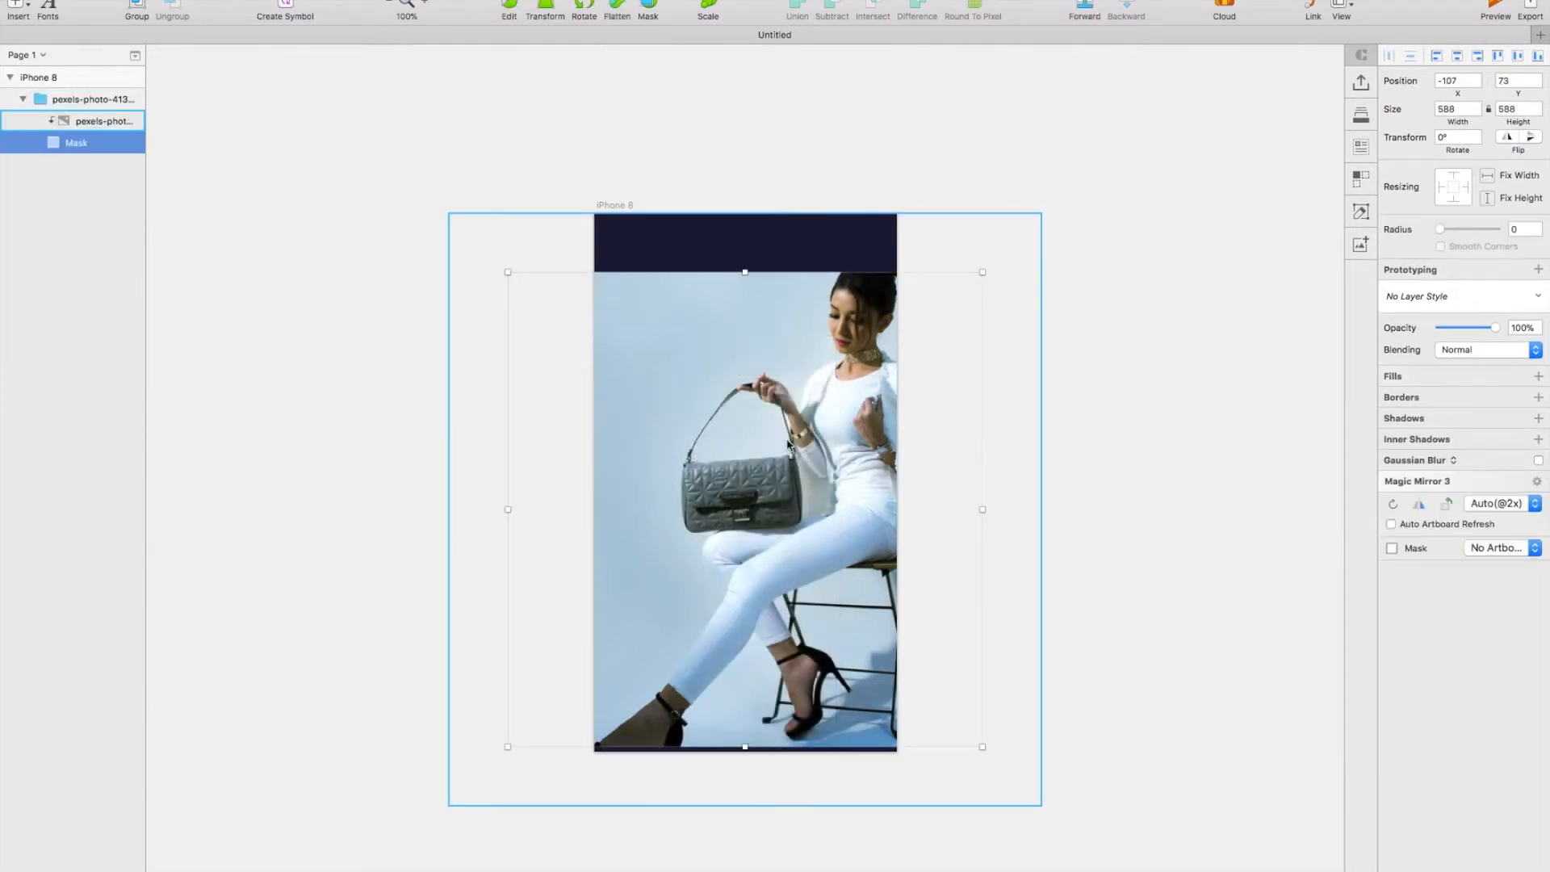
Step: Fit the photo's mask to the artboard with position X 0, Y 0, width 375 and height 667
click(77, 121)
click(77, 143)
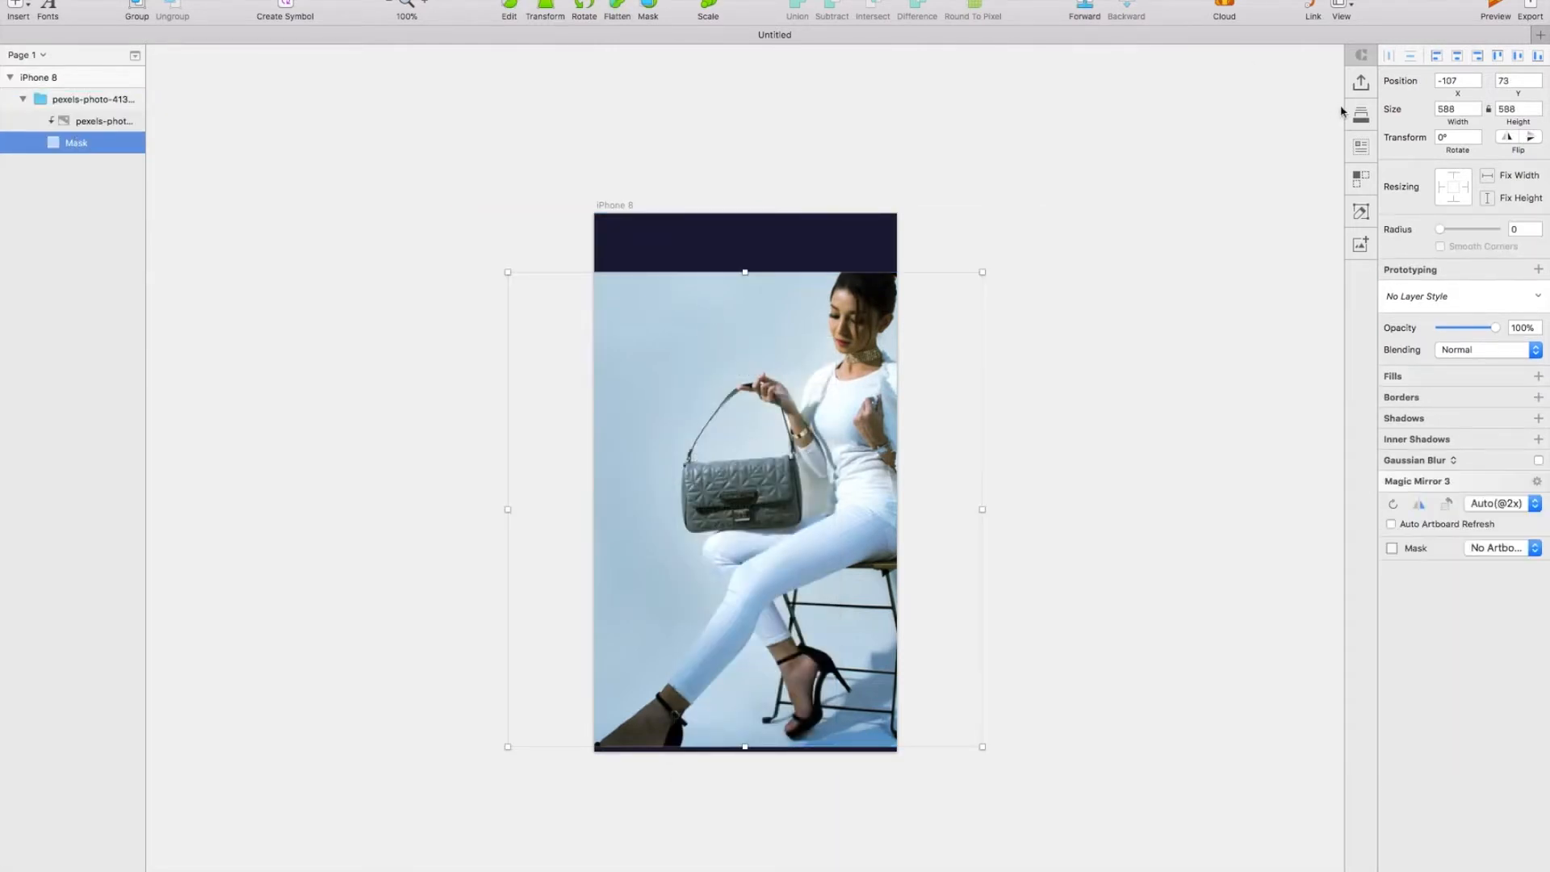
click(1453, 83)
key(Tab)
text(0)
key(Tab)
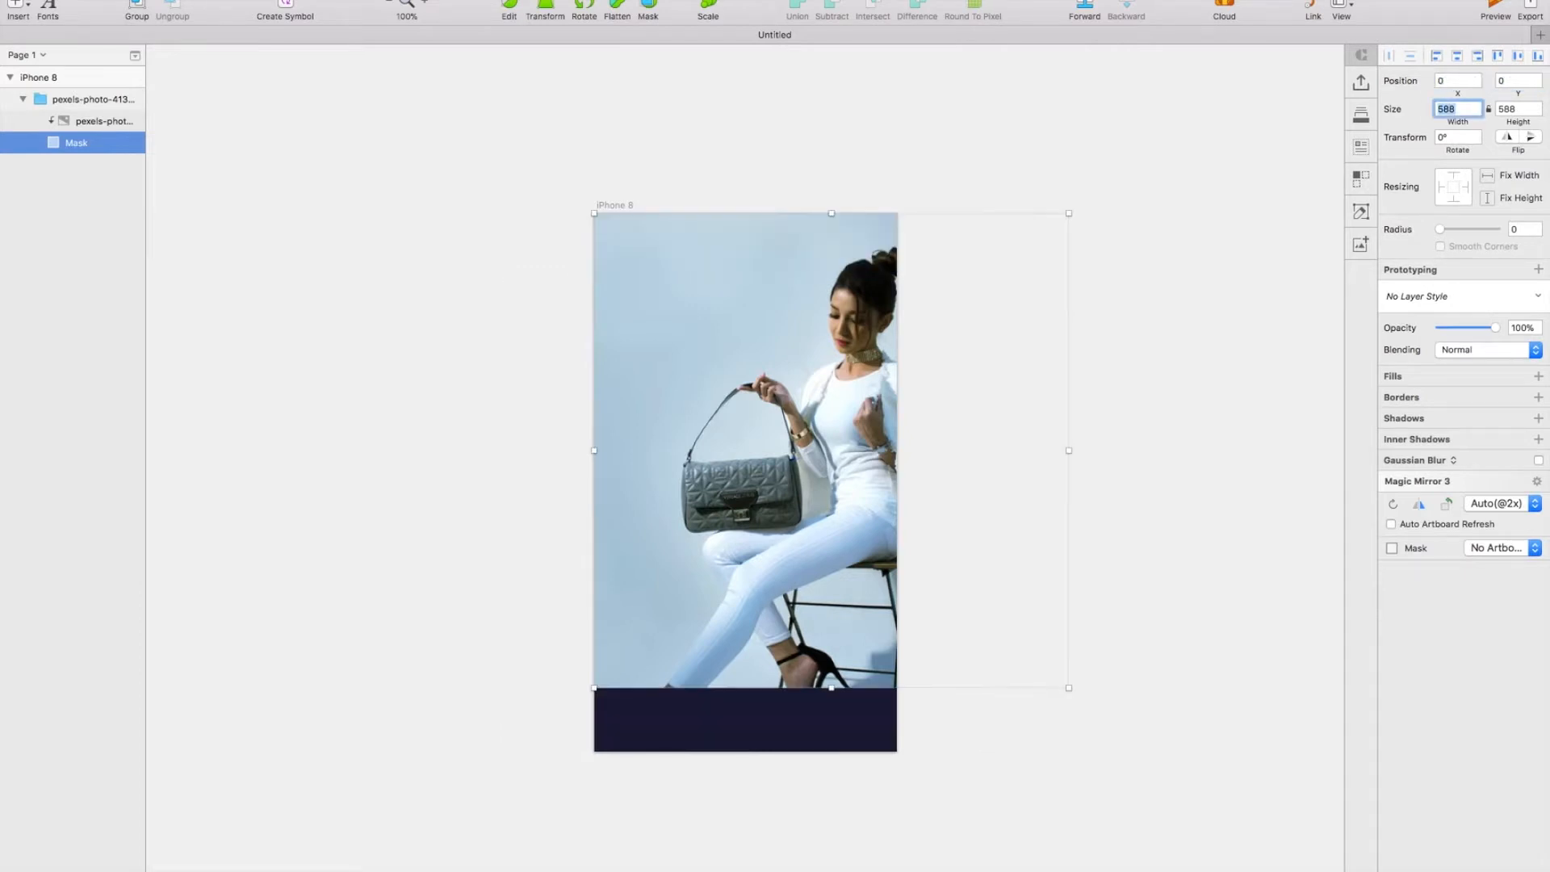
key(Tab)
text(667)
key(Return)
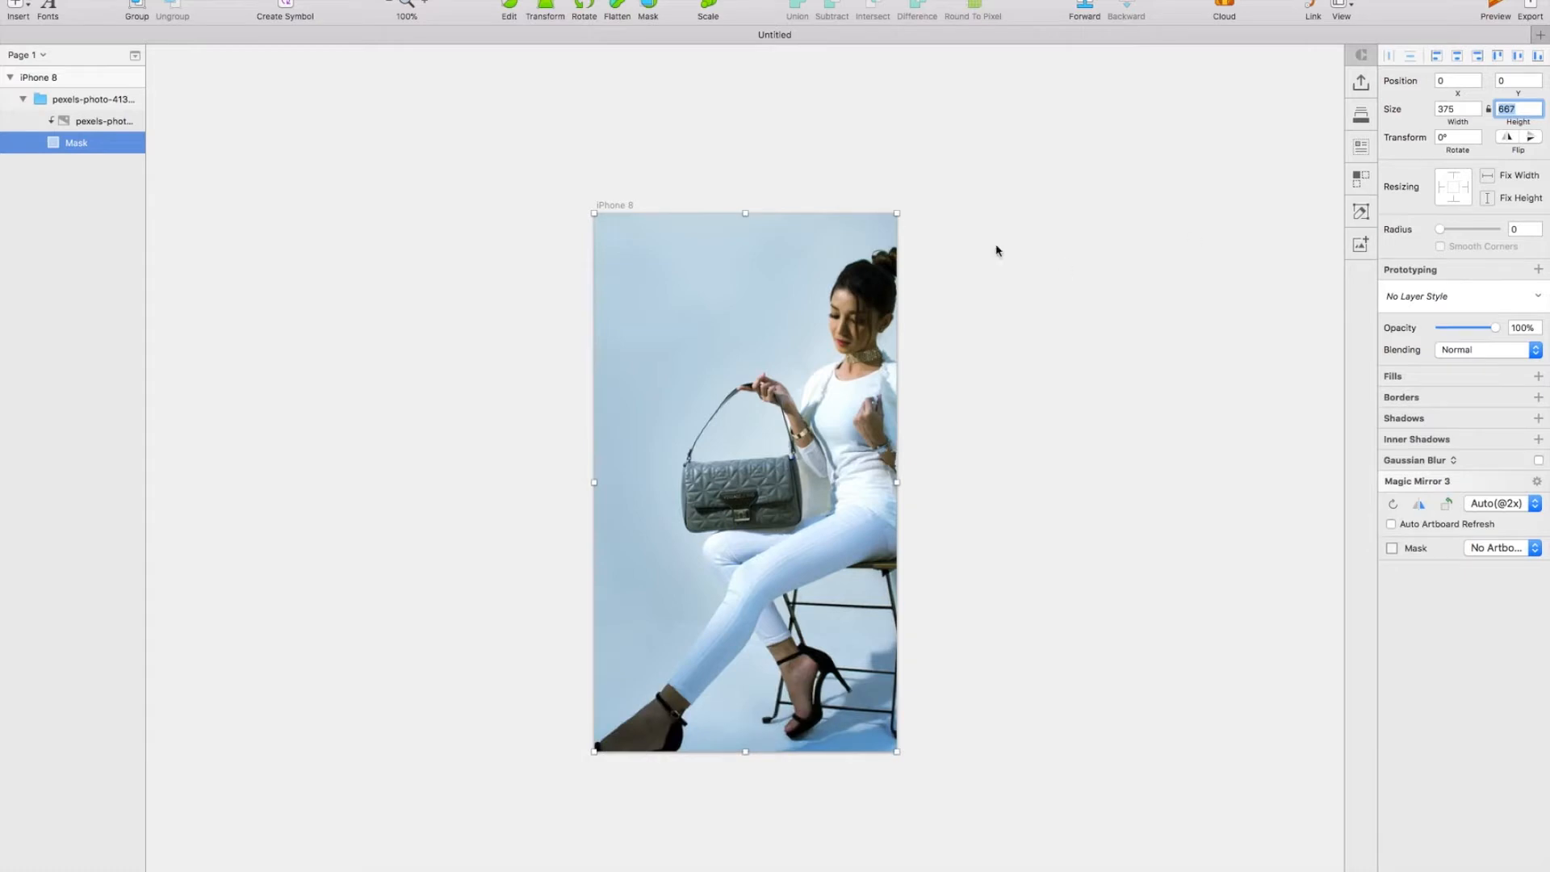
Step: Overlay the masked photo with a 1C1C38 fill at 90% opacity
click(953, 288)
double_click(851, 355)
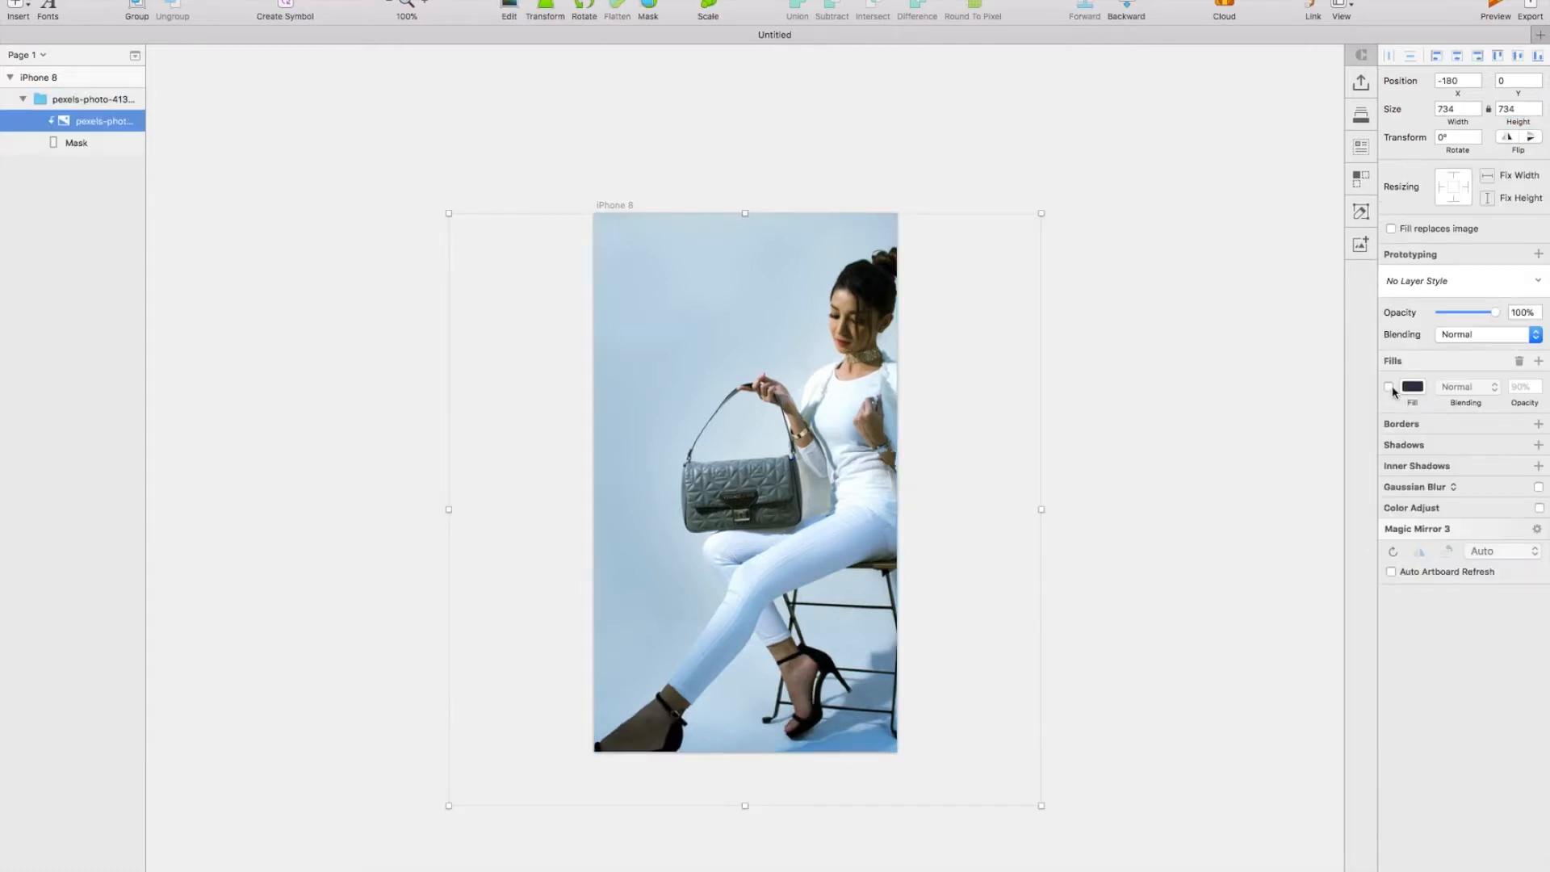
click(1390, 387)
click(1413, 387)
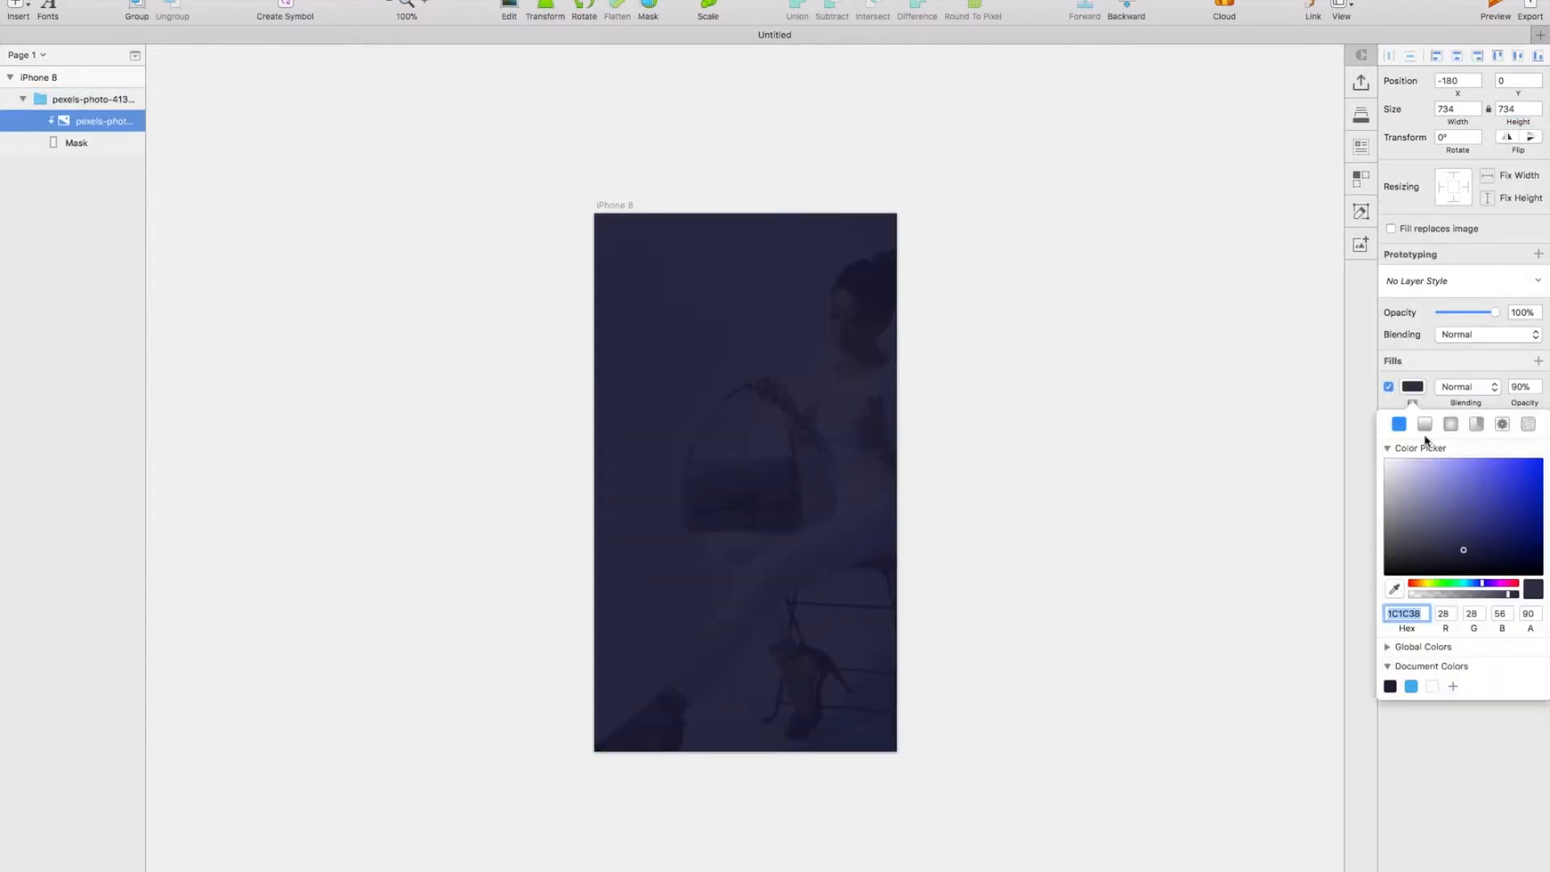
click(1390, 688)
double_click(1532, 615)
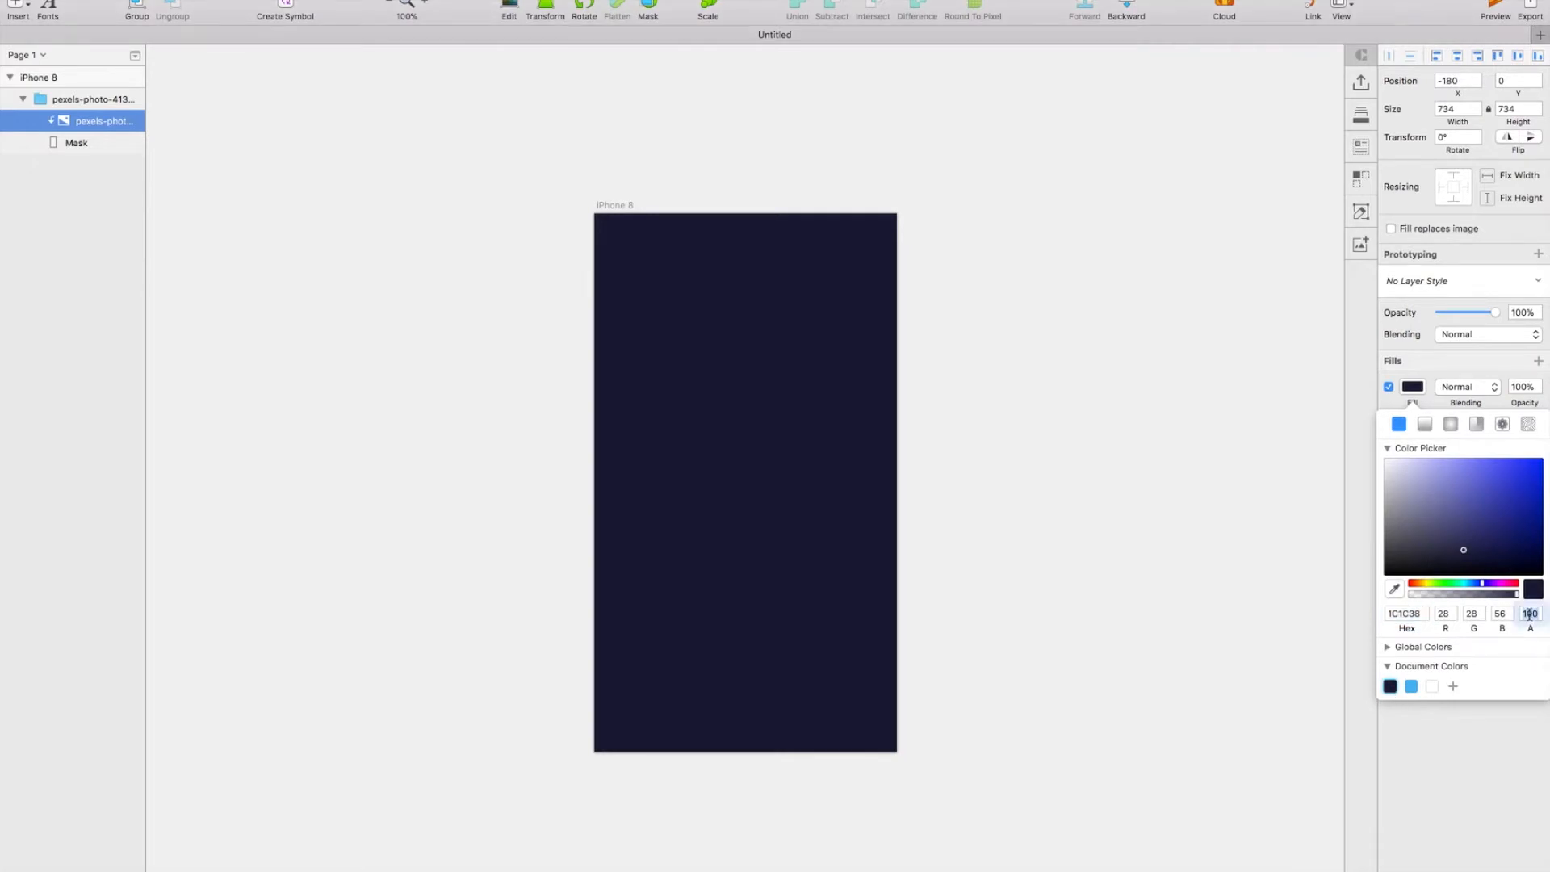
text(90)
key(Return)
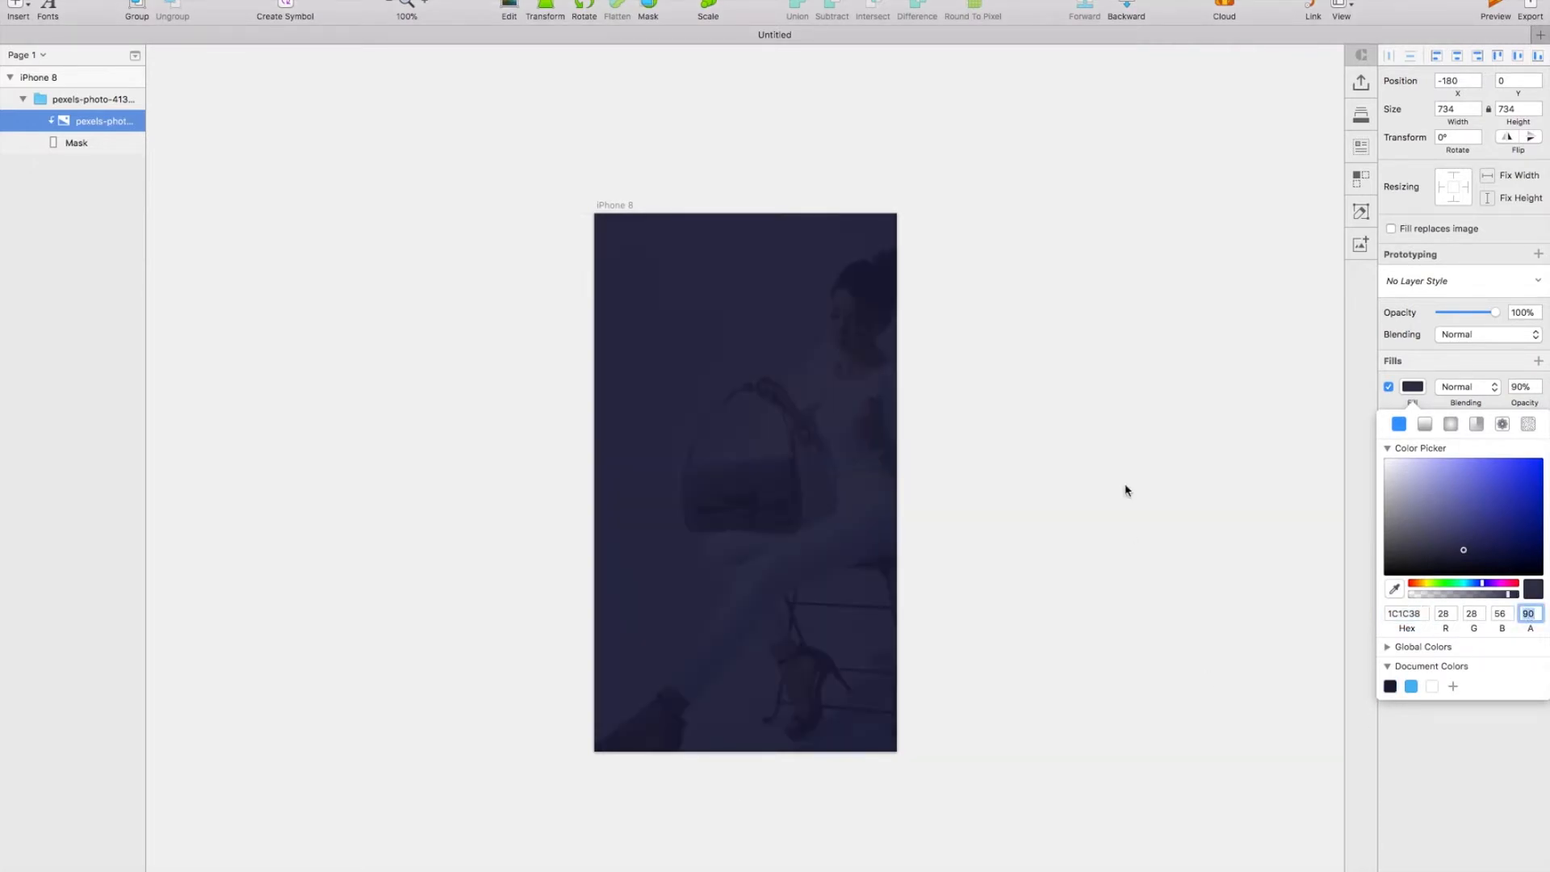
key(Escape)
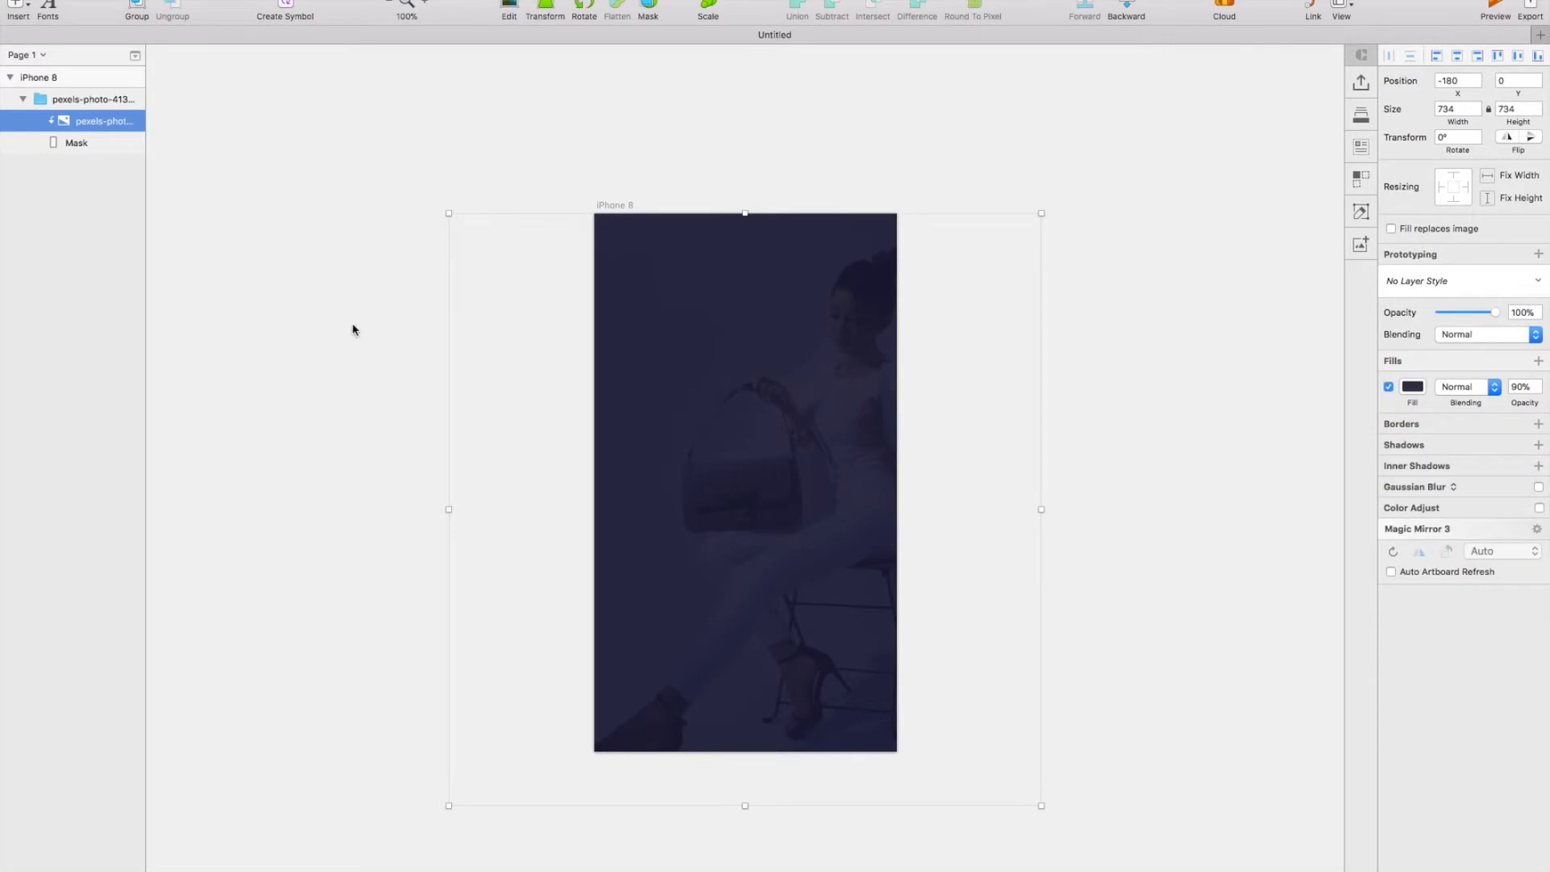
Step: Insert the Apple iOS UI symbol Status Bar - On Dark and align it to the artboard's top edge at X 0, Y 0
click(348, 310)
click(19, 6)
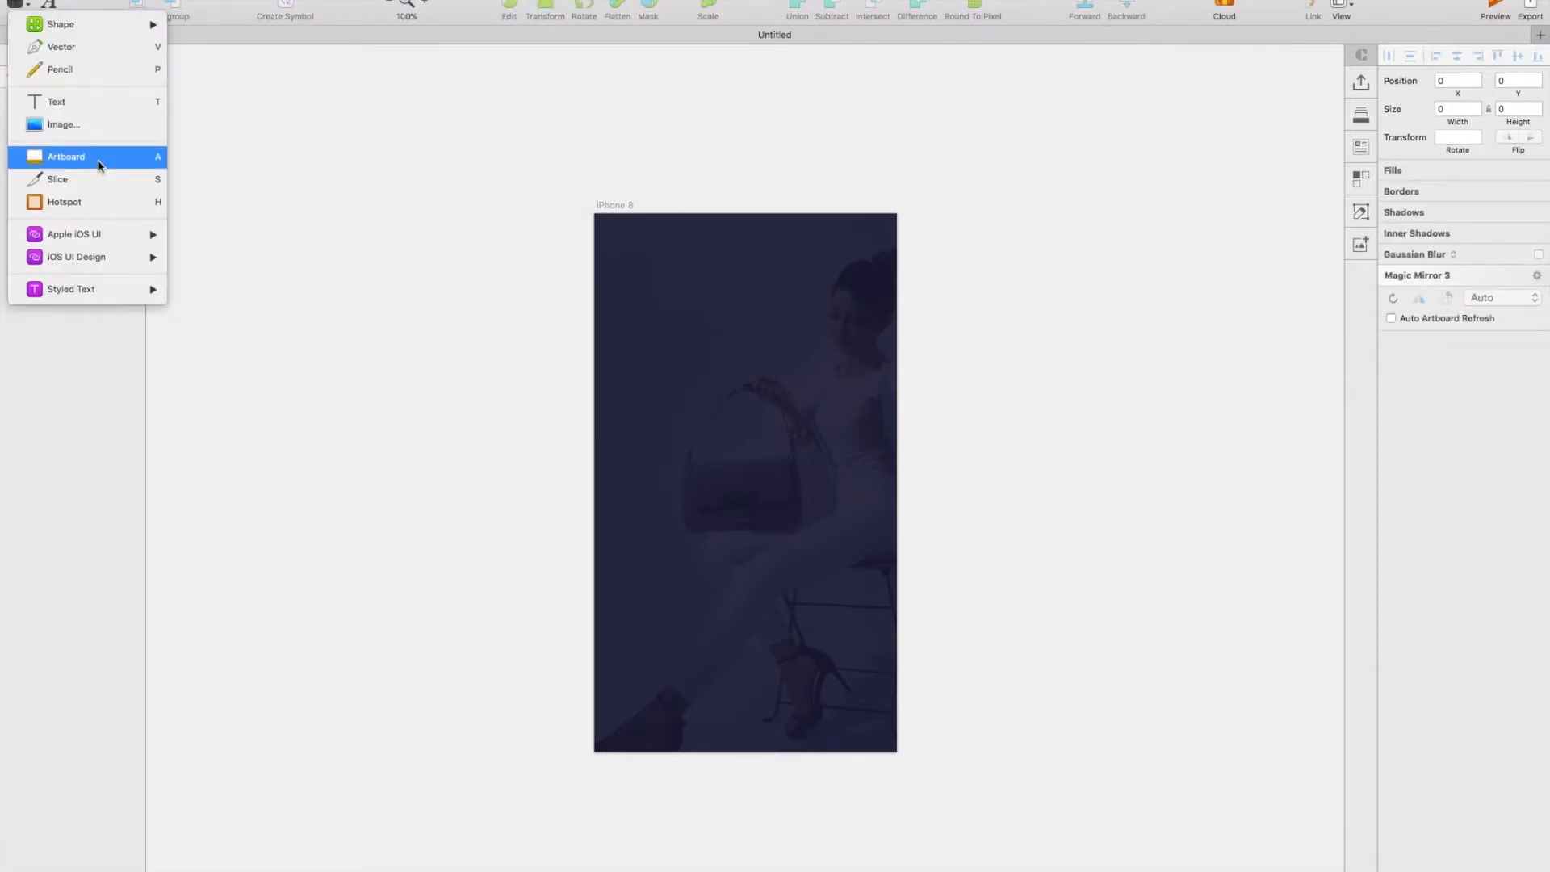
mouse_move(100, 235)
mouse_move(225, 236)
mouse_move(487, 368)
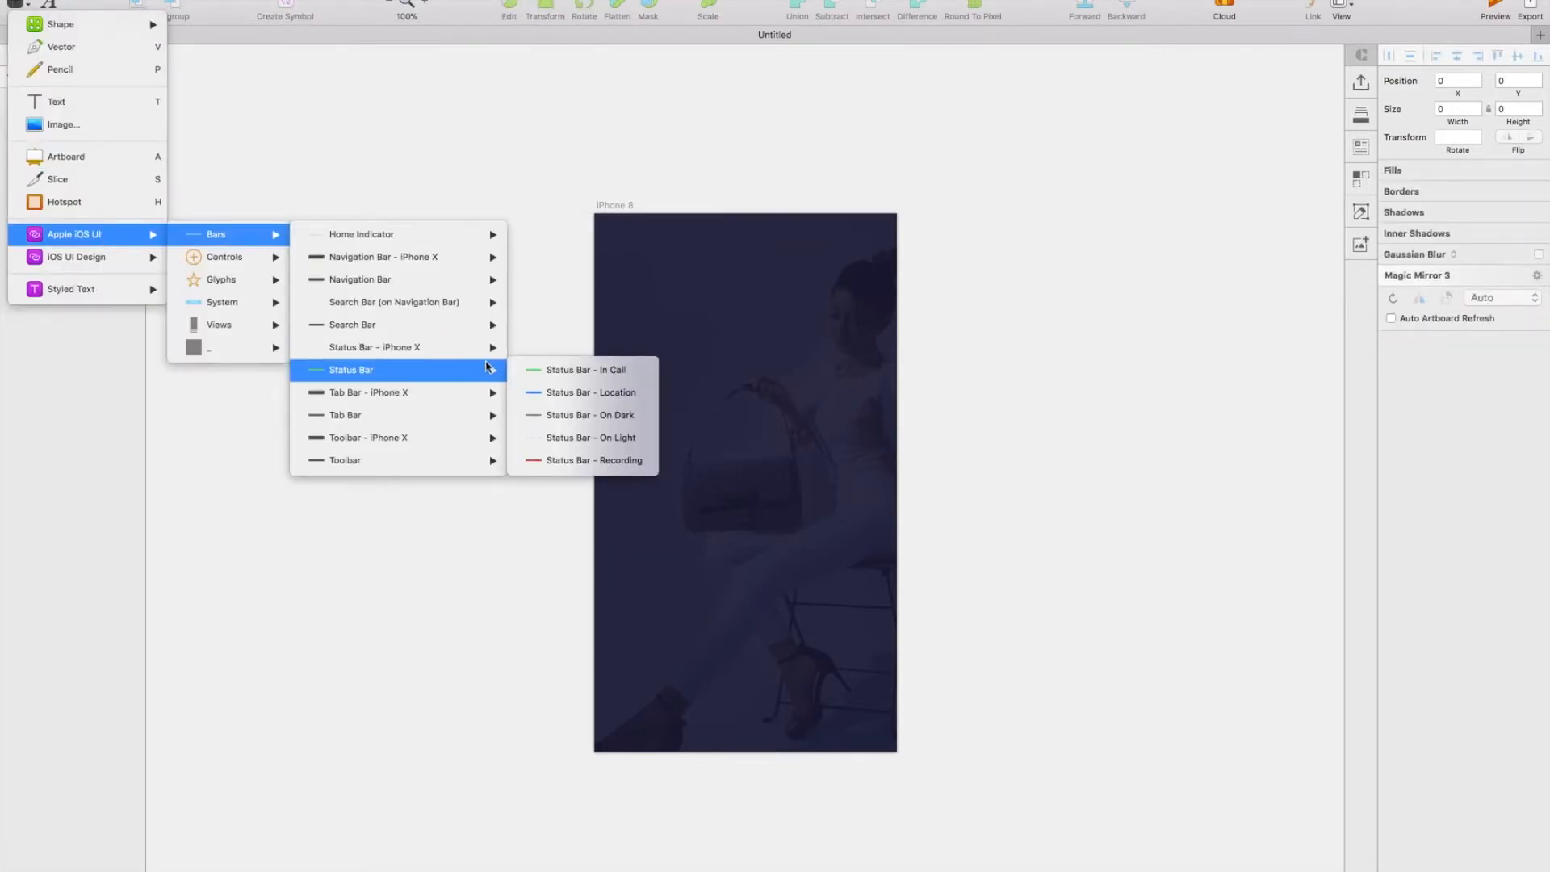
click(612, 415)
click(738, 239)
drag(737, 239, 729, 224)
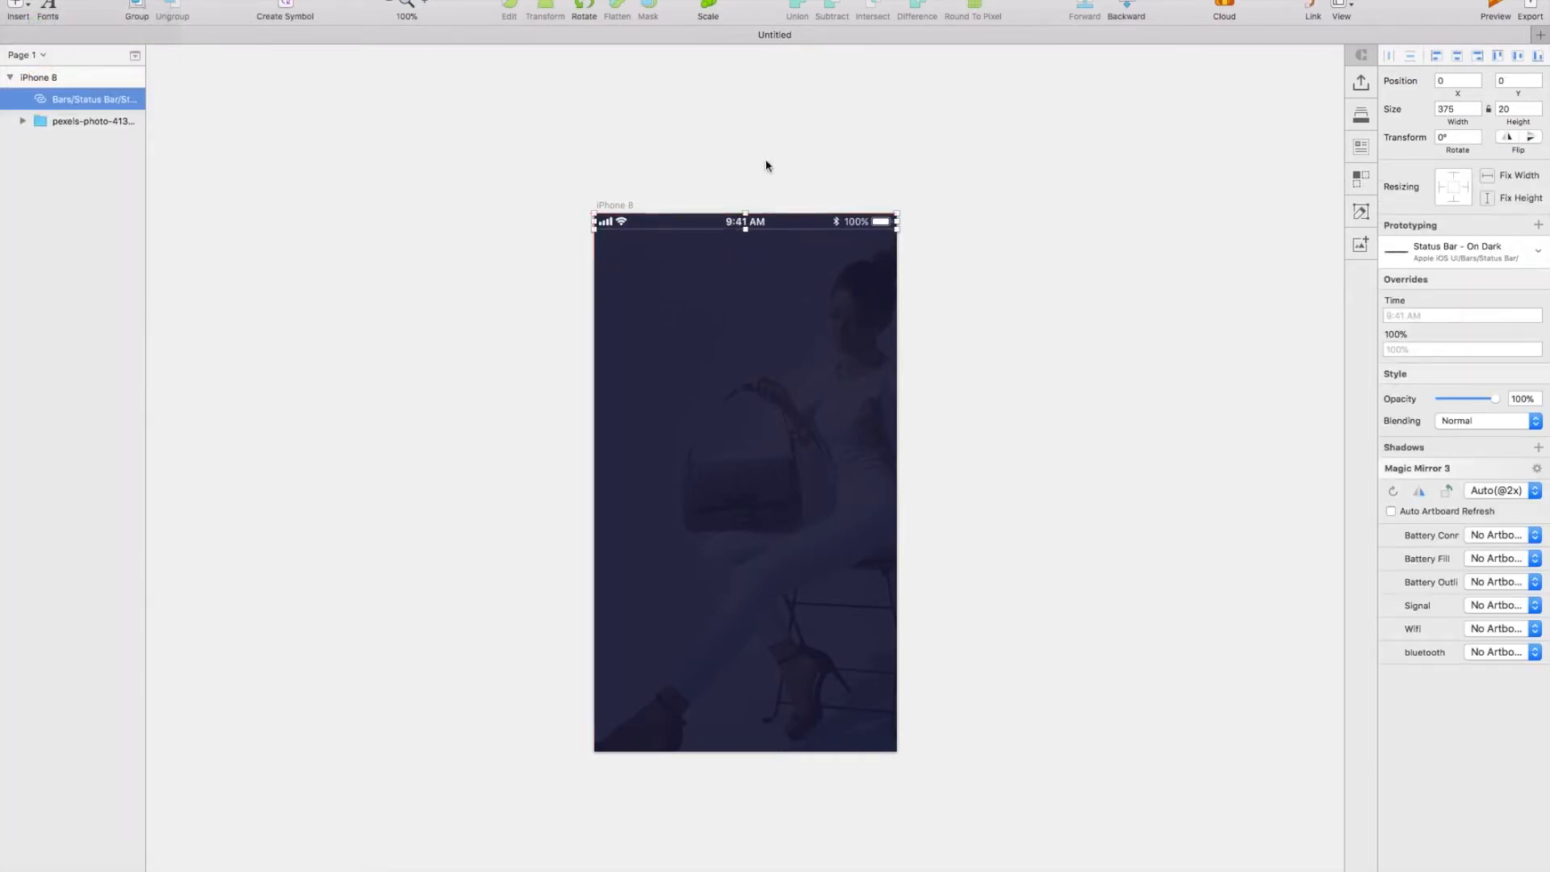
Step: Add a text layer at the artboard's middle, size 22 in white FFFFFF, and center it horizontally
click(543, 162)
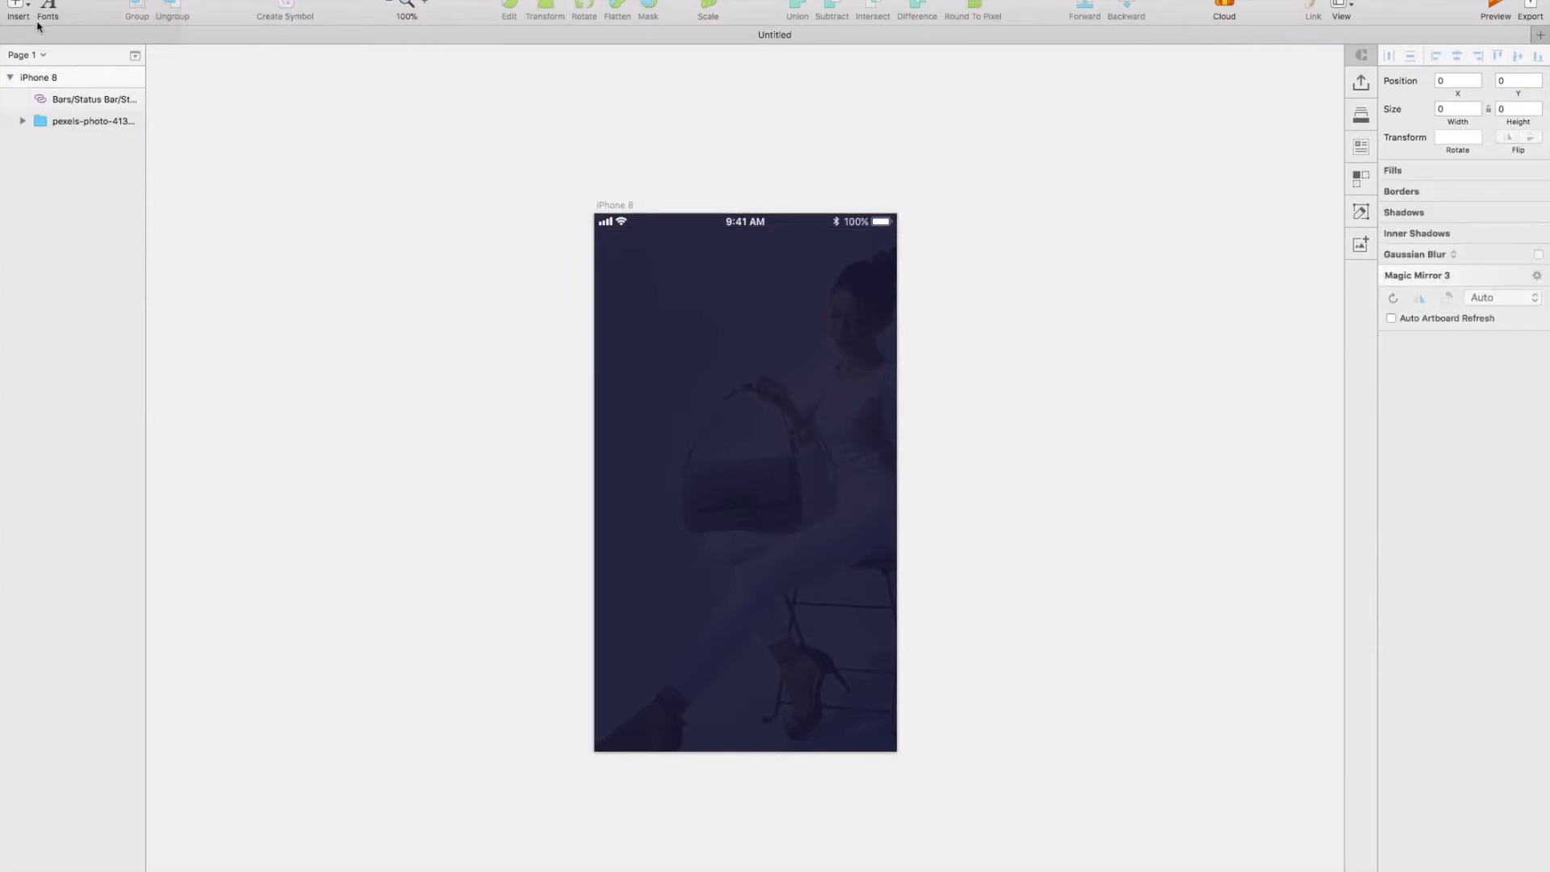
click(16, 11)
click(76, 100)
click(749, 484)
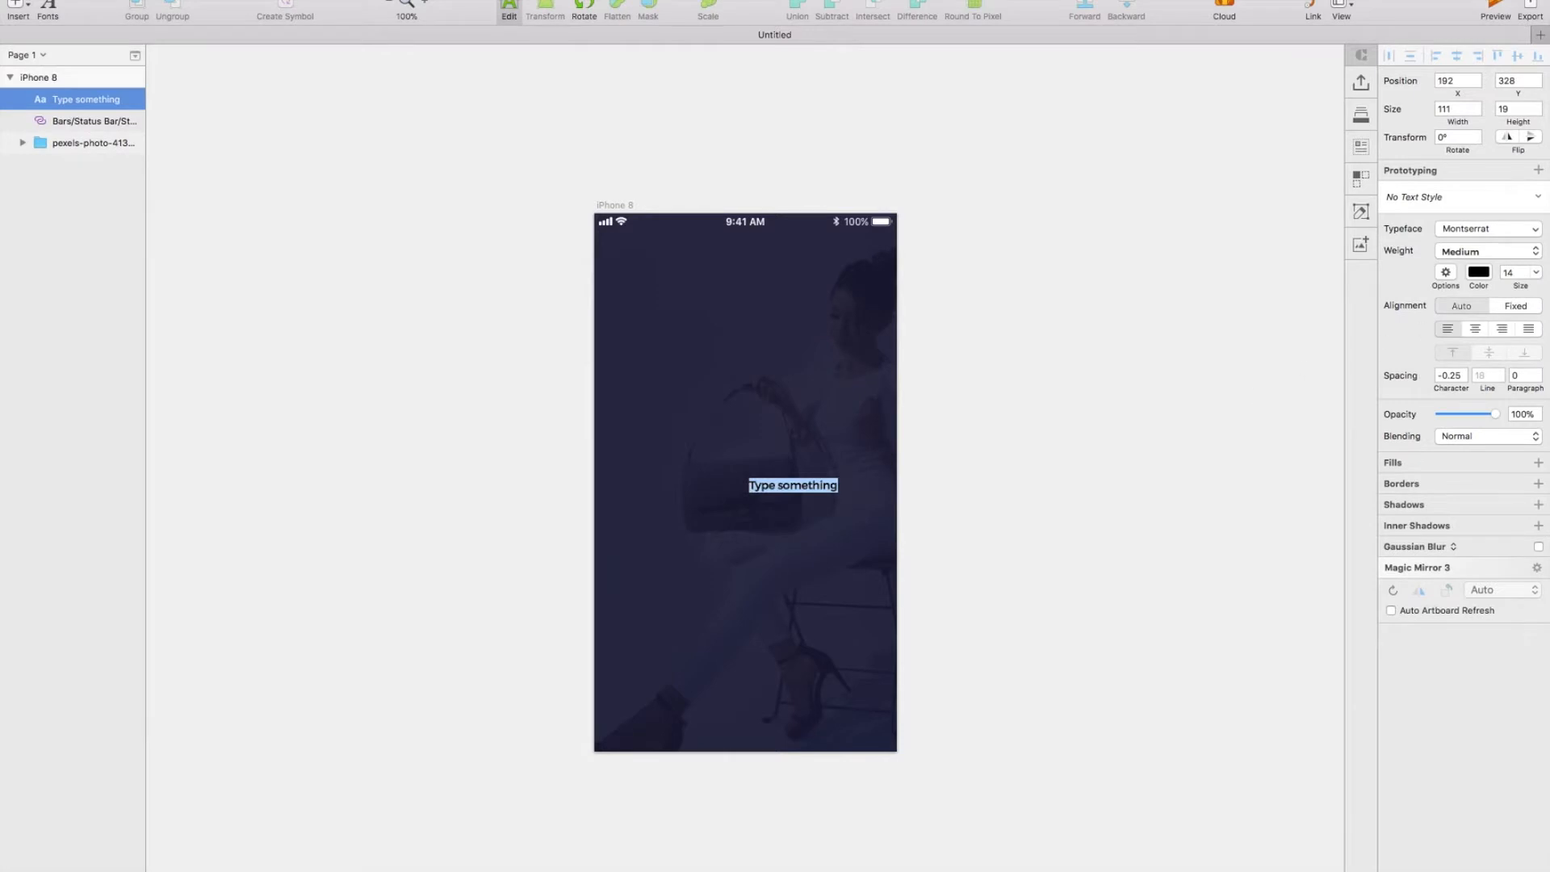
key(Escape)
click(1514, 330)
text(22)
click(1479, 327)
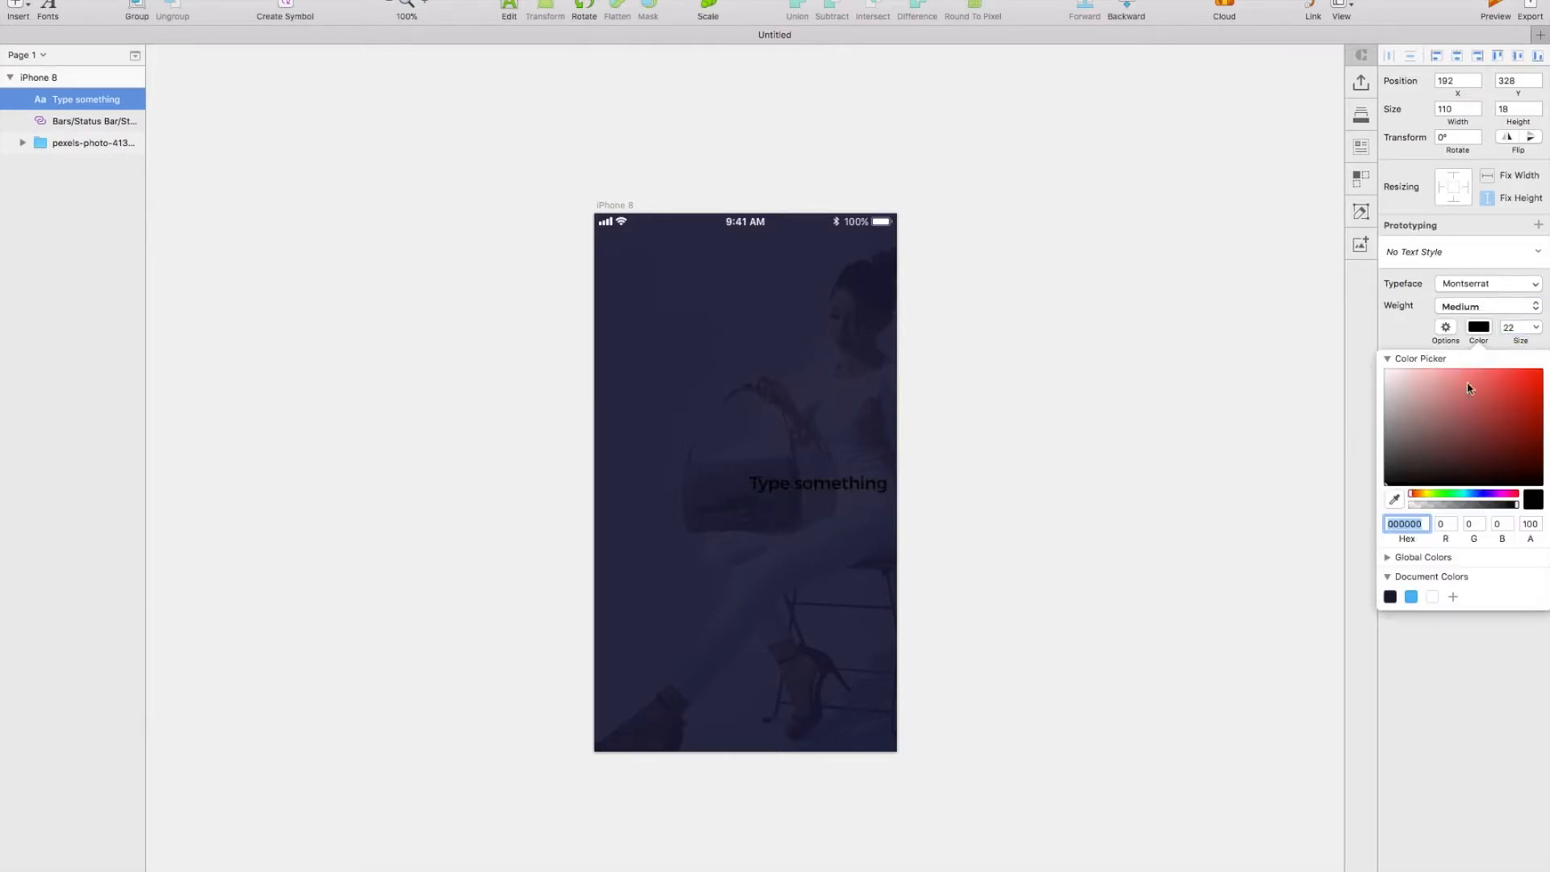
click(1432, 597)
drag(834, 488, 760, 484)
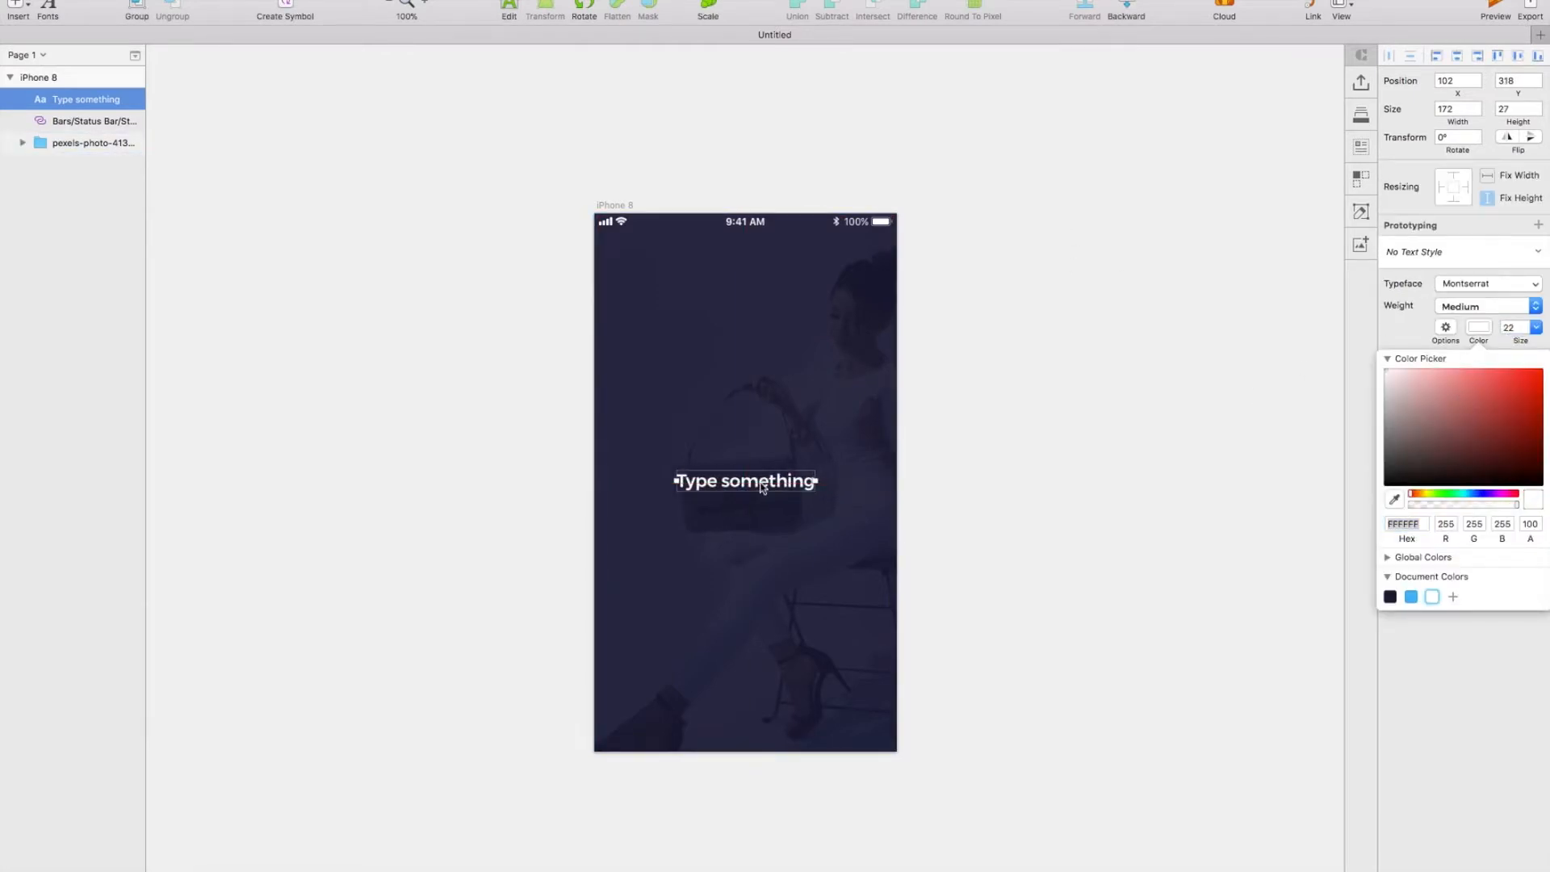
Step: Change the text layer's content to "Find the hottest looks"
double_click(760, 483)
text(Find the hottest looks)
key(Escape)
Step: Duplicate the heading directly below itself and format the copy as size 16, Regular weight, center aligned
drag(832, 486, 805, 507)
click(1514, 327)
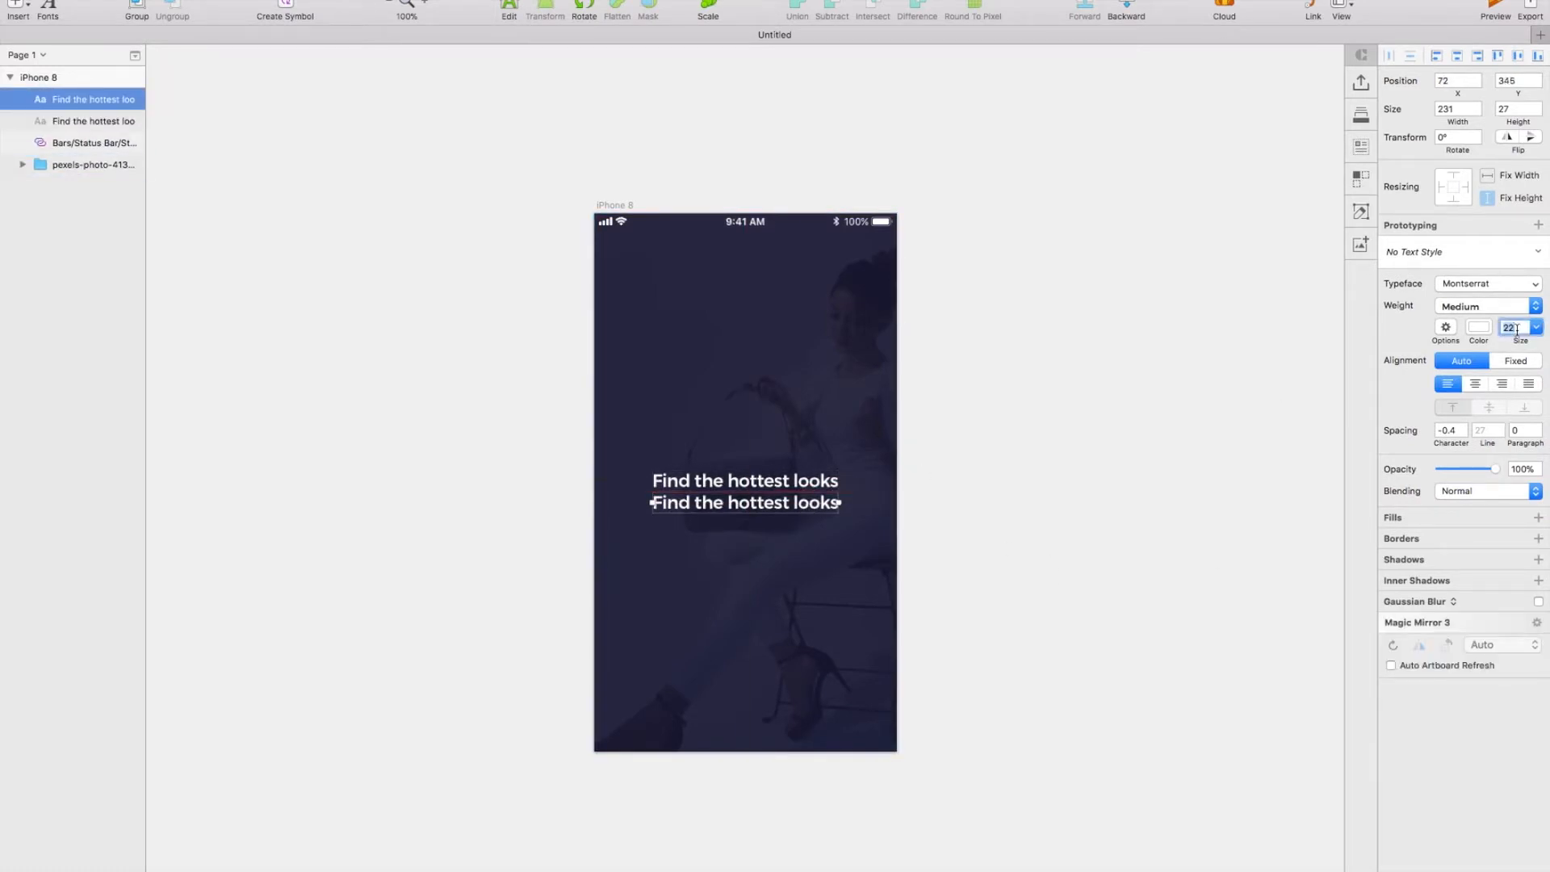
text(16)
key(Return)
click(1484, 286)
click(1481, 298)
click(1478, 308)
click(1474, 219)
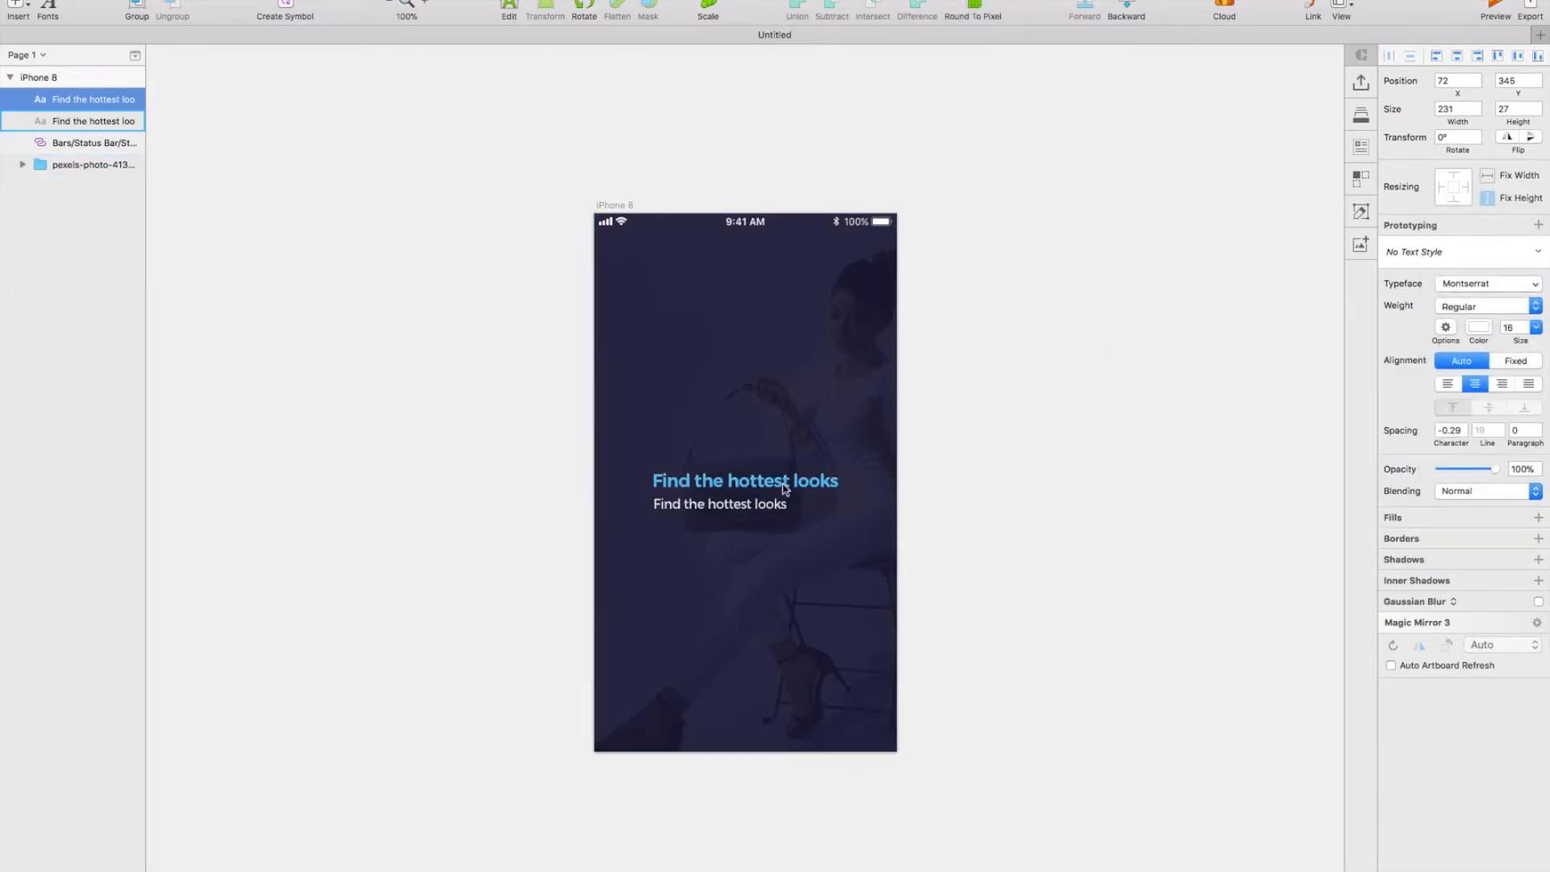
Step: Center the copy under the heading and replace its text with "All of the hottest new seasonal looks, put together by our hottest new fashion advisors - just for you."
drag(744, 509, 767, 513)
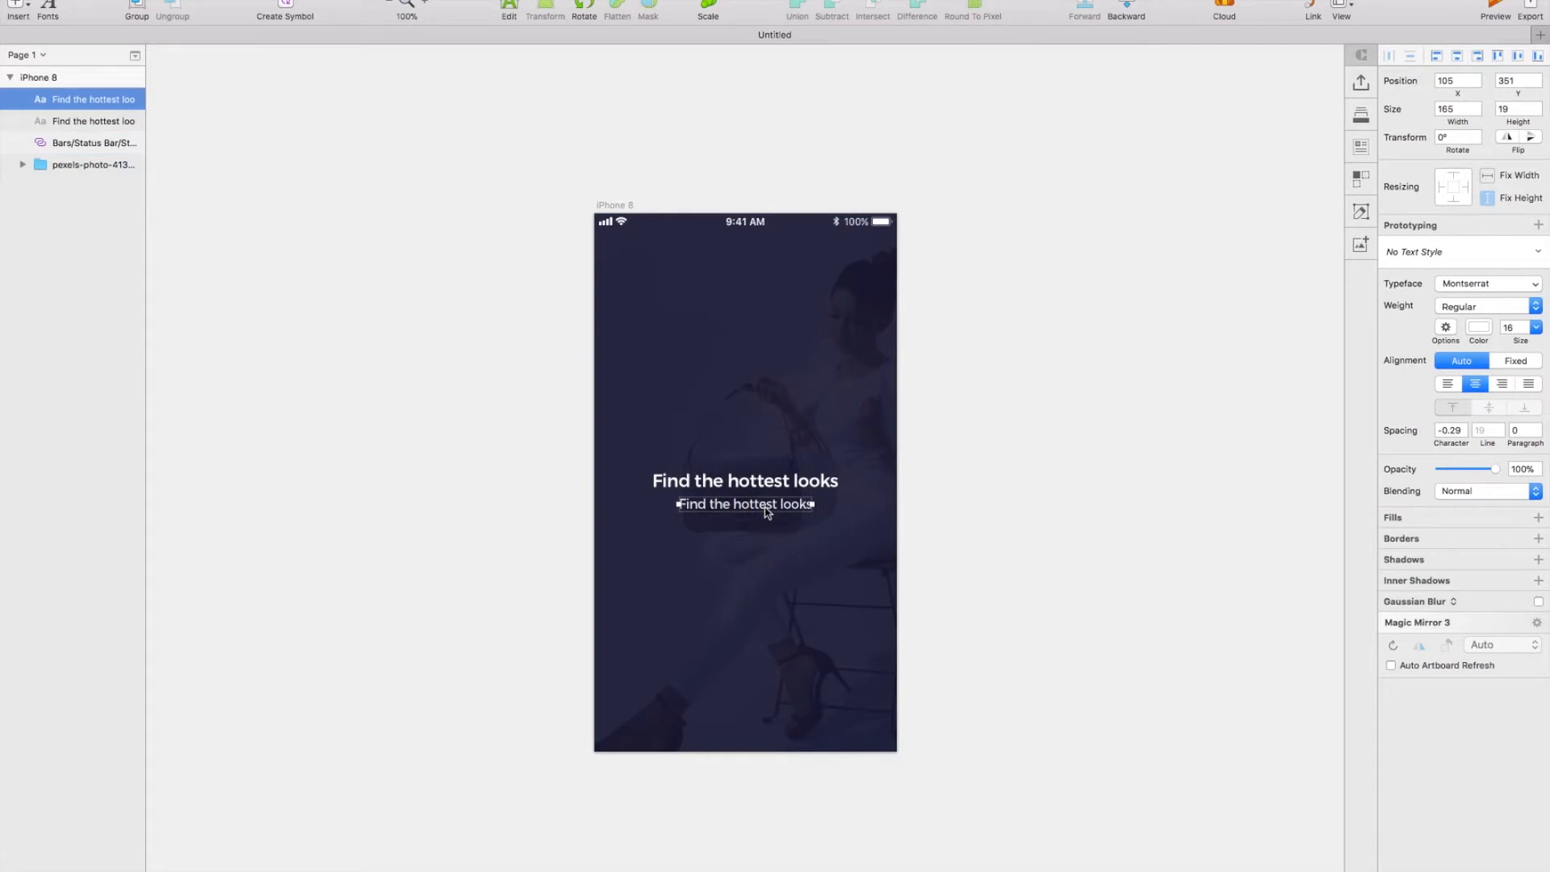
double_click(767, 513)
text(All of the hottest new seasonal looks, put together by our hottest new fashion advisors - just for you.)
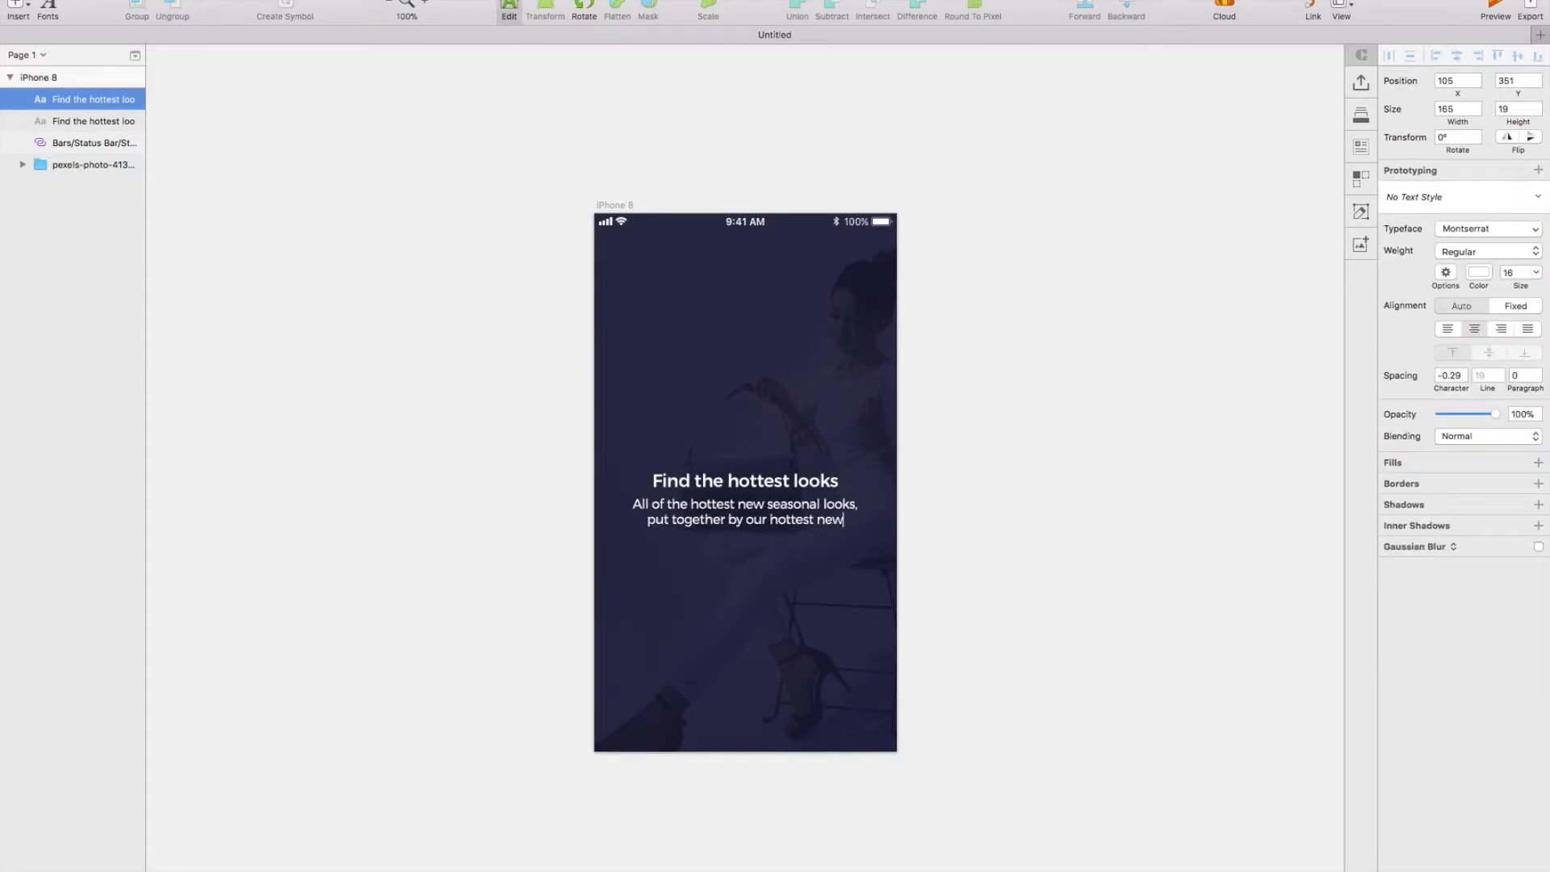
key(Escape)
Step: Group the heading and paragraph and move the group up to the artboard's vertical center, at X 36, Y 289
click(762, 483)
shift+click(762, 520)
key(super+g)
key(shift+Up)
drag(762, 512, 763, 503)
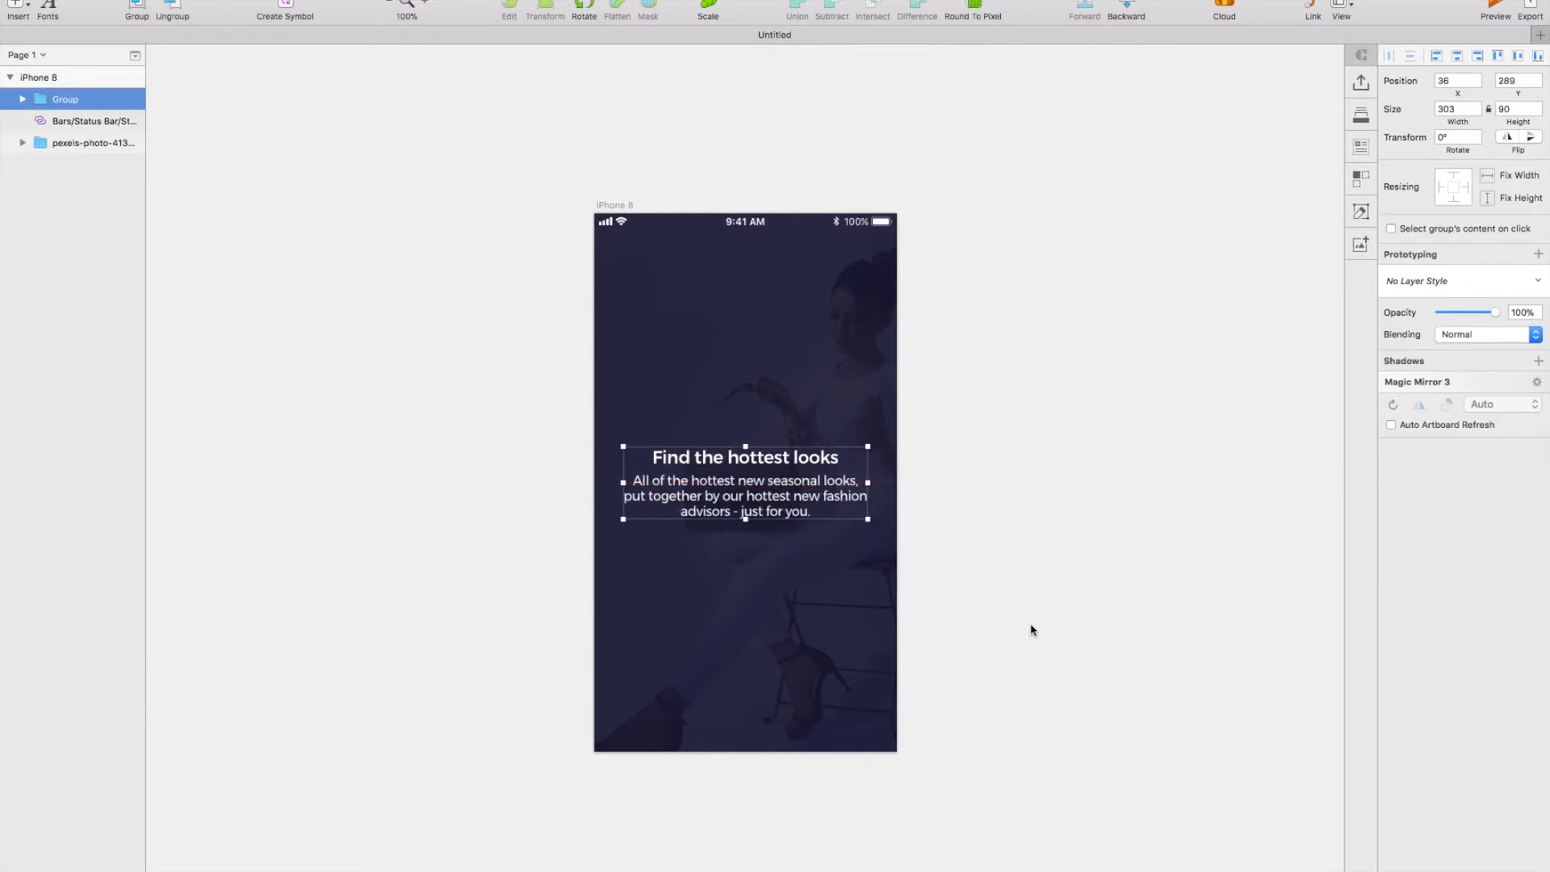
Step: Nudge the paragraph slightly down within the group to Y 324 to widen the gap below the heading
double_click(721, 500)
key(Escape)
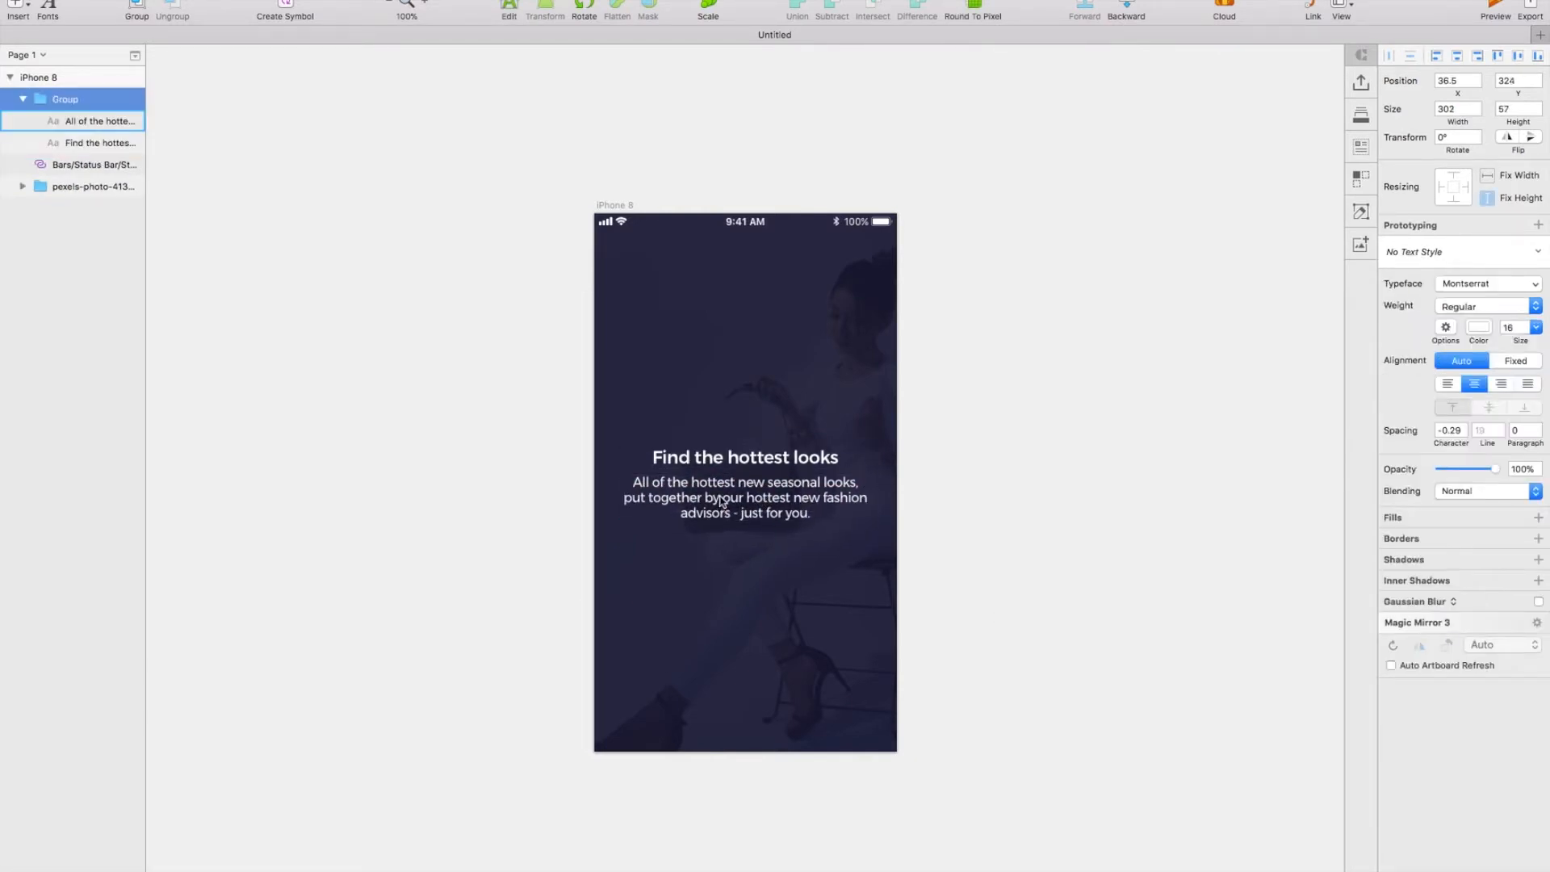
click(1130, 533)
scroll(1130, 533, down, 1)
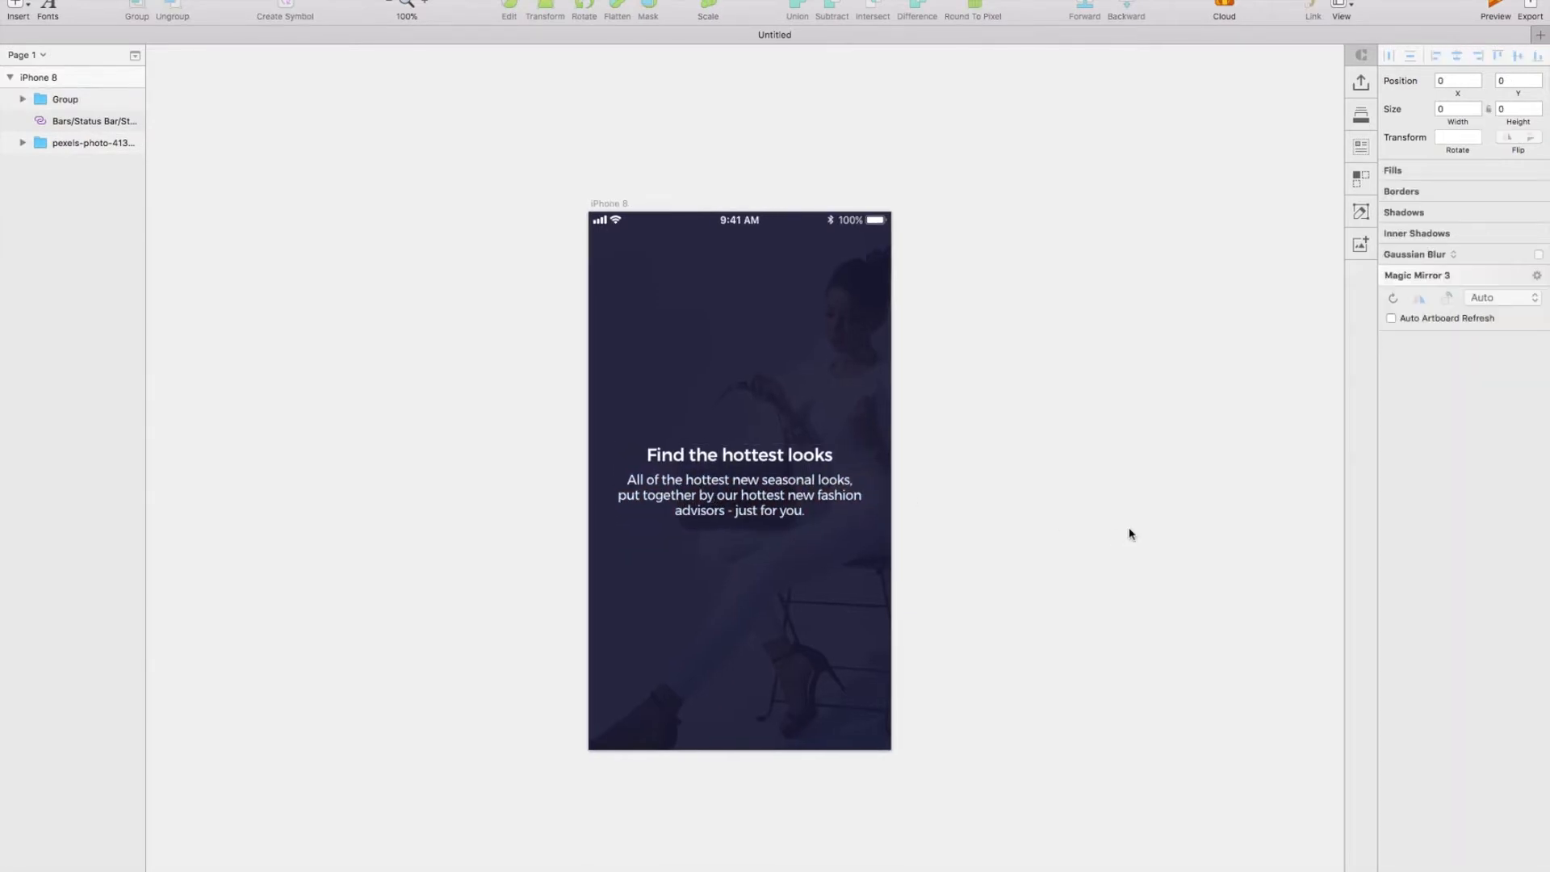
Step: Draw a rounded rectangle about 149×82 near the artboard's lower-left corner, above the photo layer
click(759, 344)
click(33, 8)
mouse_move(97, 24)
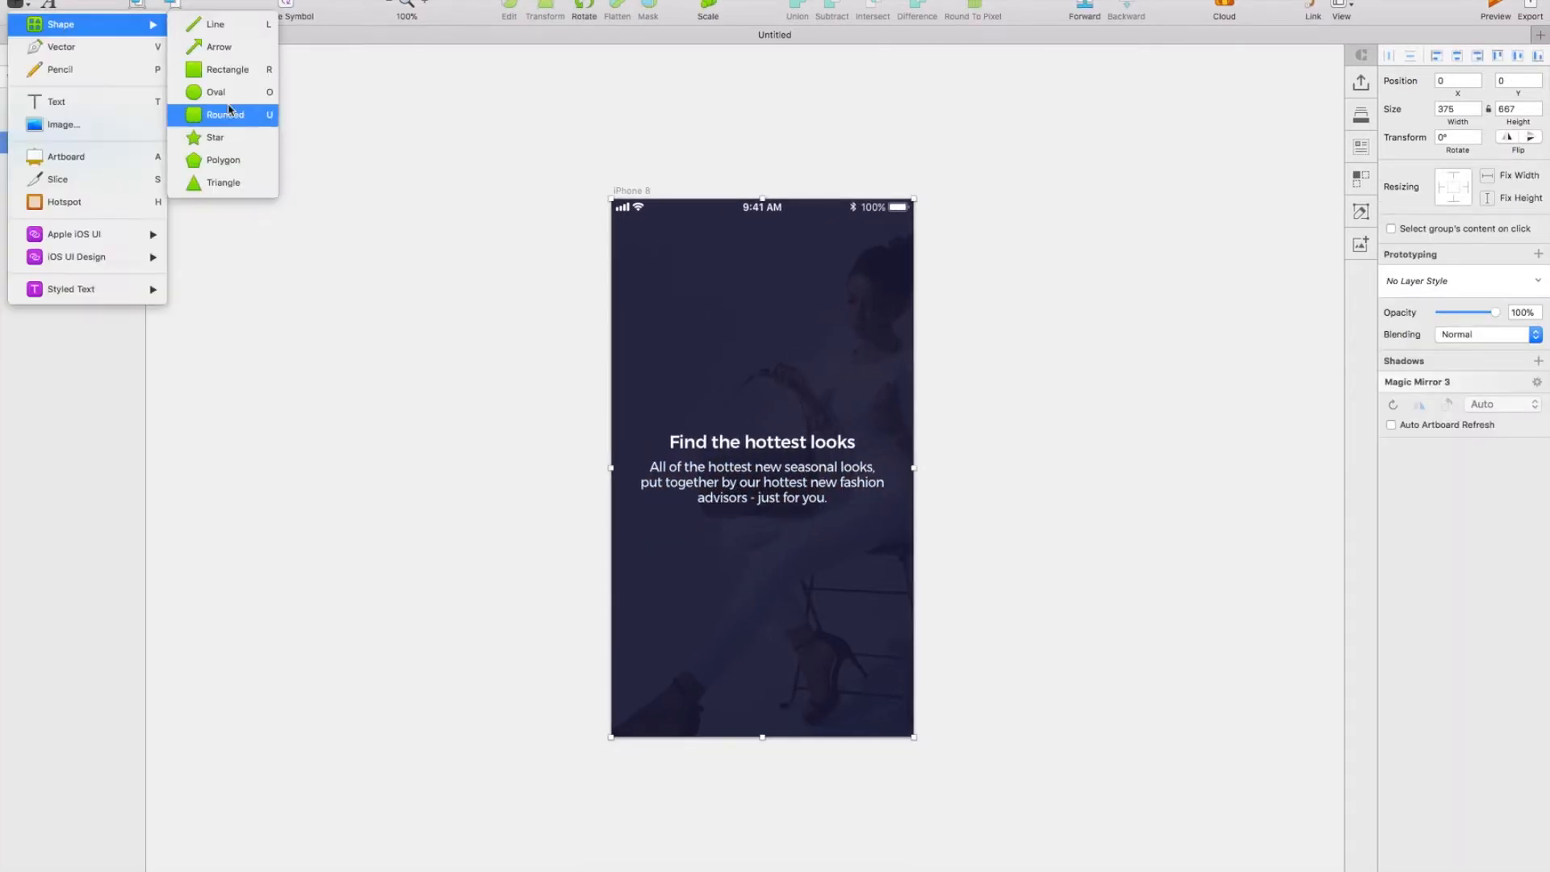
click(221, 113)
drag(630, 657, 750, 723)
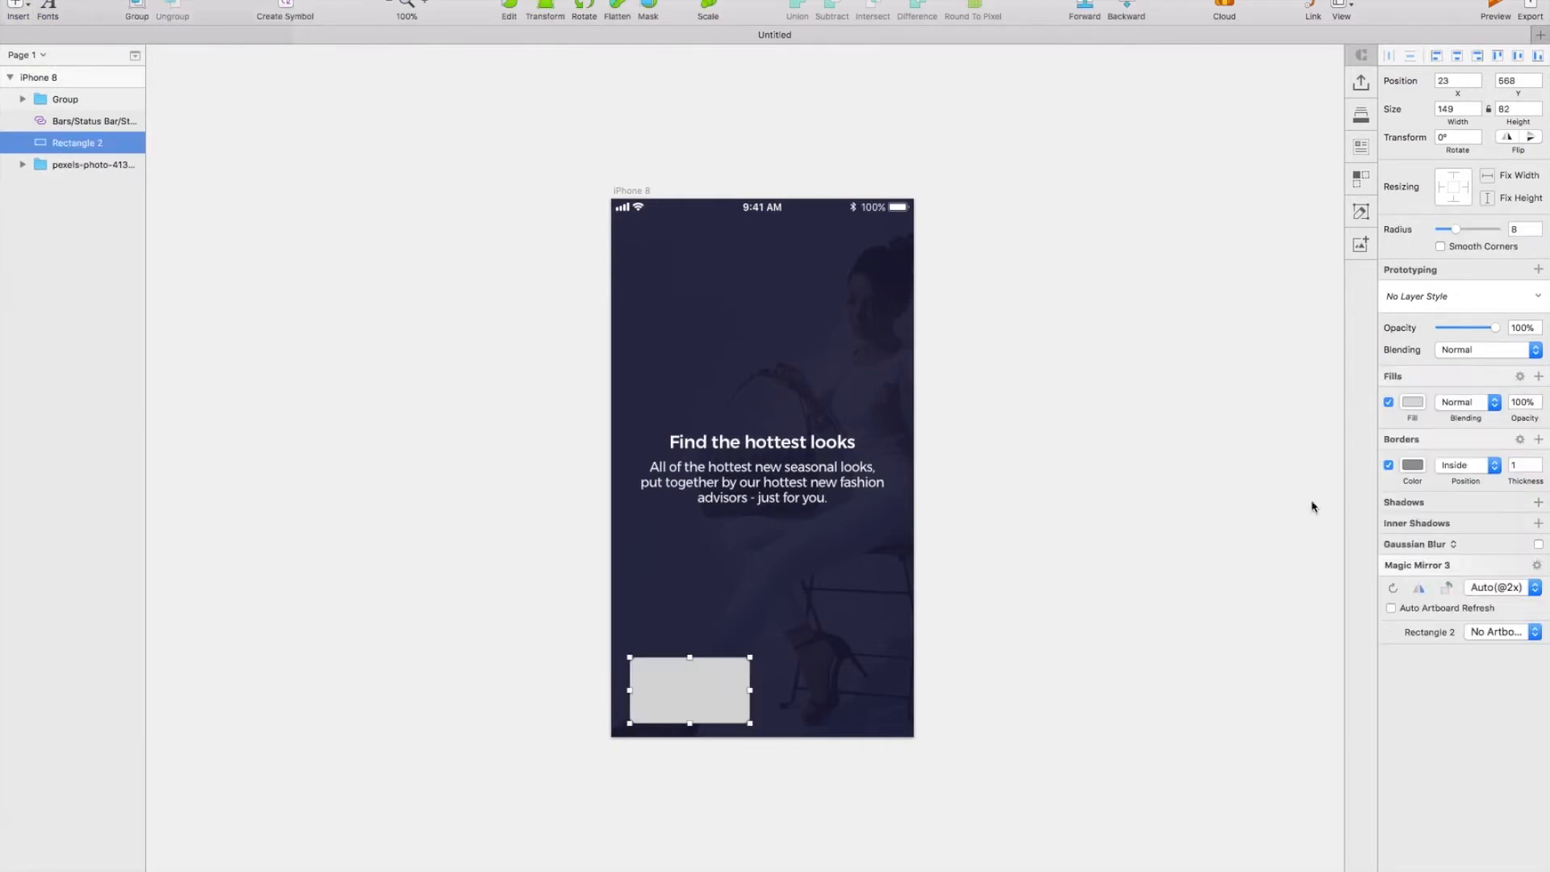
Step: Turn off the rounded rectangle's border and set its height to 60
click(1388, 465)
click(1511, 110)
text(60)
key(Return)
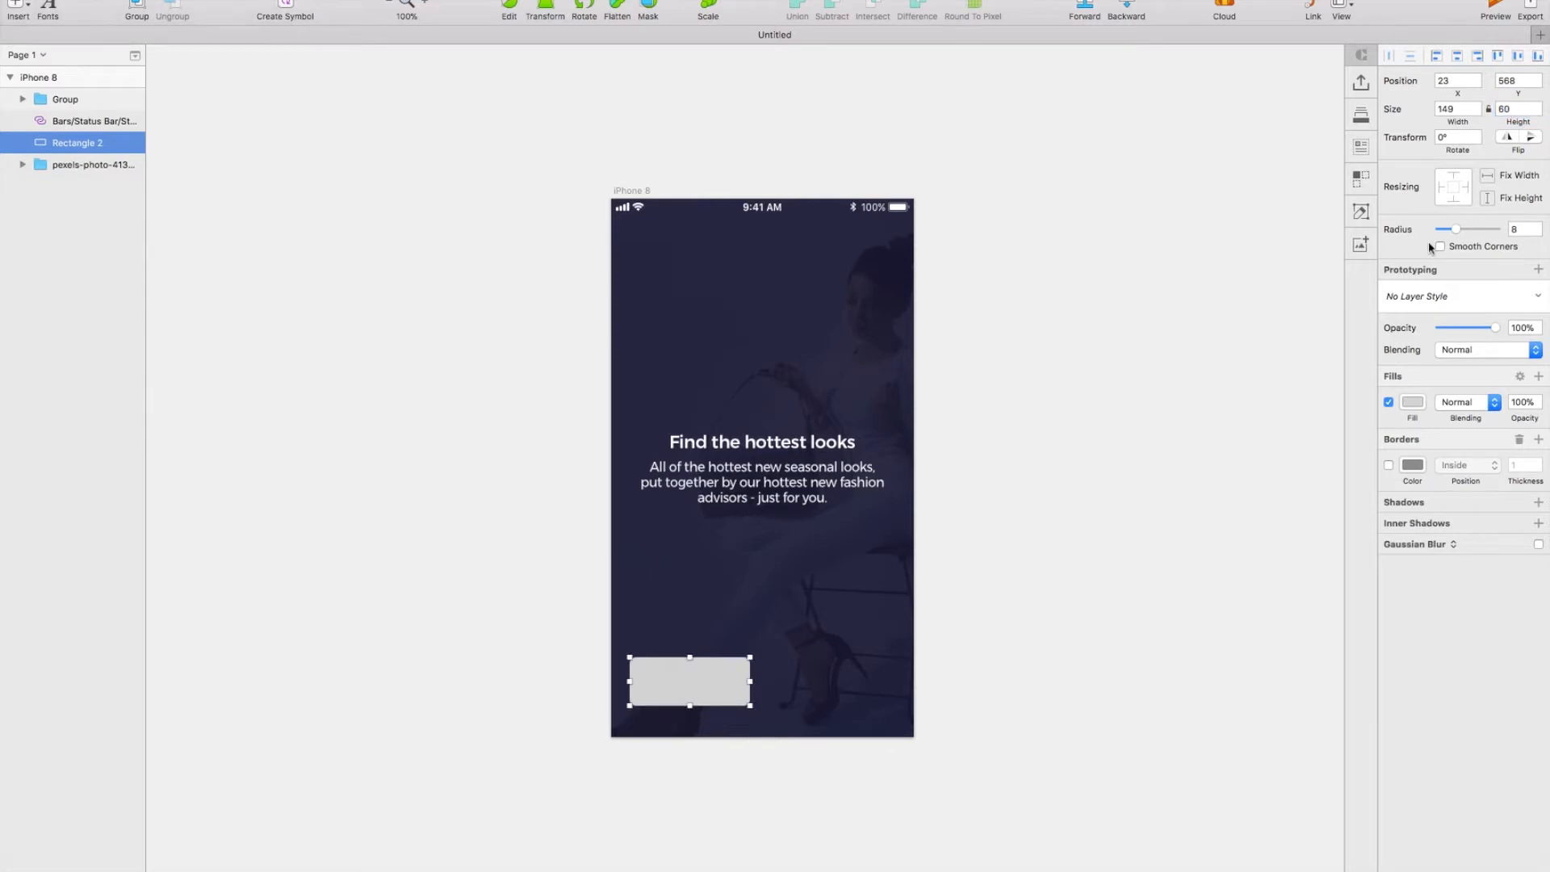
Step: Set the rounded rectangle's width to 175 and position it near the artboard's lower-left corner at X 20, Y 587
double_click(1460, 111)
text(175)
key(Return)
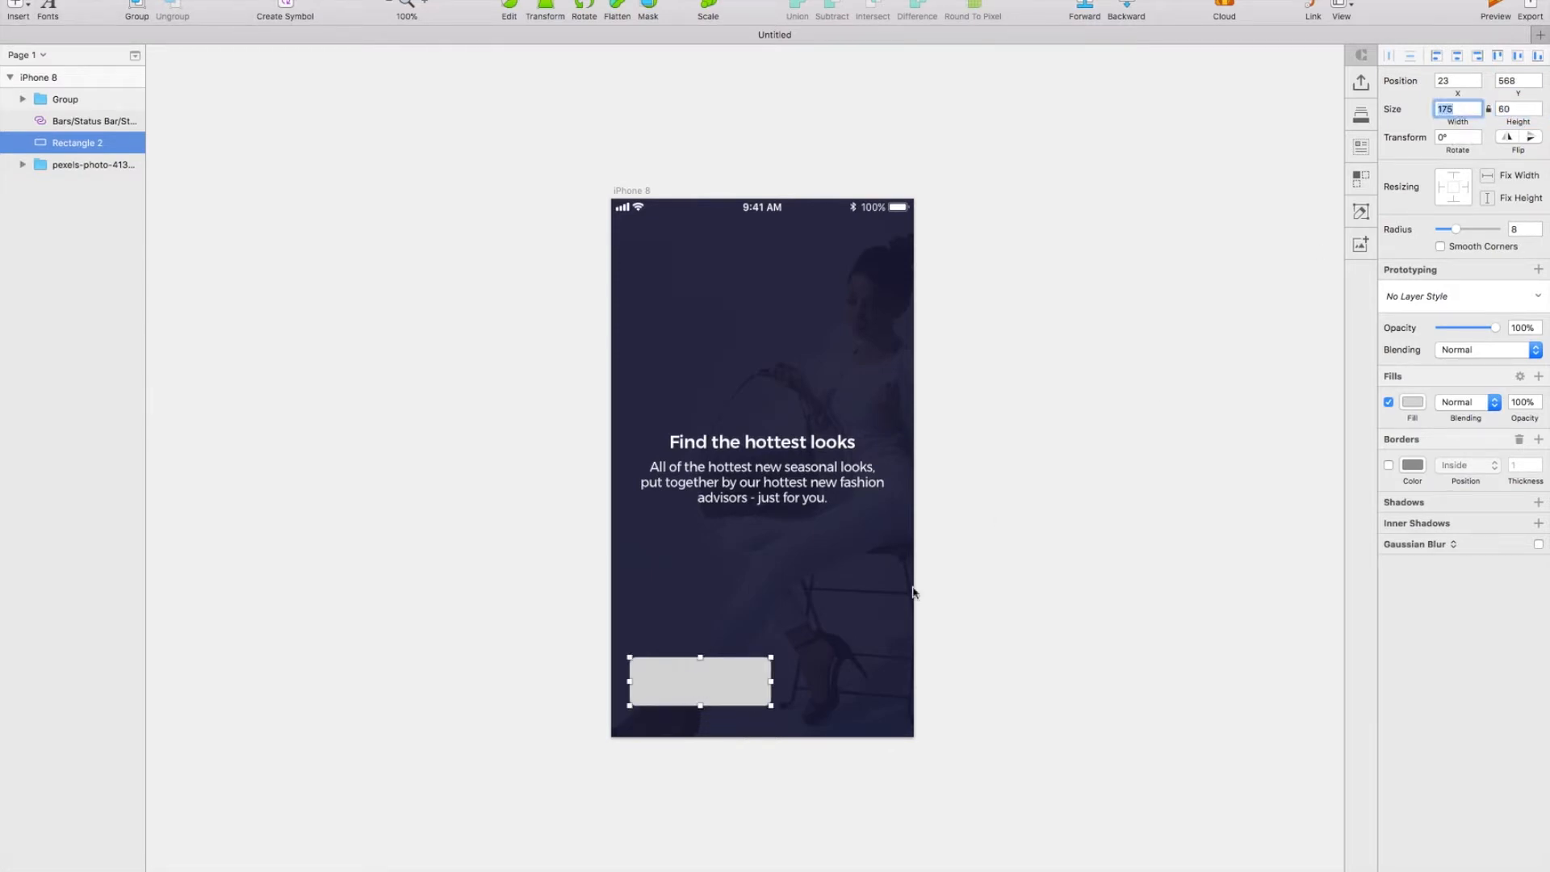
drag(694, 682, 676, 719)
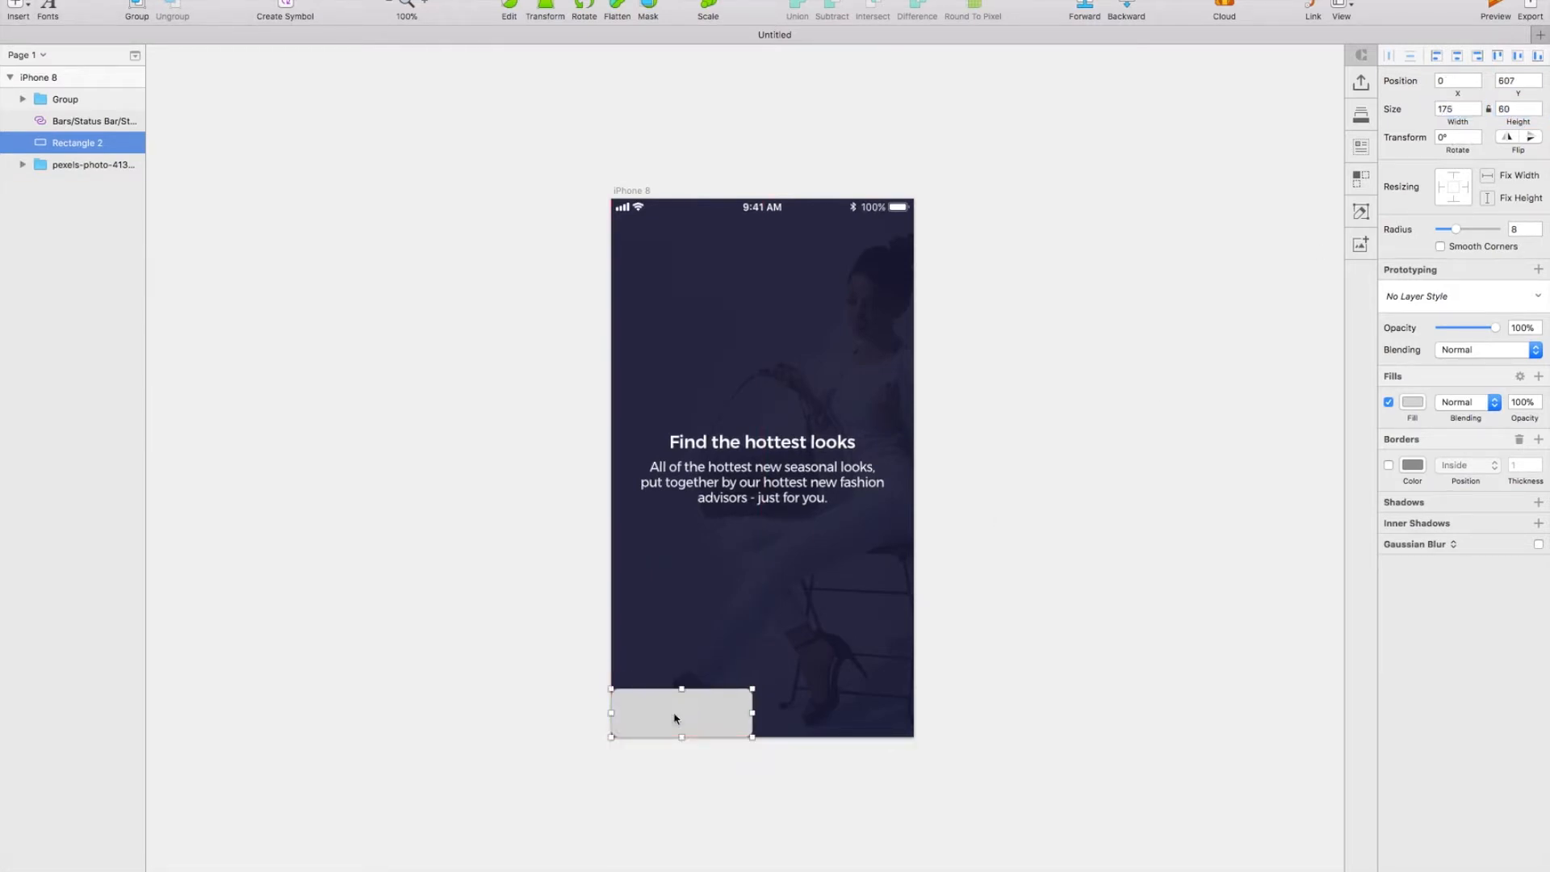
key(shift+Up)
key(shift+Up)
key(shift+Right)
key(shift+Right)
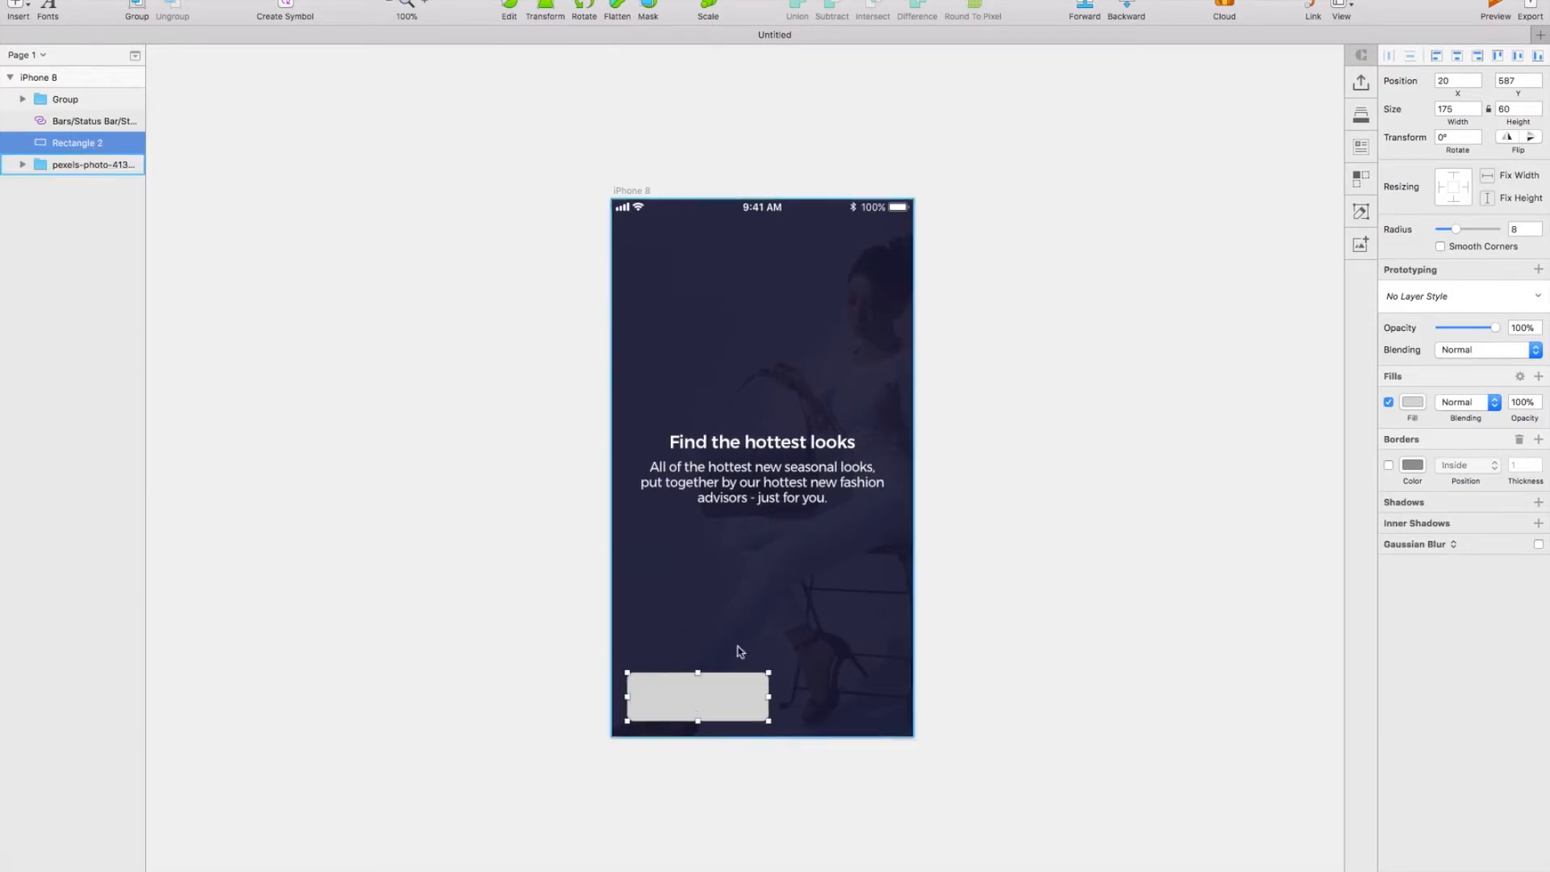
Step: Fill the rectangle with the blue document color 4EB9F1 and add the text "Login" on it
click(1414, 403)
click(1411, 701)
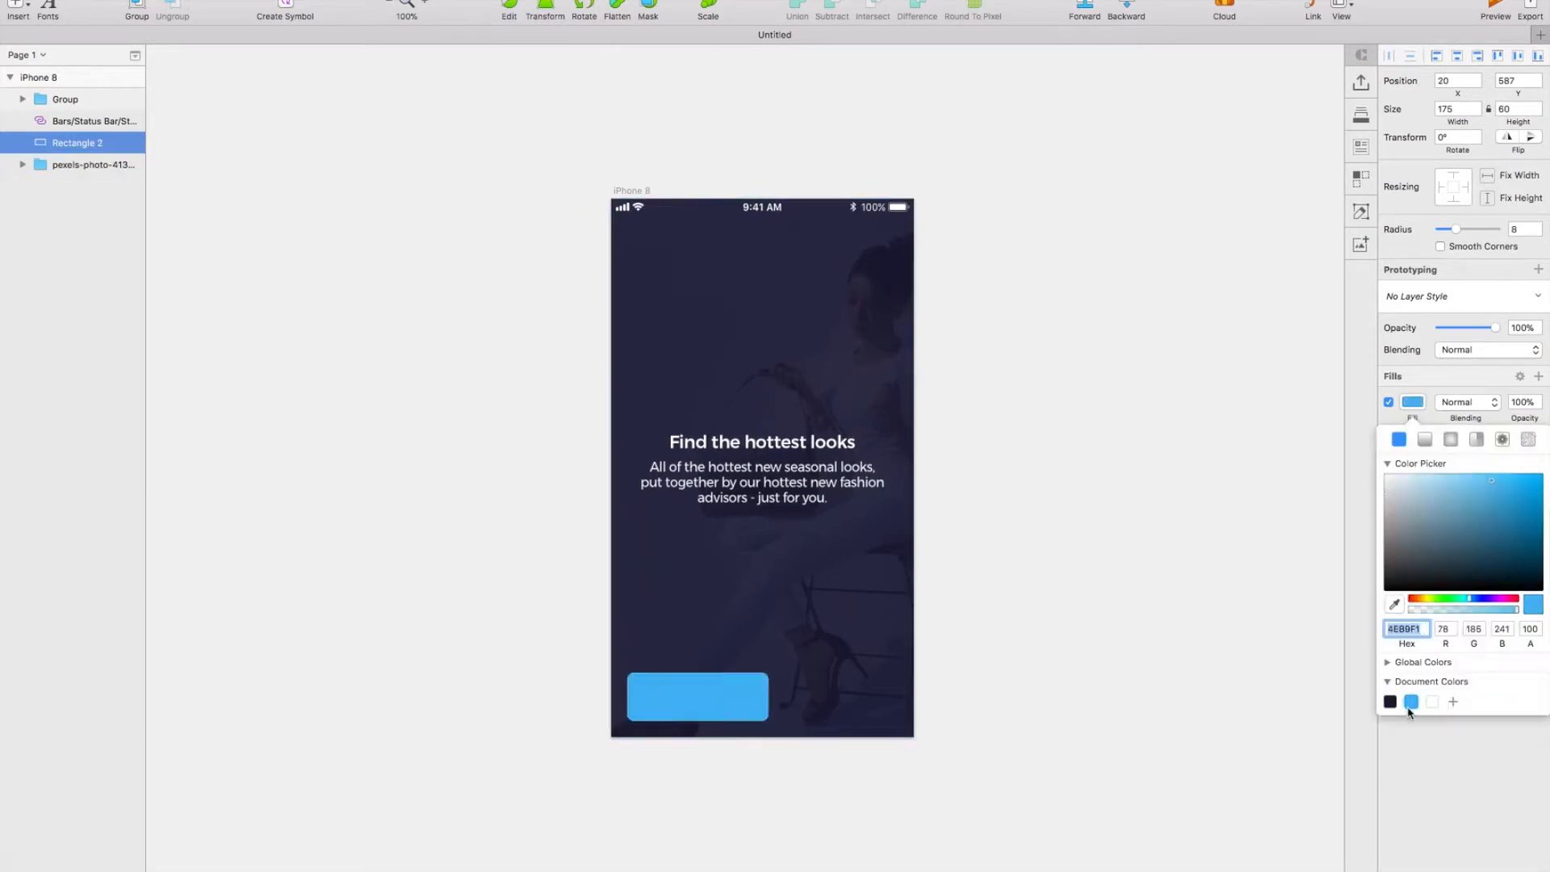
click(16, 8)
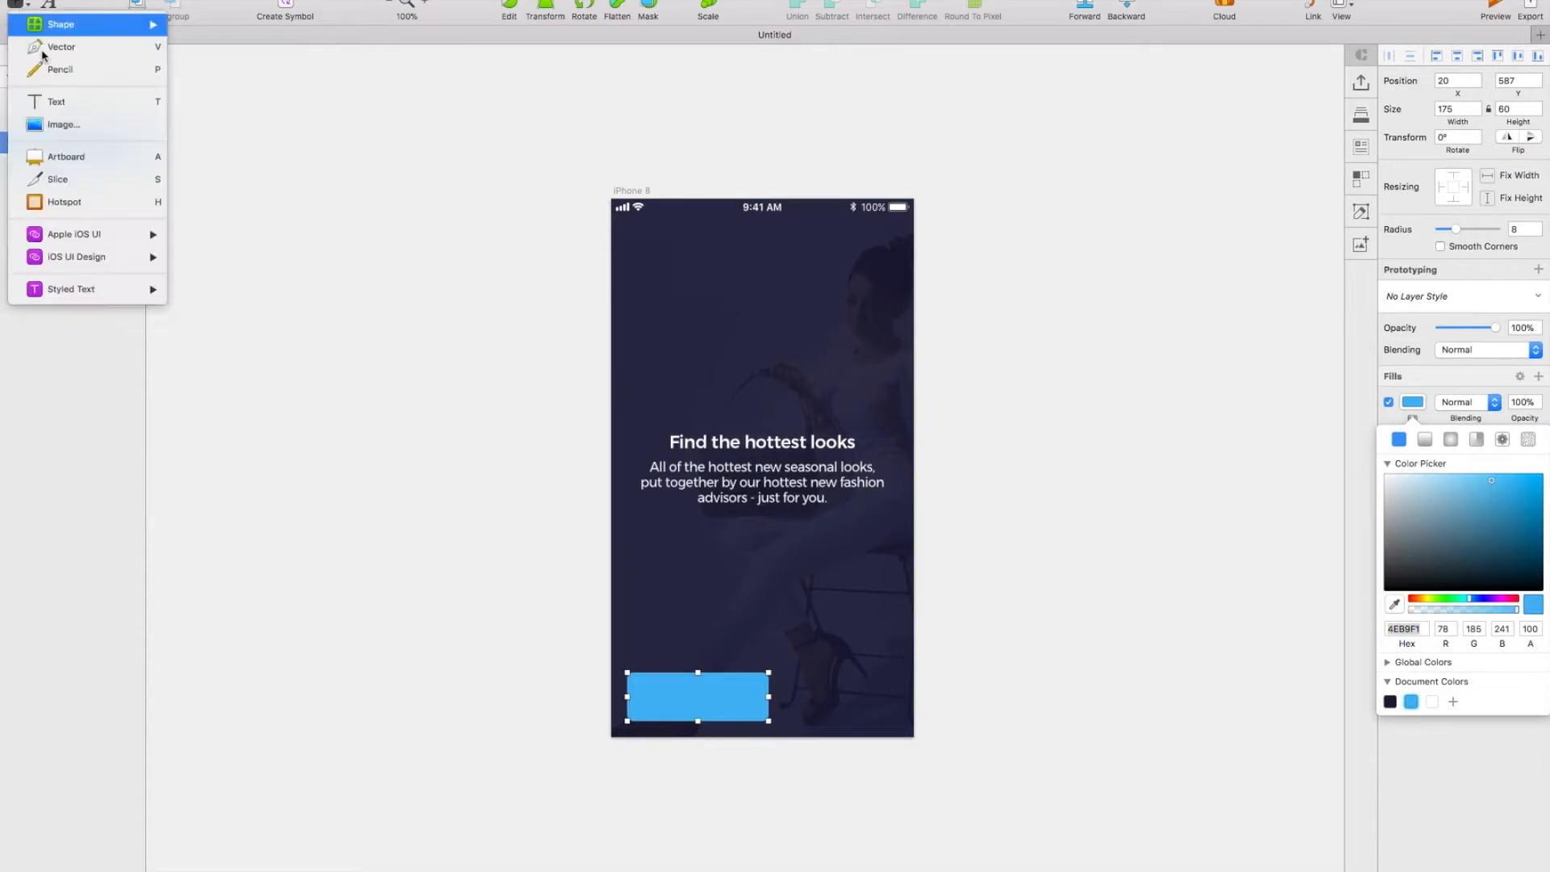
click(49, 101)
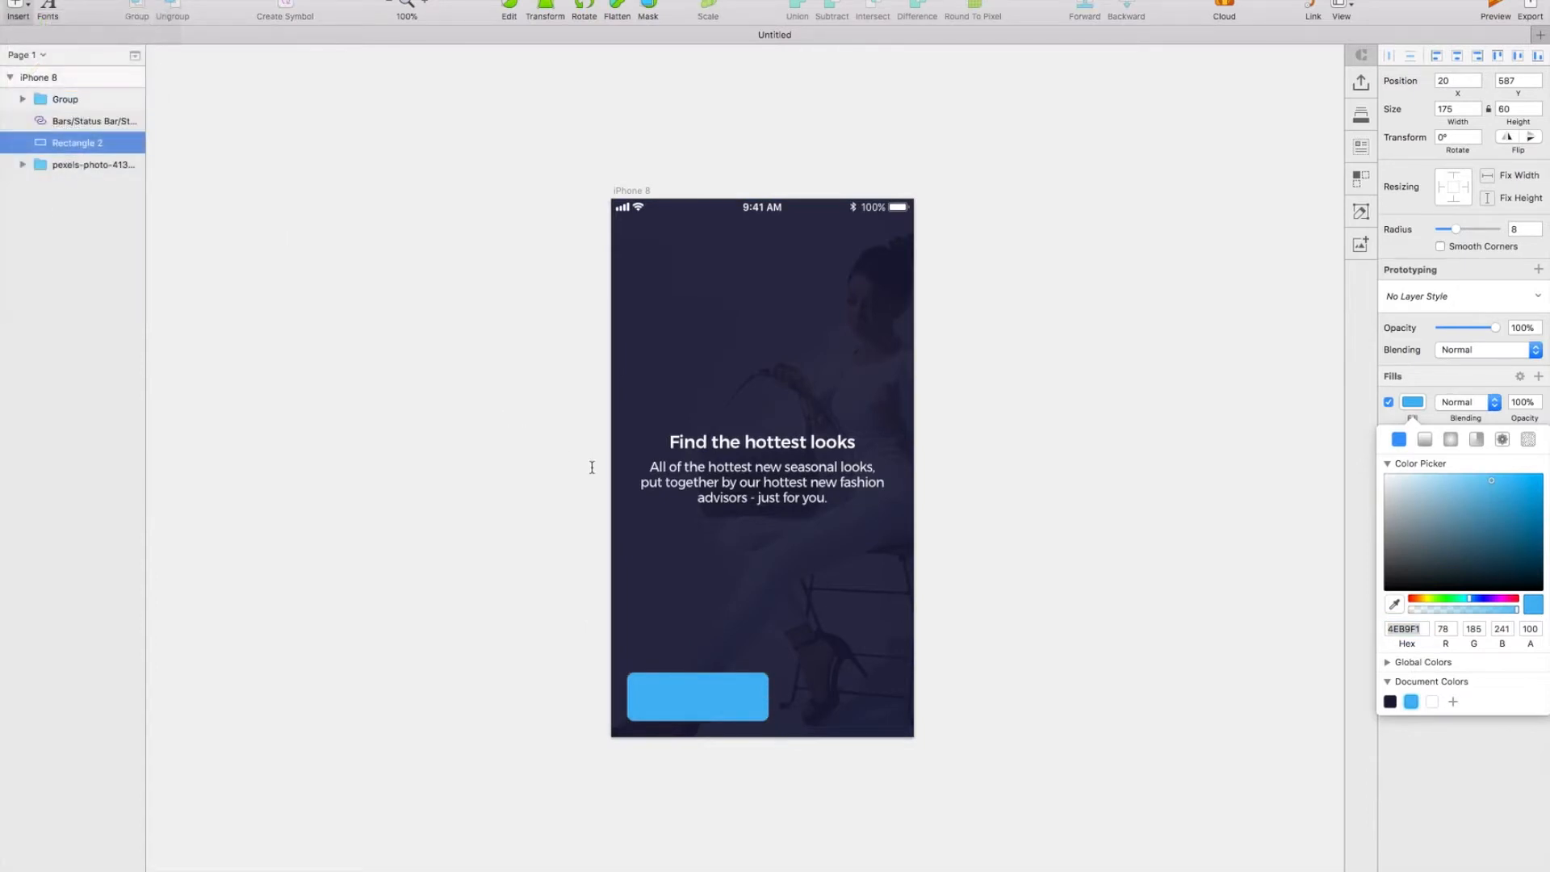
click(707, 699)
text(Login)
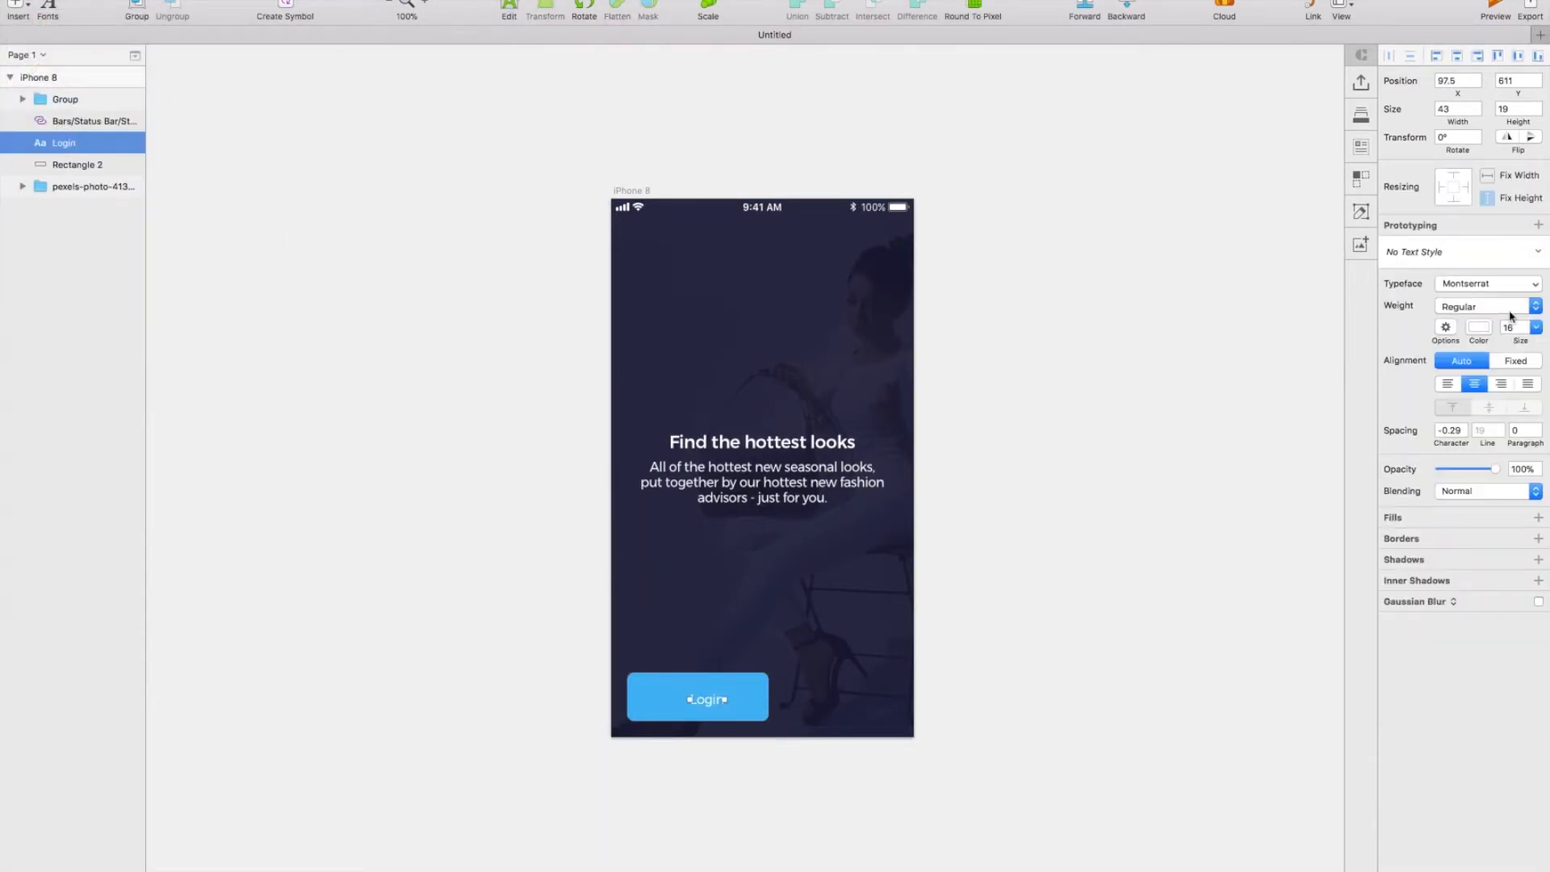
Step: Set the Login text to Medium weight at size 14 and center it on the blue button
click(1511, 314)
click(1482, 405)
click(1520, 327)
text(14)
key(Return)
double_click(709, 699)
Step: Color the Login text with the dark document color 1C1C38 and set its size to 16
click(1478, 328)
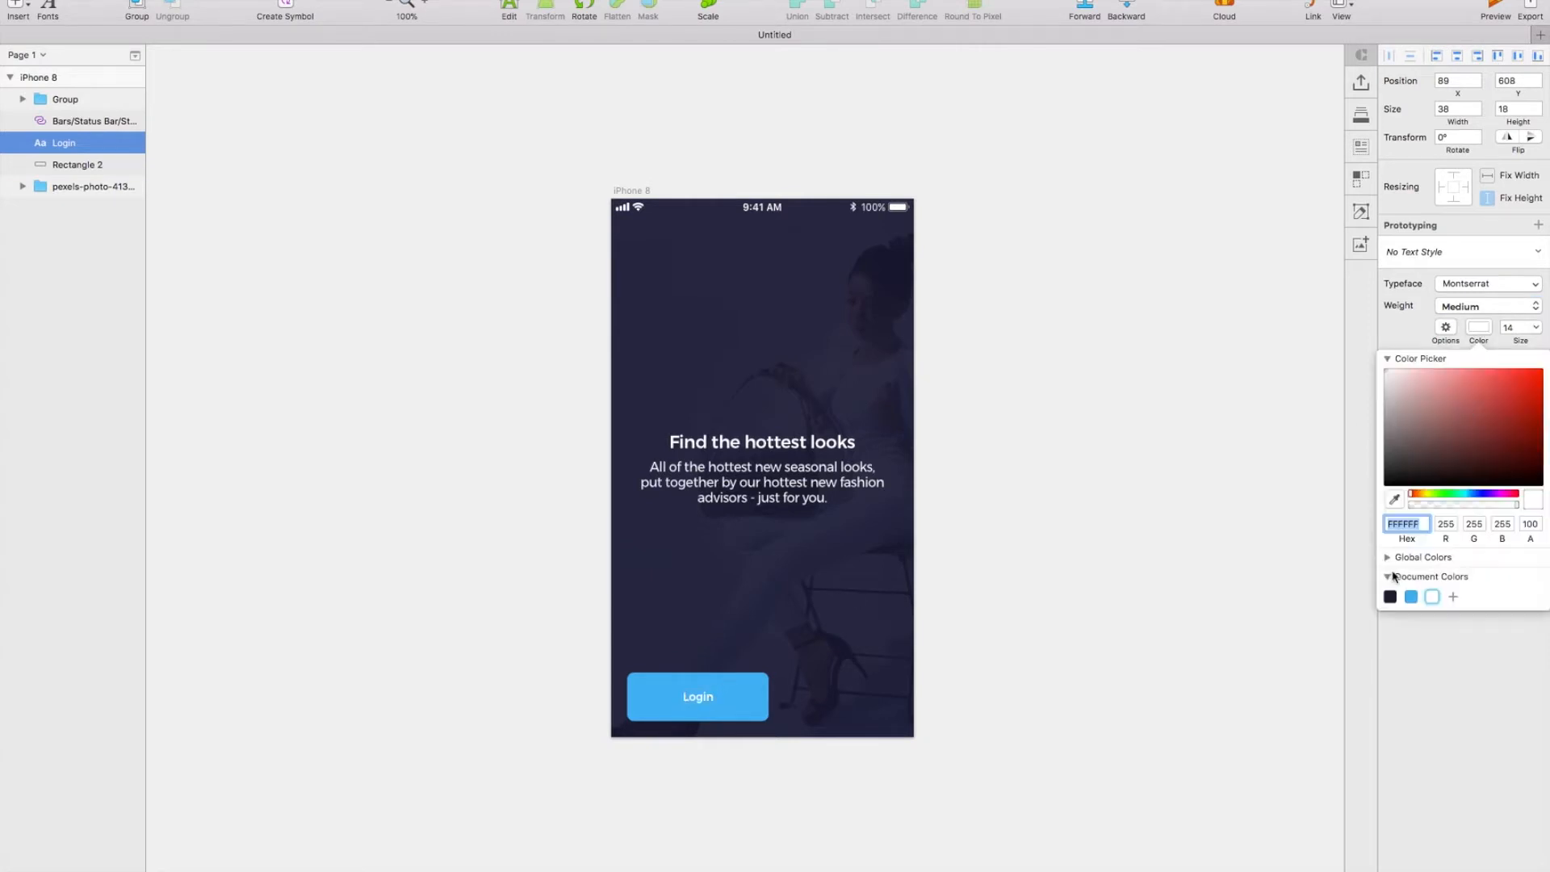
click(1389, 597)
scroll(1036, 765, down, 2)
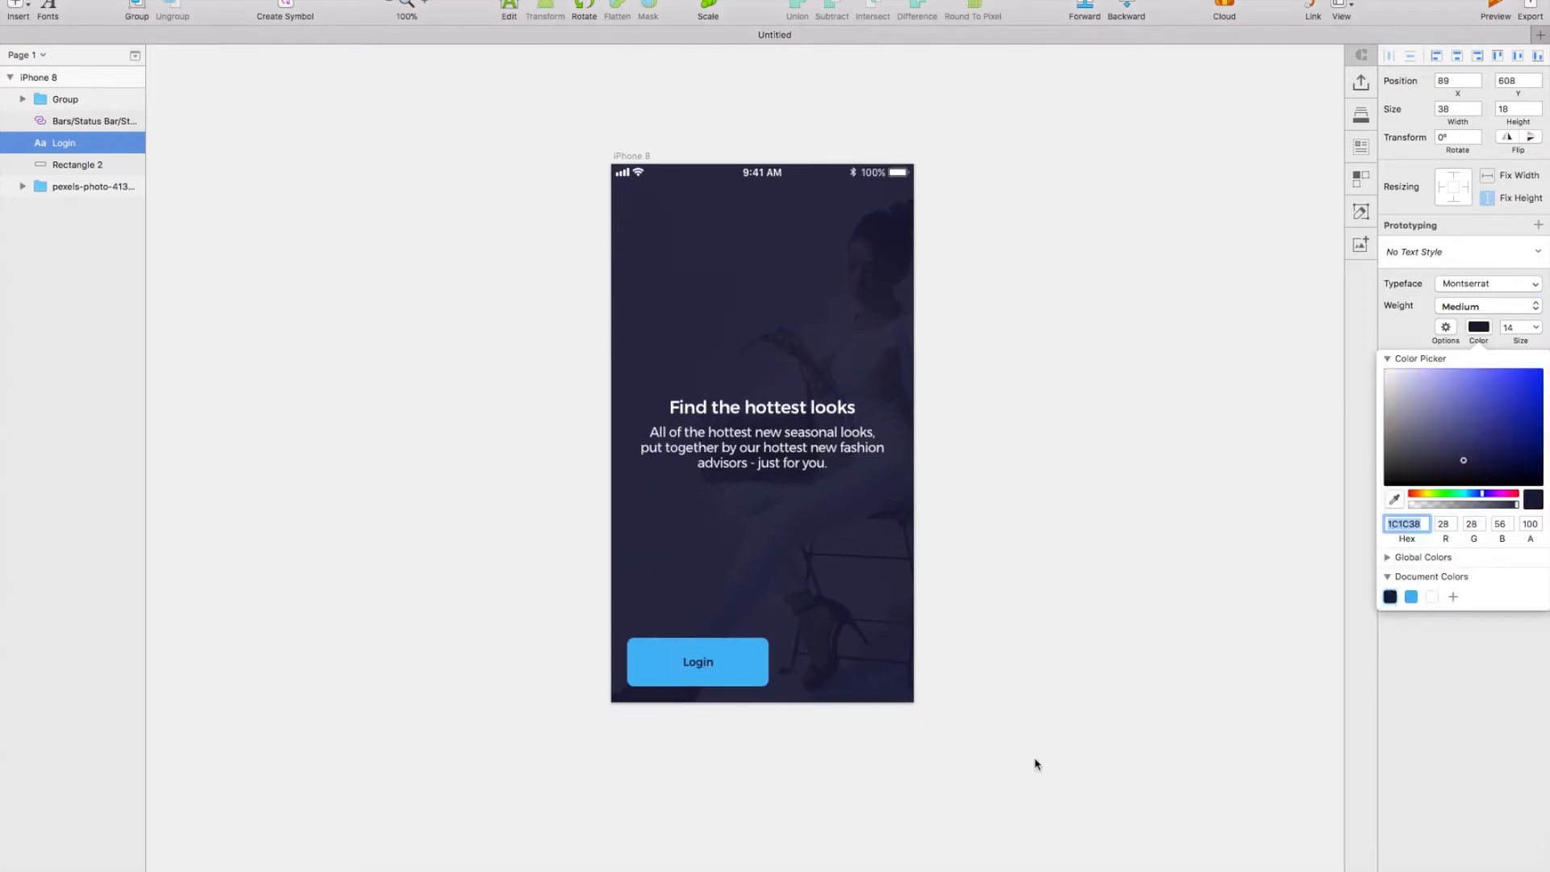
double_click(1515, 332)
text(16)
key(Return)
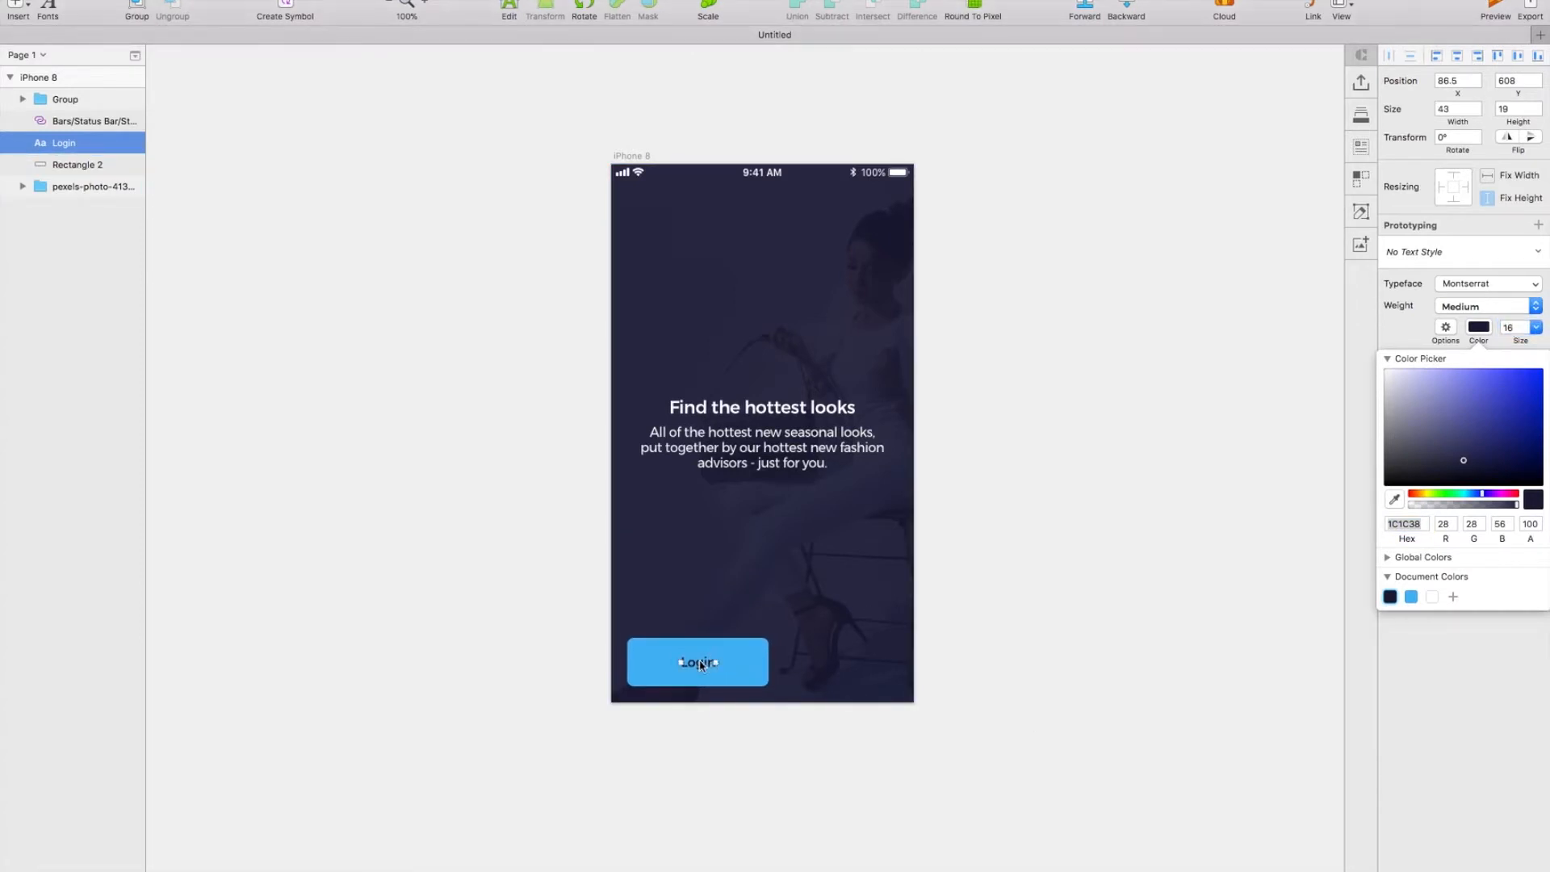
Step: Center the Login label on the button and group it with the blue rectangle
drag(698, 663, 699, 663)
shift+click(725, 662)
key(super+g)
Step: Duplicate the Login button beside the original with a gap of 10, then group both and center the pair horizontally at X 8
drag(676, 663, 792, 660)
shift+click(734, 652)
key(super+g)
drag(736, 653, 726, 656)
Step: Change the second button's label to "Sign Up"
scroll(726, 657, right, 2)
double_click(821, 663)
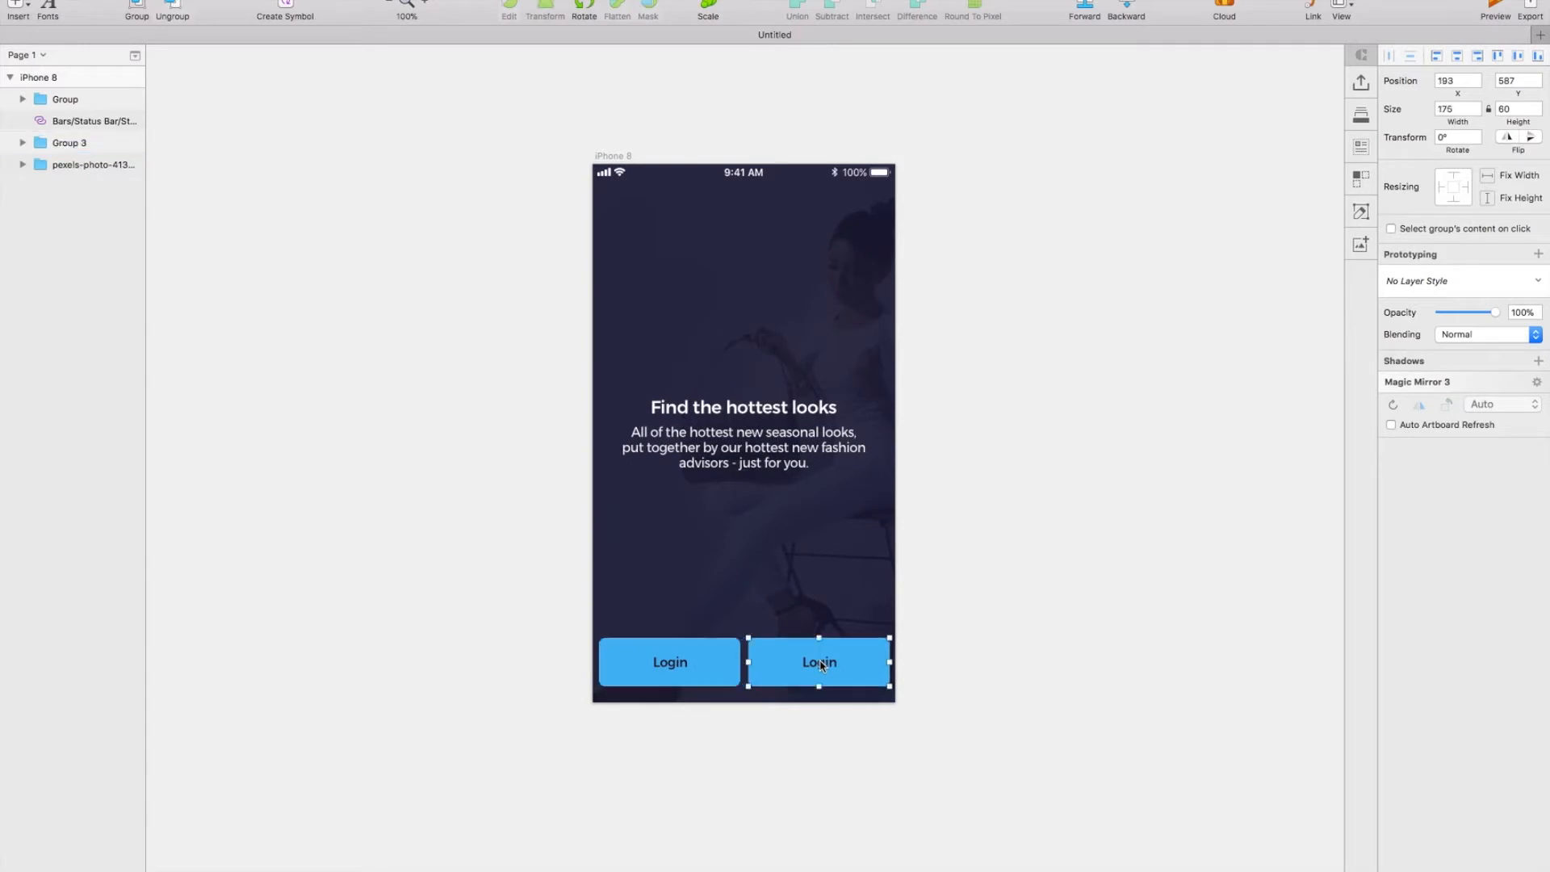
double_click(821, 663)
text(Sign Up)
click(863, 677)
Step: Position the button pair 20 above the artboard's bottom edge, at X 8, Y 587
scroll(863, 686, up, 2)
drag(864, 689, 864, 700)
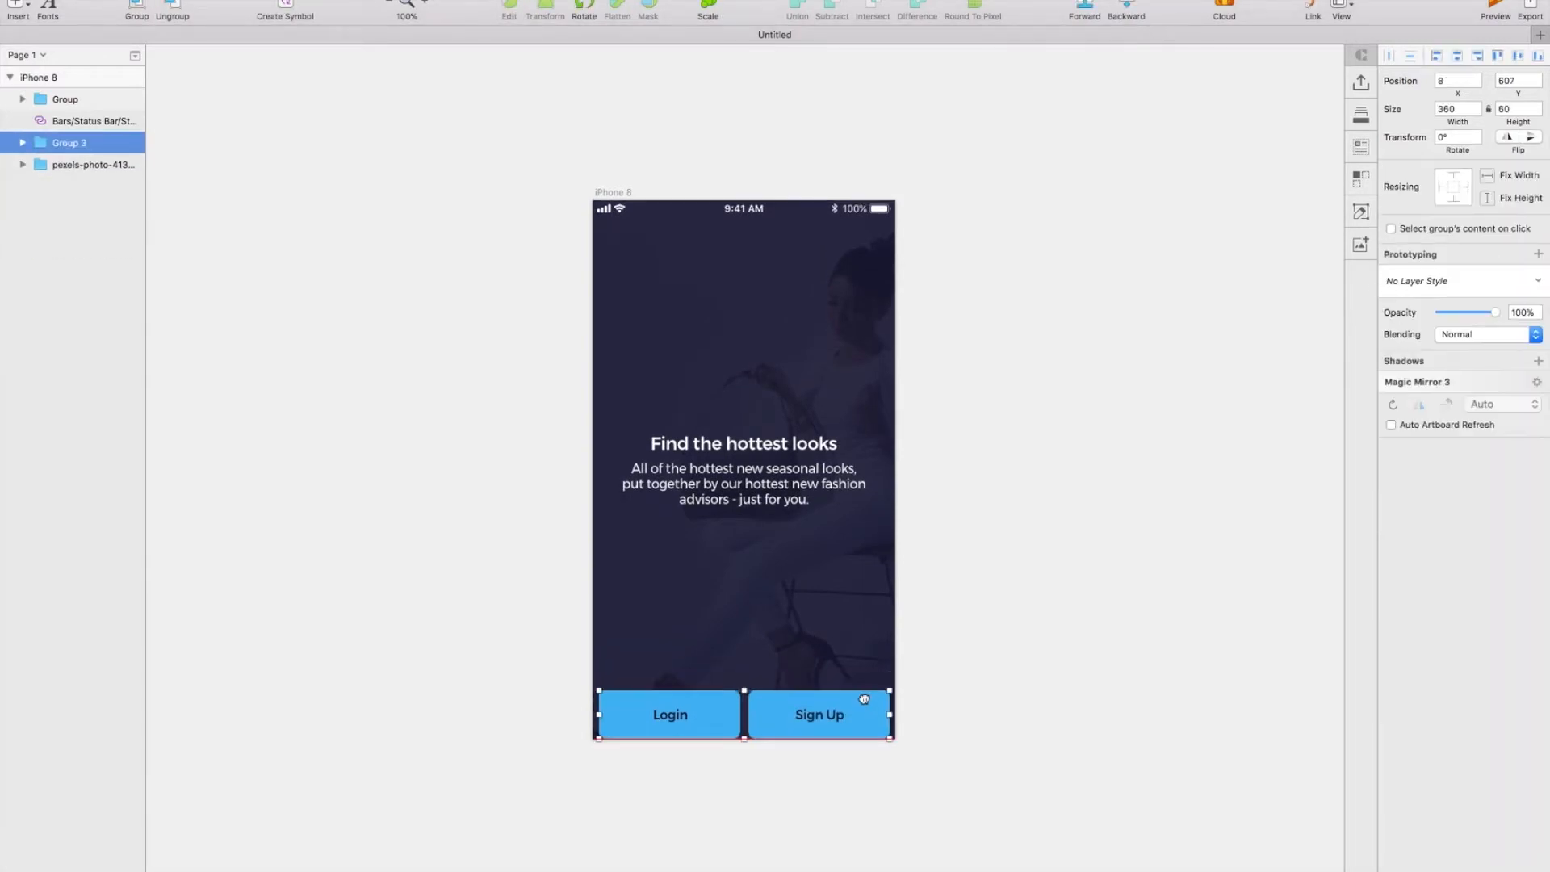
key(shift+Up)
key(shift+Up)
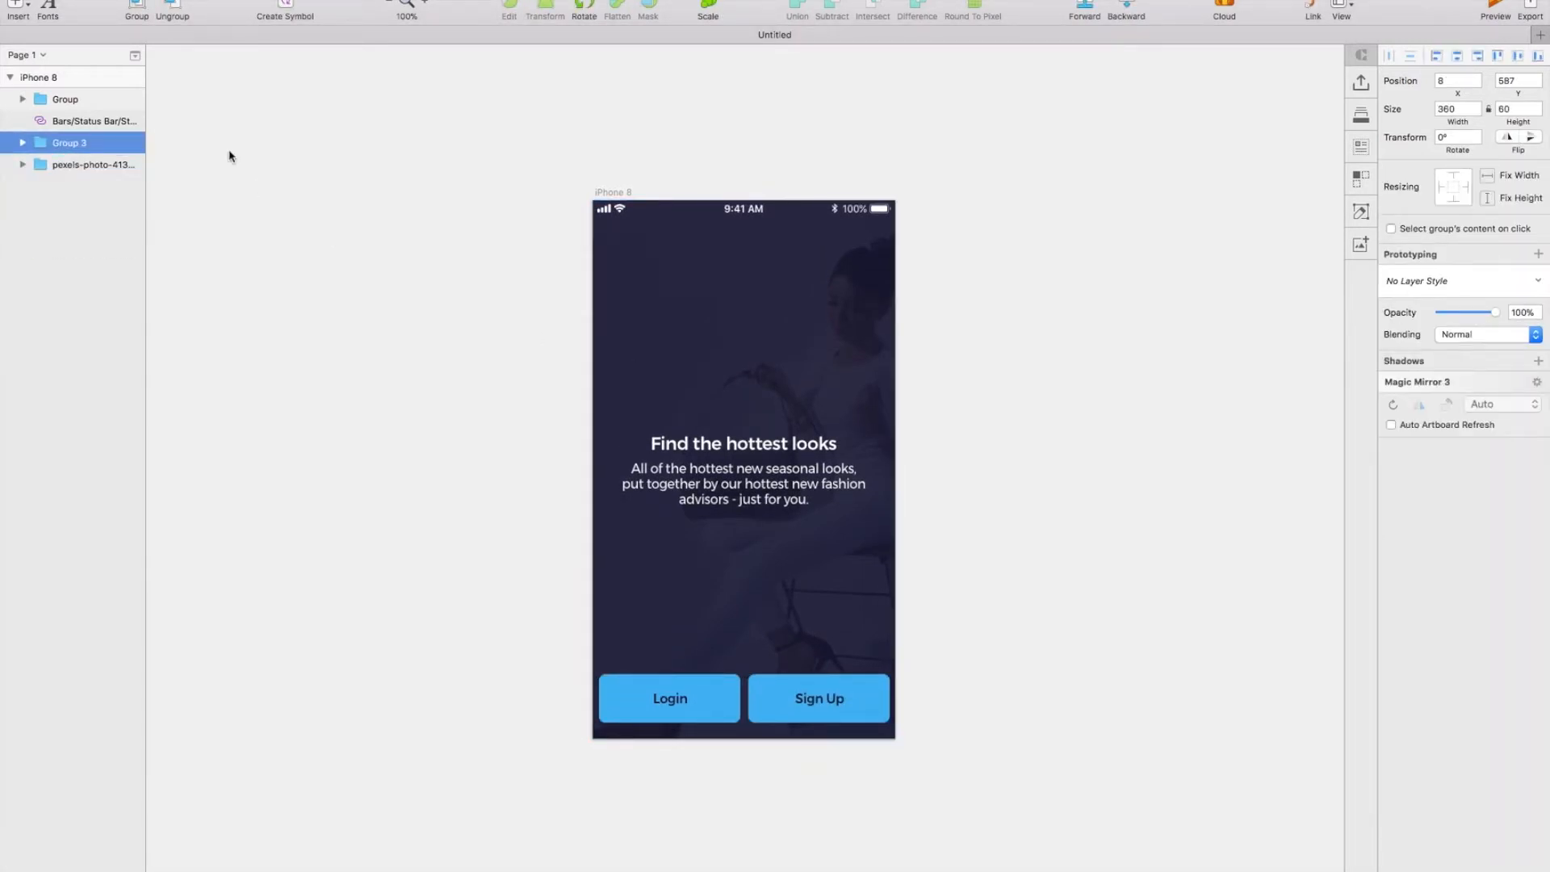
Step: Insert the Apple iOS UI pagination dots symbol "On Dark - 3 Dots", centered above the buttons at X 88, Y 547
click(25, 7)
mouse_move(113, 234)
mouse_move(225, 241)
mouse_move(376, 304)
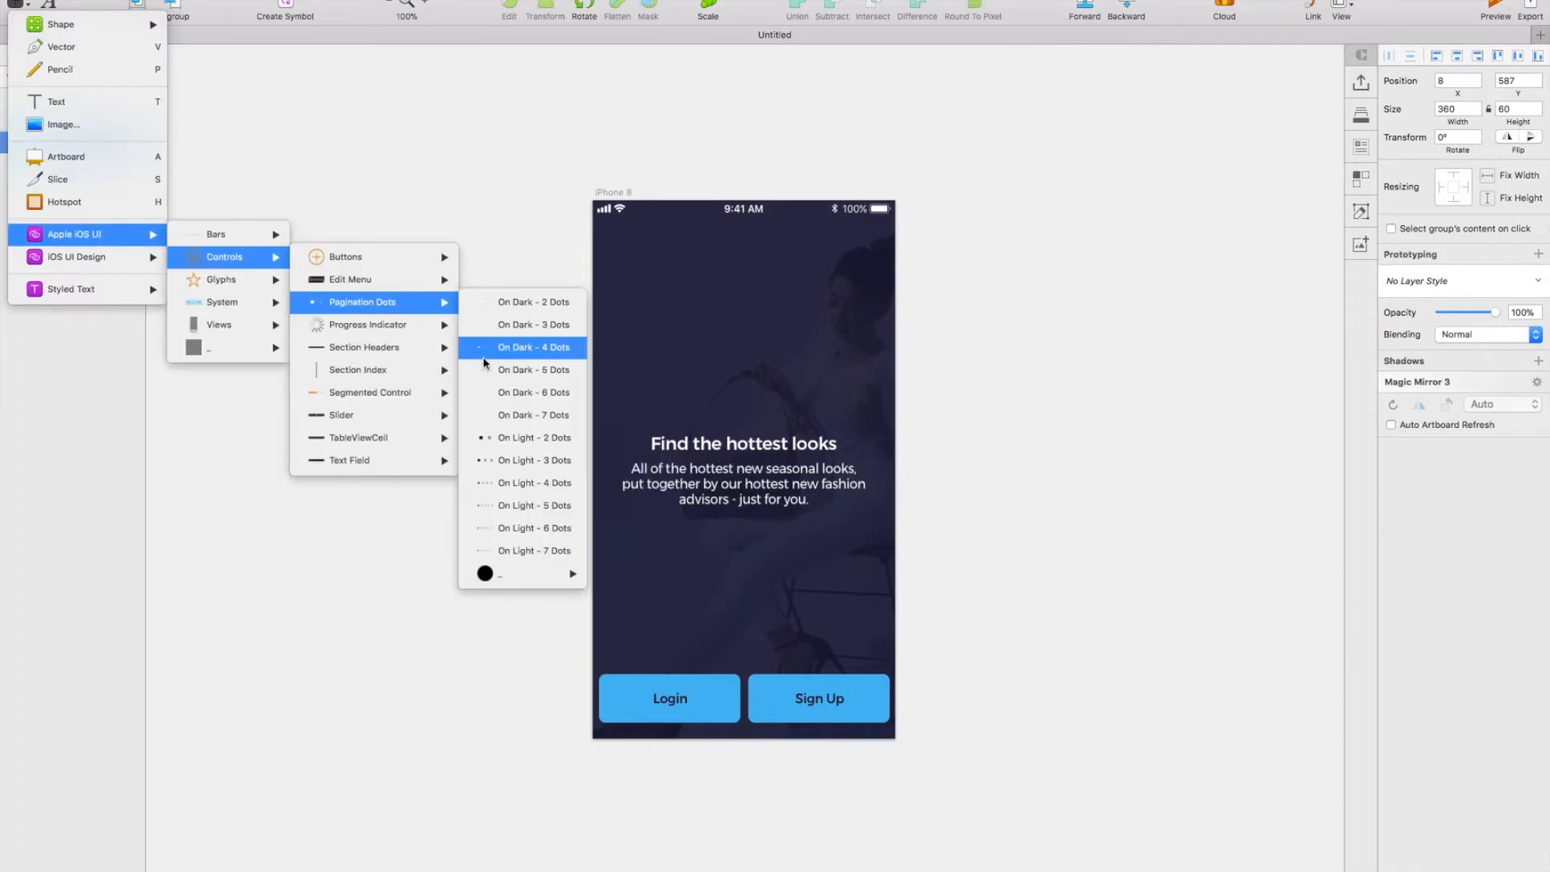
click(533, 324)
click(748, 634)
drag(748, 642, 756, 659)
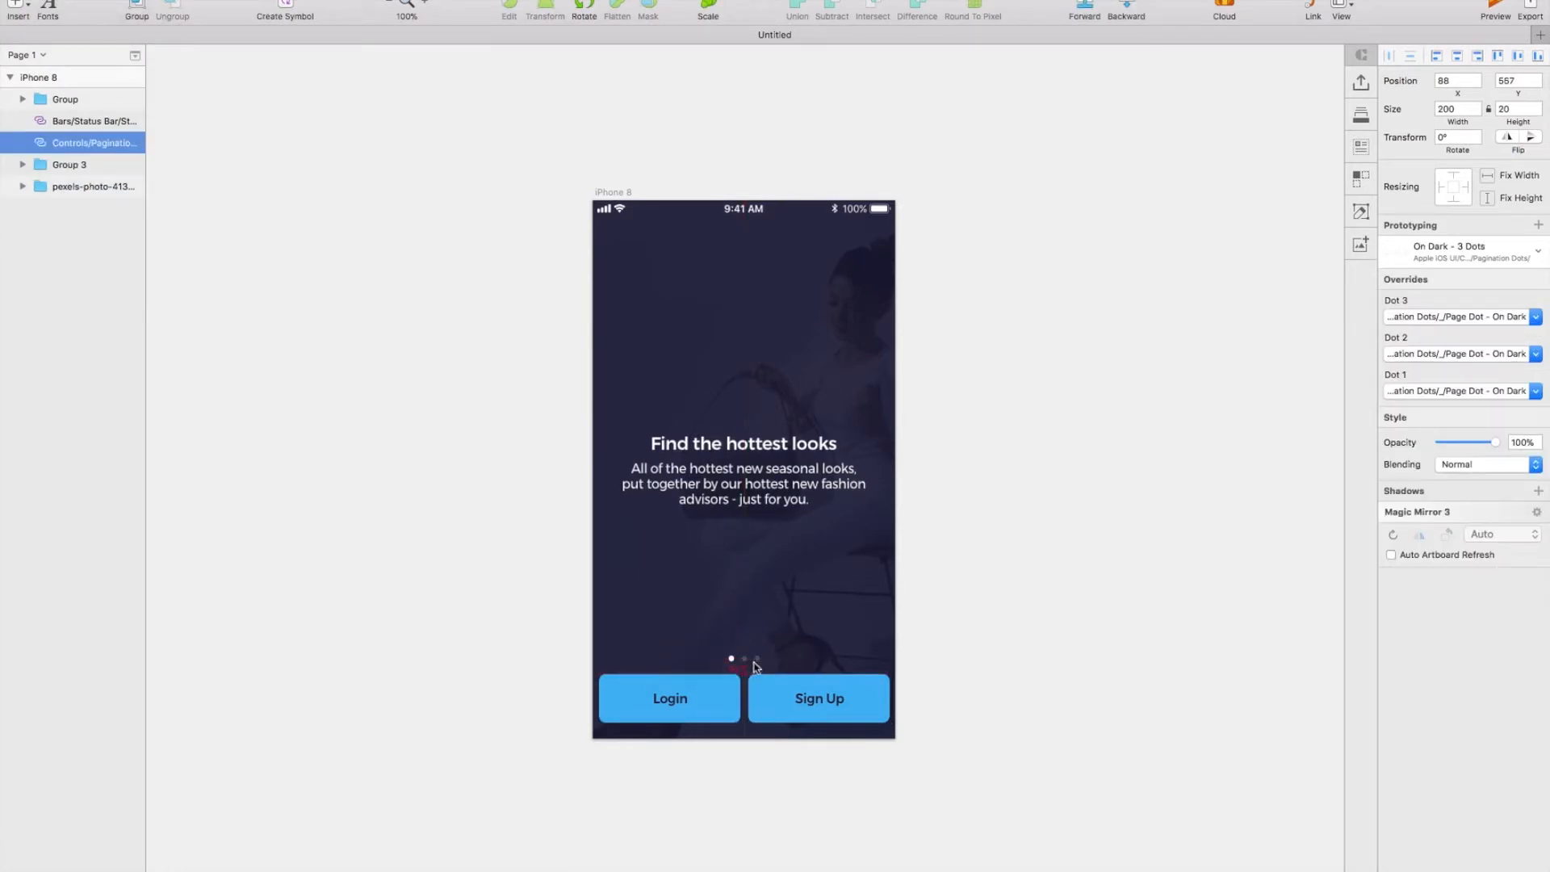
key(shift+Up)
Step: Rename the artboard as onboarding-1
scroll(755, 668, right, 1)
scroll(755, 668, left, 2)
scroll(755, 668, right, 1)
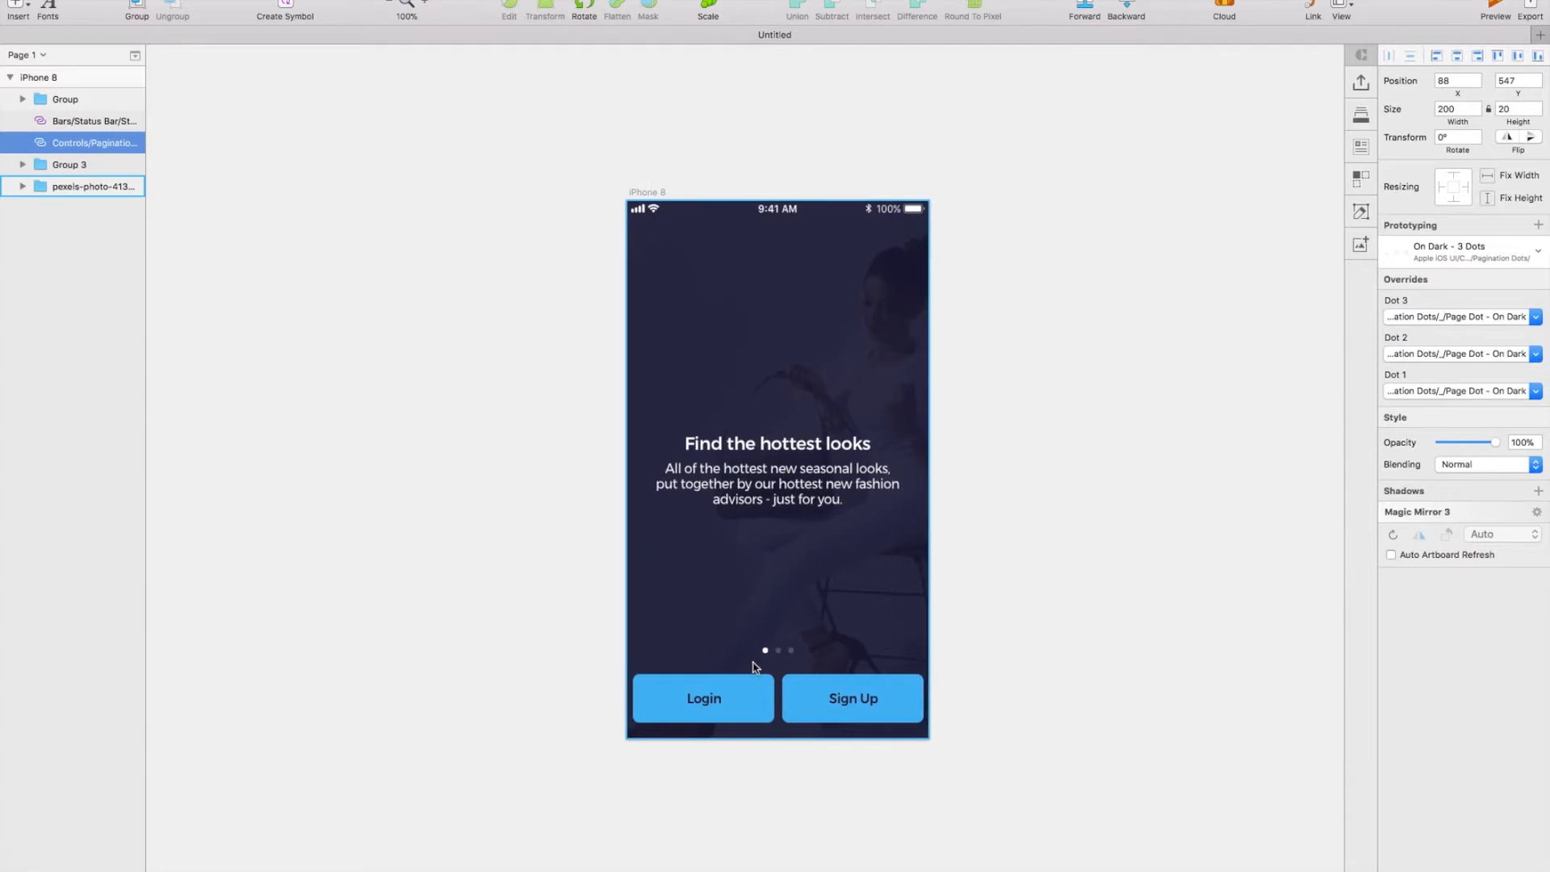
click(616, 192)
double_click(113, 78)
text(onboarding-1)
key(Return)
Step: Duplicate the onboarding-1 artboard and rename the copy as onboarding-2
click(642, 165)
click(632, 194)
key(super+d)
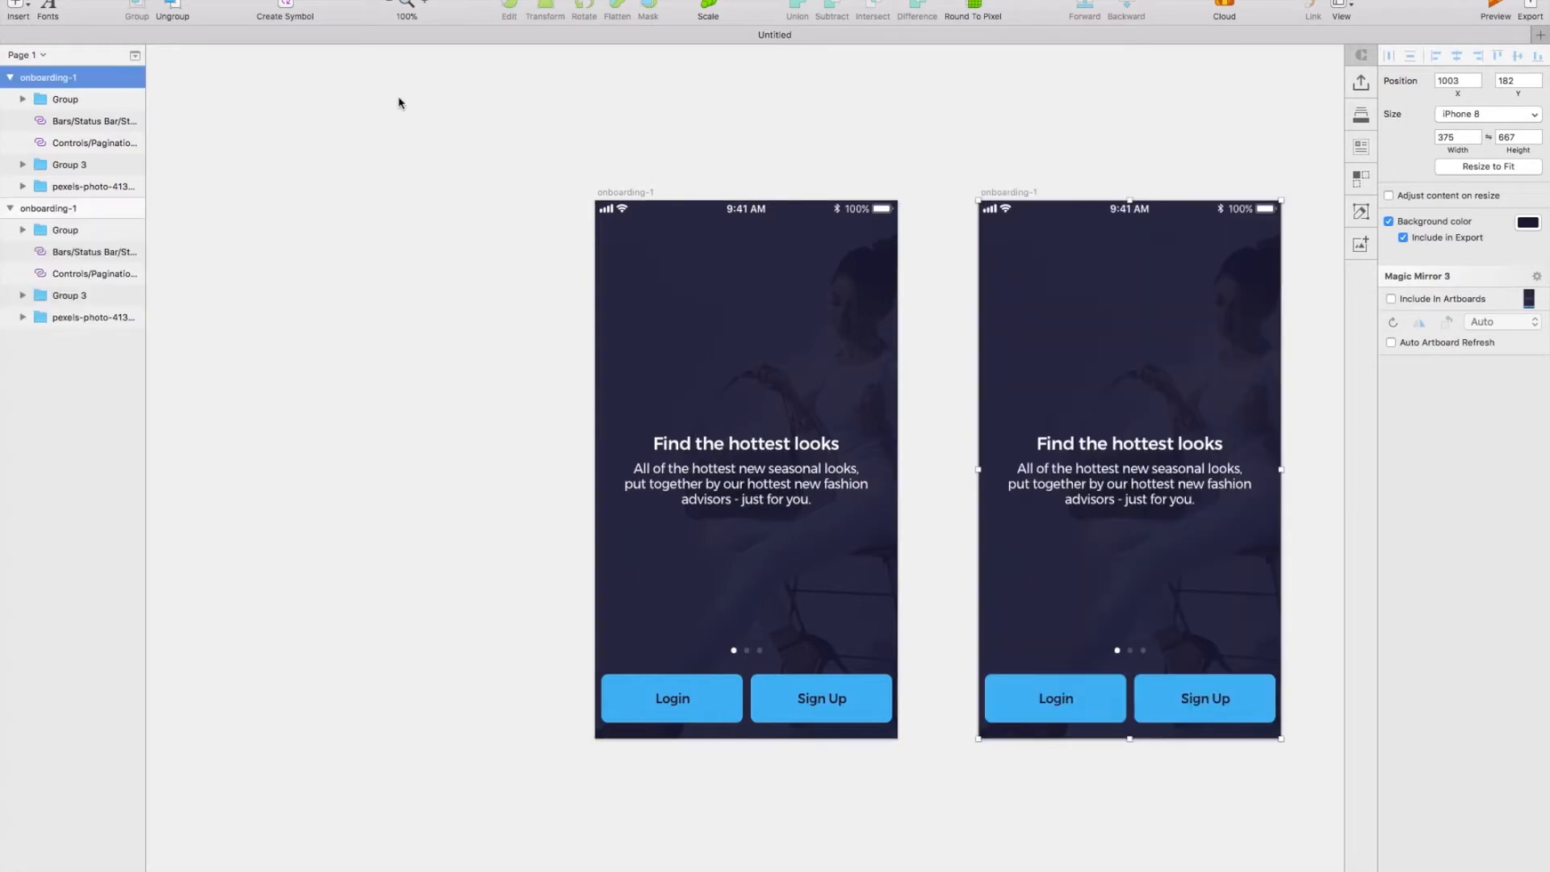
scroll(678, 138, right, 3)
click(115, 100)
double_click(105, 78)
key(Right)
key(BackSpace)
text(2)
key(Return)
scroll(809, 150, right, 4)
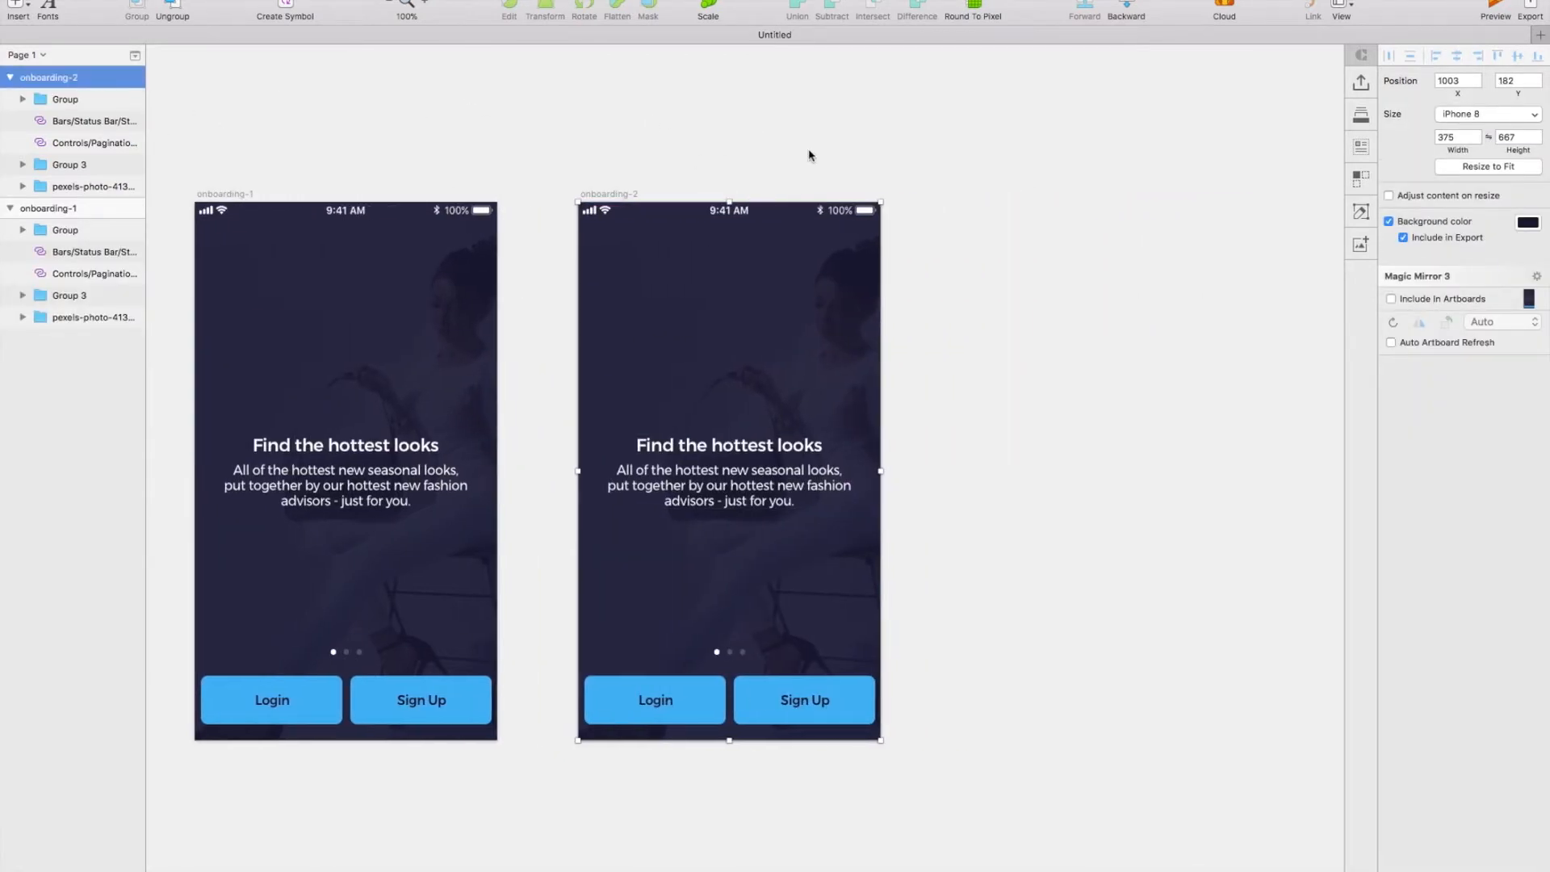
Step: Replace onboarding-2's background with the photo of the woman in tall grass, delete the old photo and enable the new one's 90% dark fill
click(809, 150)
scroll(809, 150, left, 3)
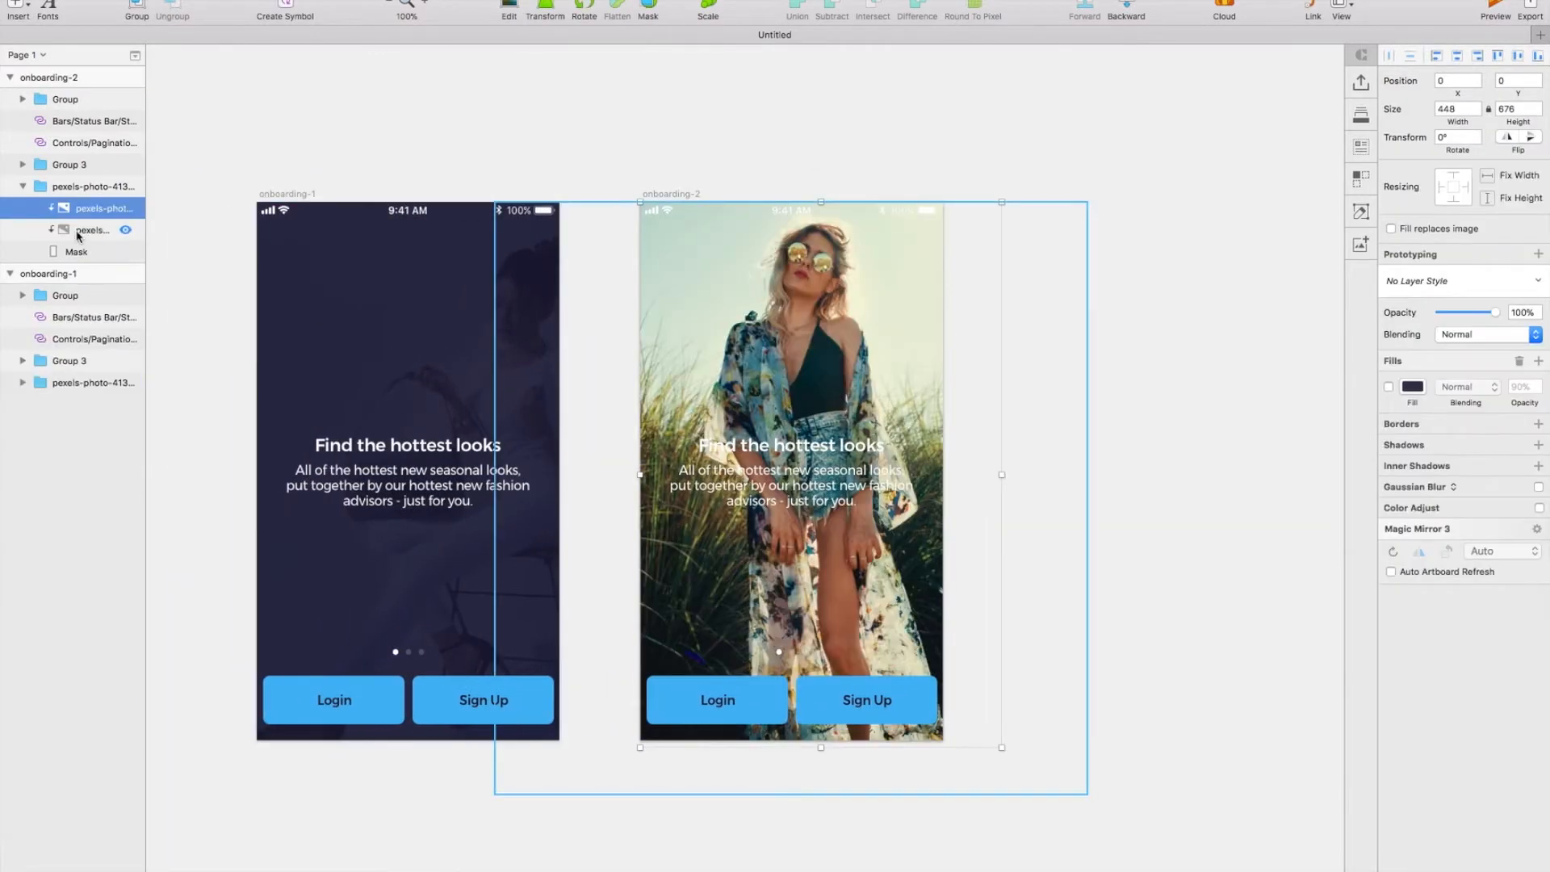
click(78, 232)
key(Delete)
click(646, 318)
click(1388, 387)
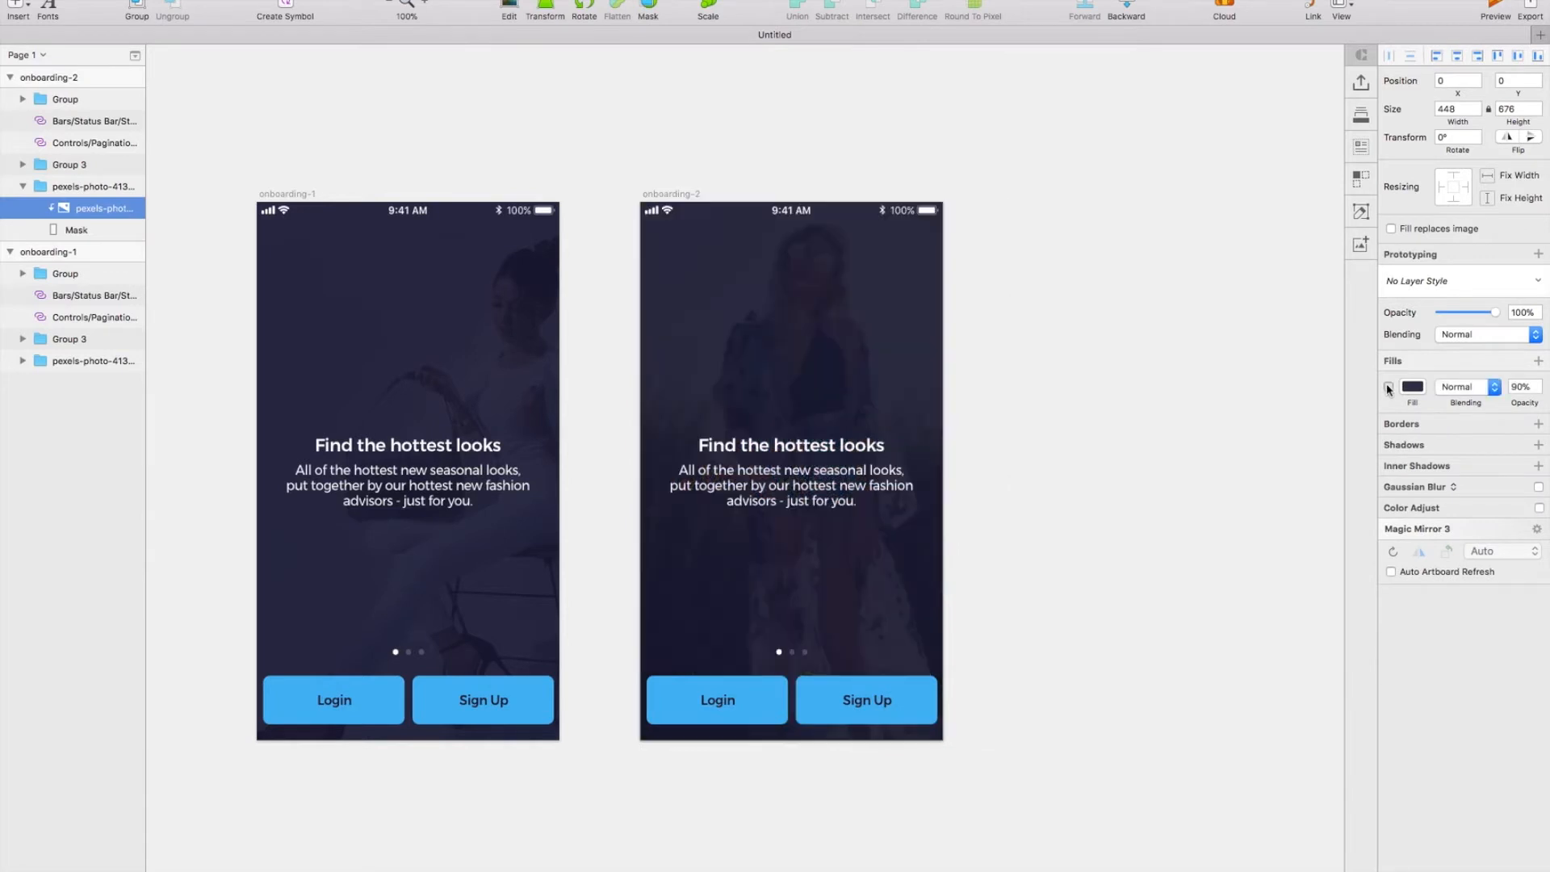
Step: Change the heading on onboarding-2 to "Keep up with the latest fashion"
scroll(1074, 459, up, 2)
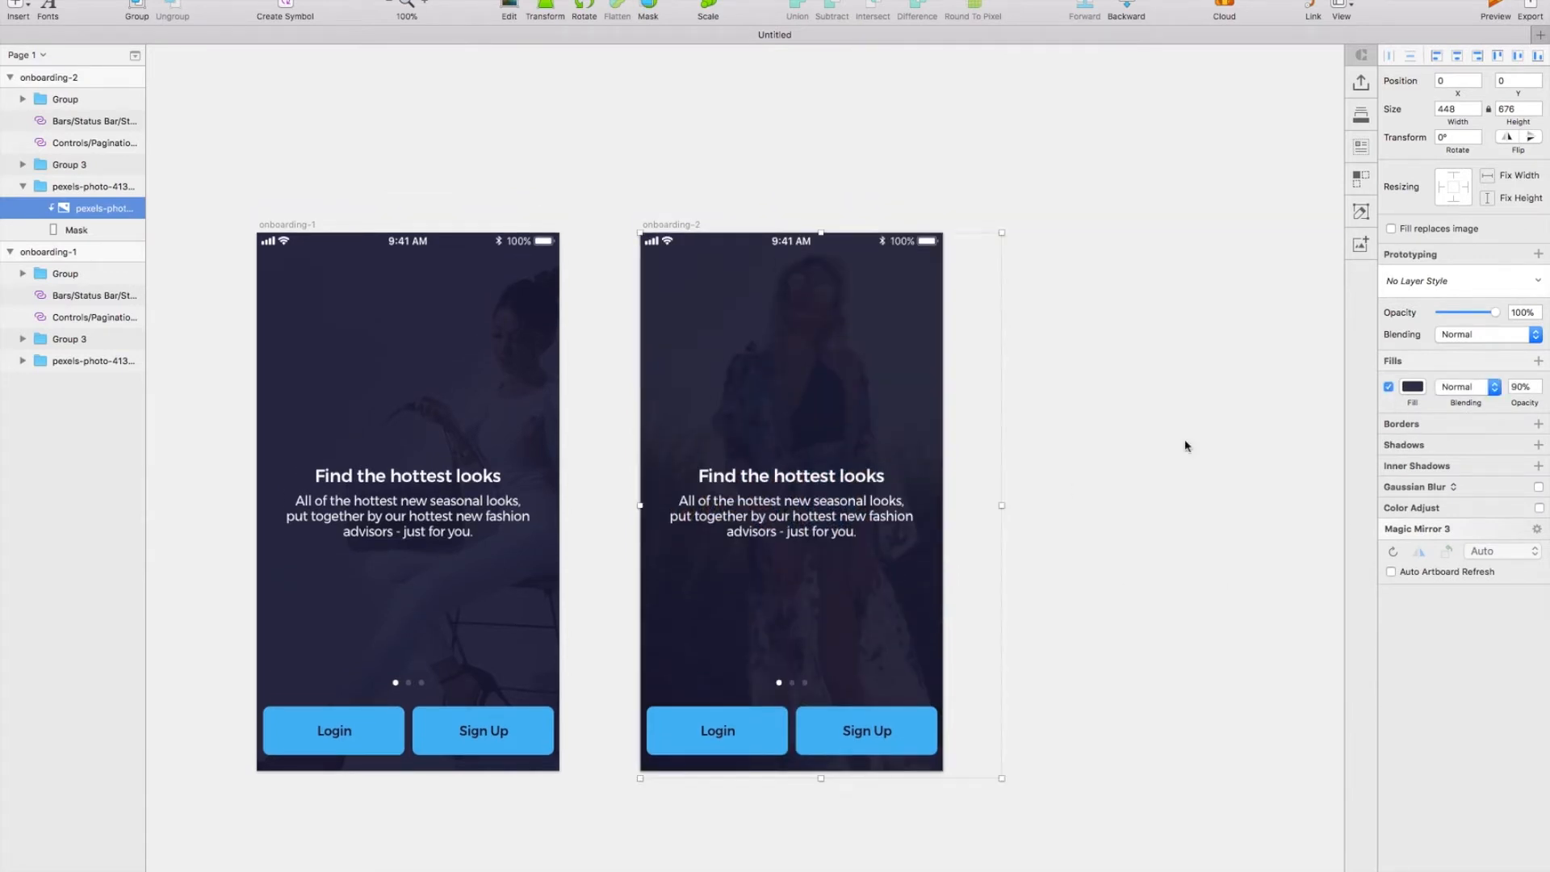
click(825, 462)
double_click(825, 473)
text(Keep up with the latest fashion)
Step: Replace onboarding-2's paragraph with "The easiest place to view, shop and buy the latest looks - all in one place."
double_click(792, 517)
text(The easiest place to view, shop and buy the latest looks - all in one place.)
key(Escape)
click(1128, 533)
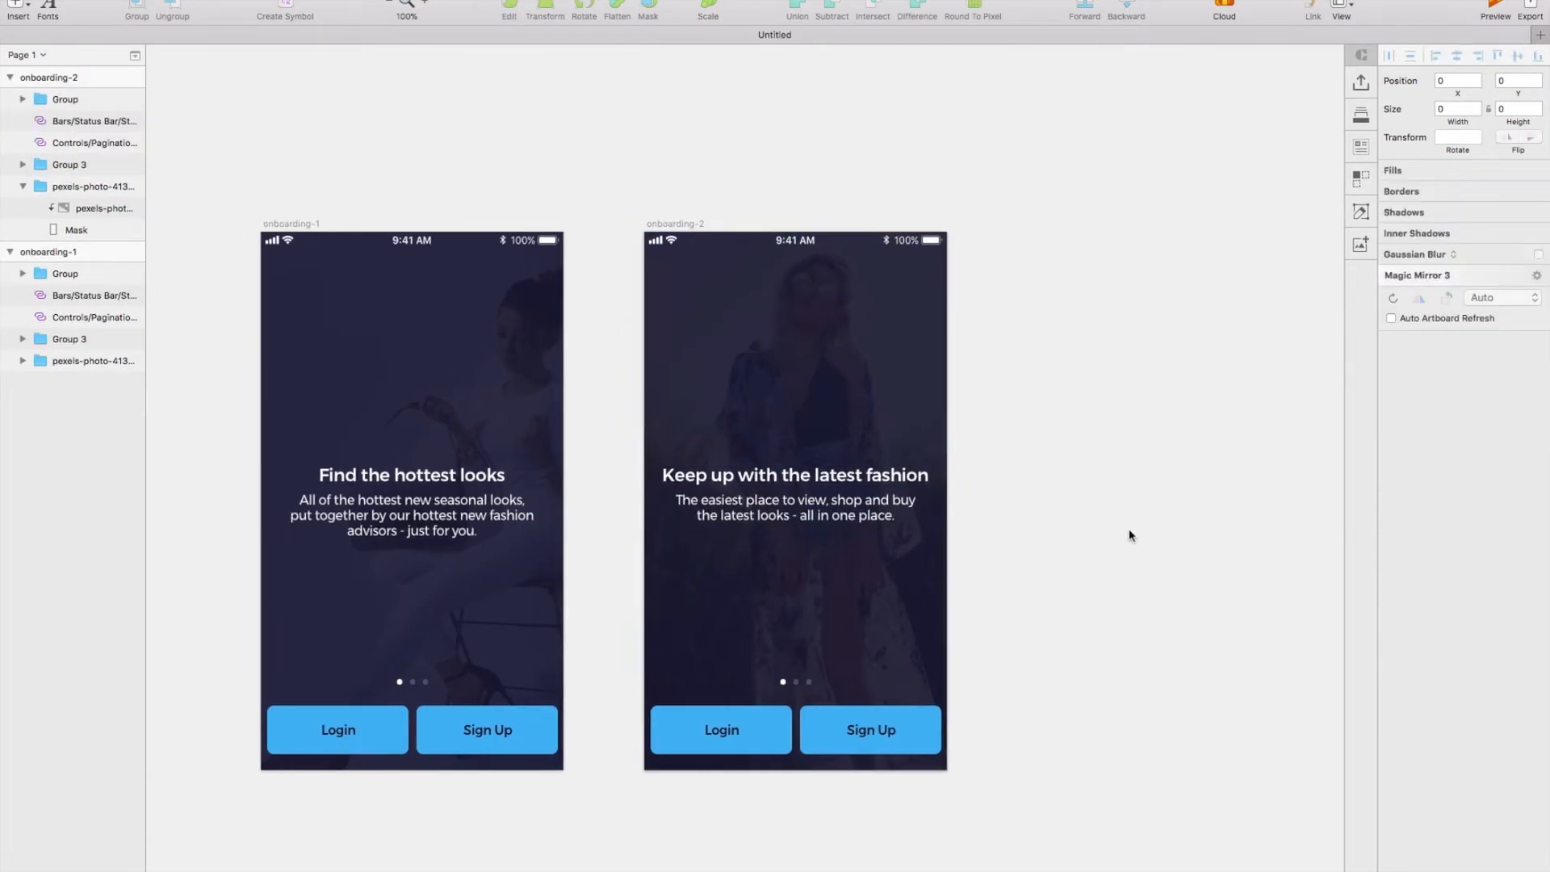
Step: Detach the pagination dots on onboarding-2 from their symbol and expand the resulting group to show its individual dots
click(798, 684)
right_click(798, 685)
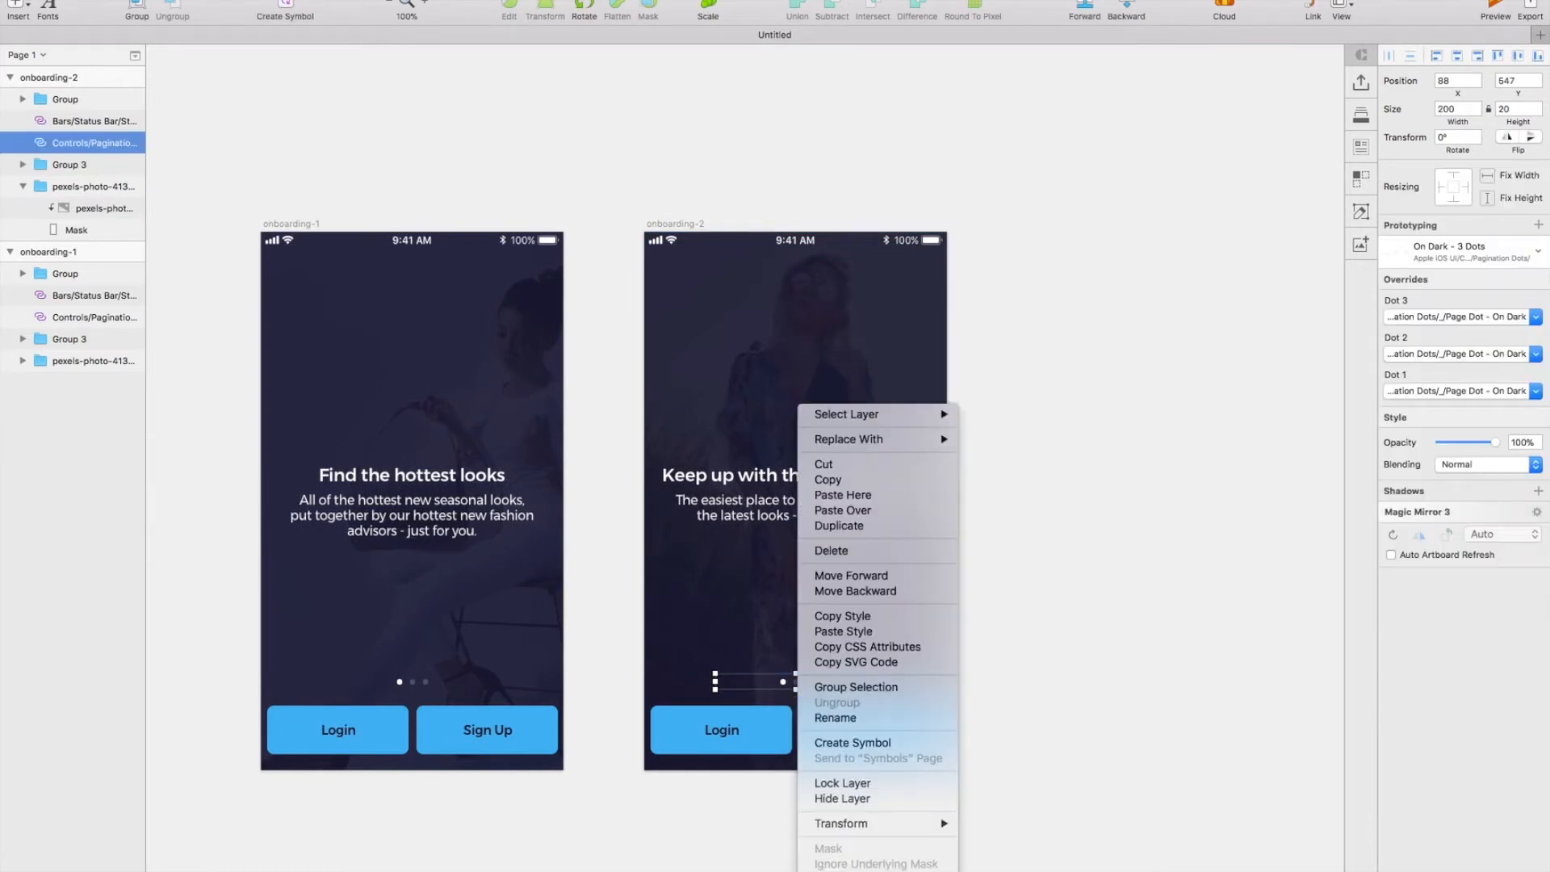
click(844, 870)
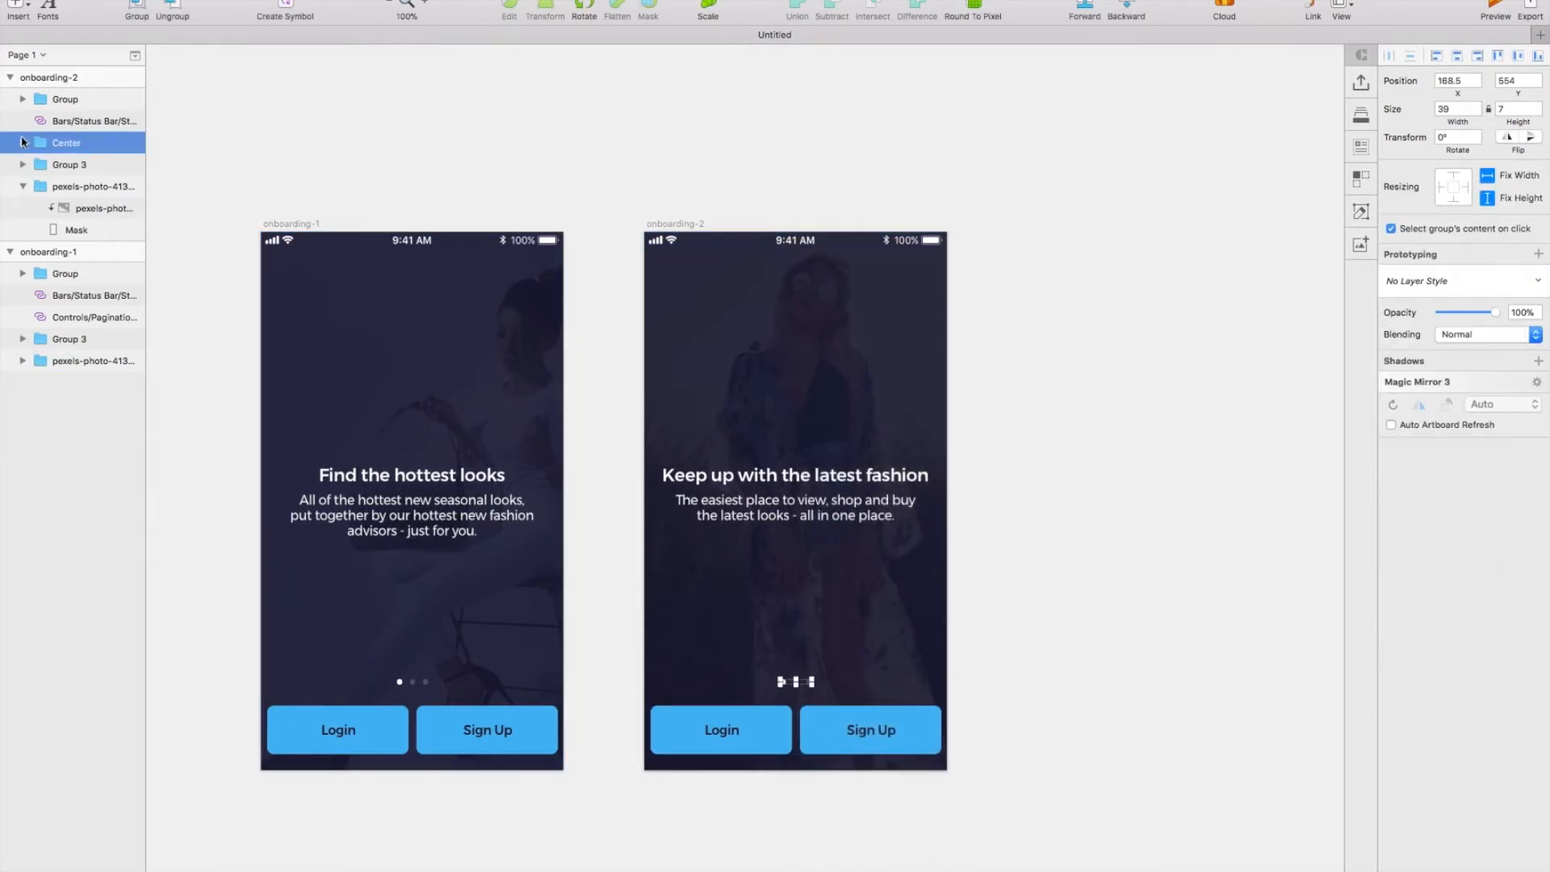
click(22, 142)
click(86, 164)
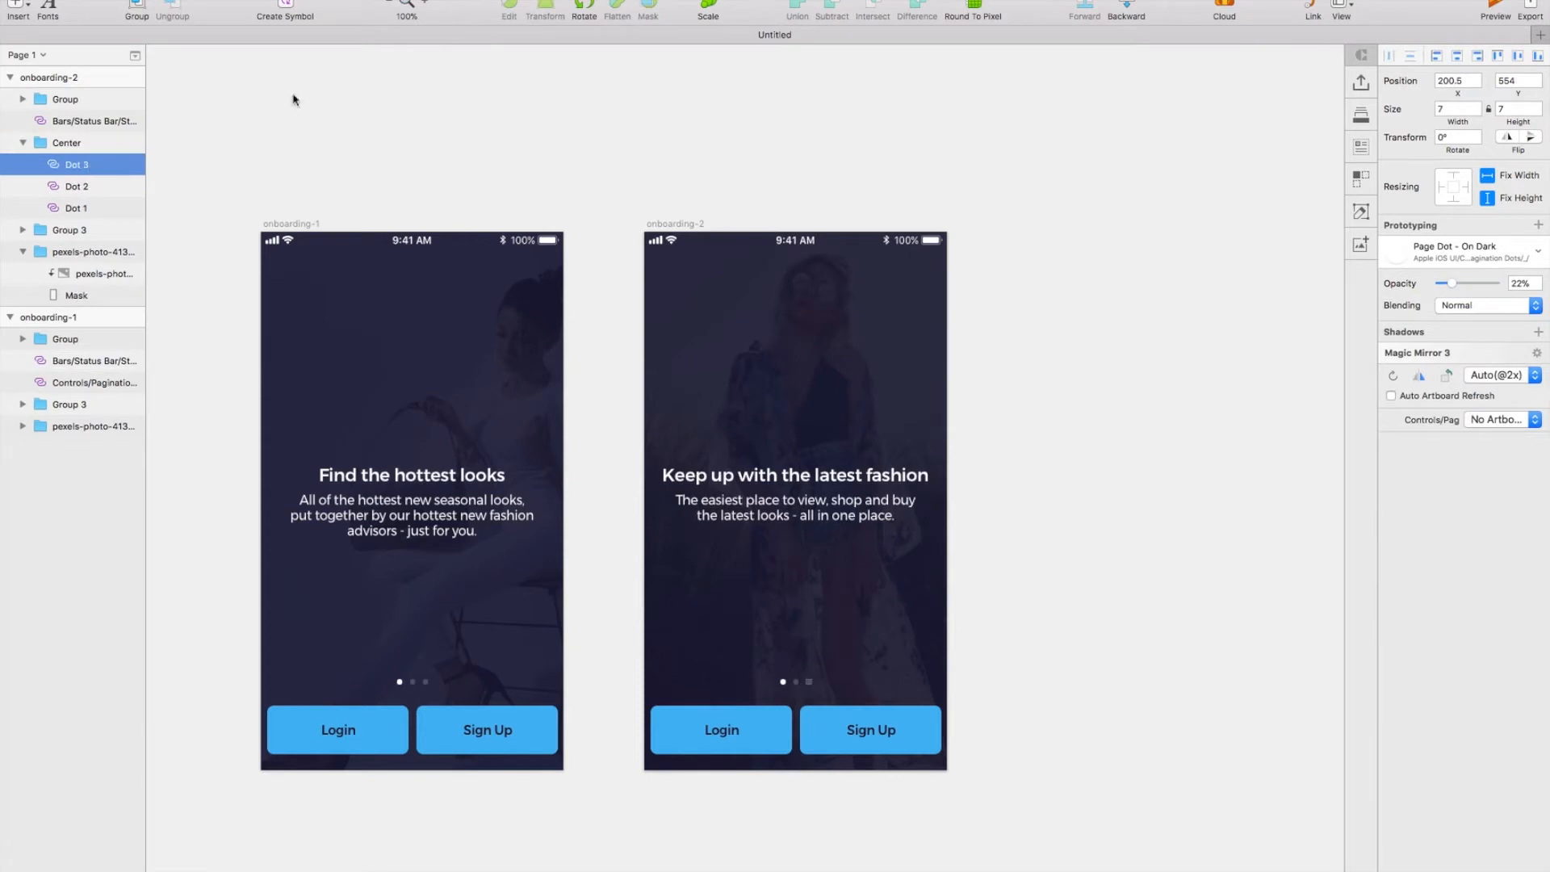
drag(1454, 282, 1496, 283)
click(88, 188)
Step: Set the opacity of Dot 1 and Dot 3 on onboarding-2 to 22%
click(86, 209)
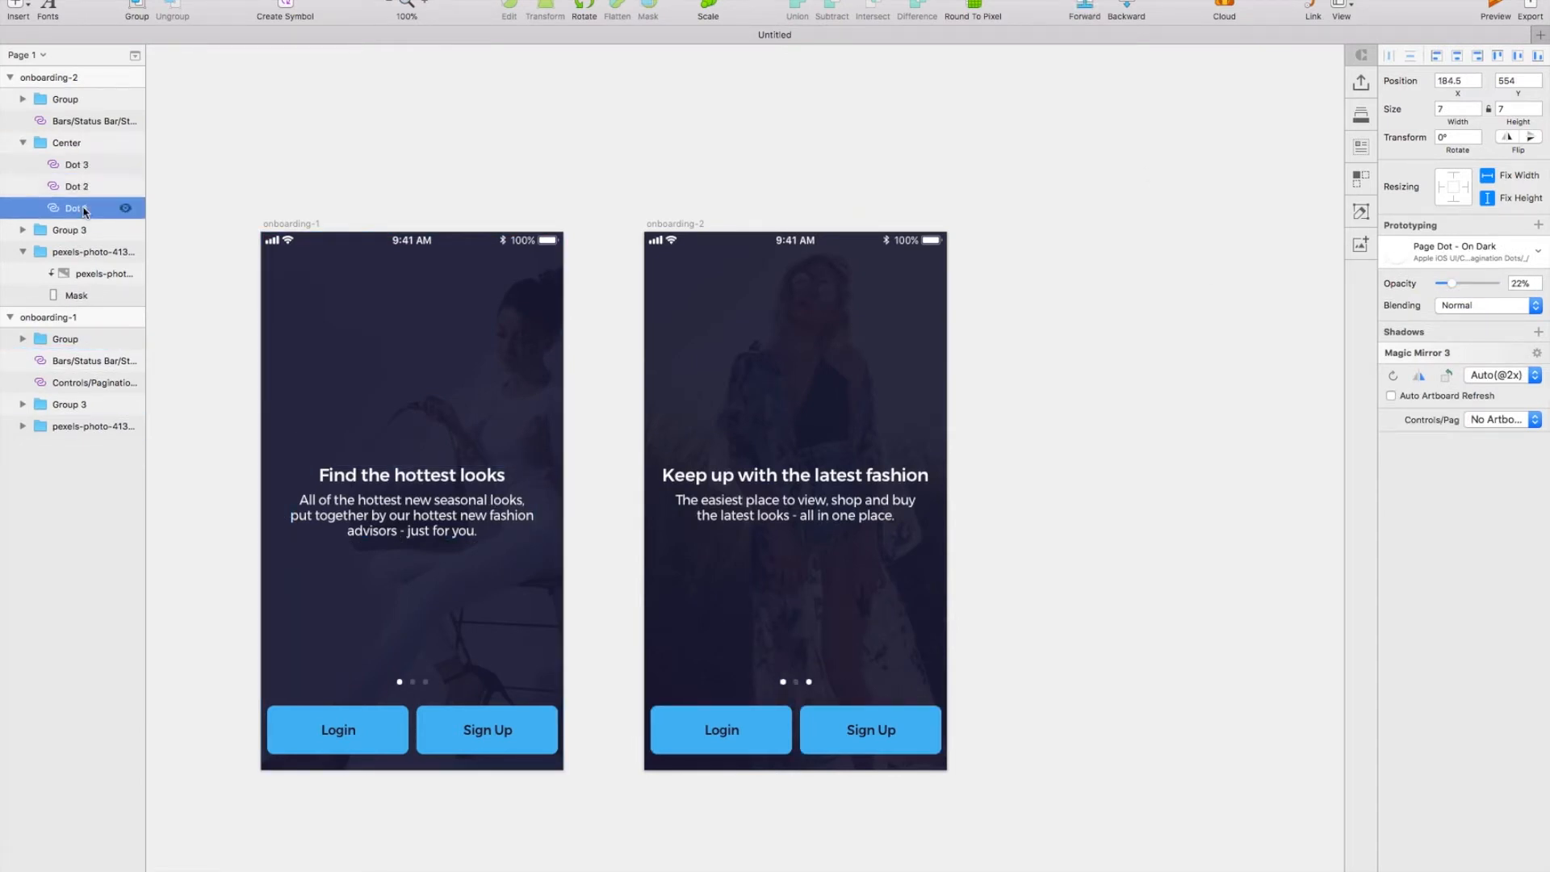
click(1519, 283)
text(22)
key(Return)
click(81, 161)
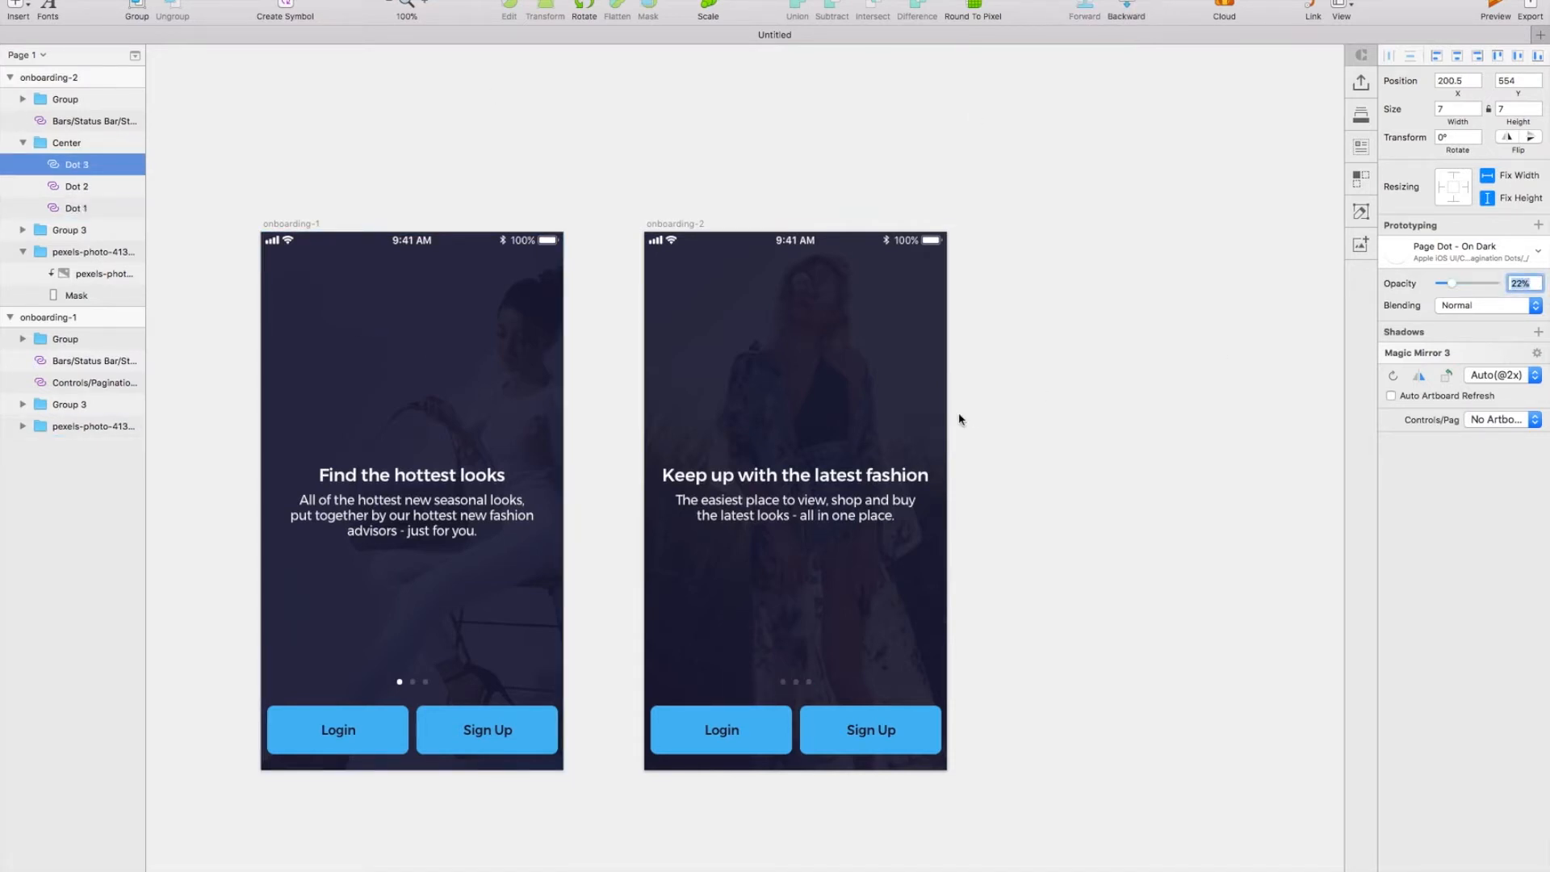
Step: Make Dot 2 on onboarding-2 fully opaque to mark the second page as active
click(82, 185)
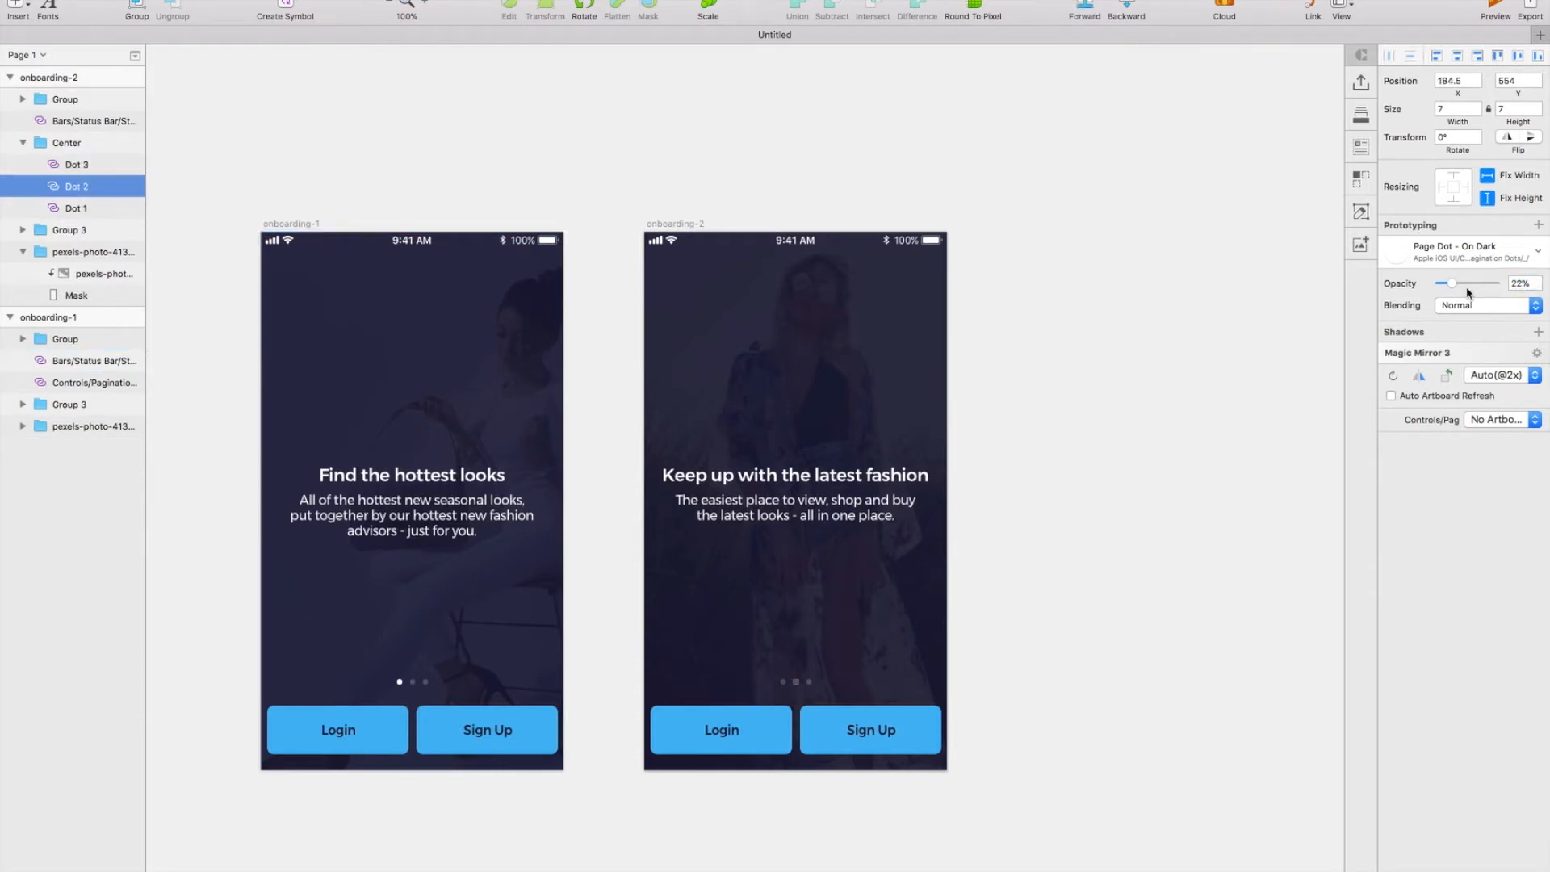
click(1004, 232)
click(1002, 226)
Step: Duplicate the onboarding-2 artboard and rename the copy as onboarding-3
scroll(996, 145, right, 2)
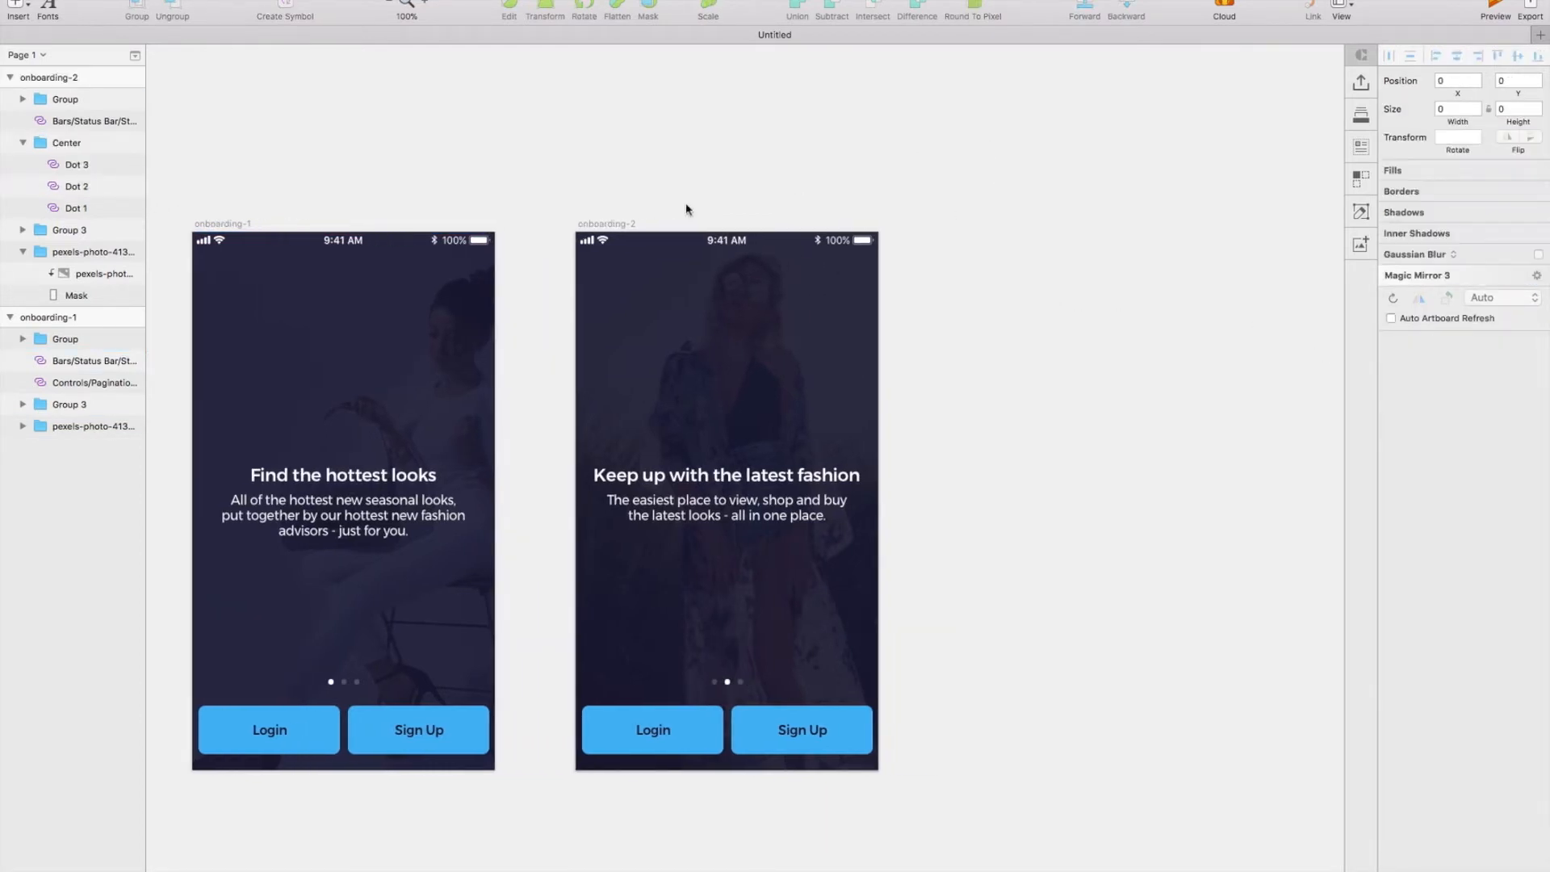
click(599, 225)
key(super+d)
double_click(97, 76)
click(105, 76)
key(BackSpace)
text(3)
key(Return)
Step: Paste the yellow-background fashion photo into onboarding-3's mask group, delete the old photo and enable the new one's 90% dark fill
scroll(808, 388, right, 5)
click(844, 478)
click(817, 385)
double_click(816, 384)
key(super+v)
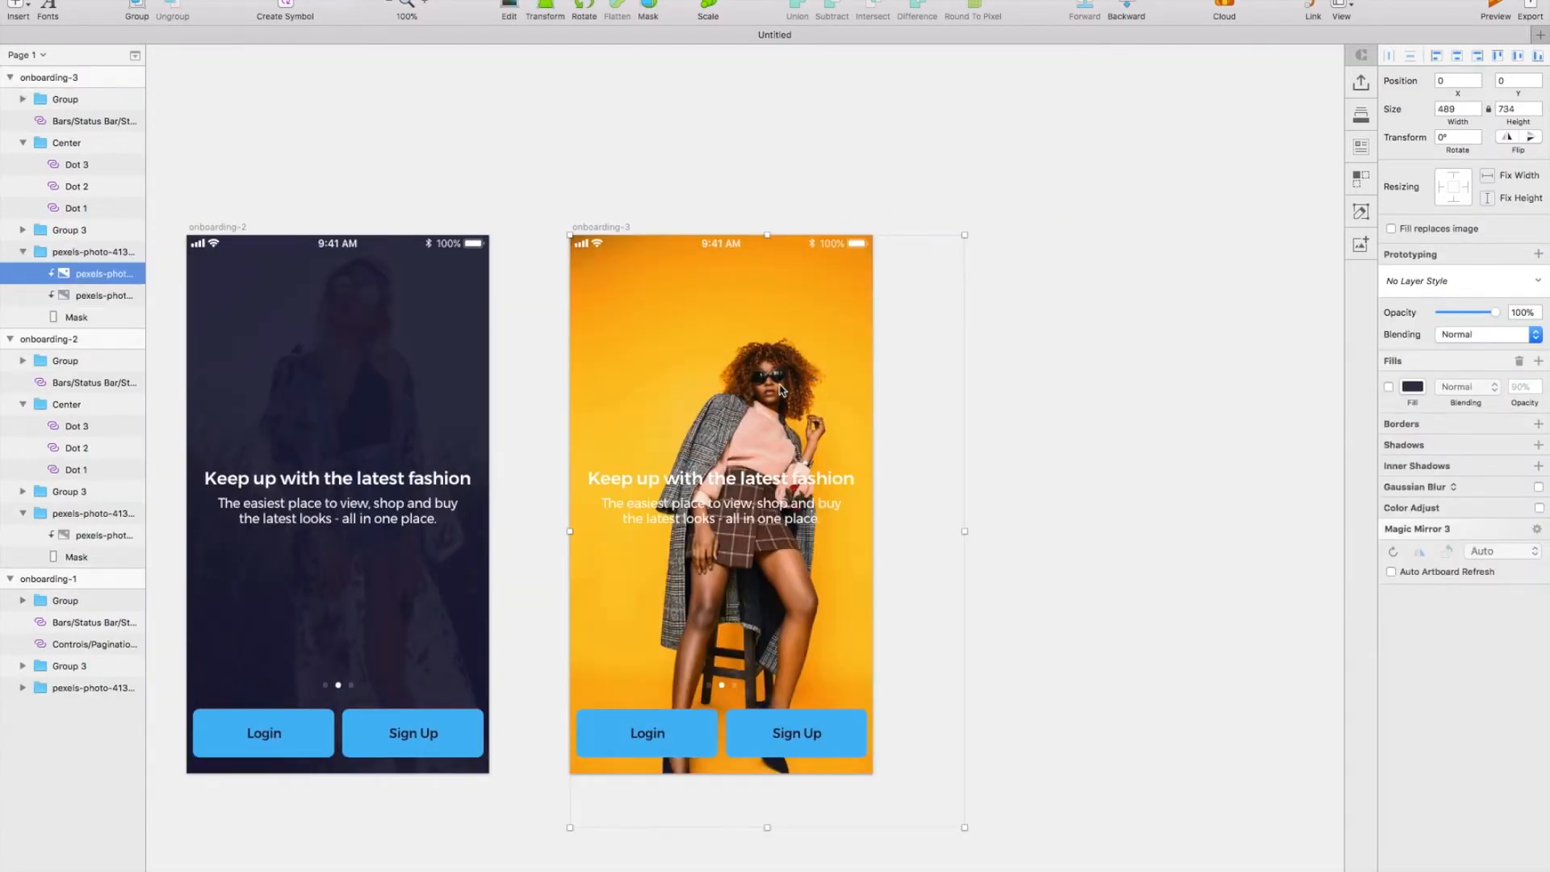
click(96, 297)
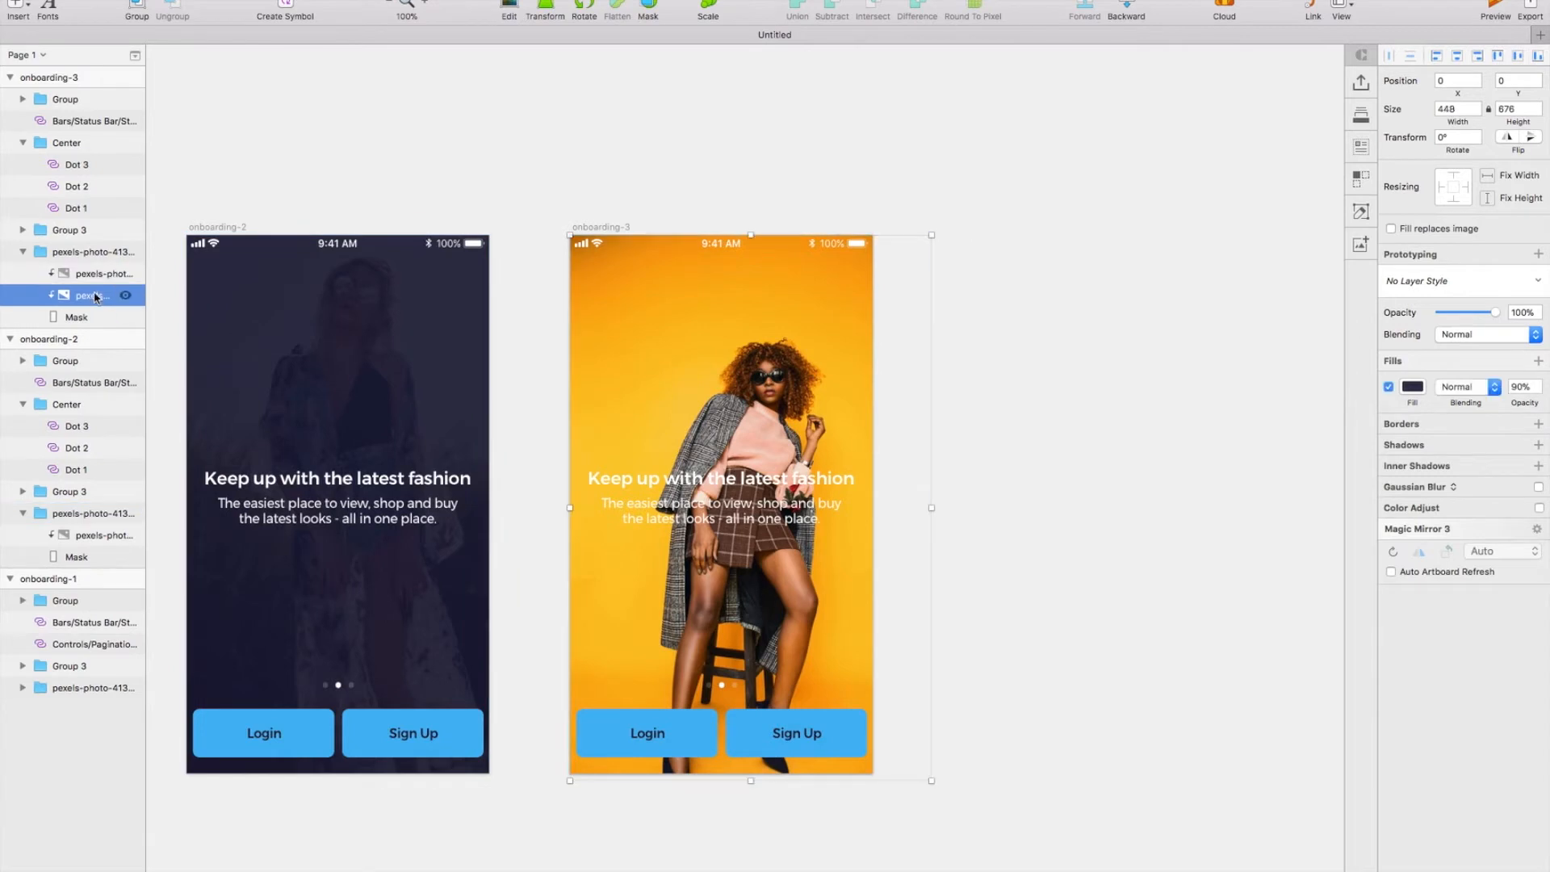
key(Delete)
double_click(634, 342)
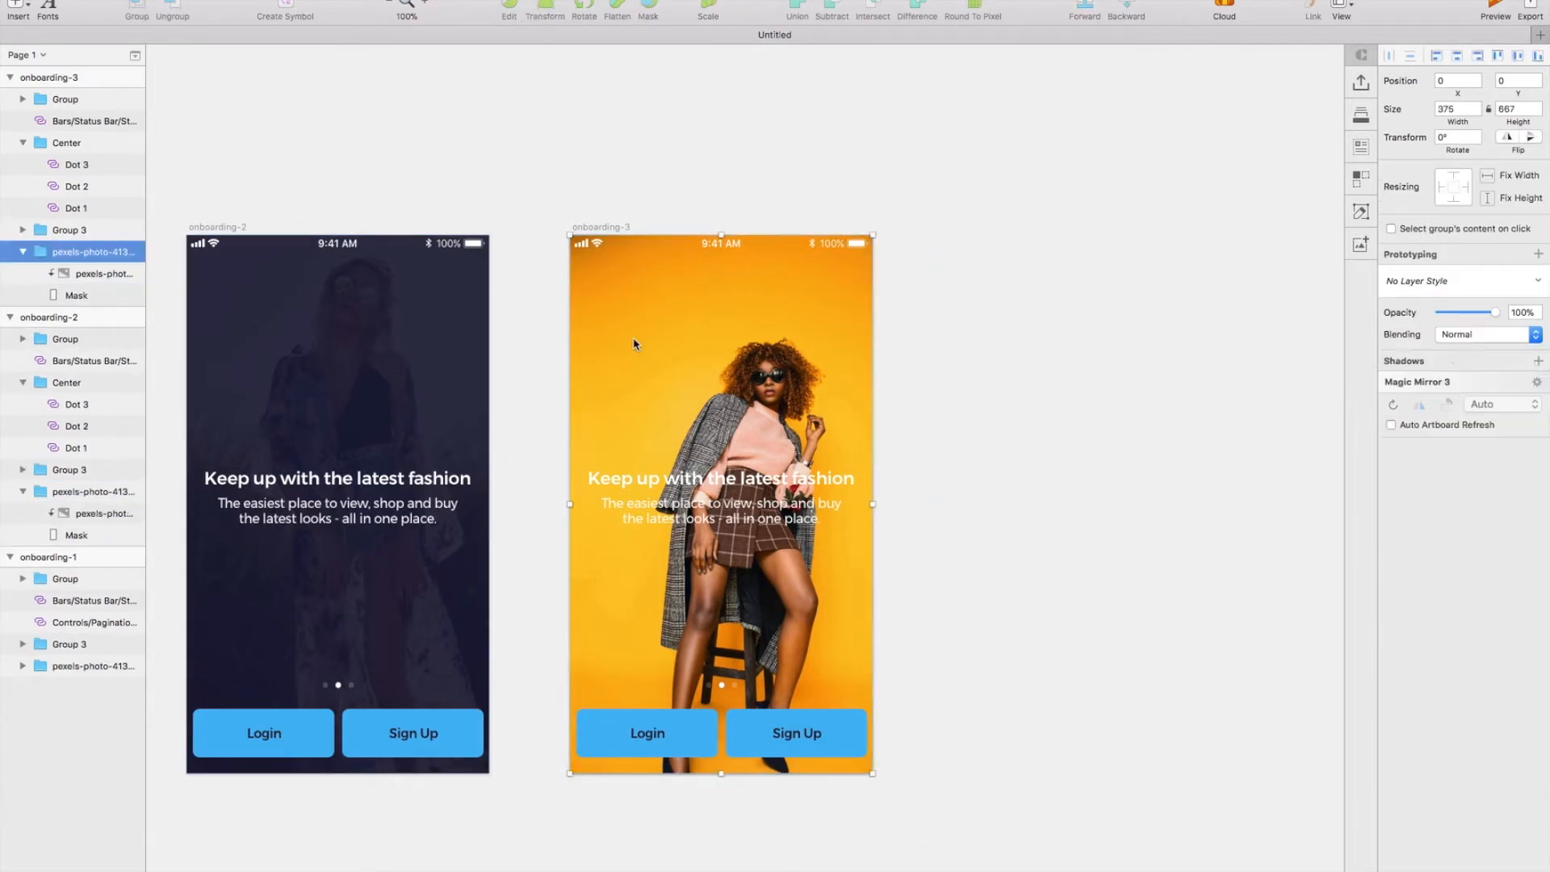
click(1389, 388)
Step: Change the heading on onboarding-3 to "Get it - tomorrow"
scroll(1095, 382, left, 3)
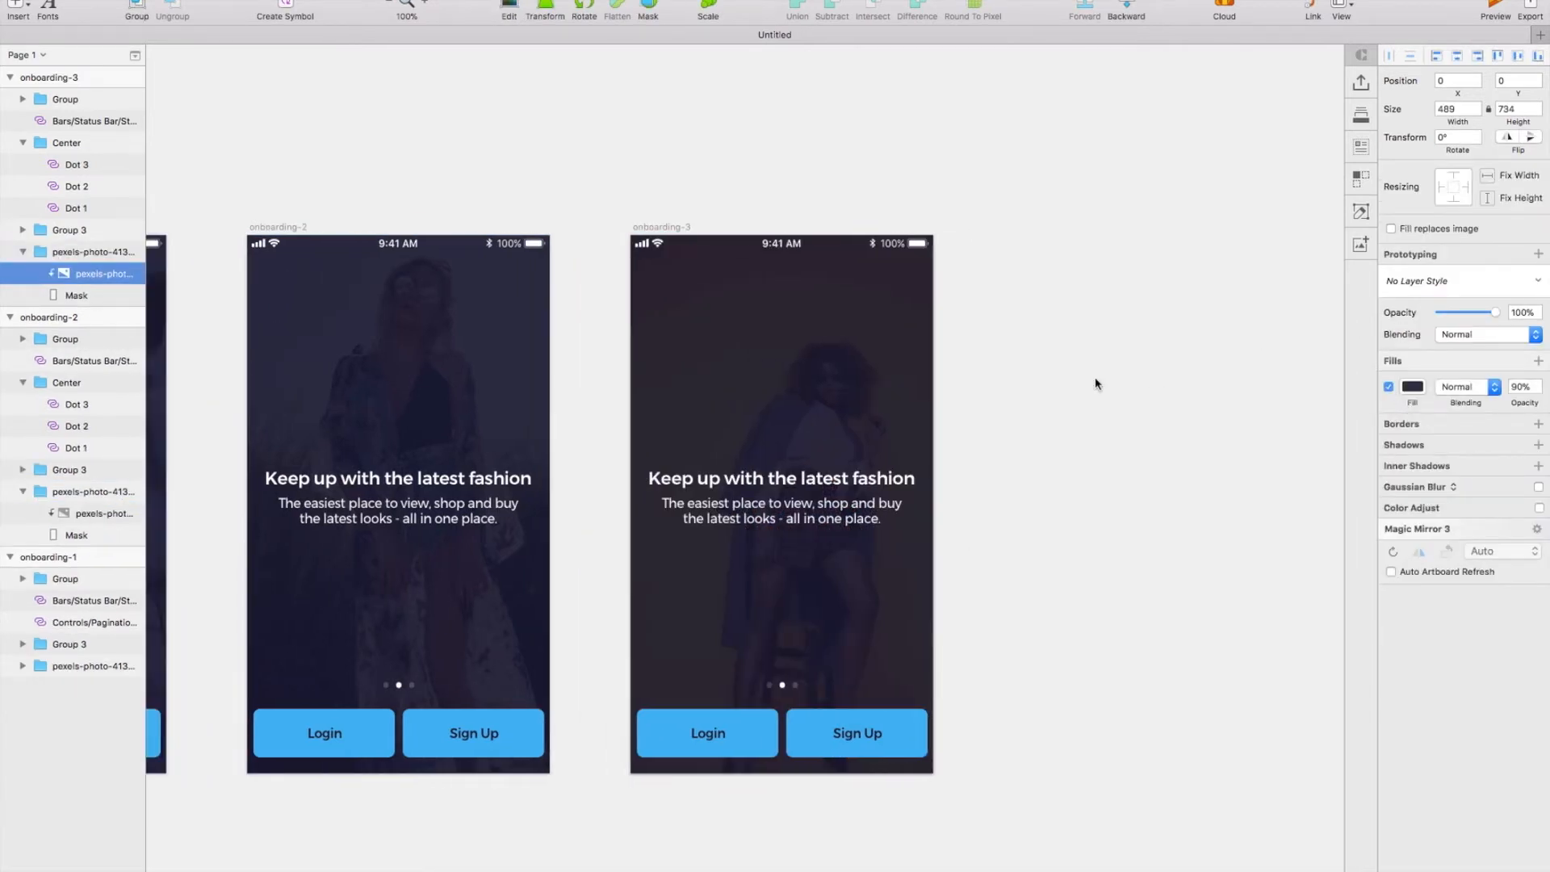
click(758, 481)
double_click(758, 481)
text(Get it - tomorrow)
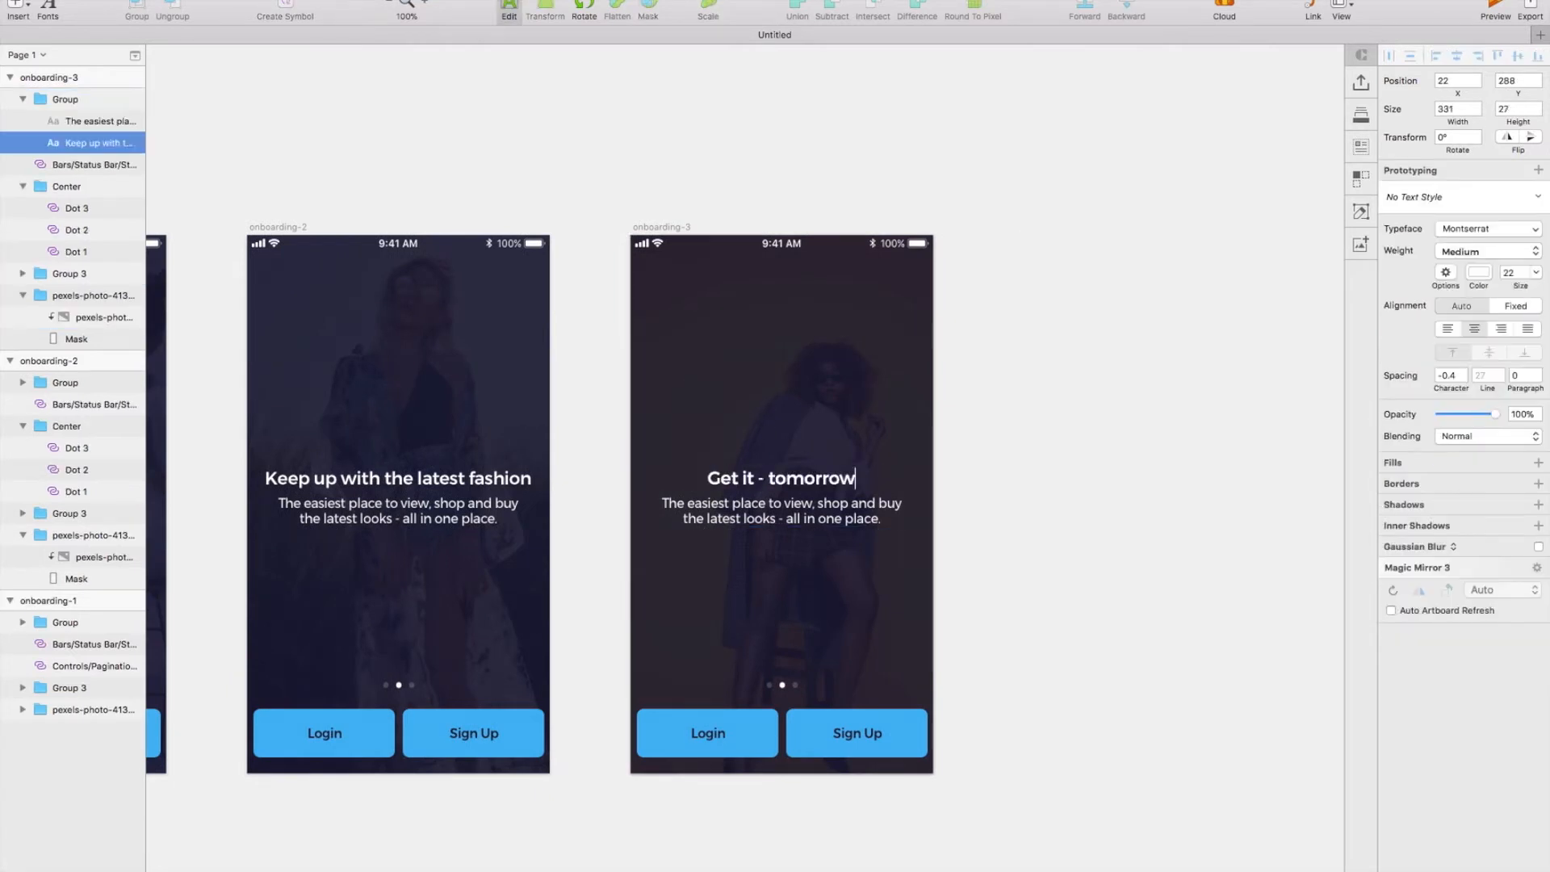
Step: Replace onboarding-3's paragraph with "Buy now, get it tomorrow with our express shipping options. Made just for those fashionistas on a deadline."
double_click(781, 510)
text(Buy now, get it tomorrow with our express shipping options. Made just for those fashionistas on a deadline.)
key(Escape)
click(1113, 615)
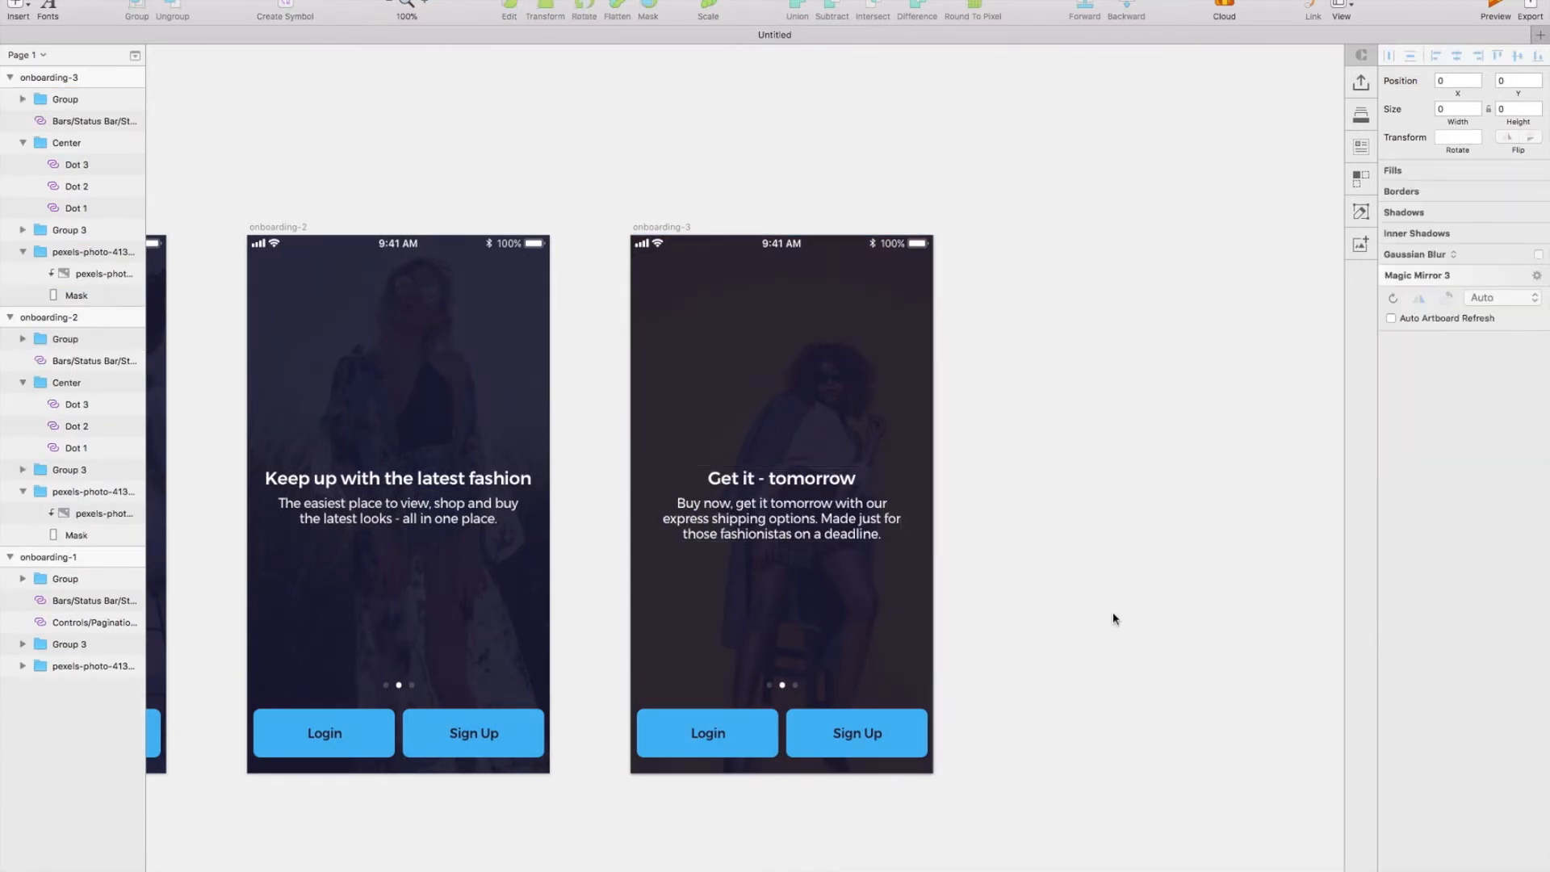
Step: Duplicate the onboarding-3 artboard and rename the copy as login
scroll(1113, 618, left, 5)
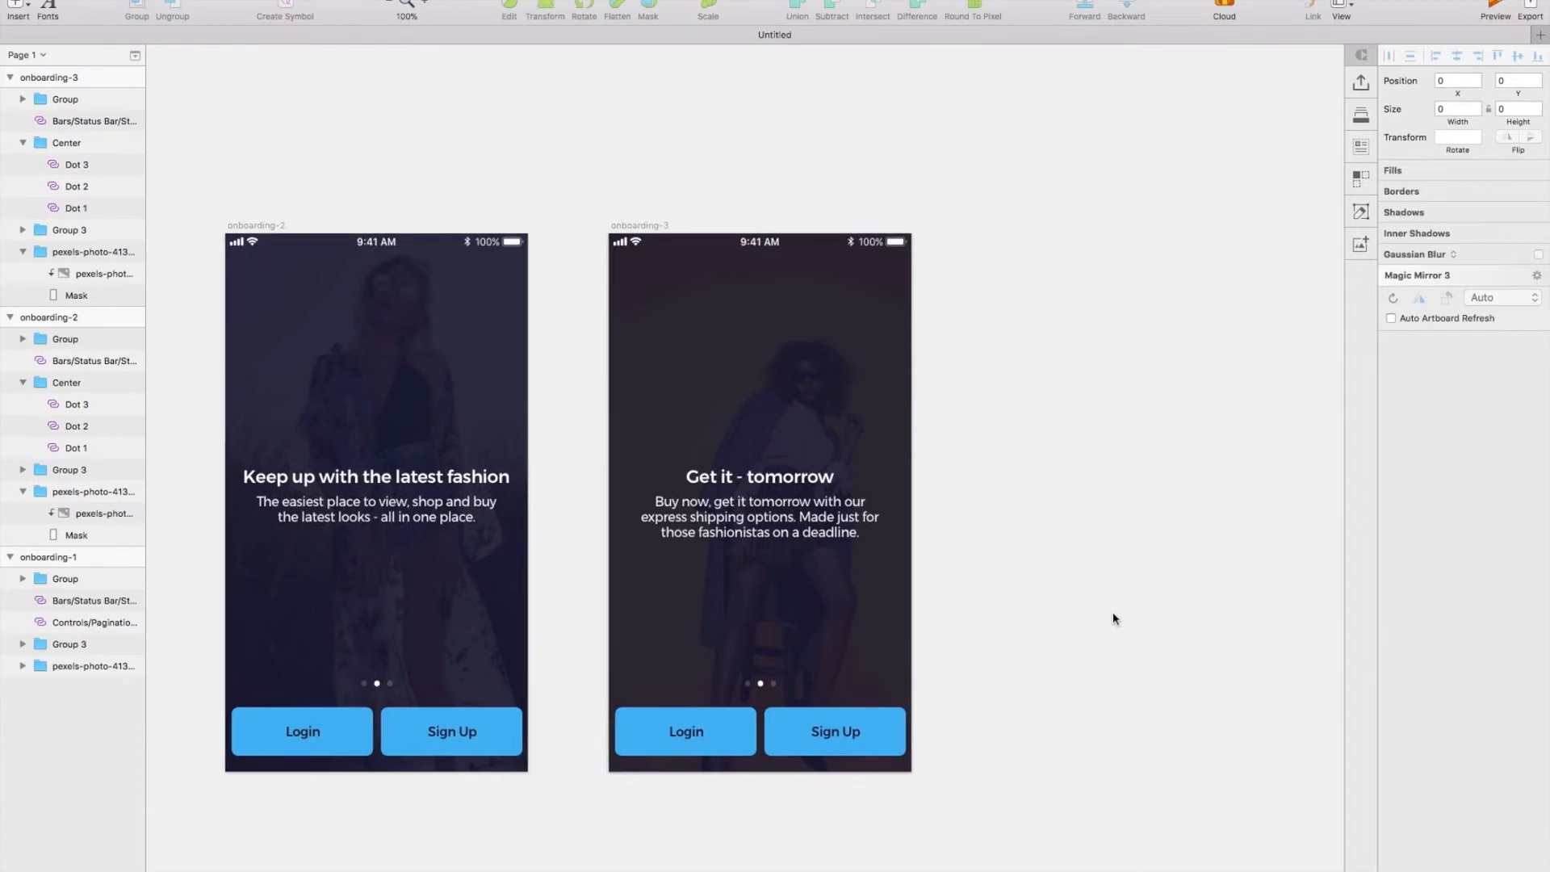
scroll(1112, 618, down, 3)
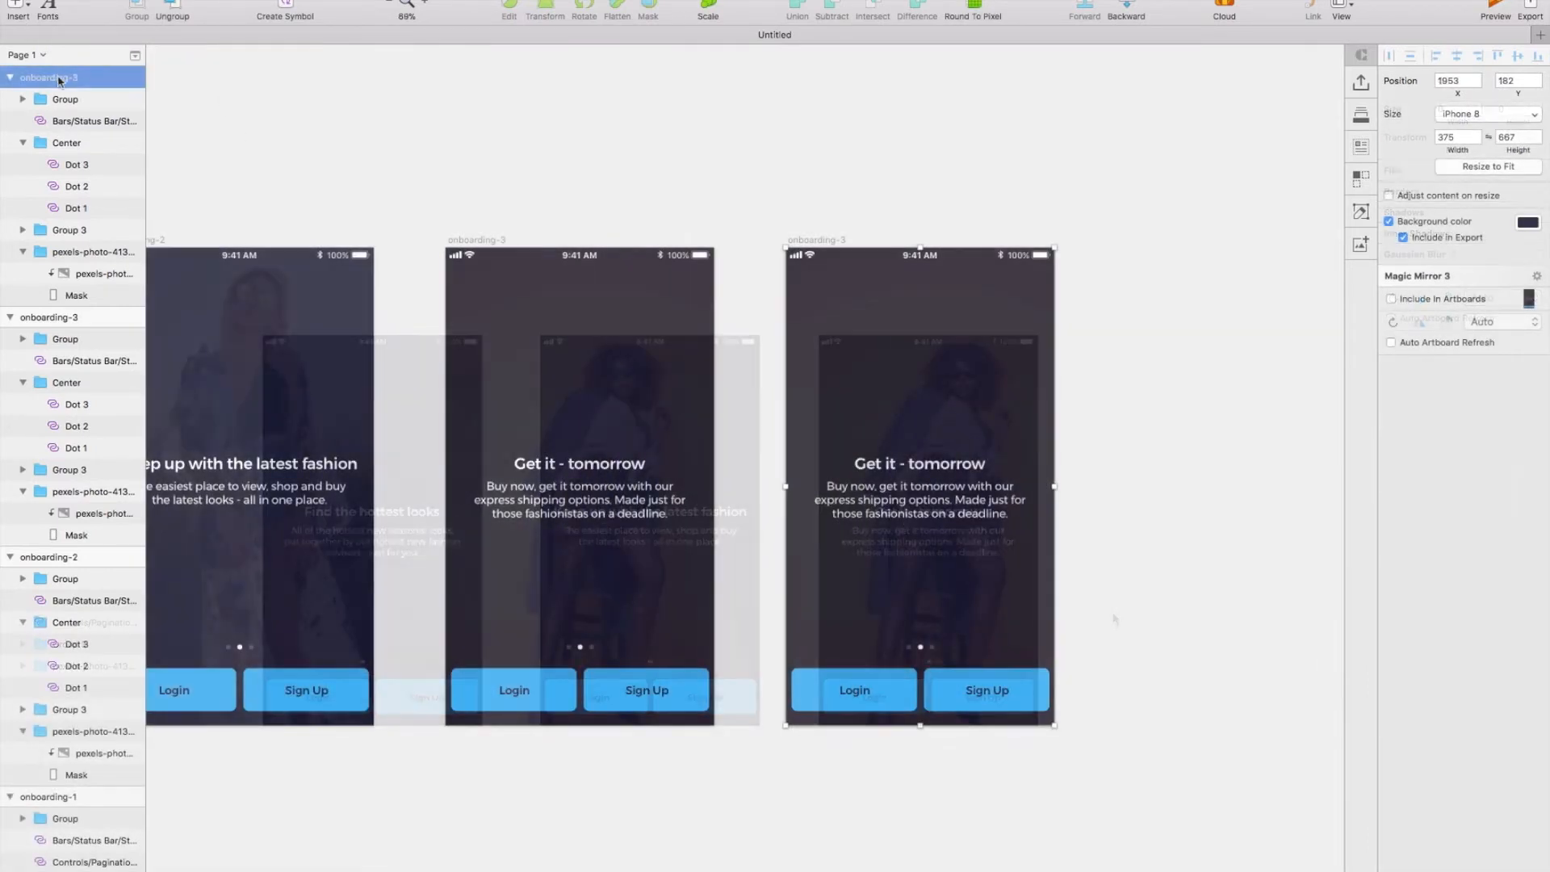
scroll(638, 272, left, 4)
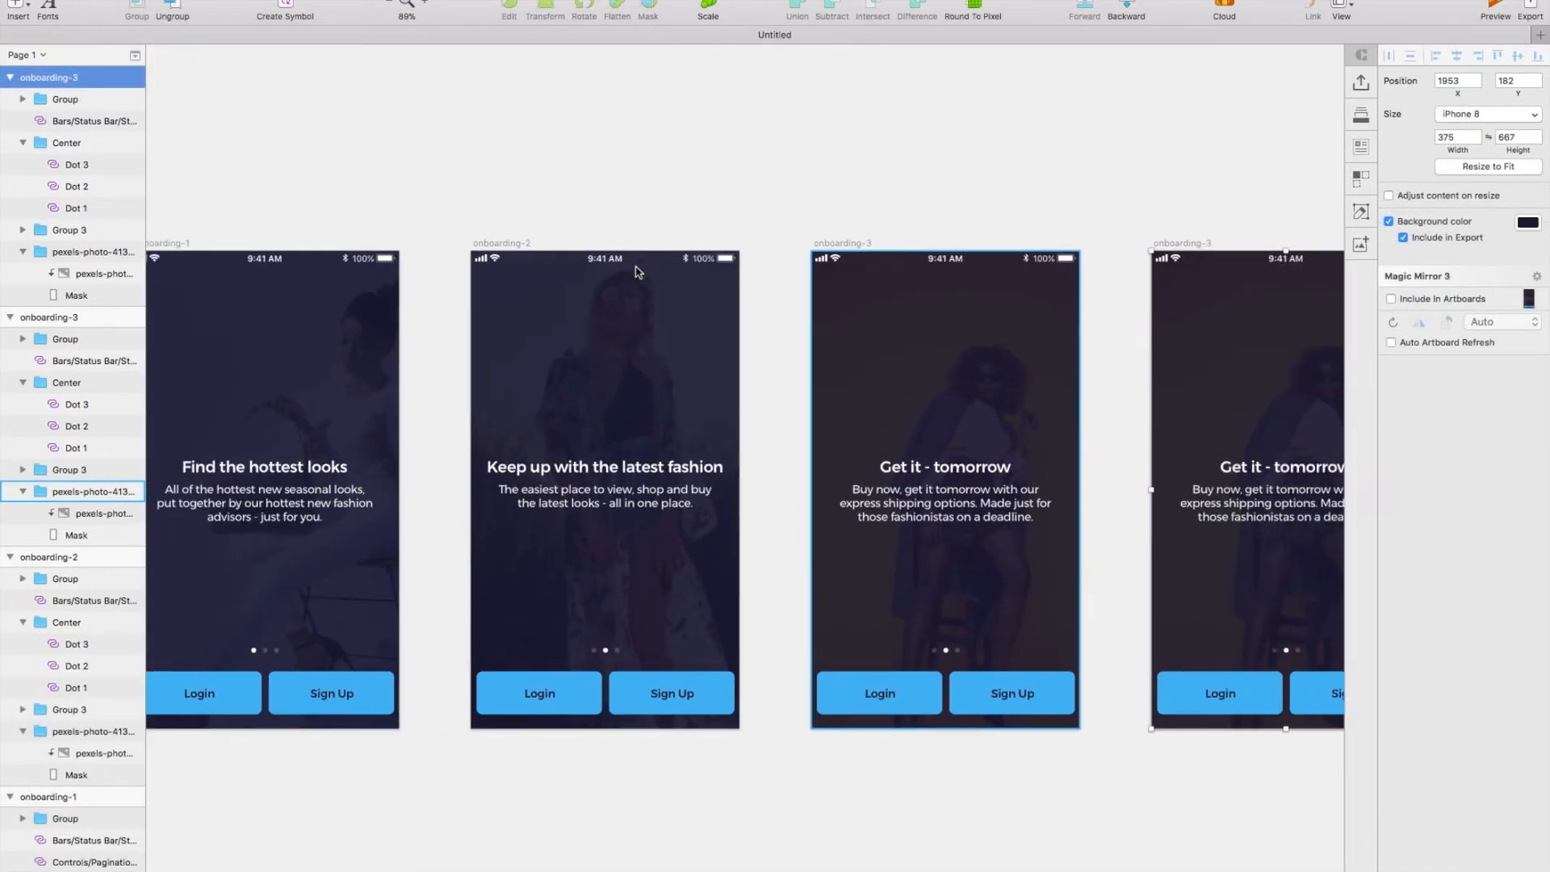
double_click(89, 83)
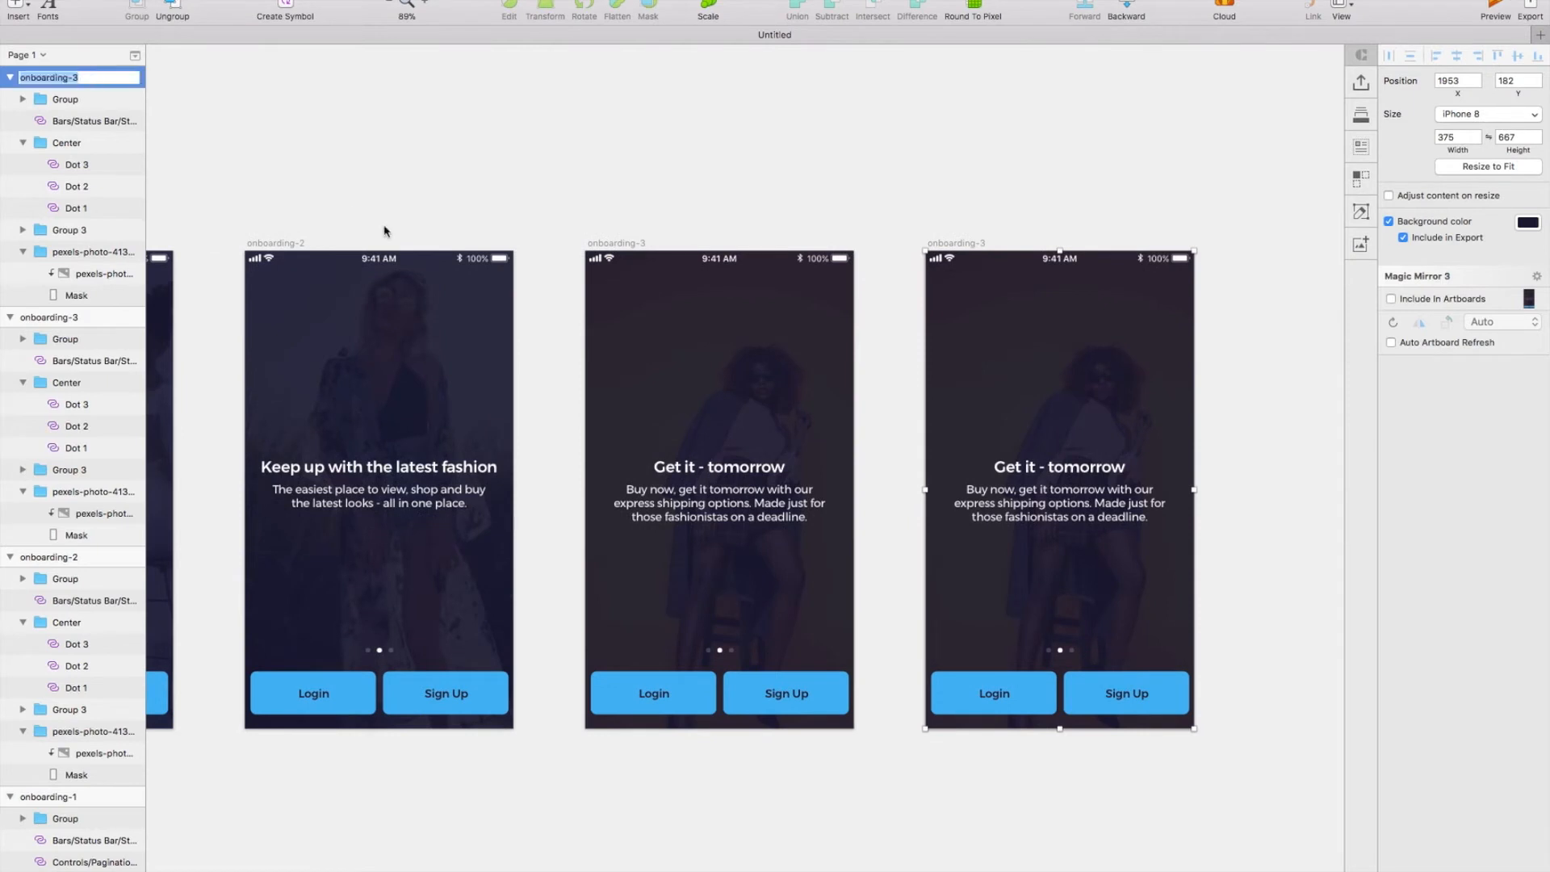
click(986, 197)
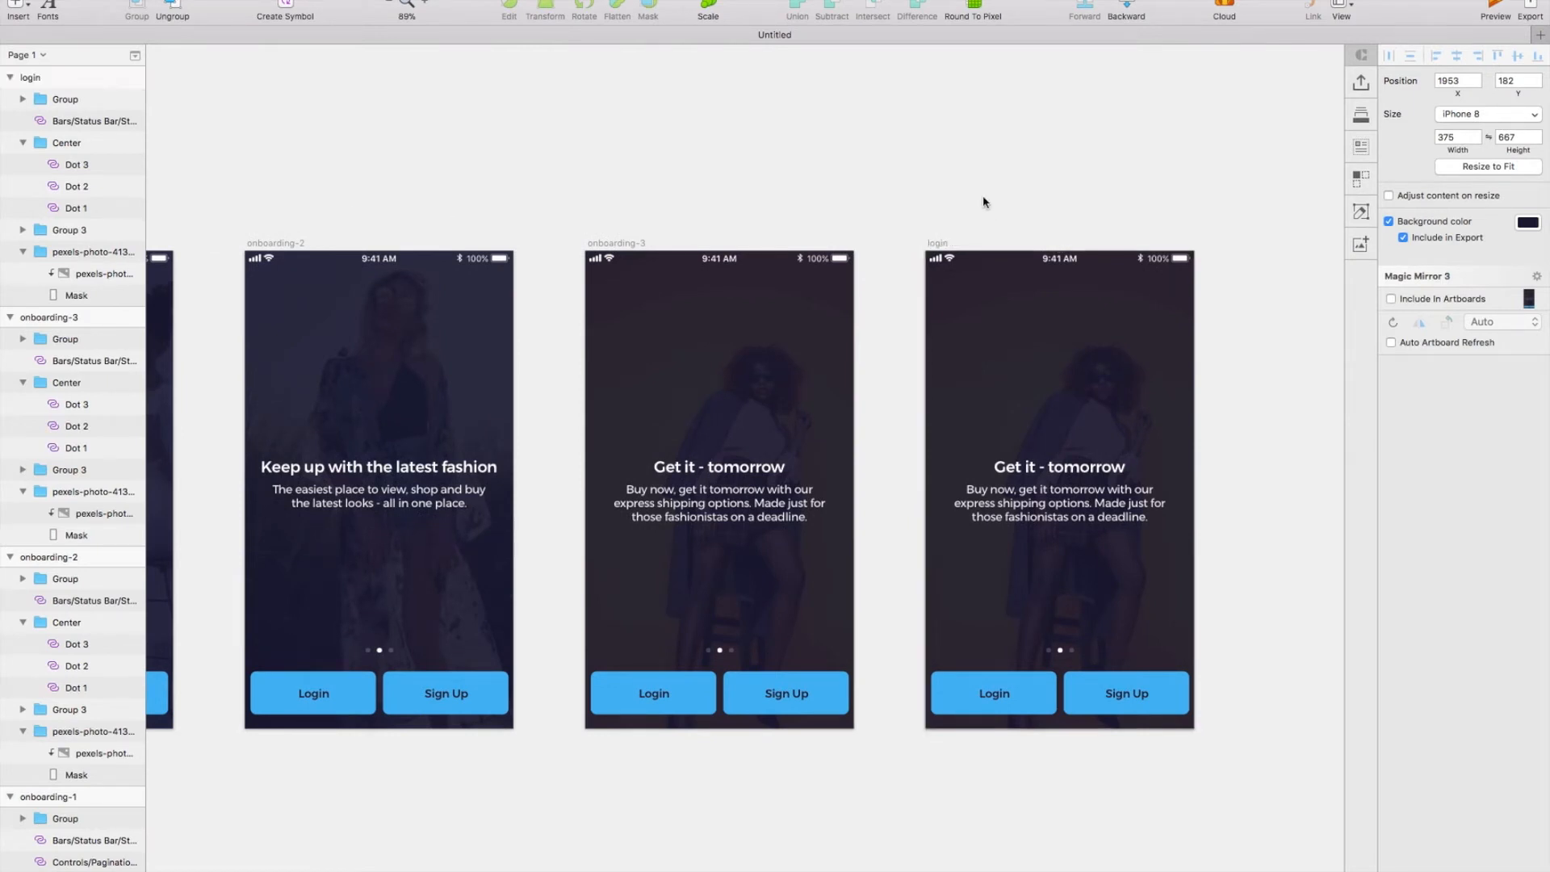
Step: Duplicate the login artboard and rename the copy as sign-up
click(934, 246)
key(super+d)
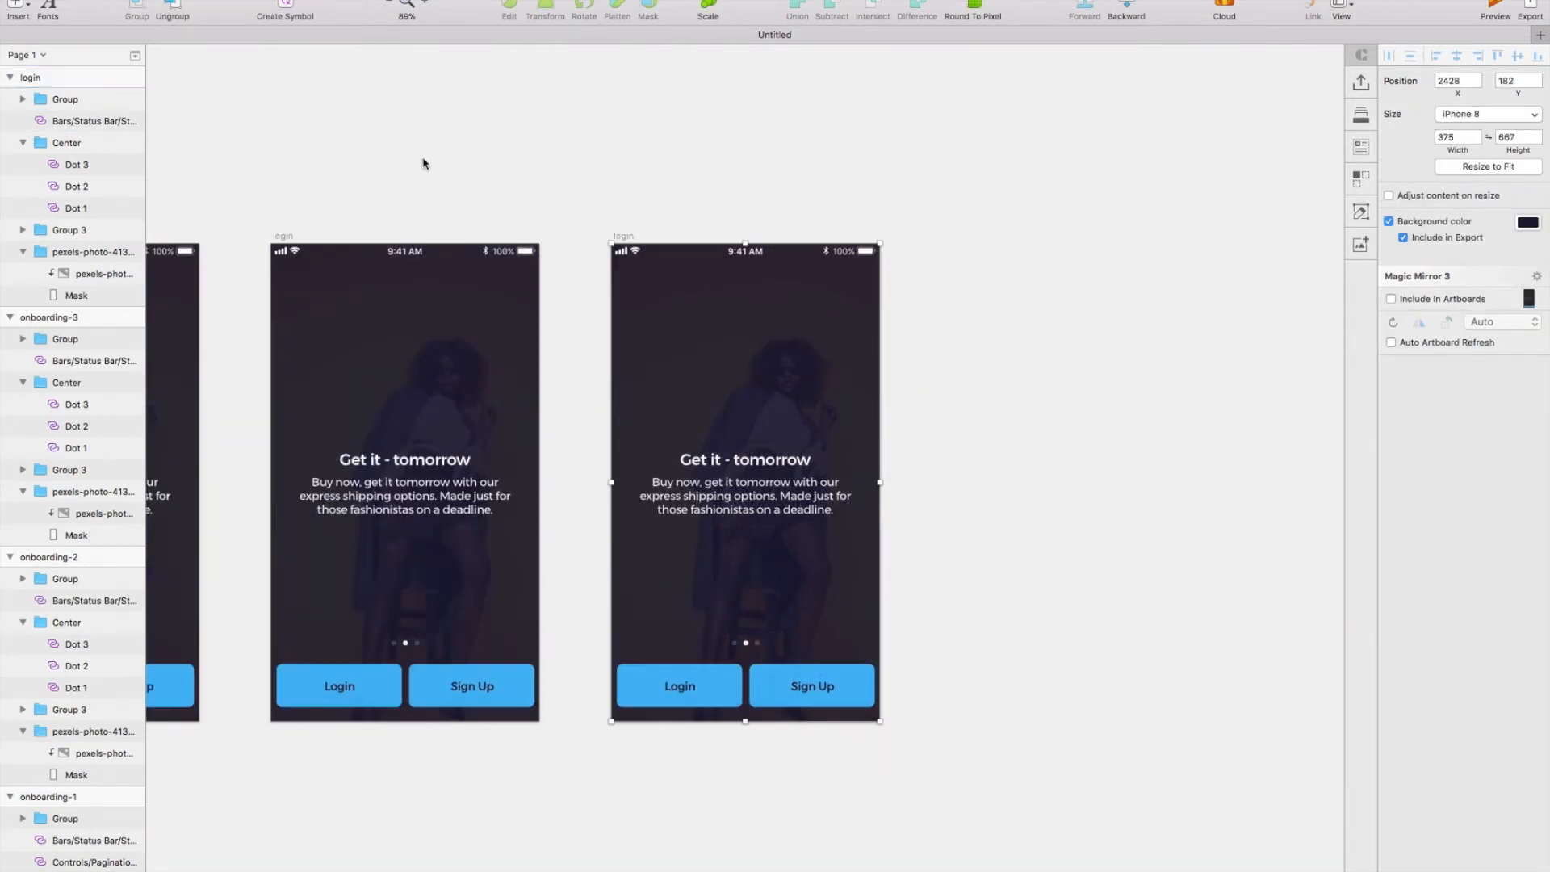
double_click(58, 82)
text(sign-)
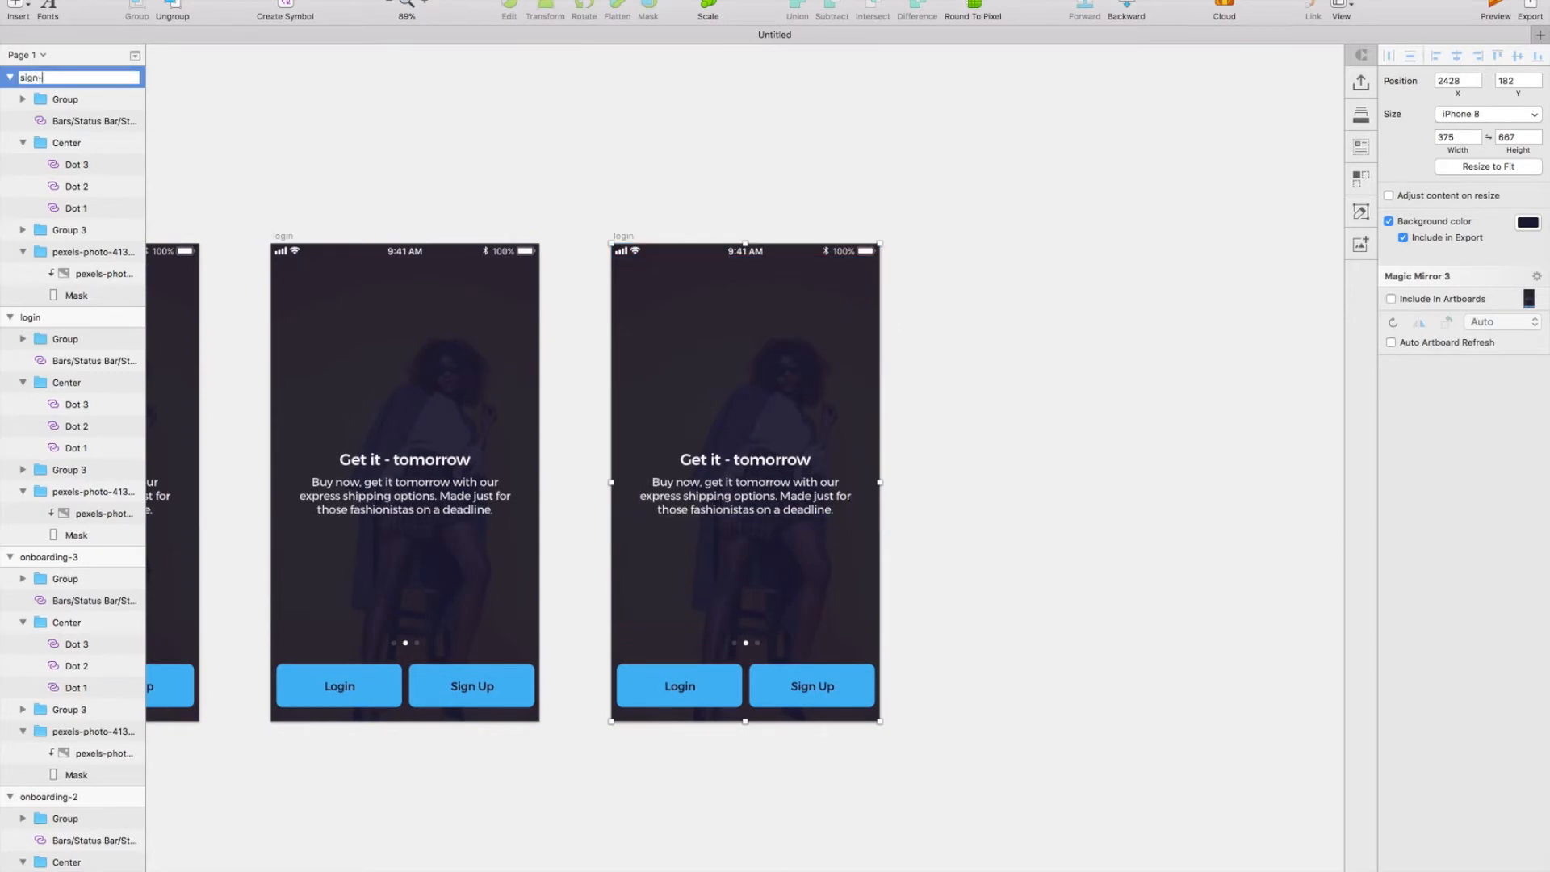
text(up)
key(Return)
scroll(607, 184, left, 5)
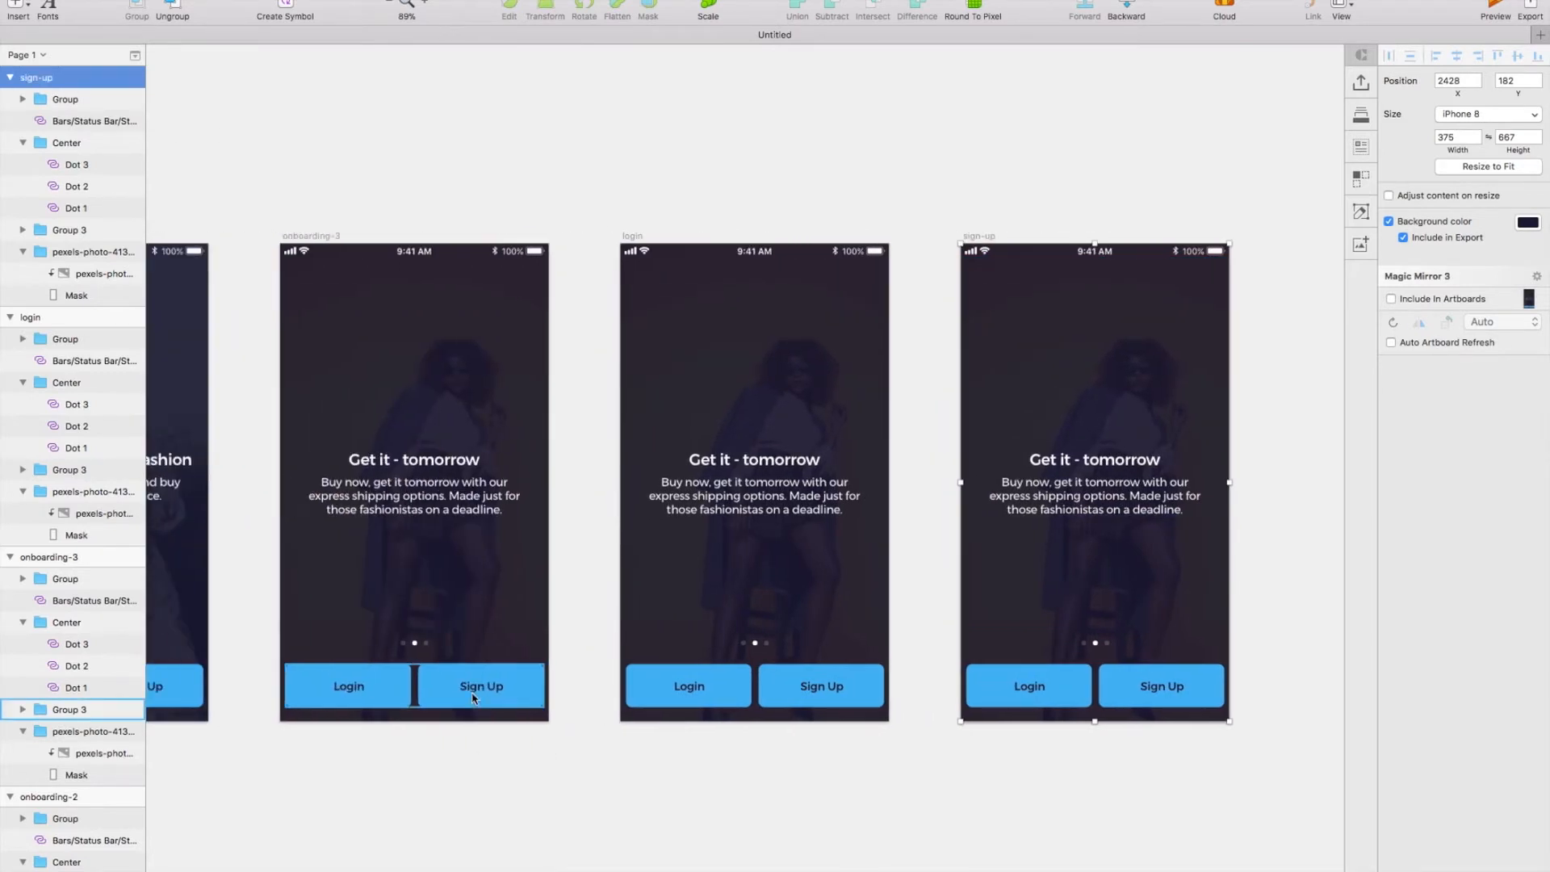
Step: Create a symbol from onboarding-3's Login and Sign Up button group, sending it to the Symbols page under the name Group 3
click(517, 658)
click(526, 682)
scroll(699, 693, left, 2)
right_click(667, 691)
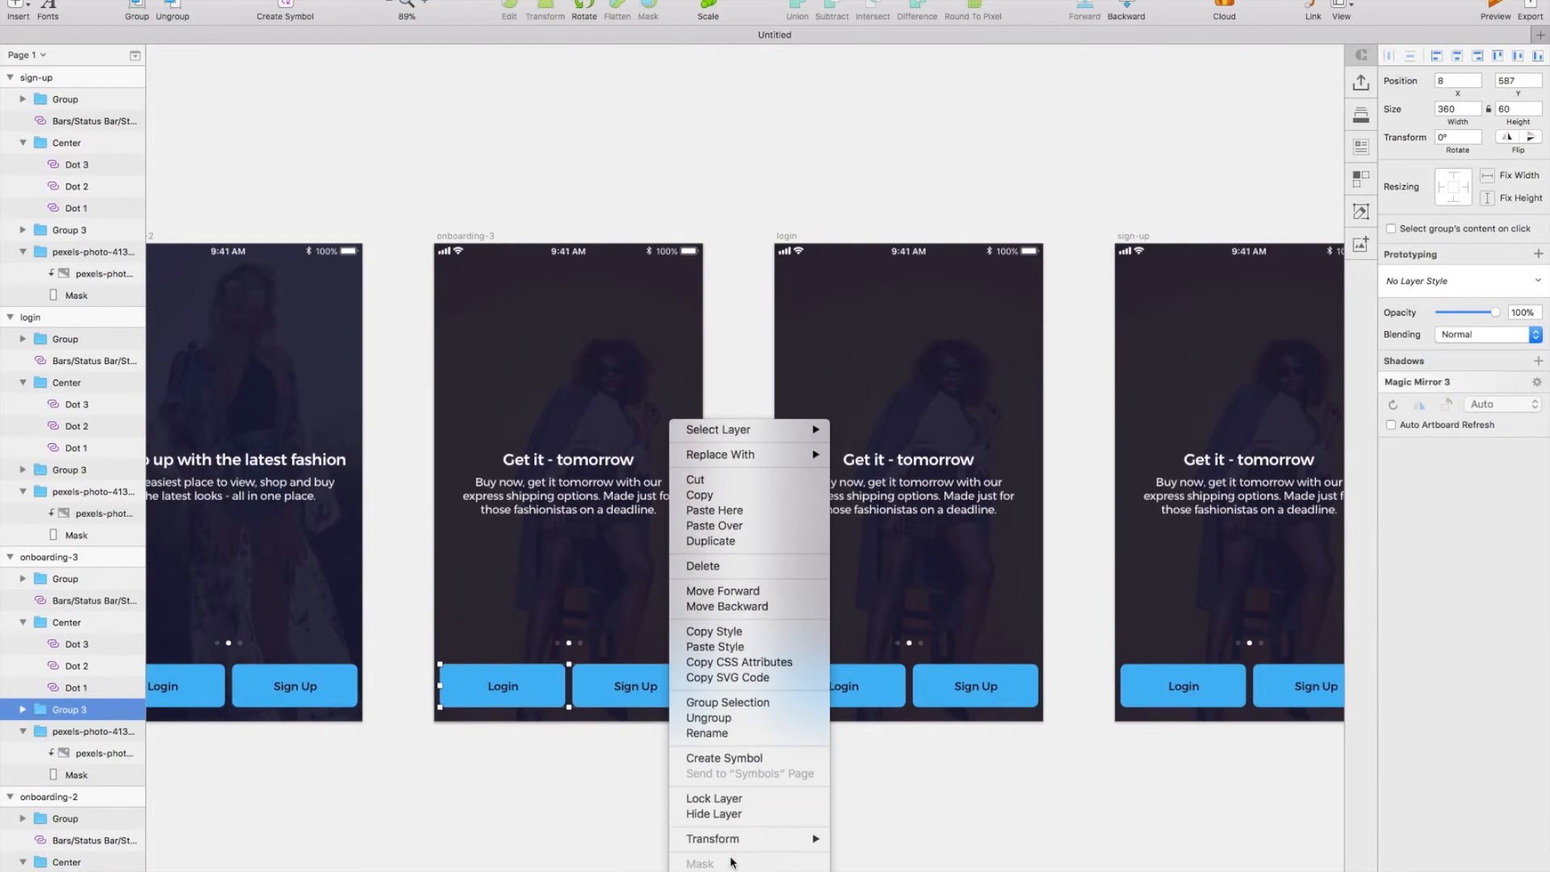
click(757, 759)
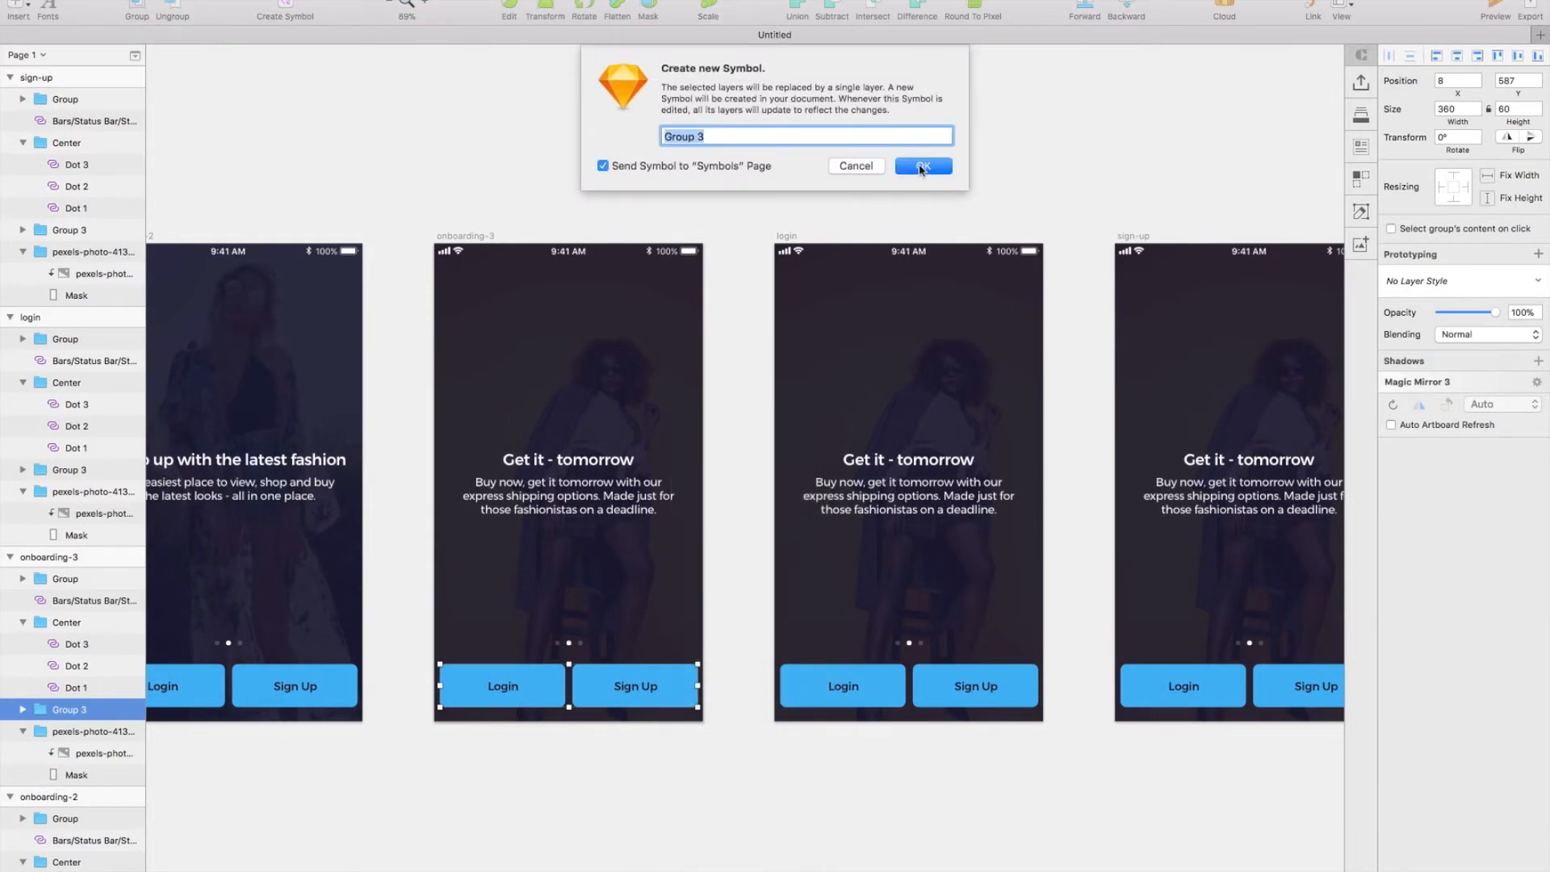
click(923, 166)
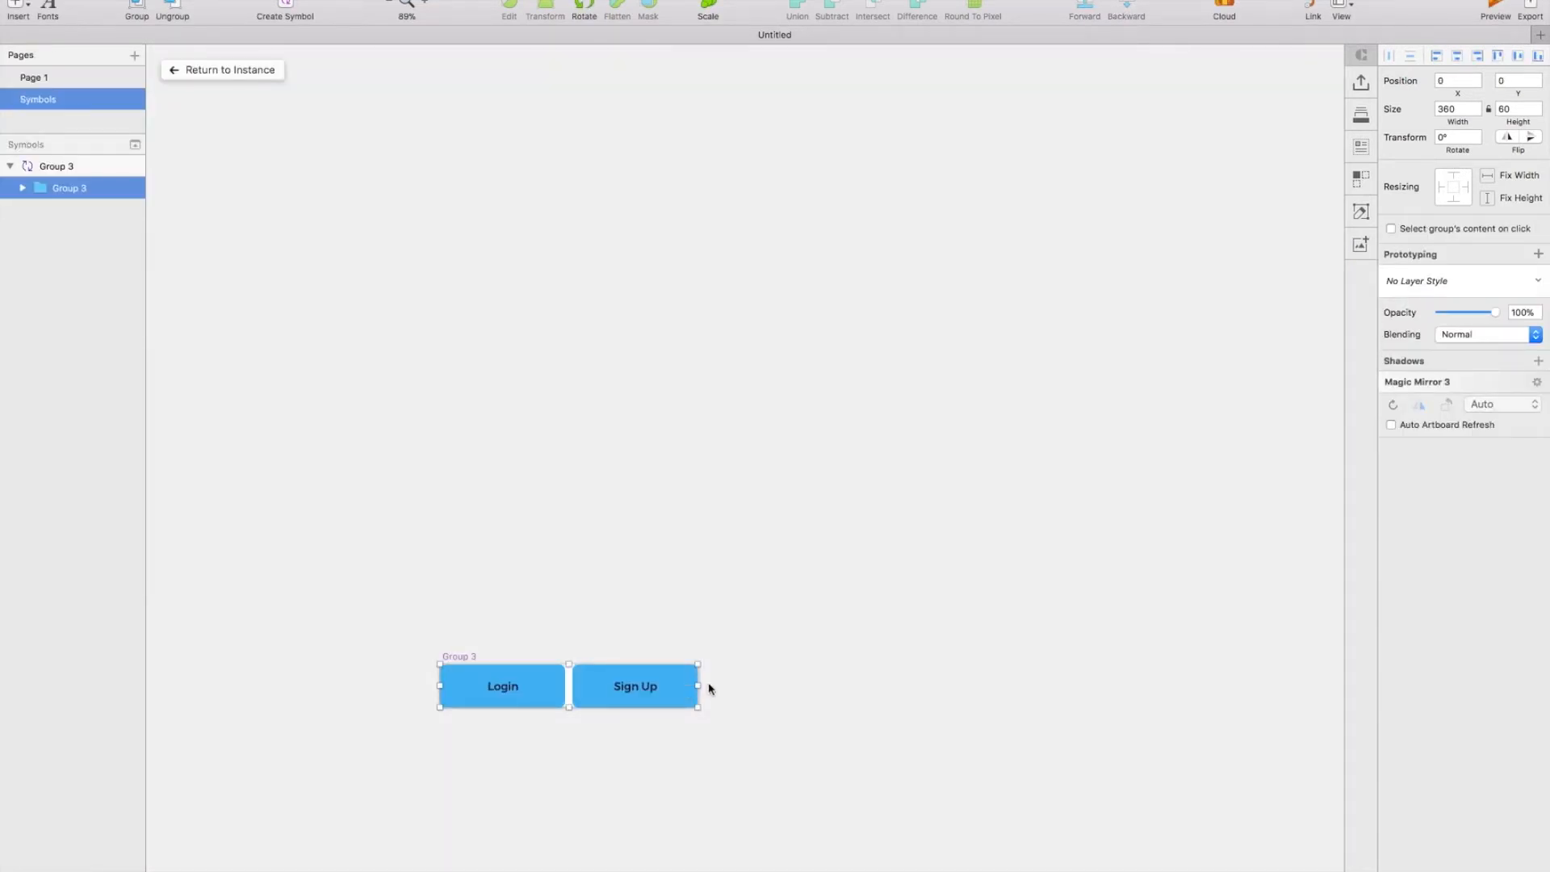
Step: Add a prototyping link from the symbol's Sign Up button to the sign-up artboard on Page 1
double_click(690, 684)
click(1505, 256)
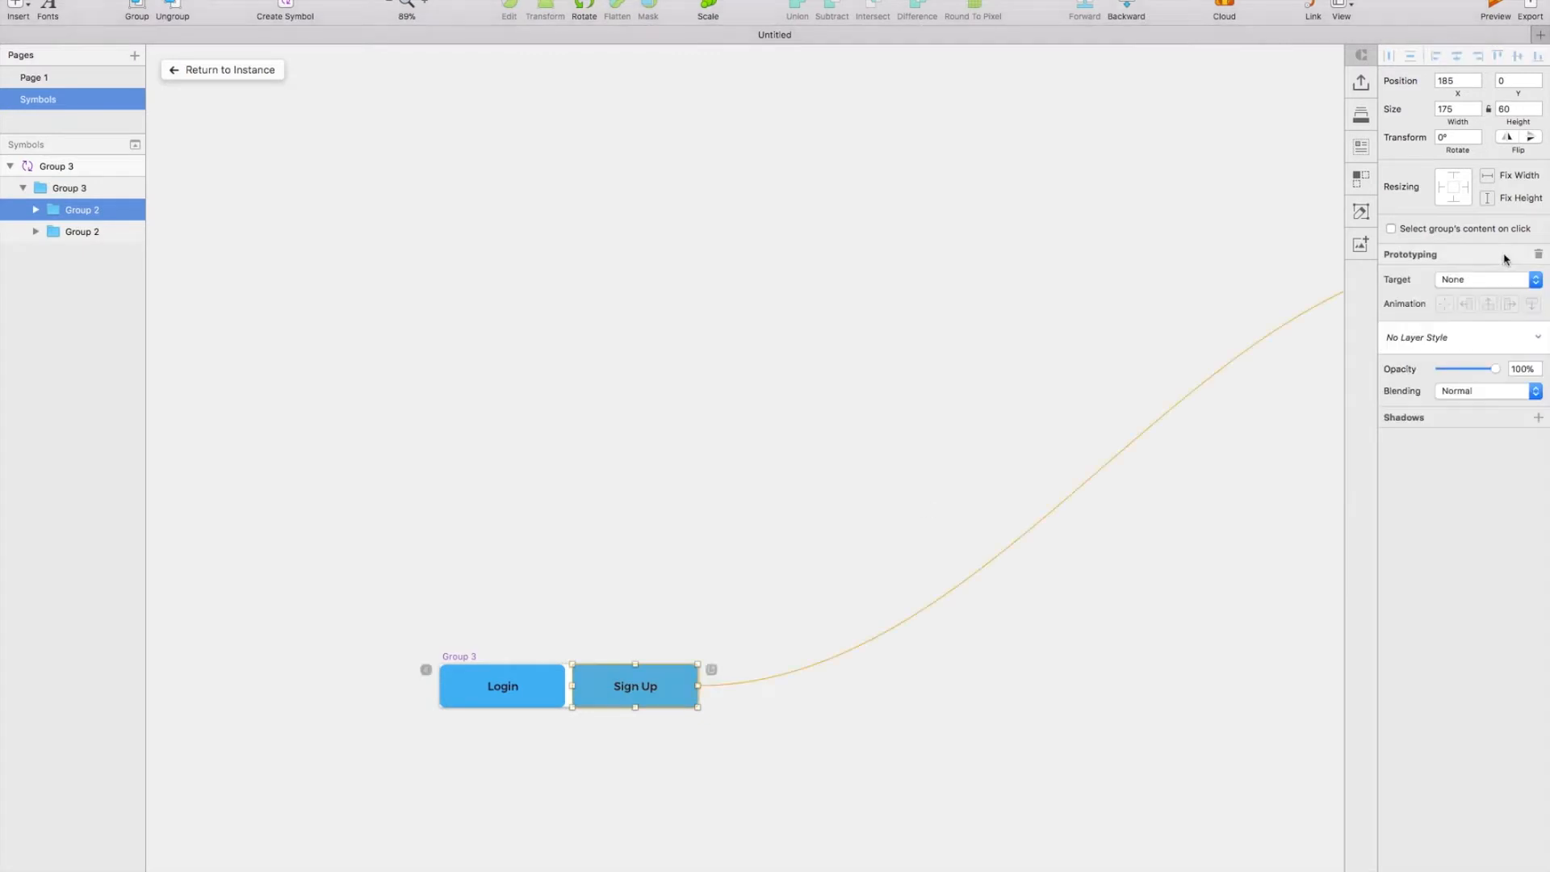
click(1505, 279)
mouse_move(1484, 323)
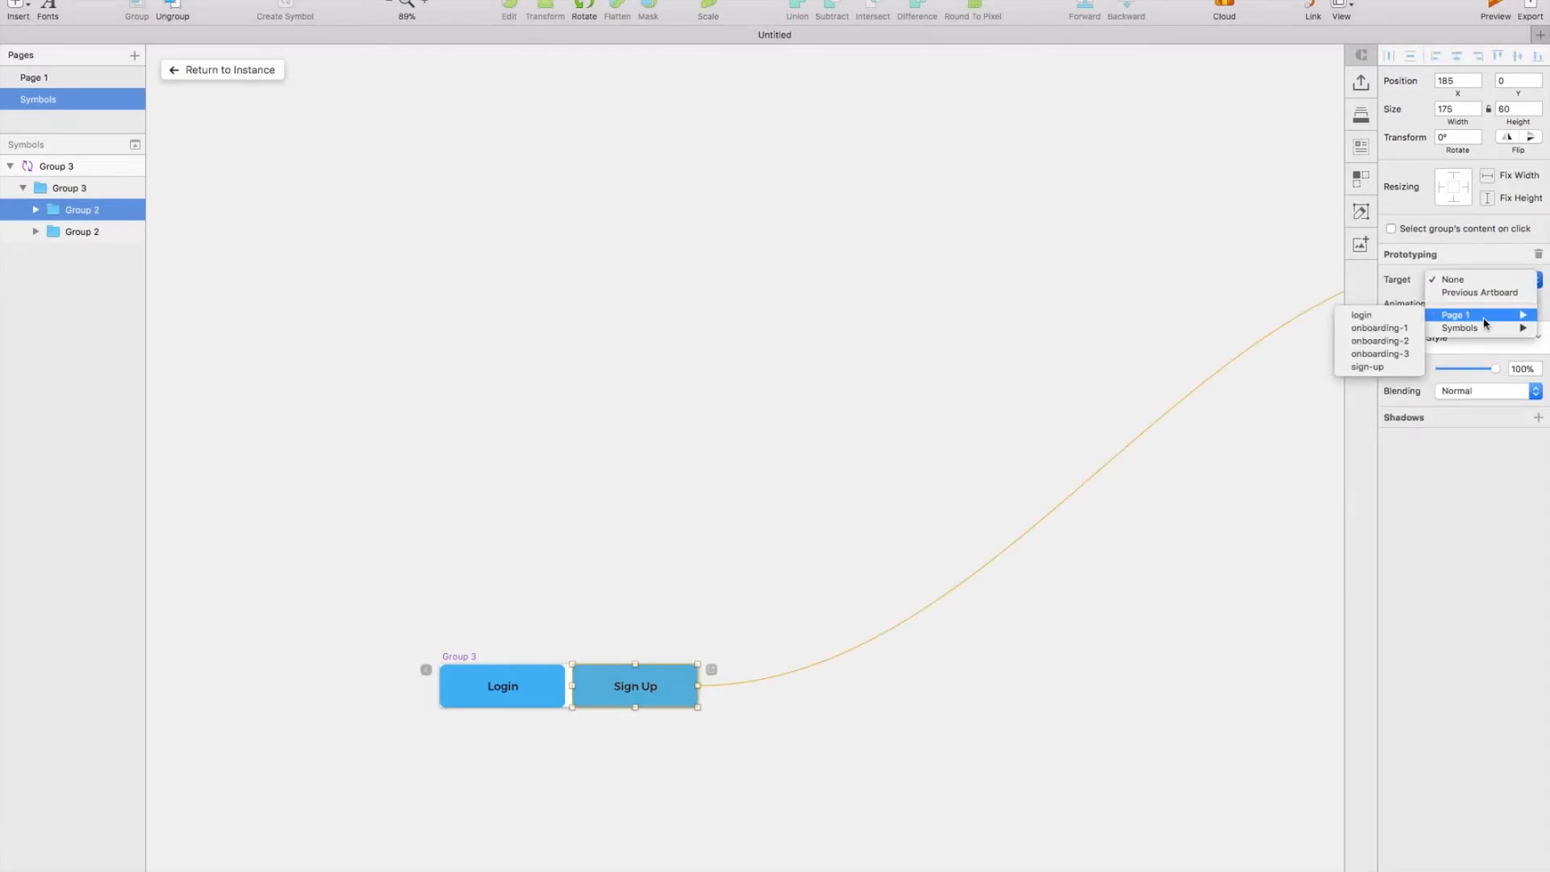
click(1373, 367)
Step: Add a prototyping link from the symbol's Login button to the login artboard on Page 1
click(550, 684)
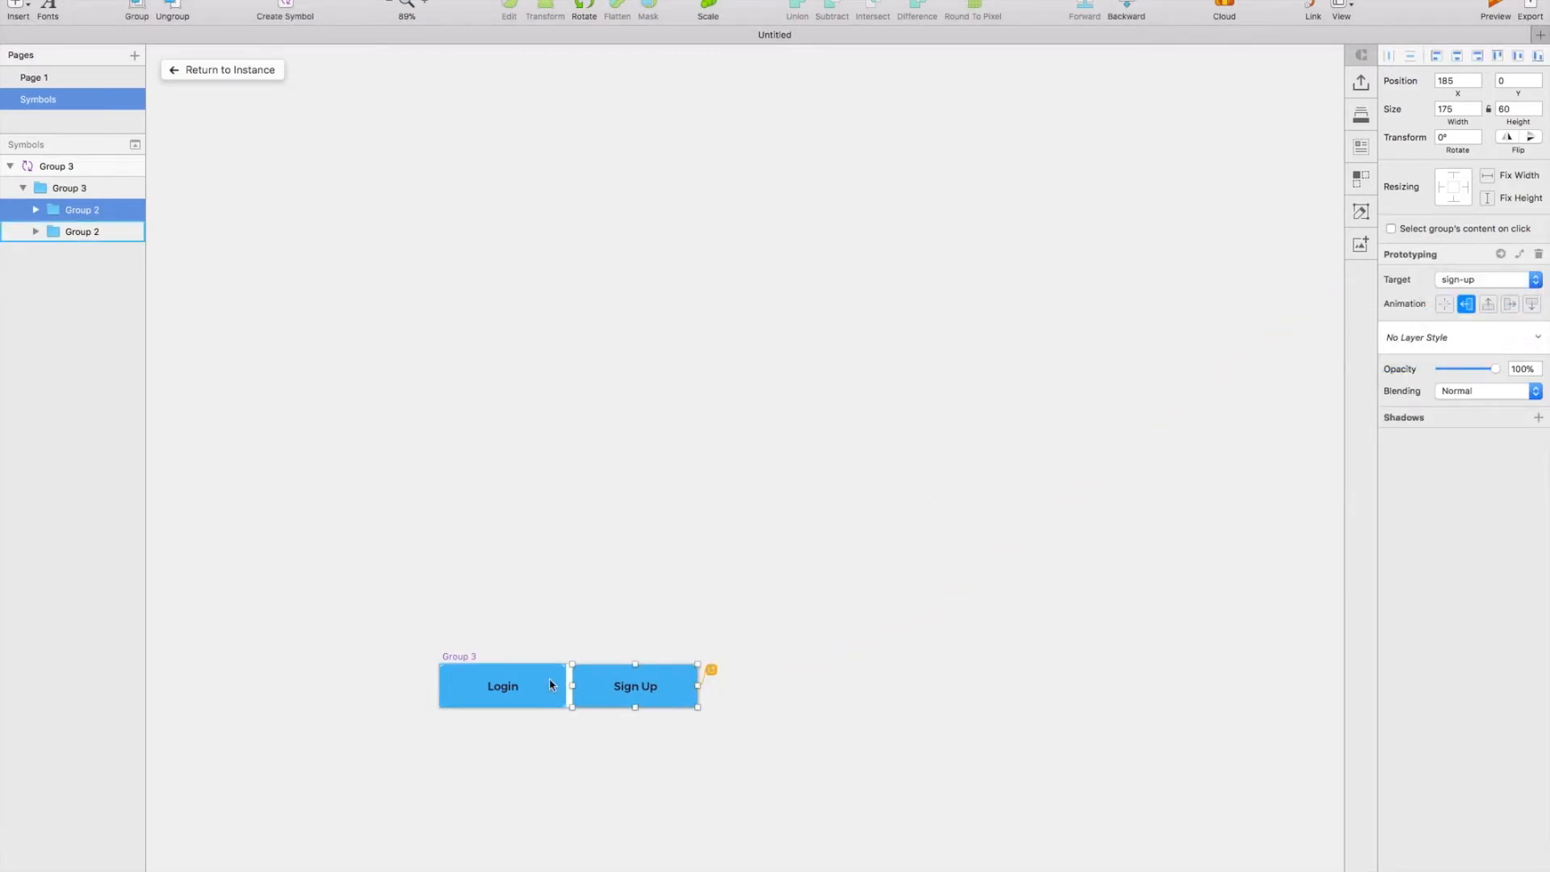
click(1477, 258)
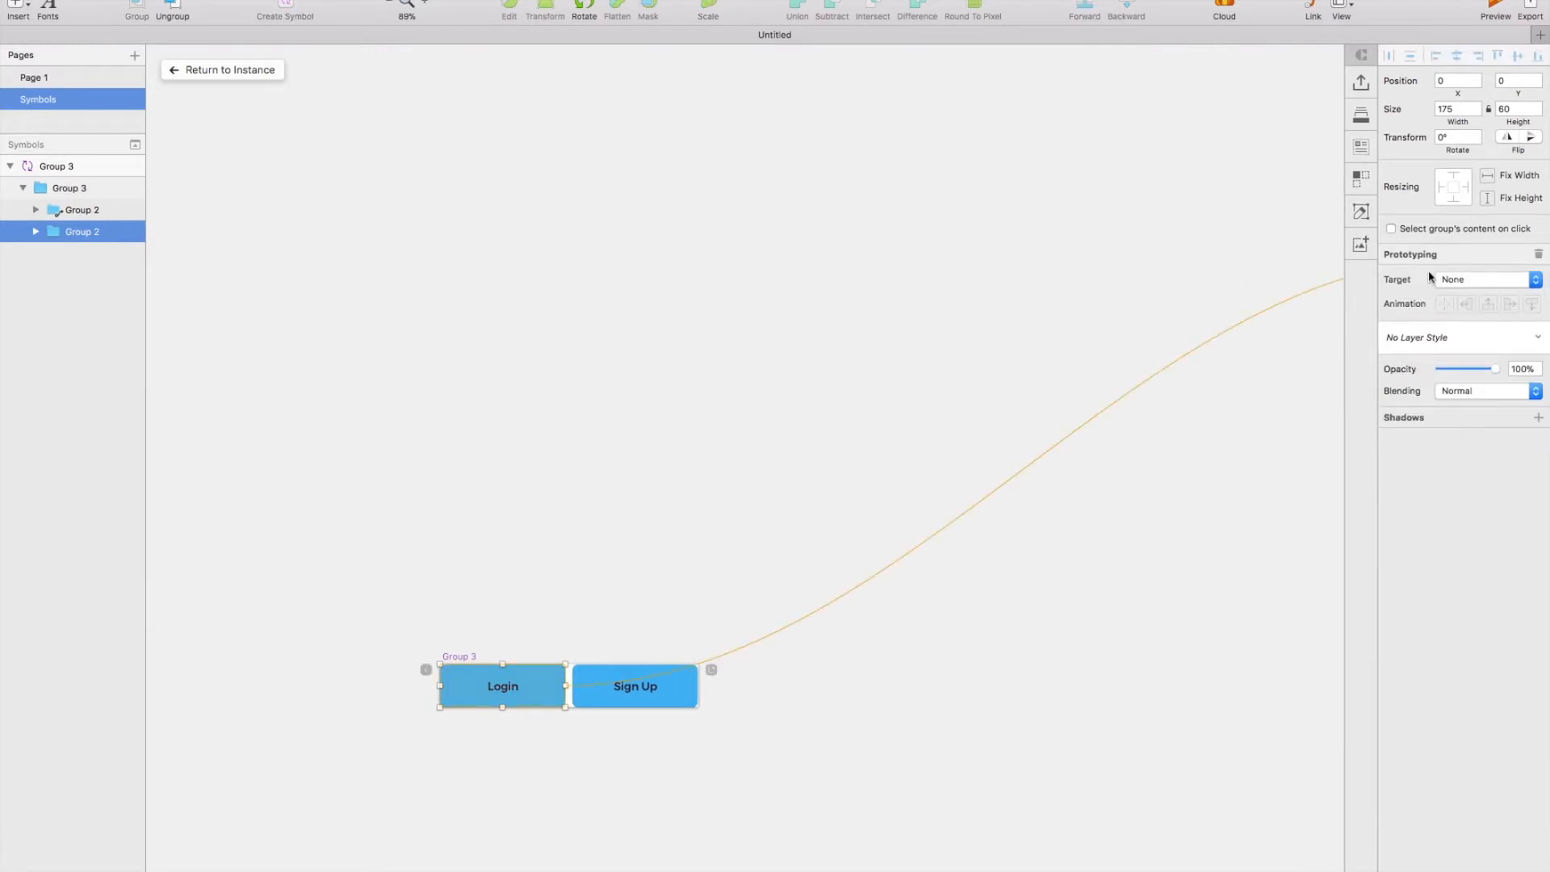
click(1462, 278)
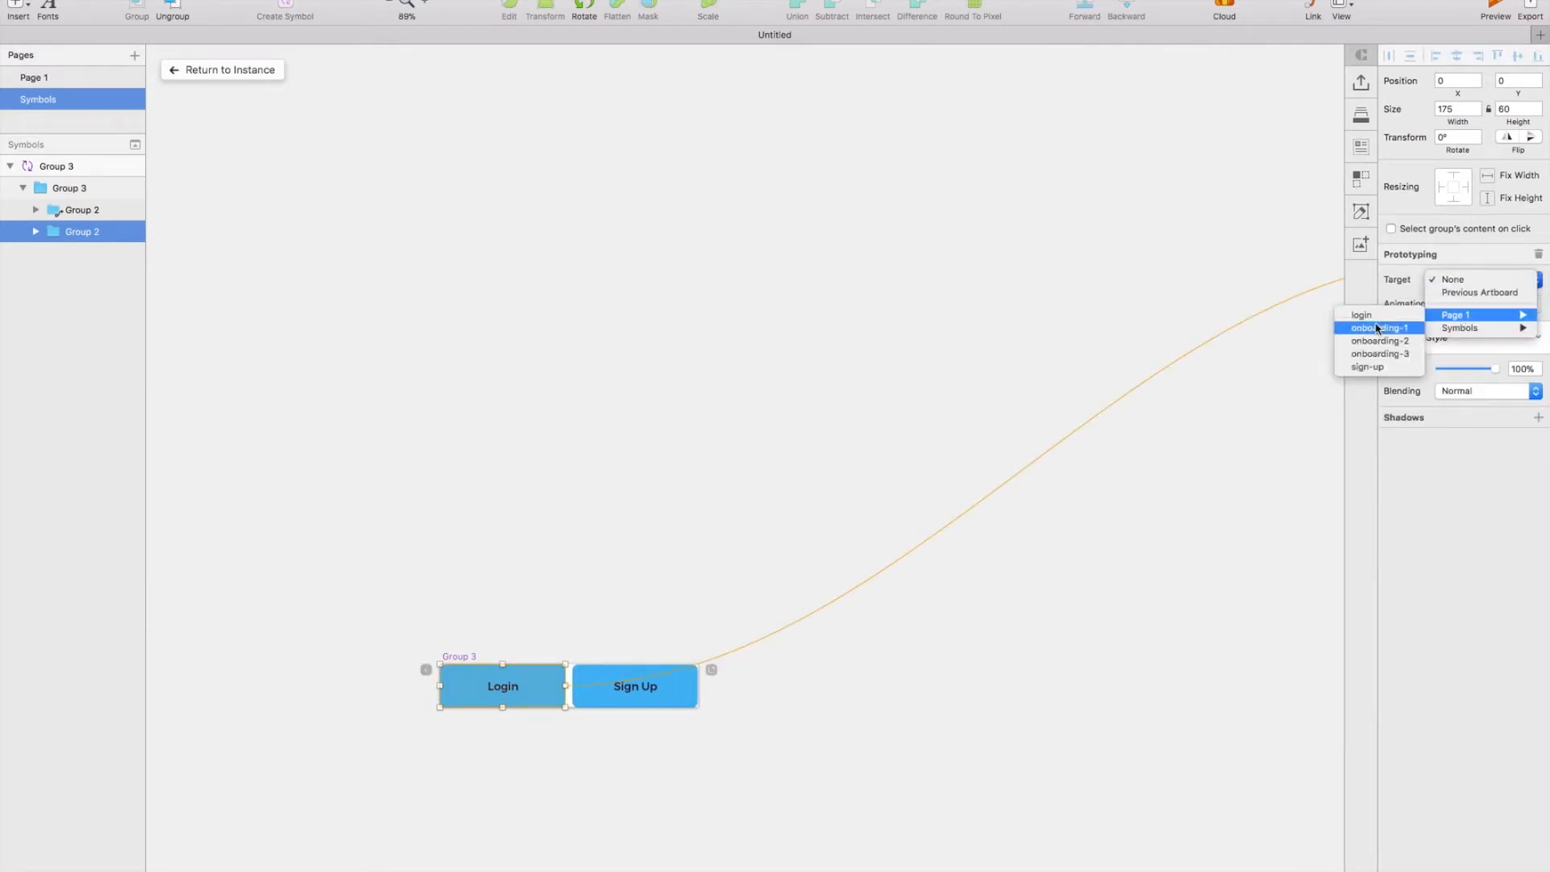
Step: Rename the button symbol as login/sign-up and return to its instance on onboarding-3
double_click(67, 166)
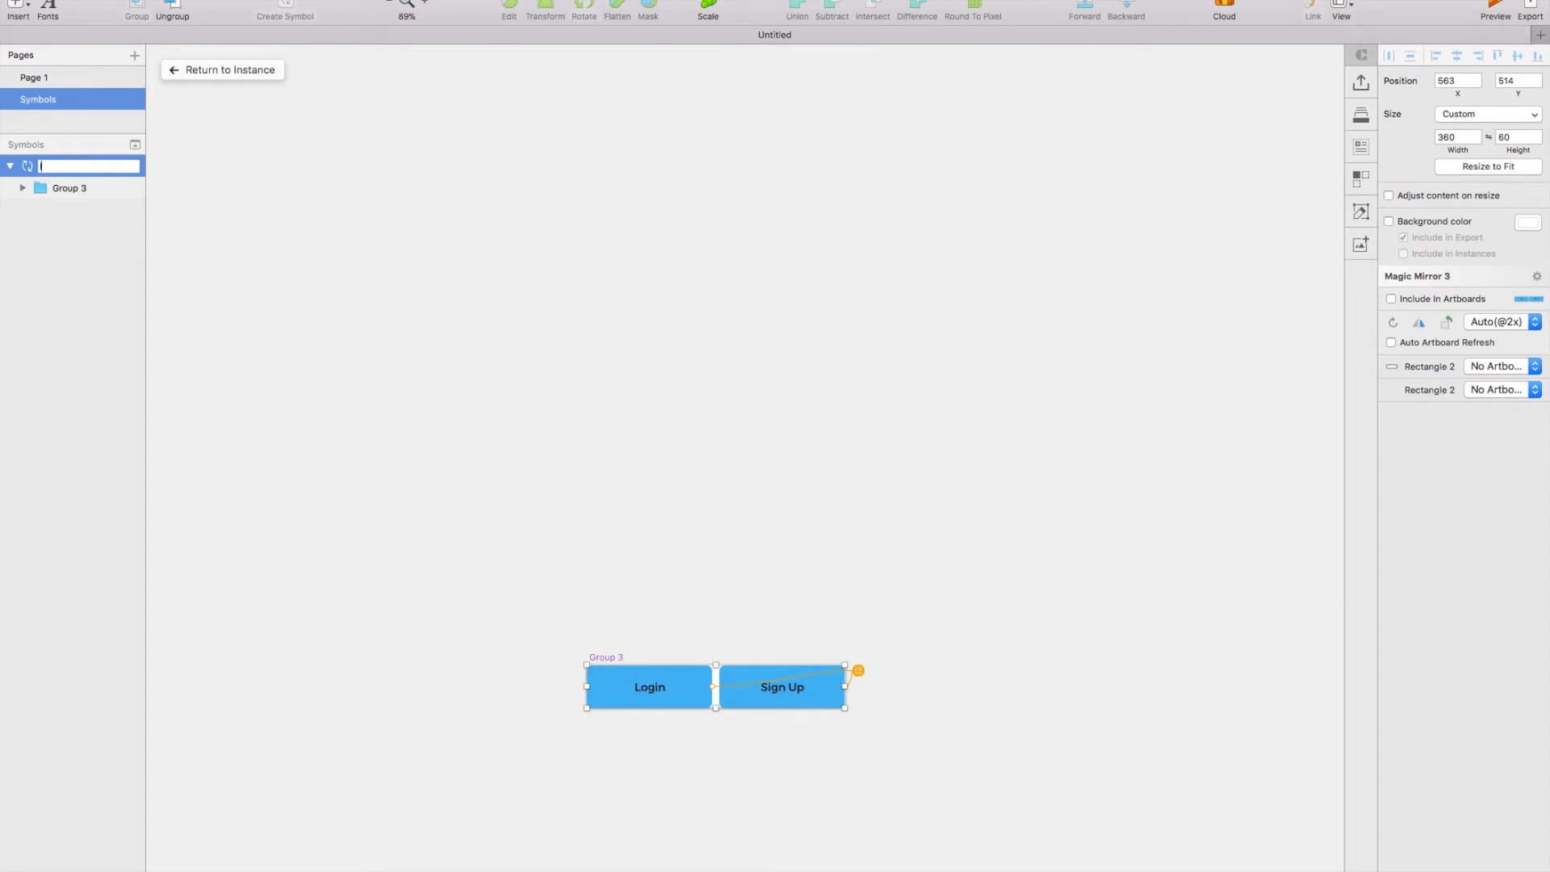
text(login/sign-up)
key(Return)
click(230, 73)
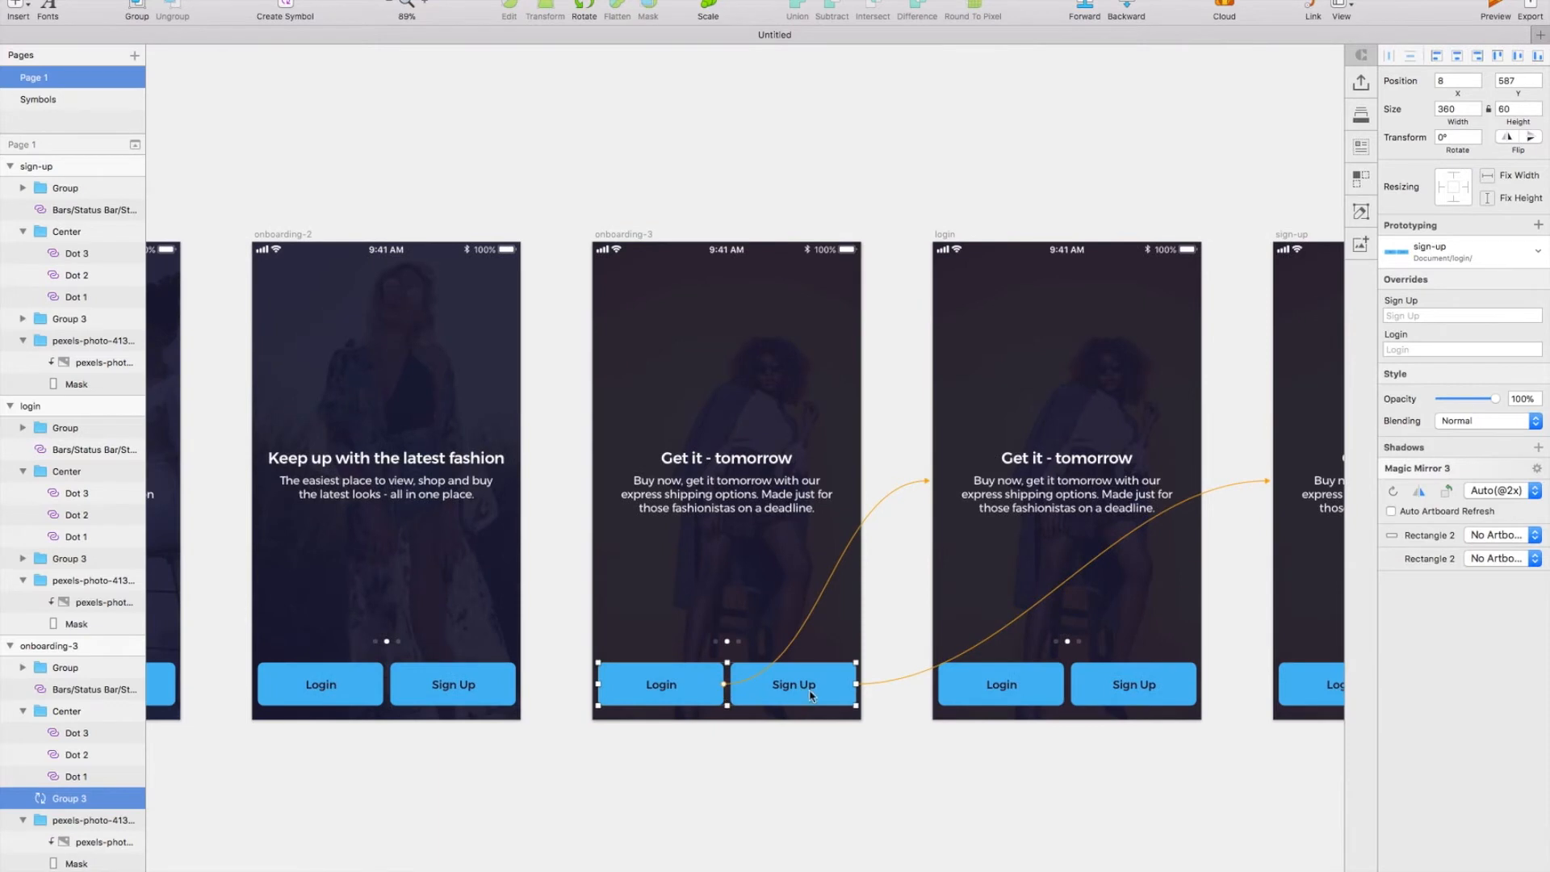
Step: Replace the button group on the login artboard with a copy of onboarding-3's linked symbol instance
click(1015, 695)
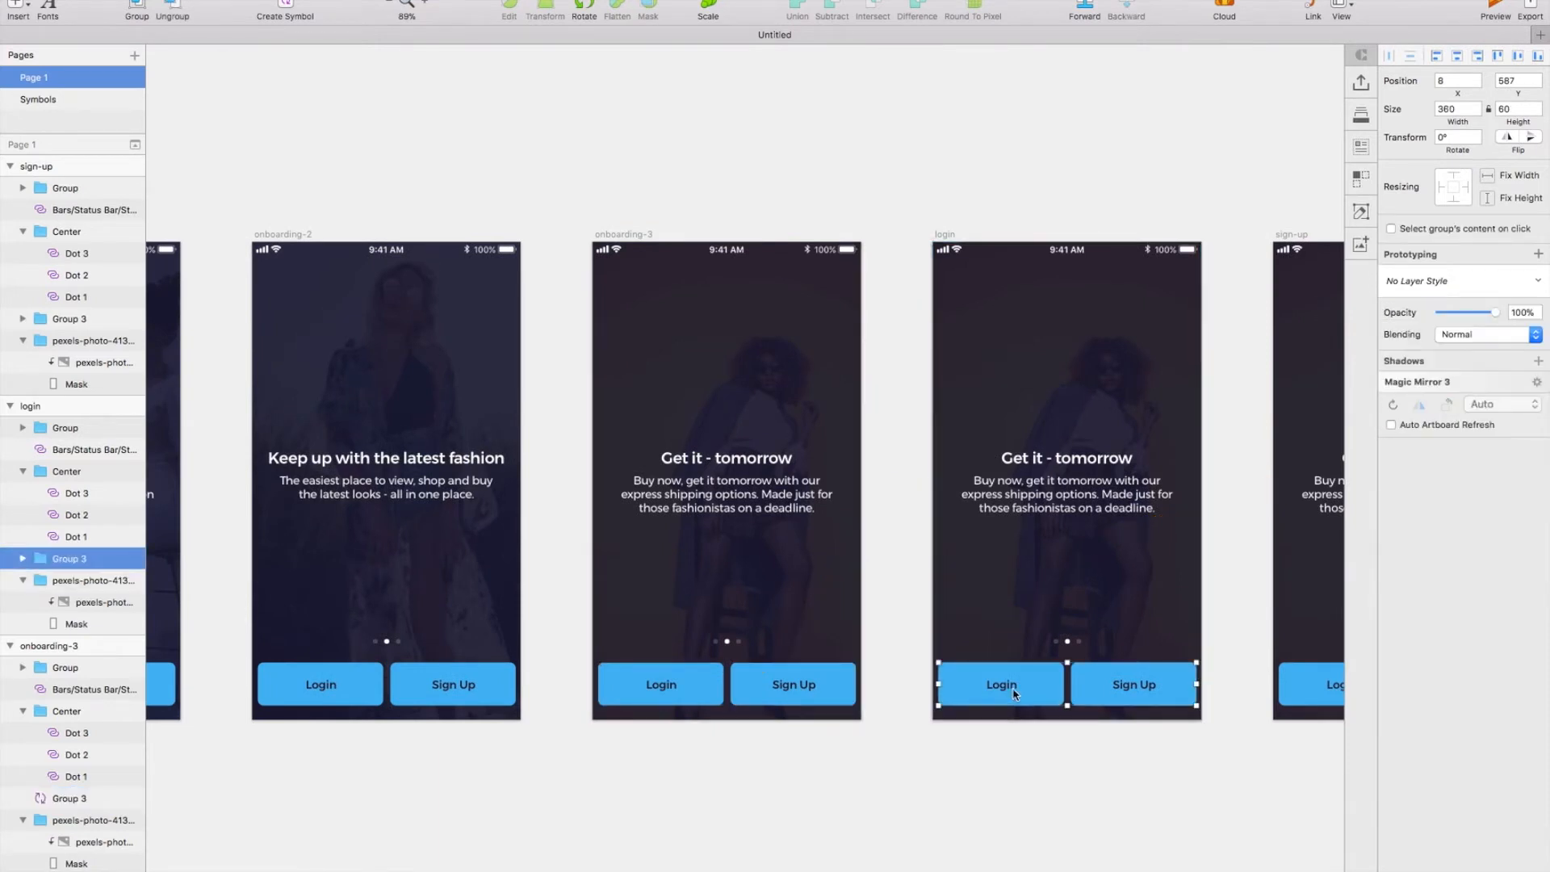
click(790, 692)
click(1020, 693)
key(Delete)
key(super+v)
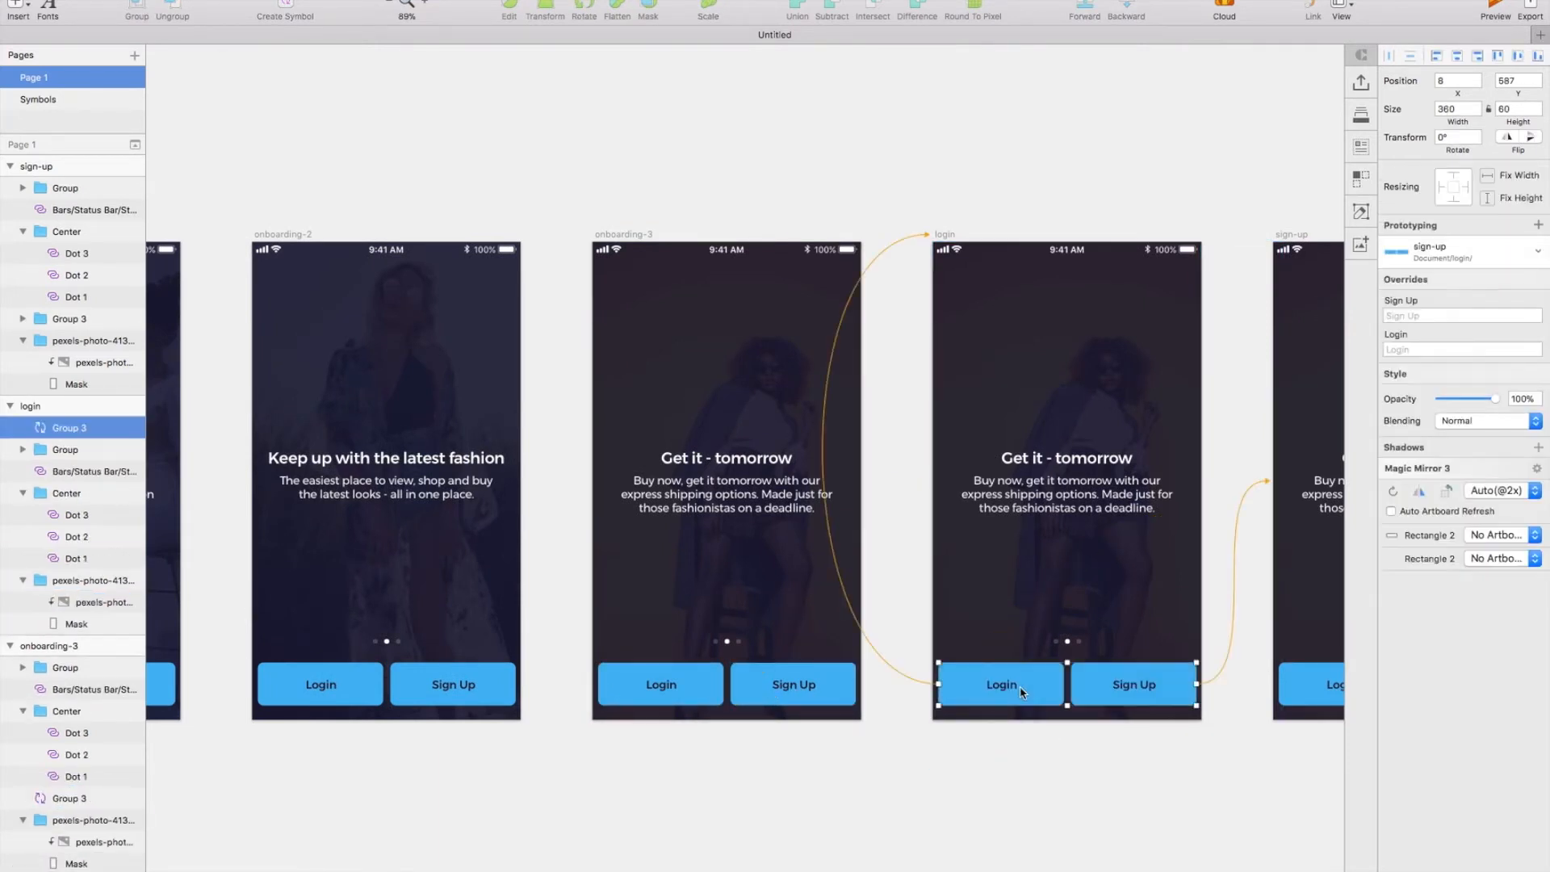
Step: Remove the symbol instance from the login artboard and replace the button groups on onboarding-2 and onboarding-1 with the copied instance
scroll(1021, 693, right, 3)
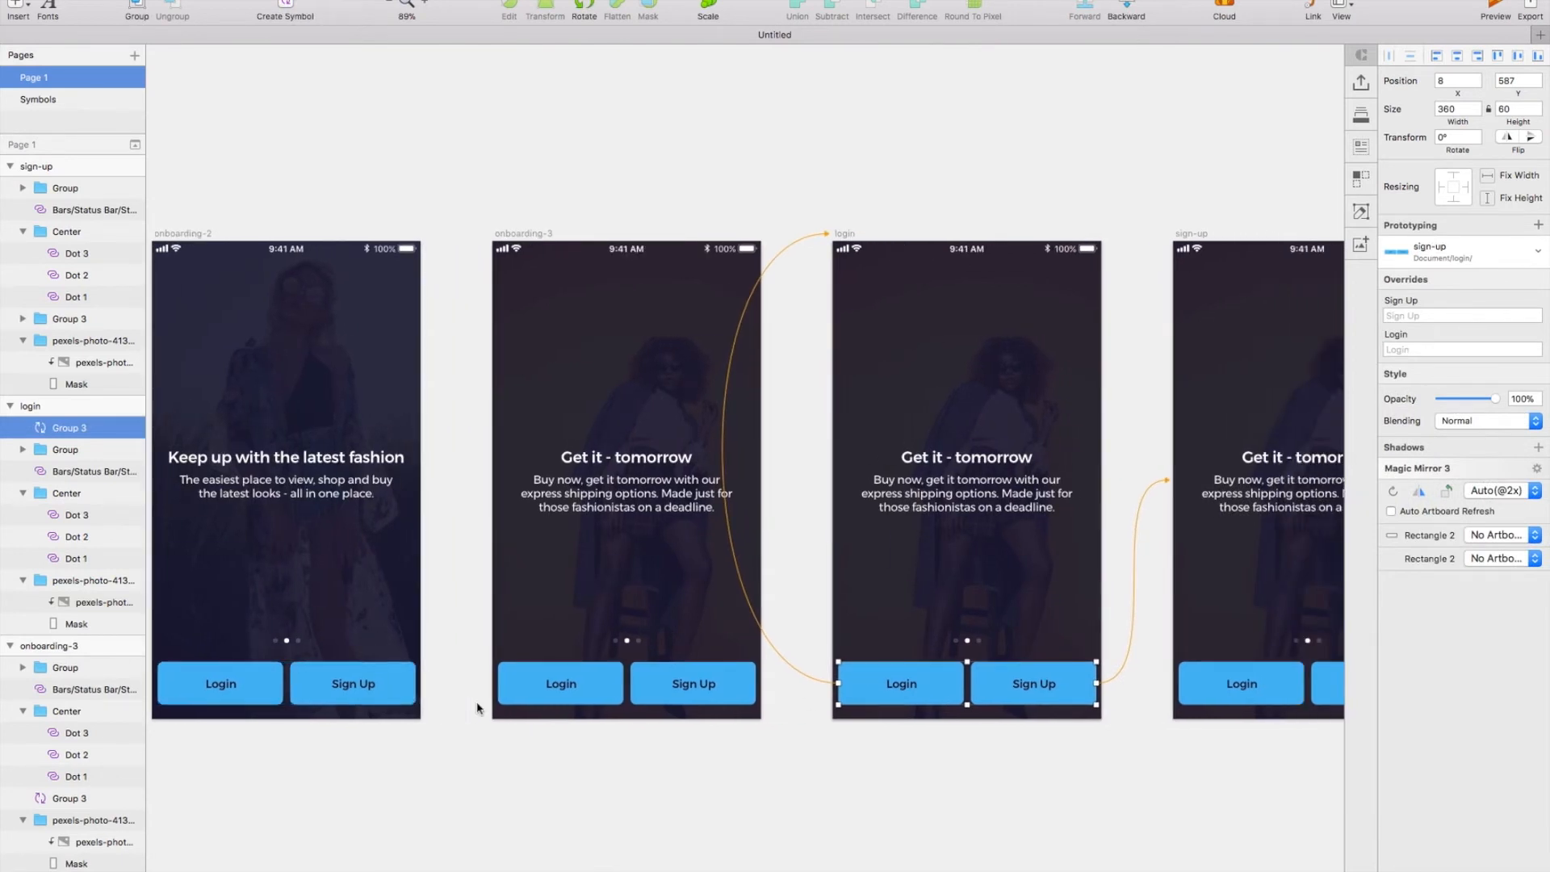
key(Delete)
scroll(474, 707, left, 3)
key(super+v)
scroll(494, 693, left, 7)
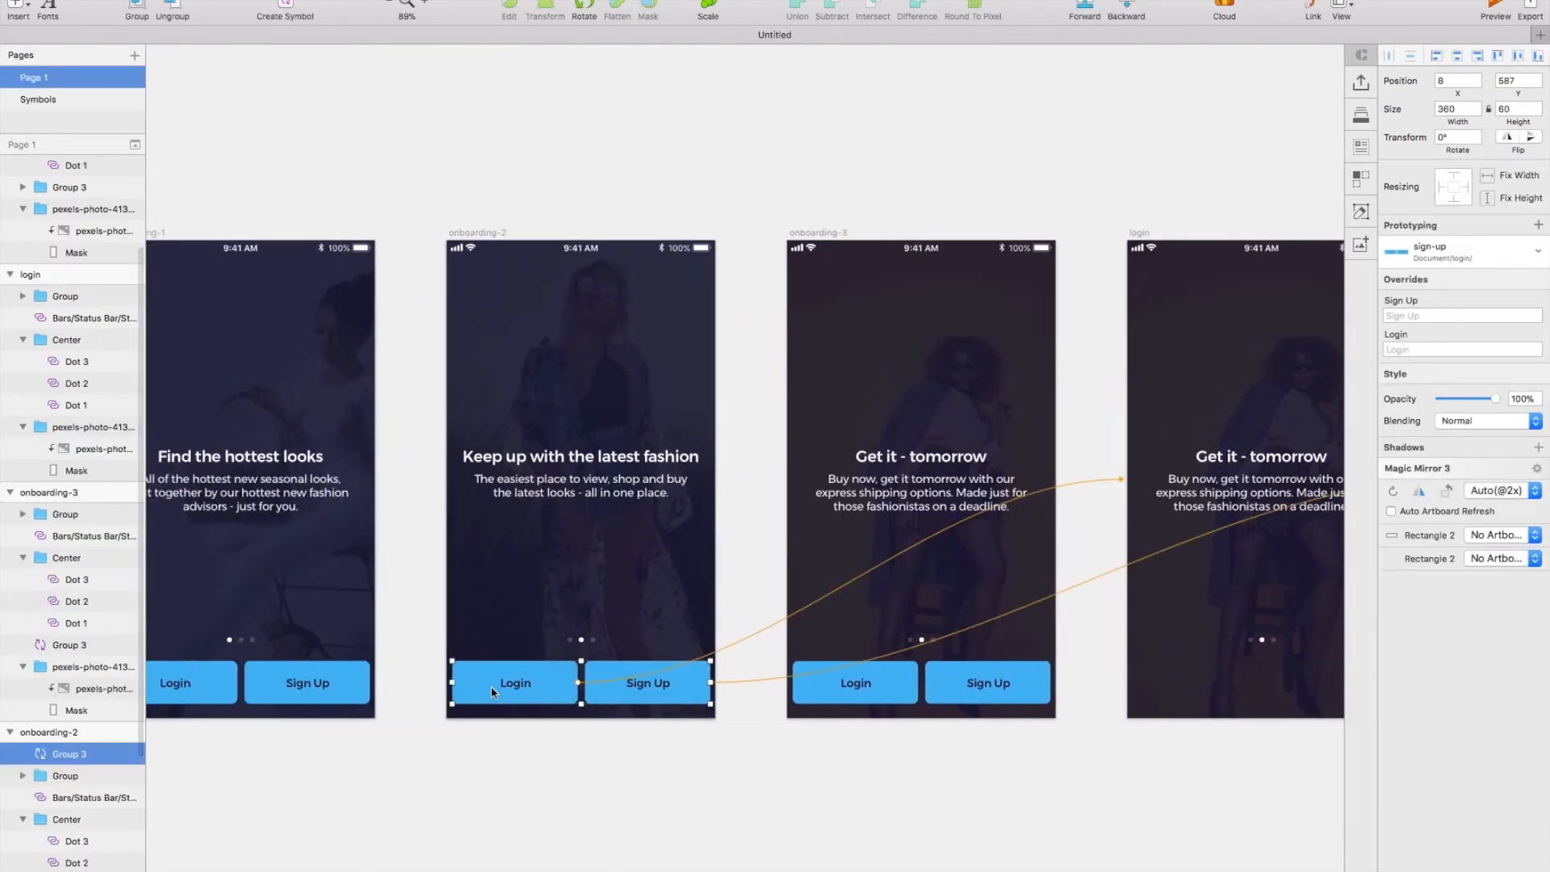
click(404, 683)
scroll(405, 684, left, 5)
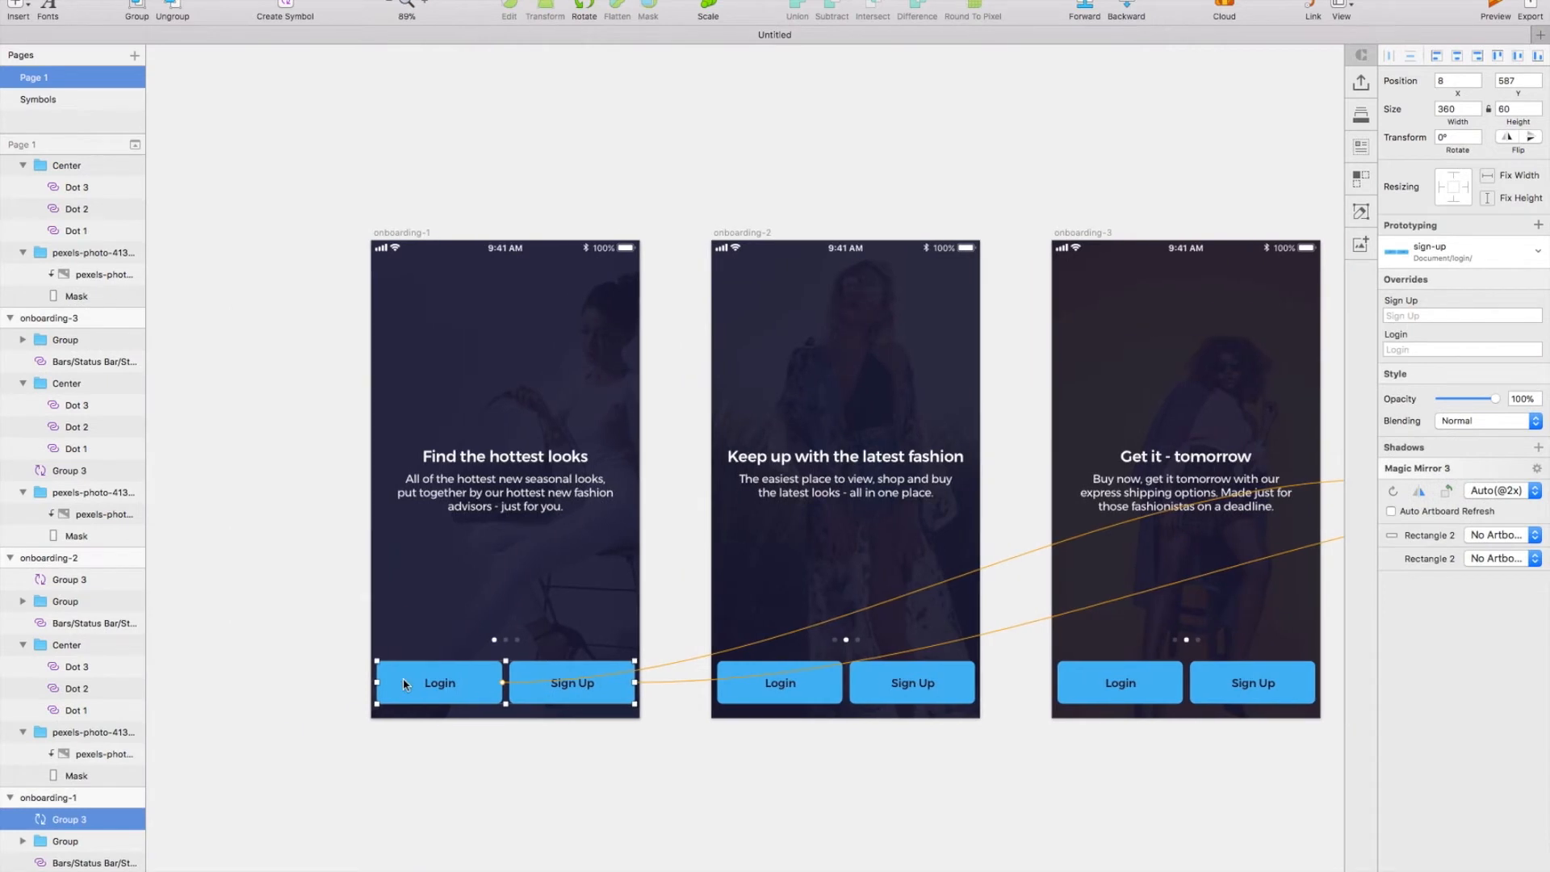
Step: Draw a rounded rectangle about 375 by 333 across the lower half of the login artboard, above the photo layer
scroll(406, 684, right, 20)
click(718, 575)
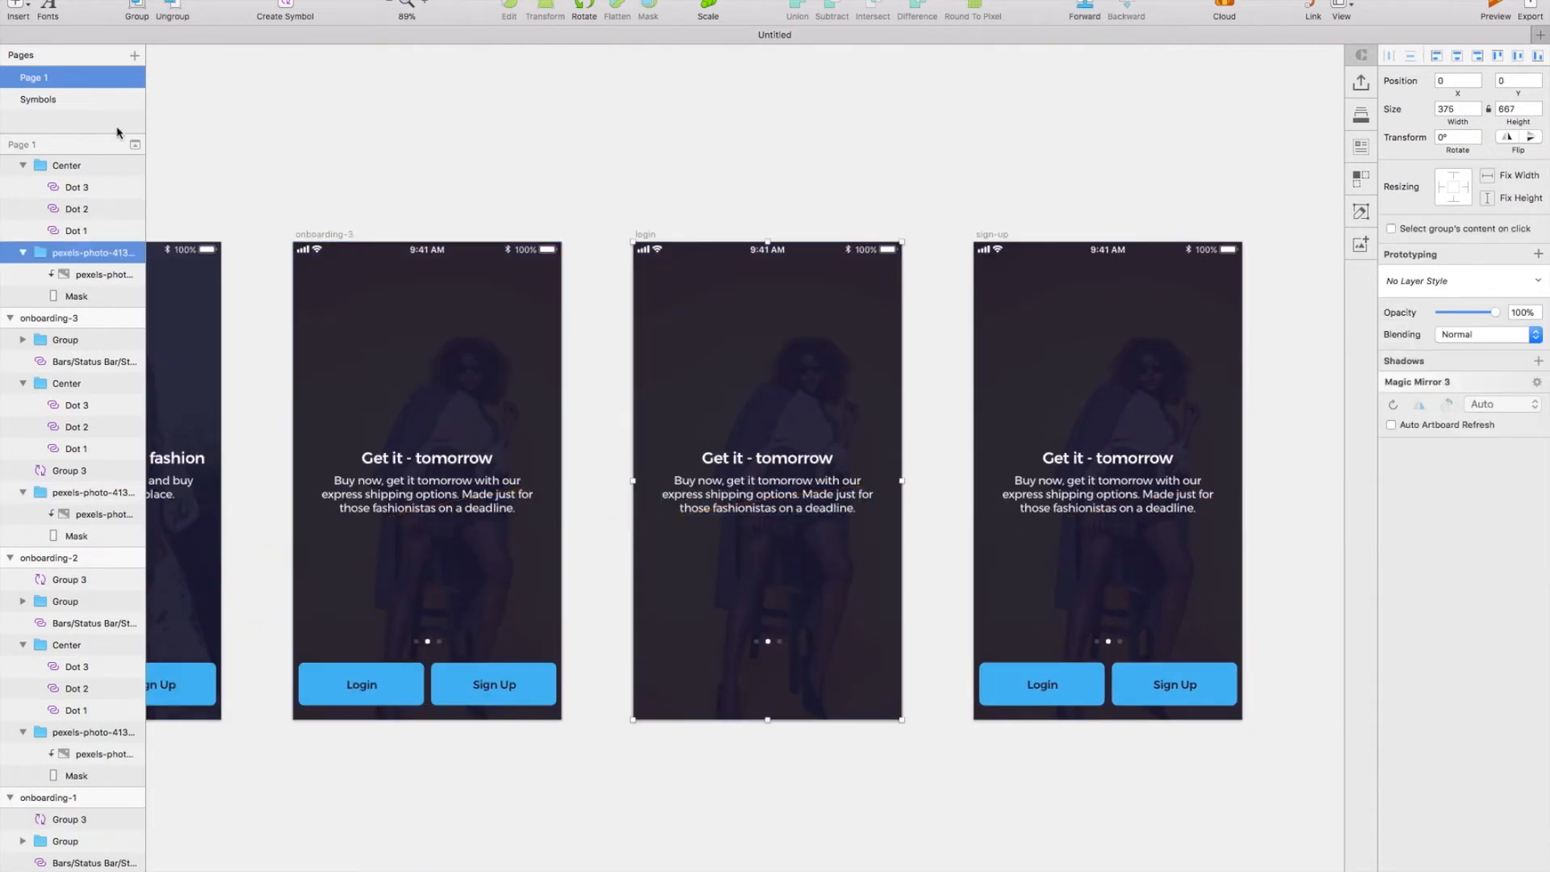
click(17, 12)
mouse_move(67, 25)
click(226, 116)
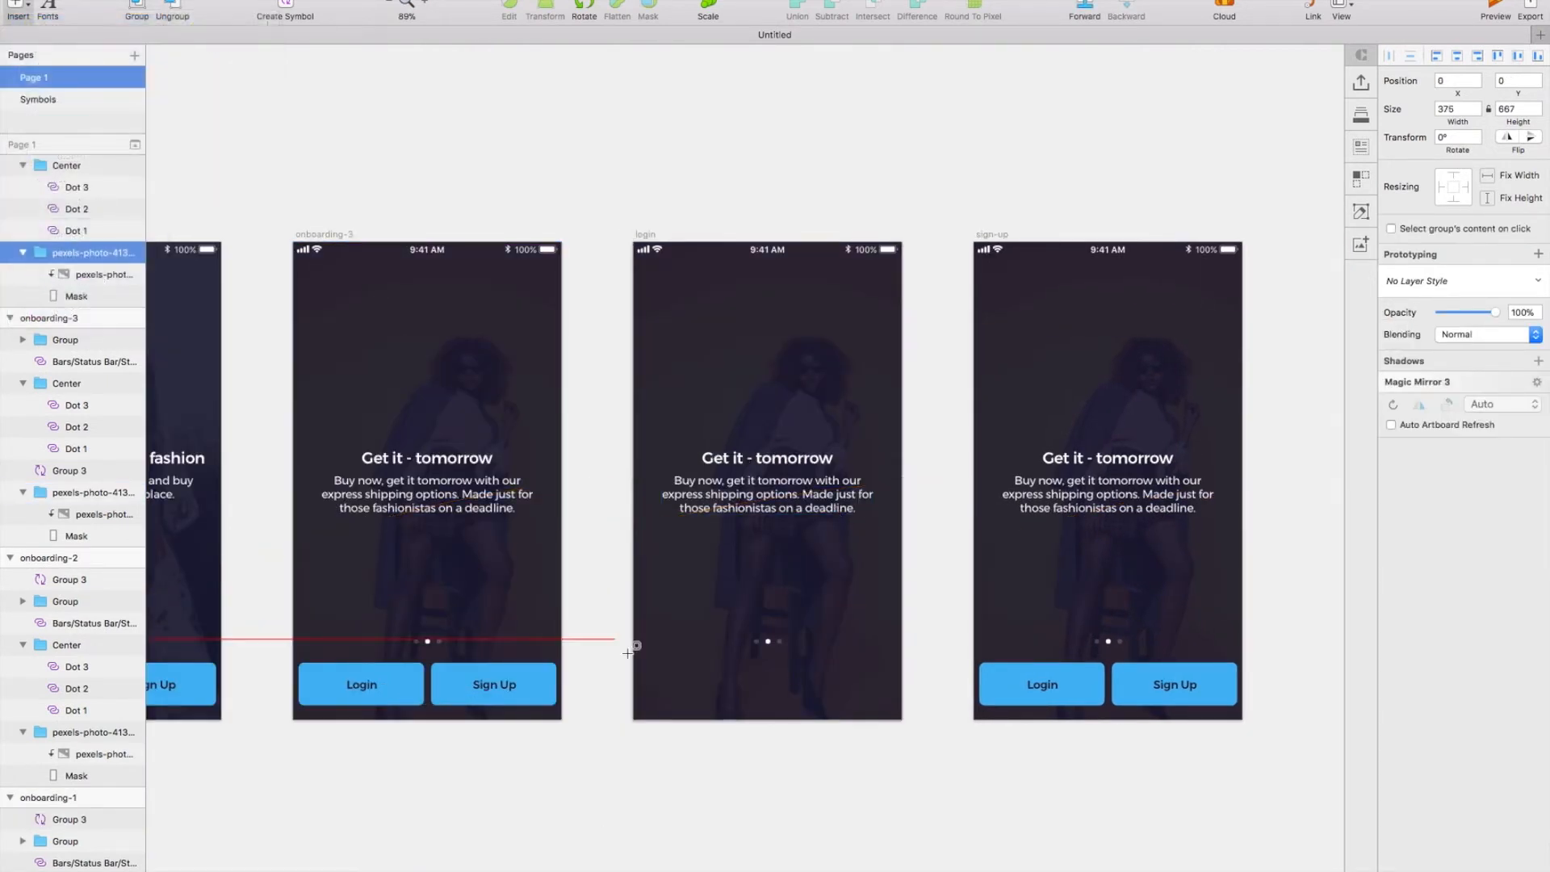
drag(634, 720, 902, 482)
Step: Delete the heading and paragraph group and the pagination dots from the login artboard
click(794, 456)
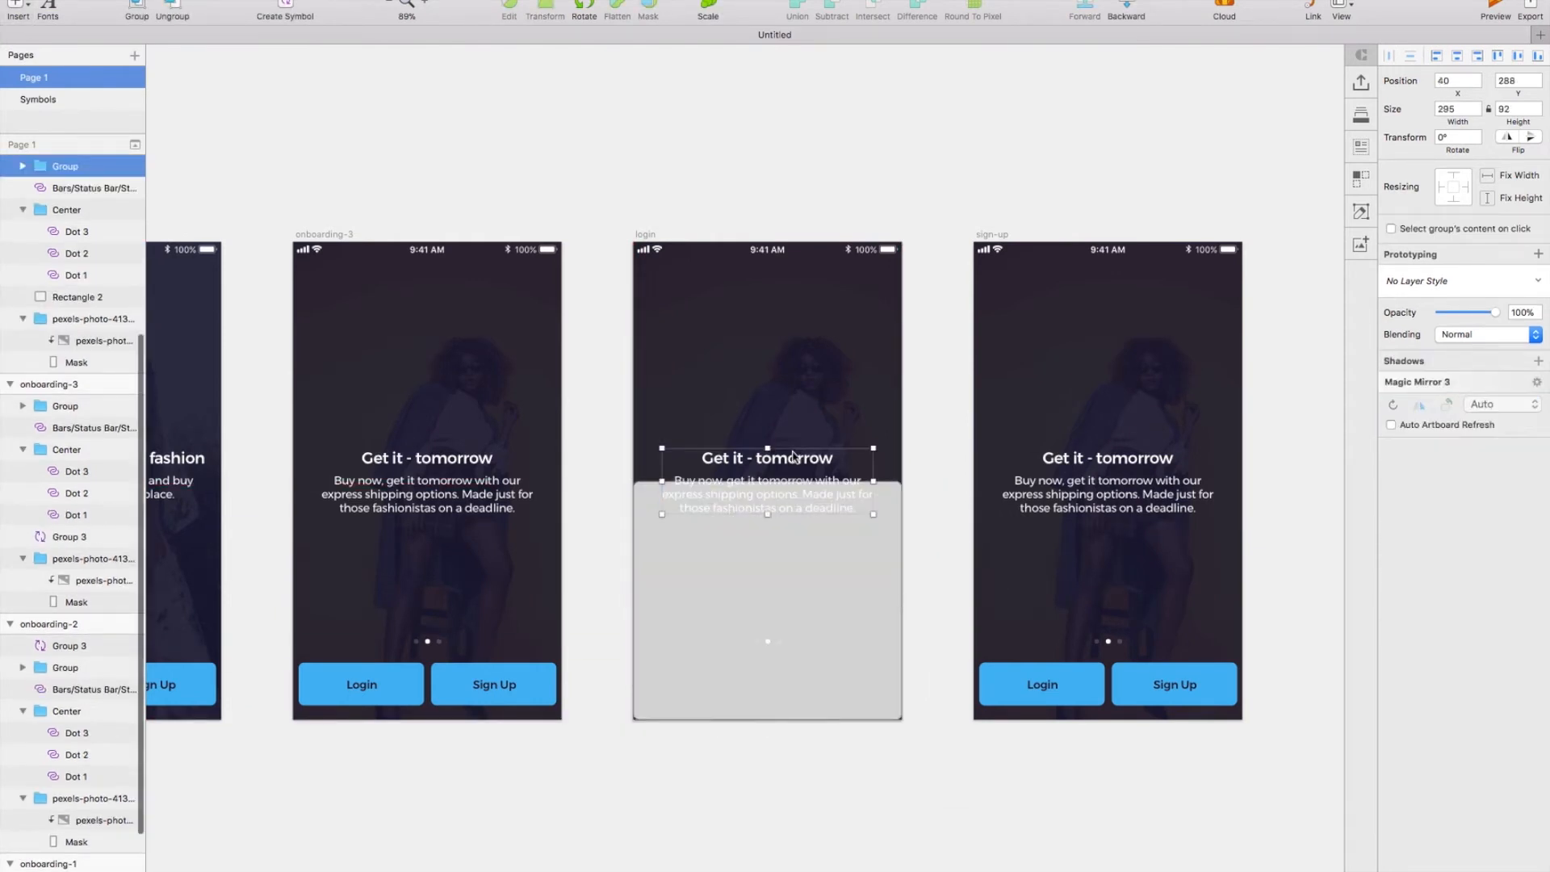
click(796, 630)
click(768, 641)
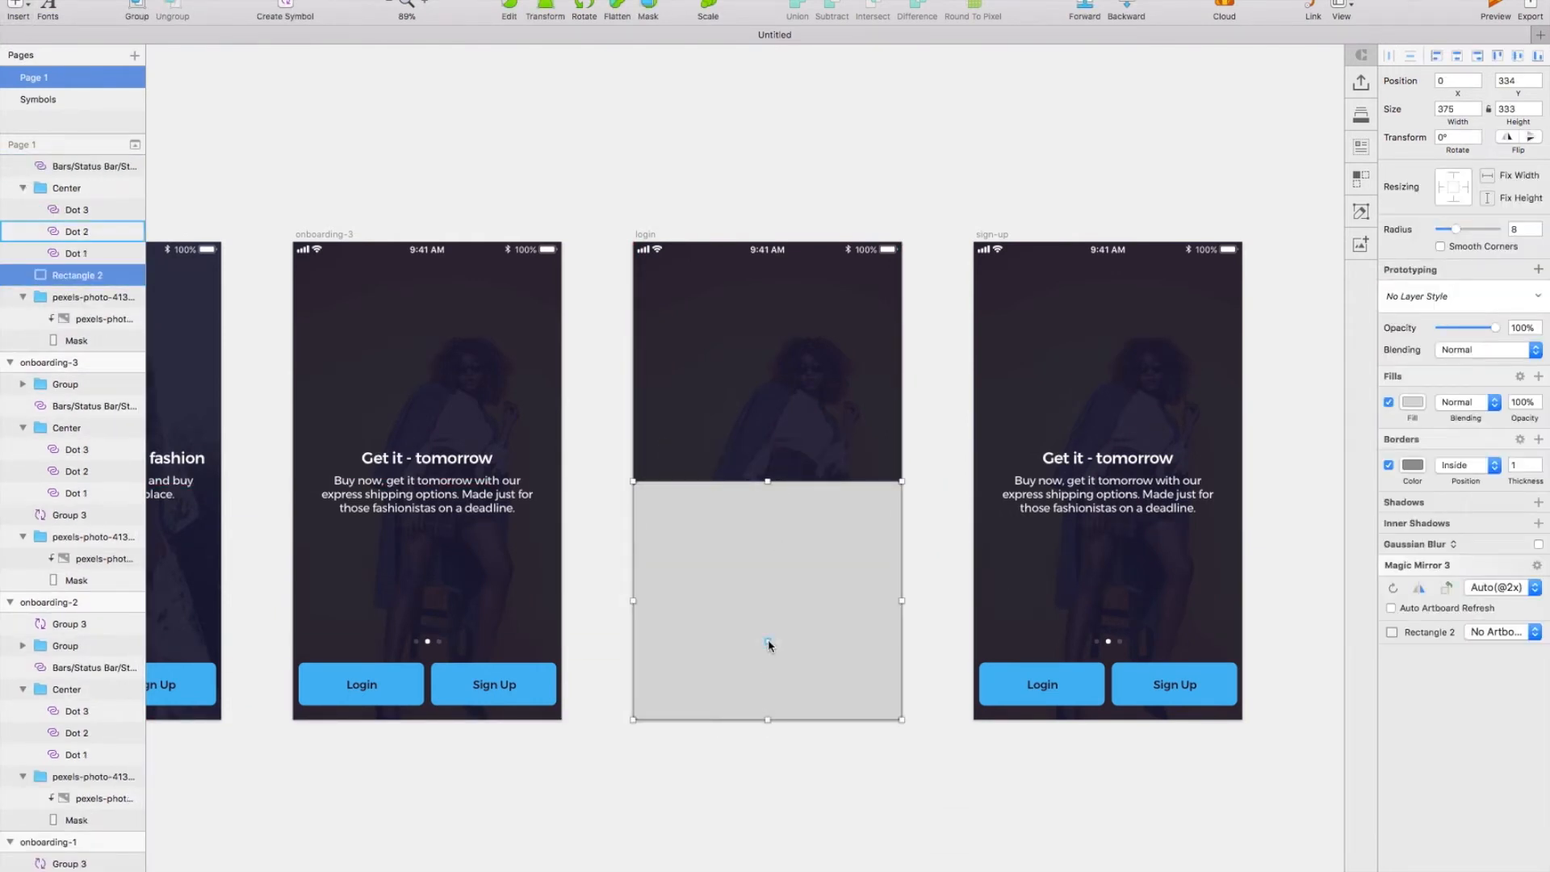
click(82, 185)
key(Delete)
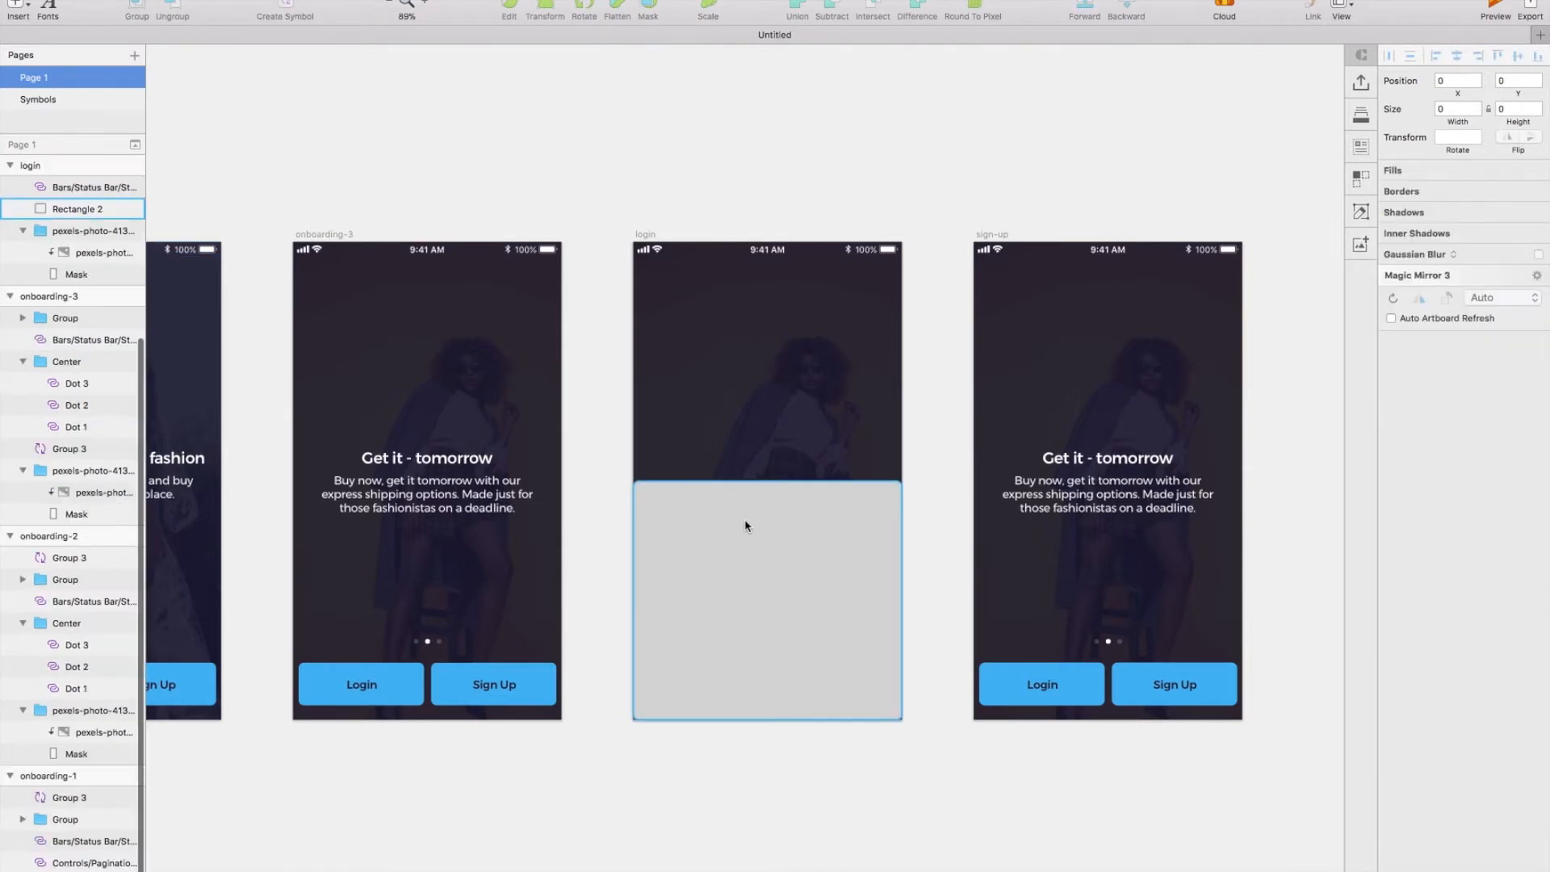
Step: Disable the login rectangle's border and fill it with the dark navy document color 1C1C38
click(745, 527)
click(1389, 466)
click(1413, 401)
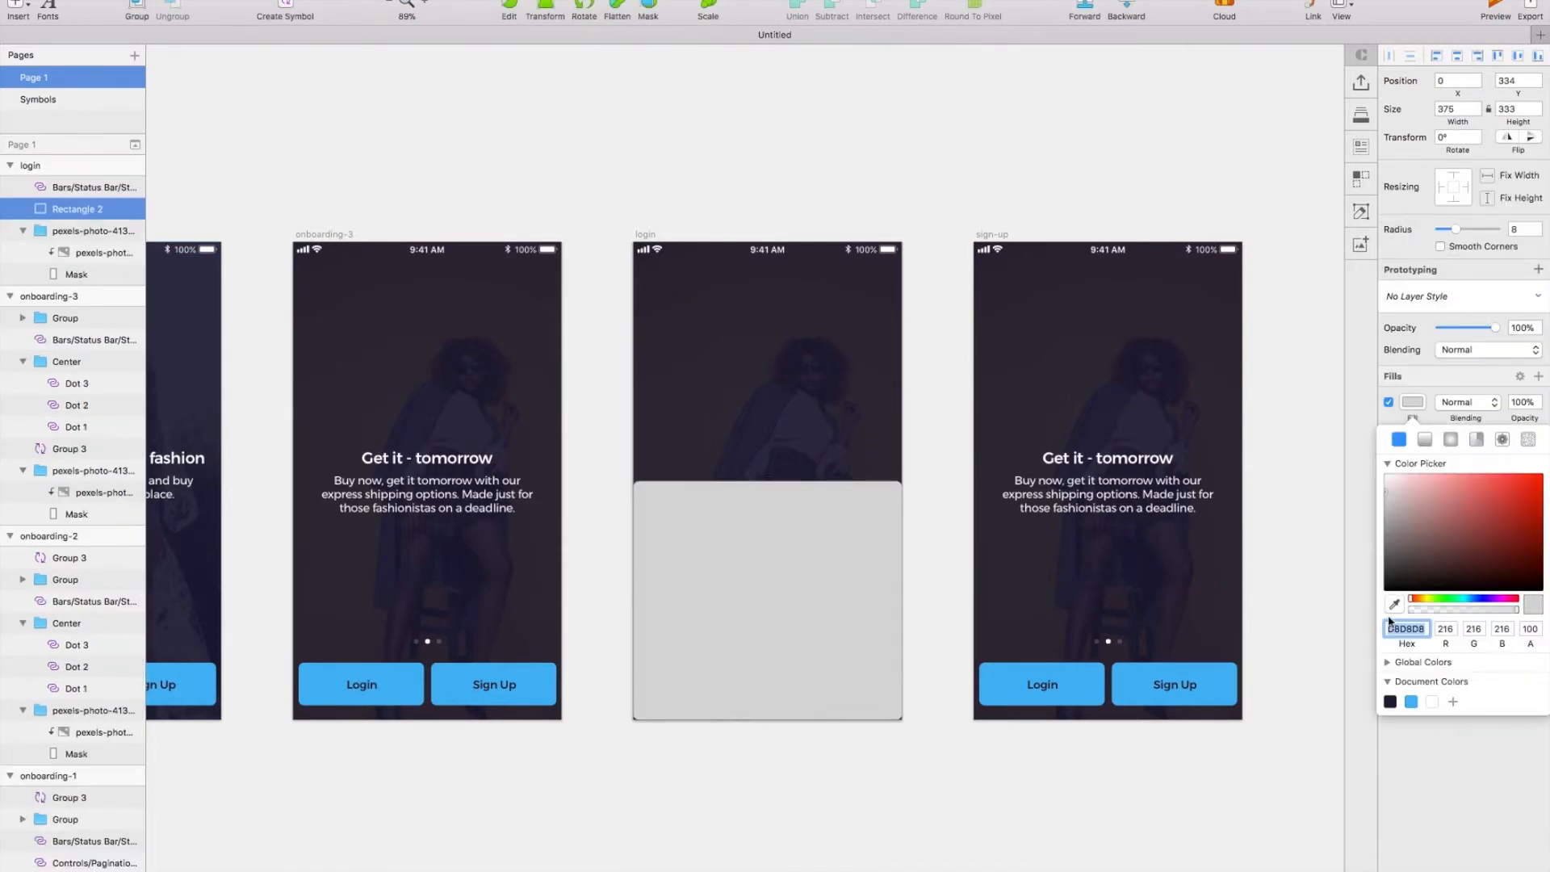
click(1390, 701)
Step: Set the rectangle's height to 434, move it up to Y 233 and set its corner radius to 24
click(1517, 107)
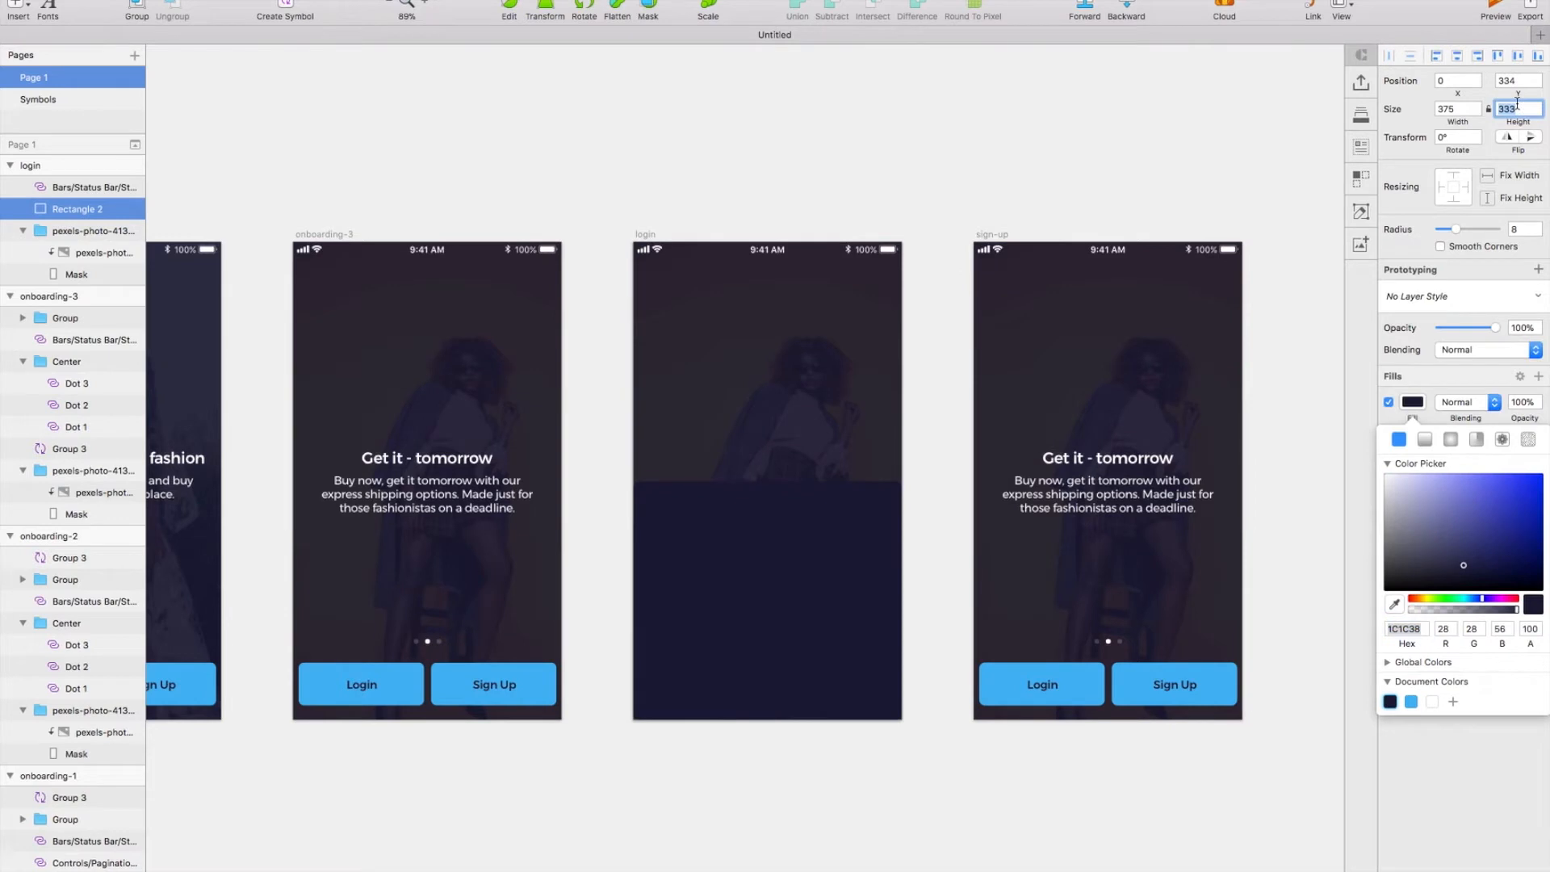
text(434)
key(Return)
drag(834, 640, 828, 572)
drag(1458, 239, 1466, 233)
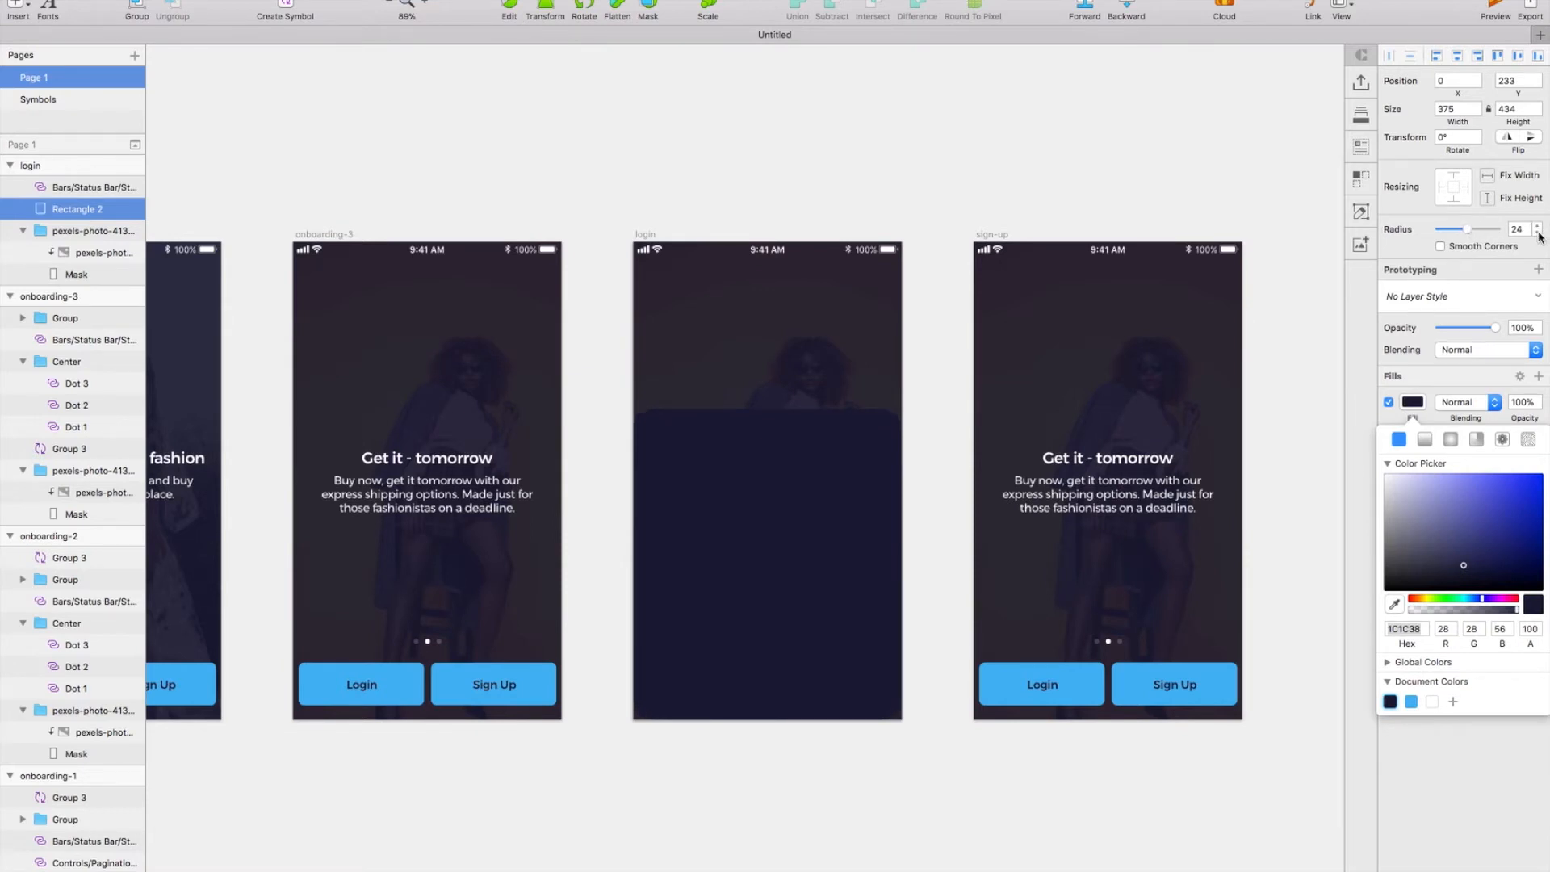
Step: Add the text "Login" in the upper-left corner of the navy panel and set its font size to 22
scroll(886, 415, up, 5)
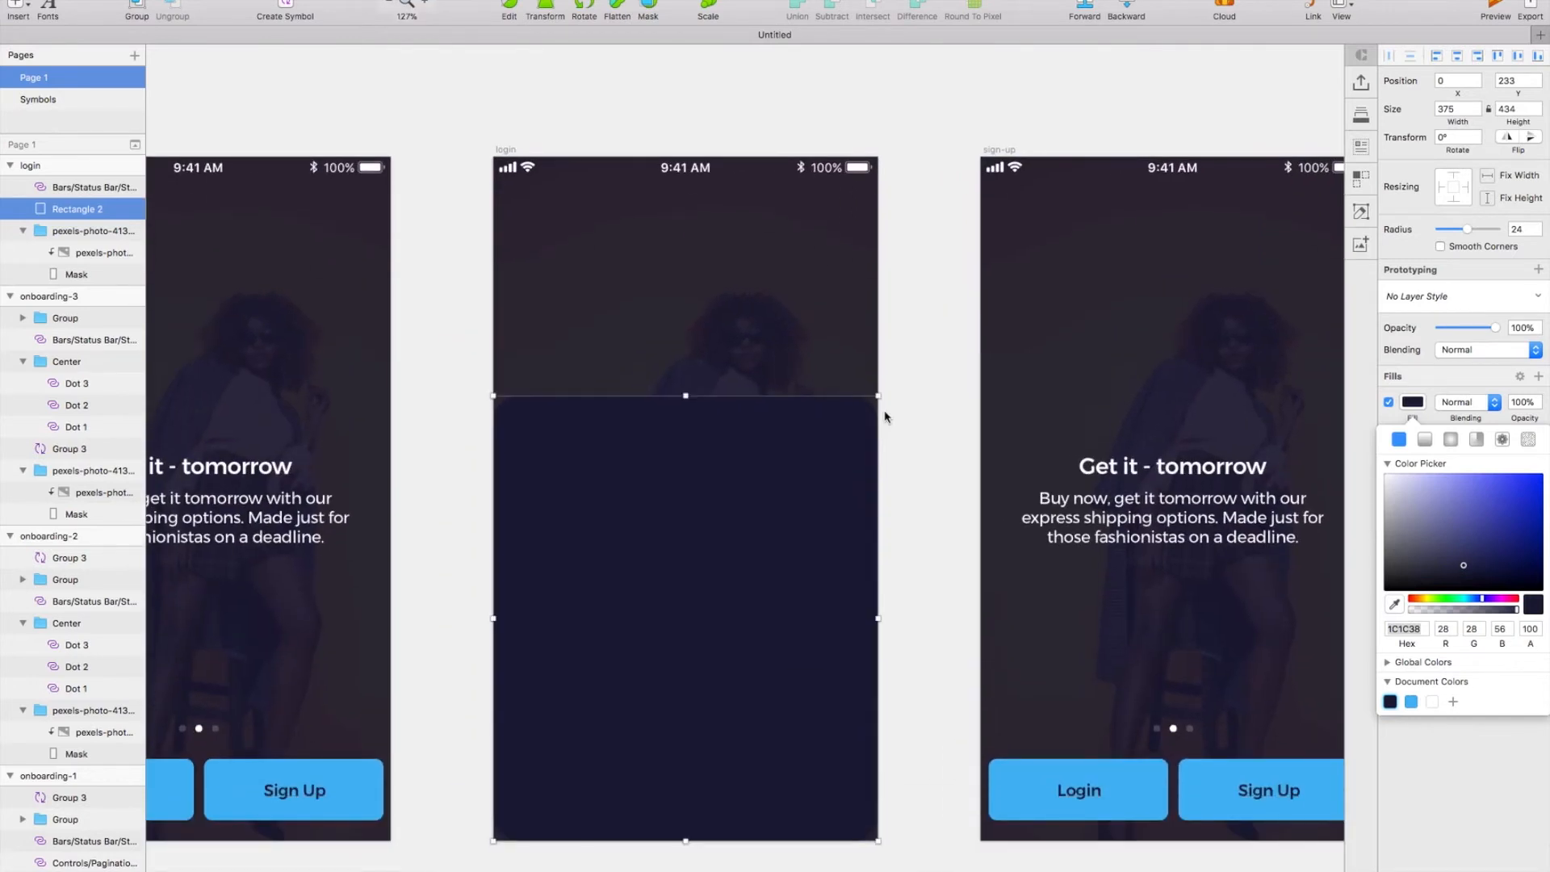
click(24, 6)
click(76, 104)
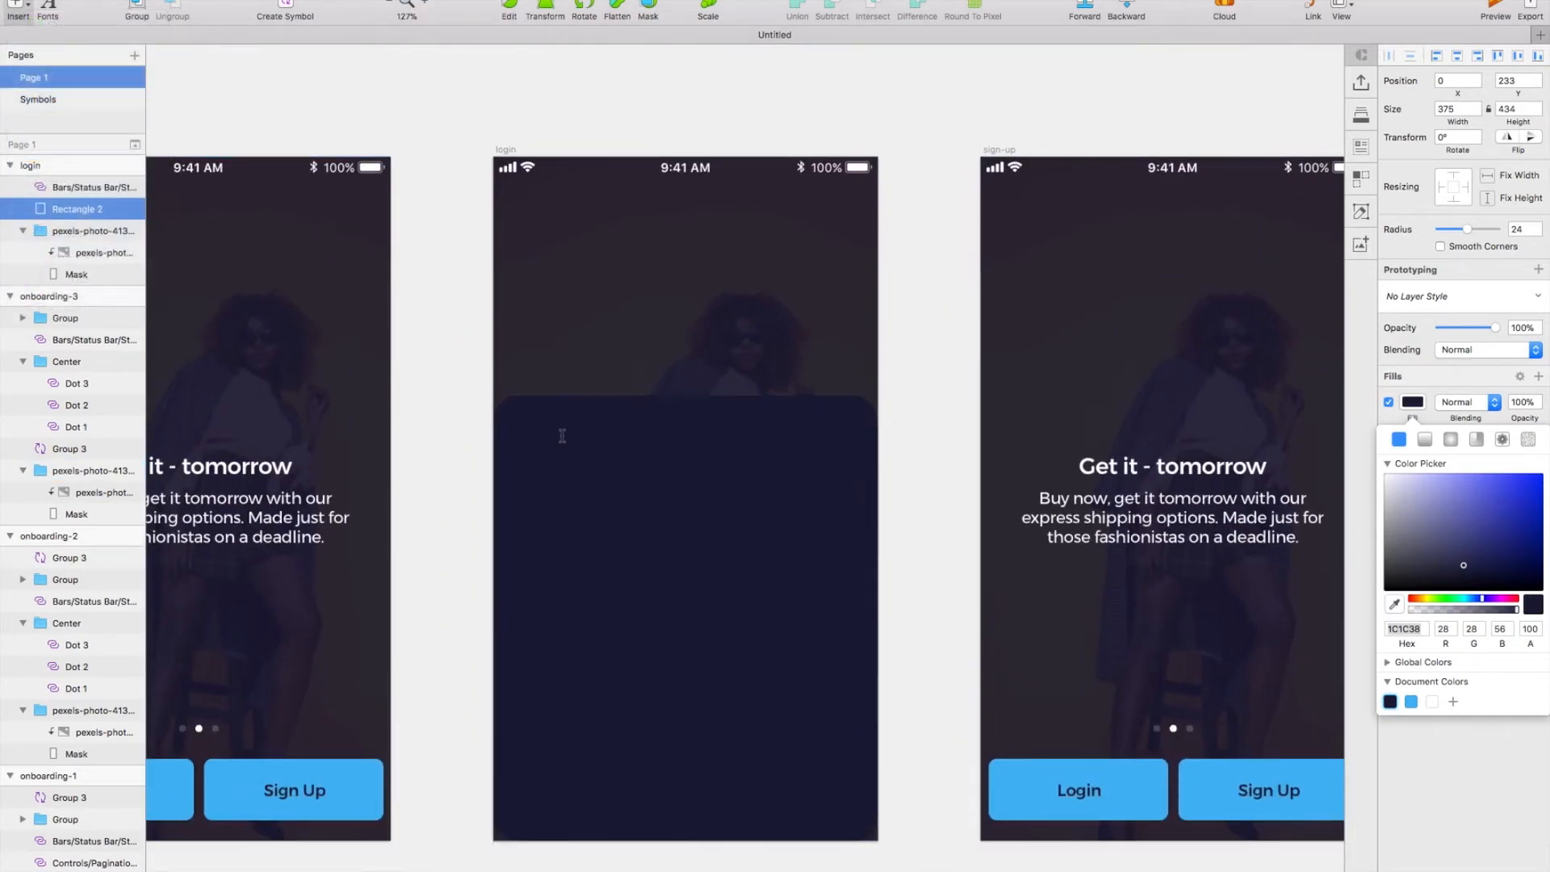
click(555, 442)
text(Log)
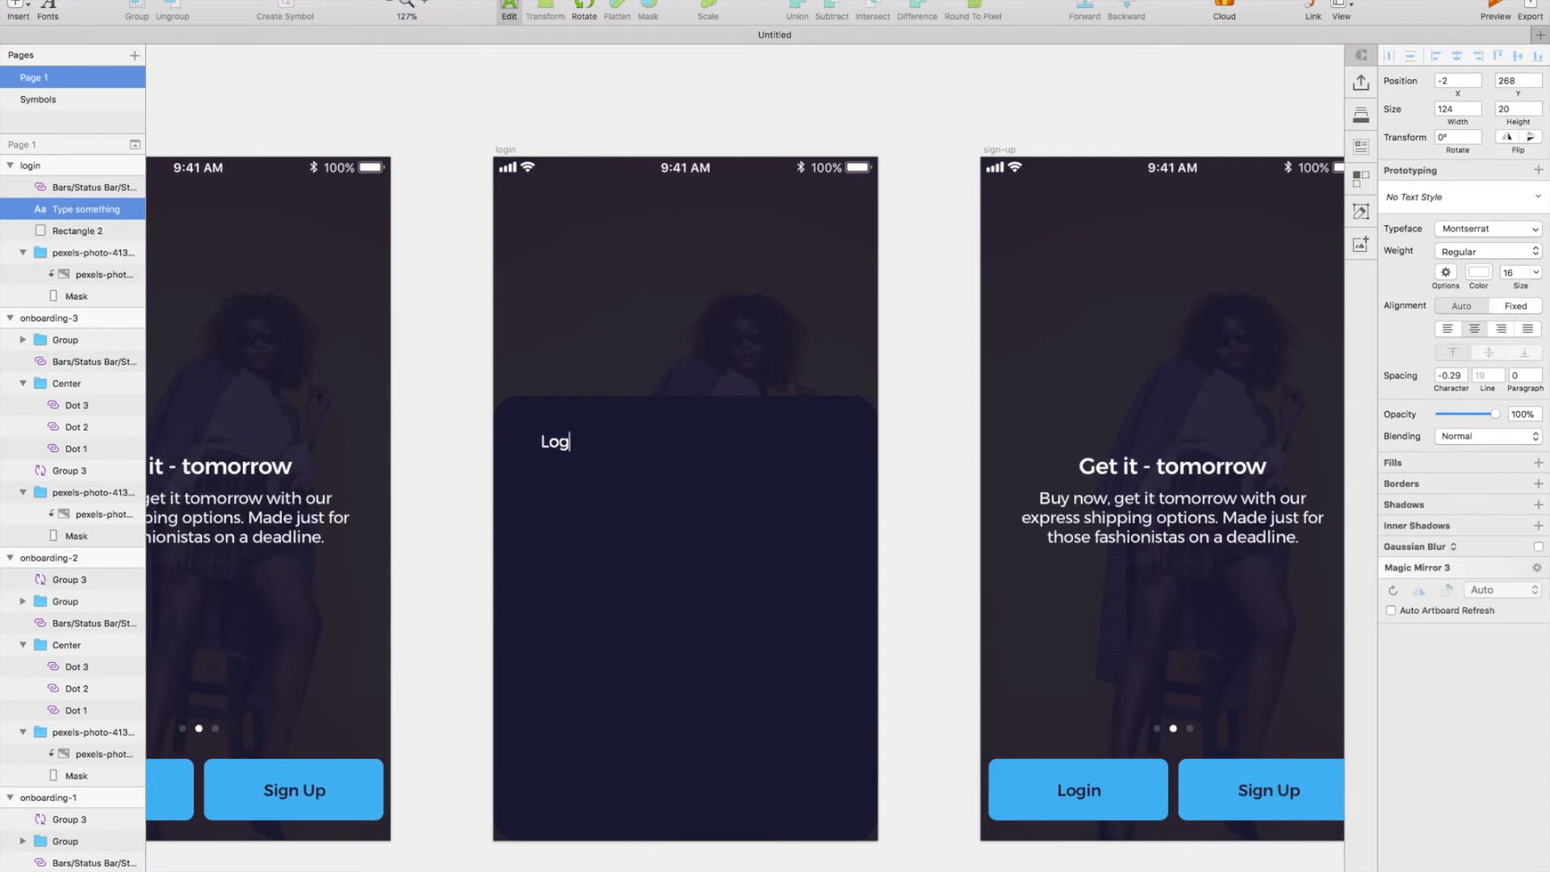
text(in)
key(Escape)
text(20)
key(Return)
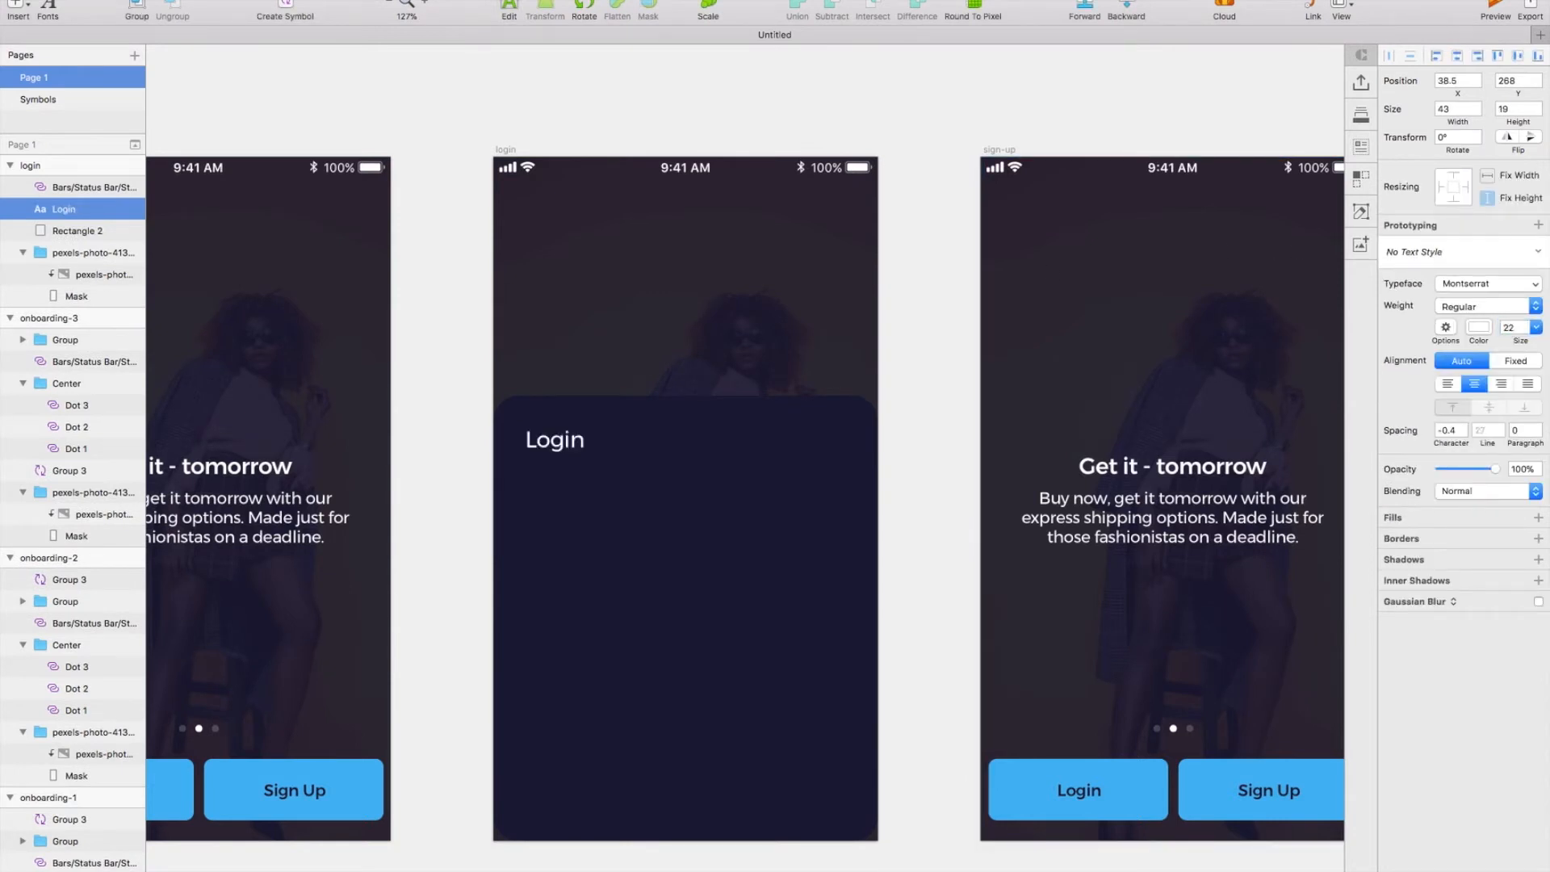
Step: Set the Login heading's weight to Medium and reposition it in the upper-left corner of the navy panel
click(1488, 307)
click(1471, 405)
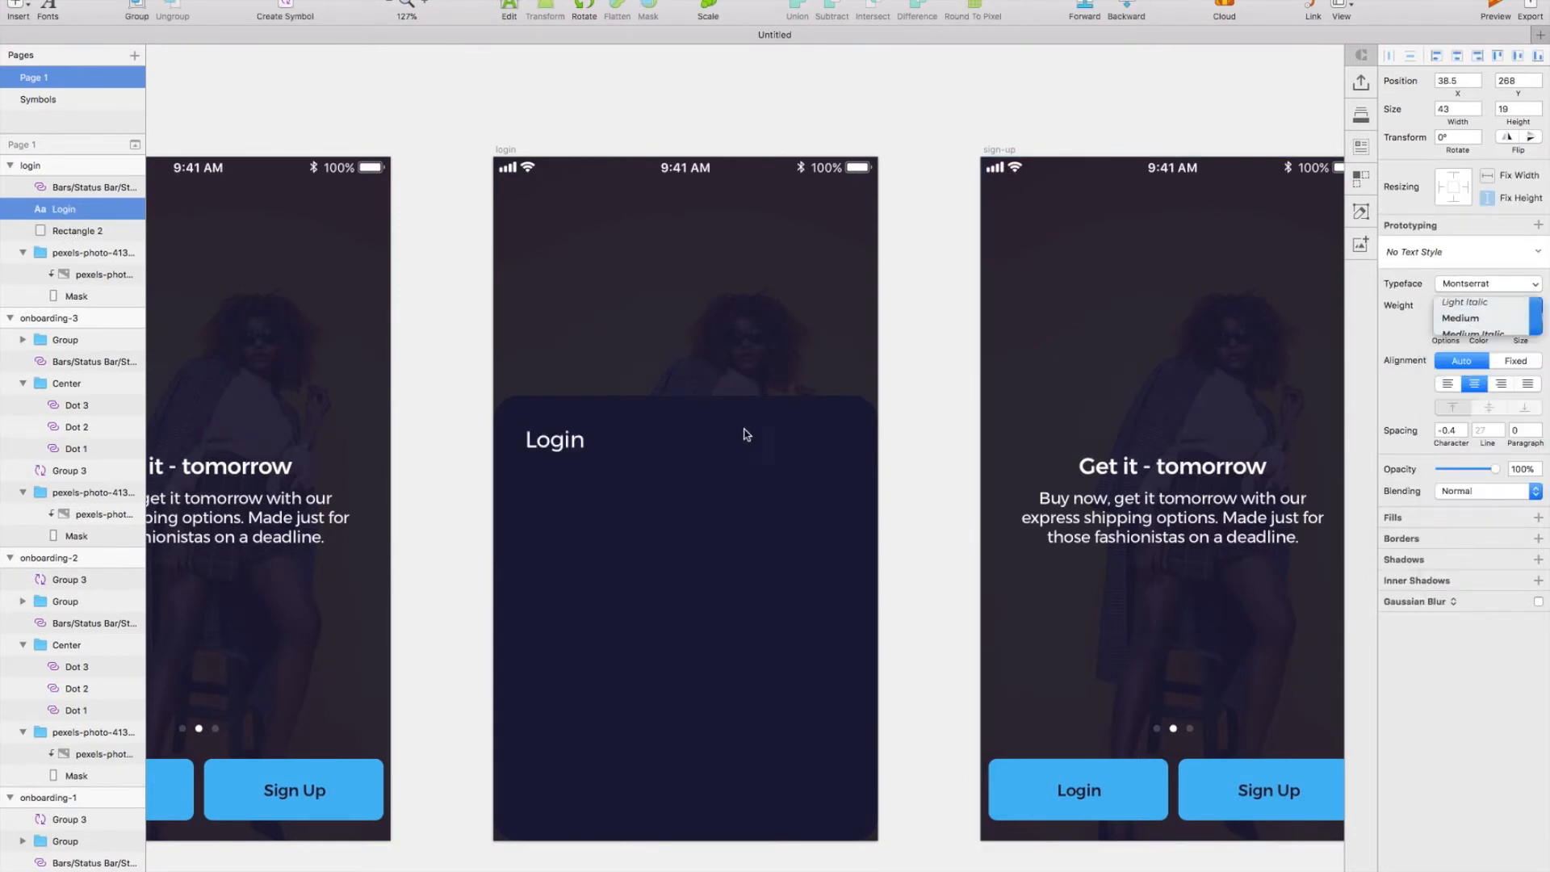
drag(546, 440, 515, 410)
key(shift+Down)
key(shift+Down)
key(shift+Right)
key(shift+Right)
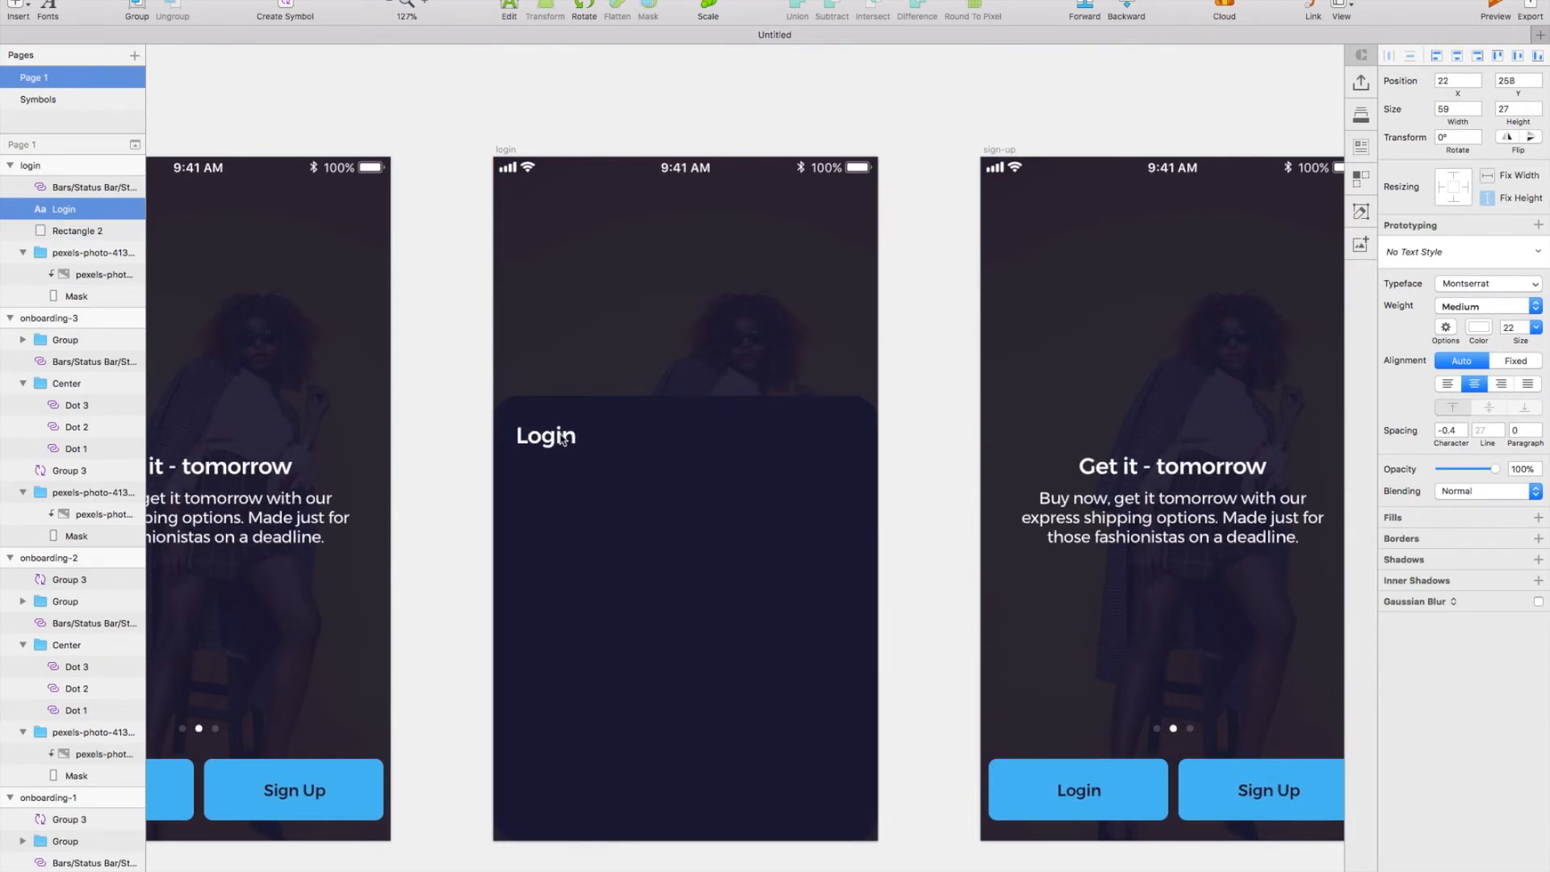
Step: Duplicate the Login heading to the panel's upper-right corner, right-align the copy and set its font size to 16
drag(563, 438, 840, 440)
key(shift+Left)
key(shift+Left)
key(Left)
key(Left)
key(Left)
click(1501, 383)
click(1506, 327)
text(16)
key(Return)
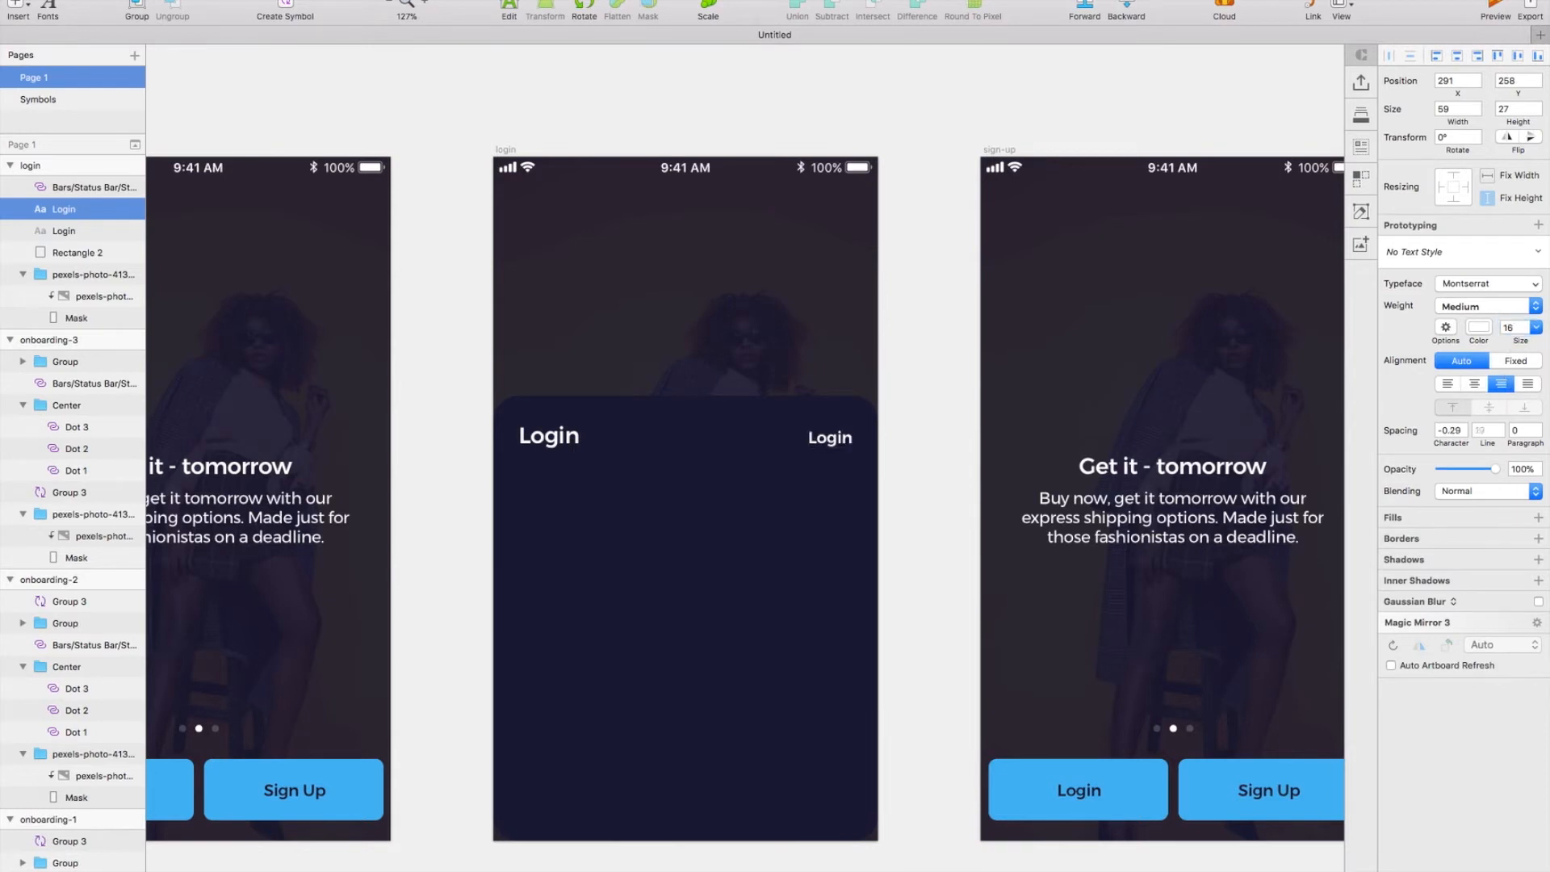
Step: Set the duplicated text's weight to Regular and change its wording to "Don't have an account?"
click(1514, 304)
click(1502, 216)
double_click(836, 447)
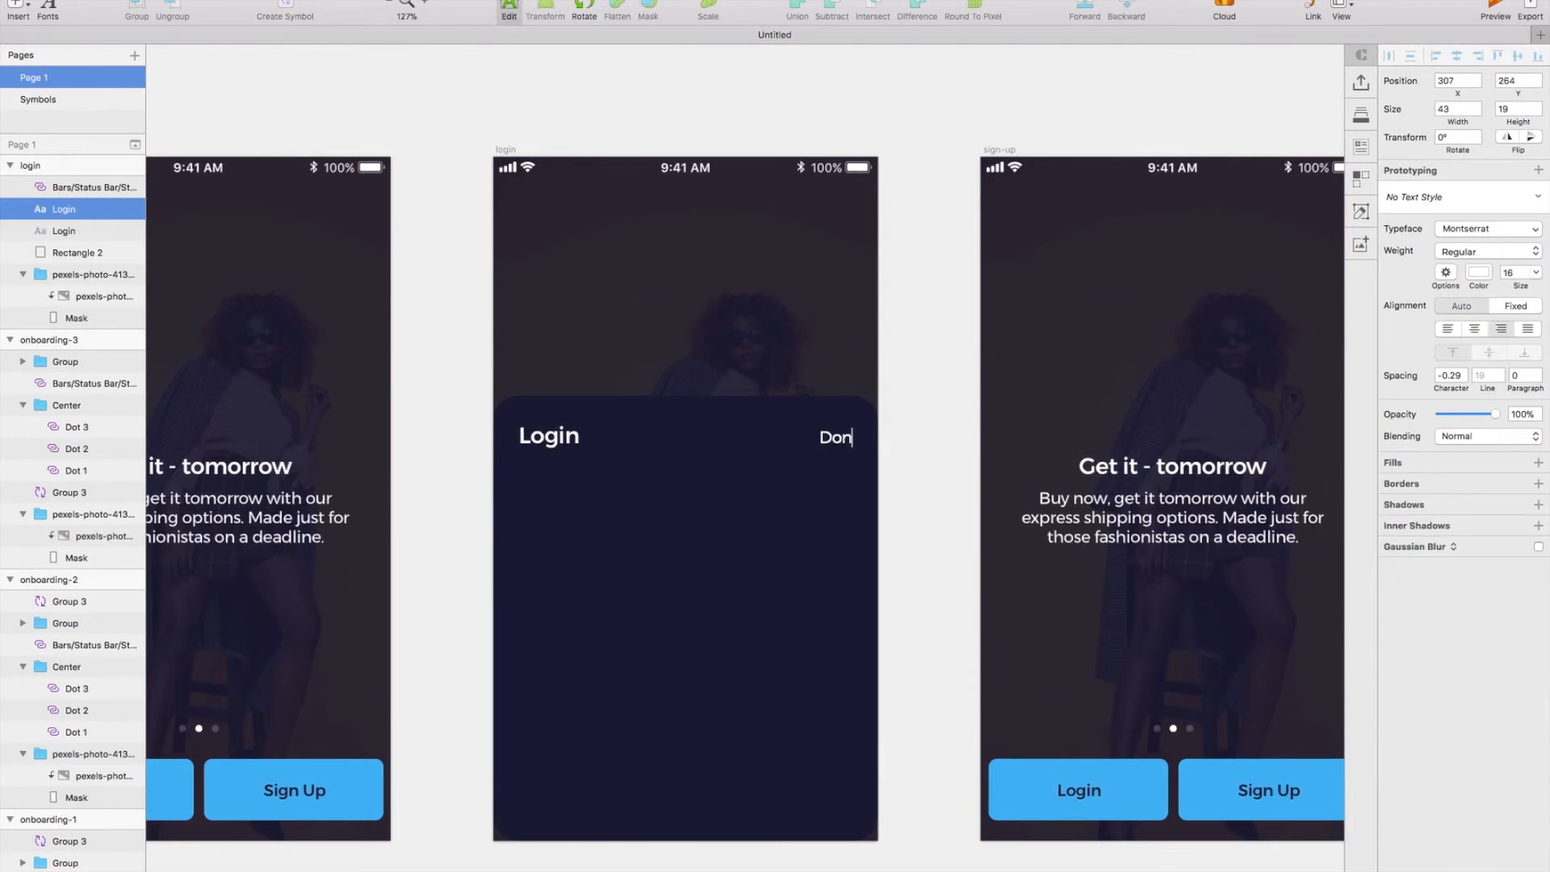
text(Don't have an account?)
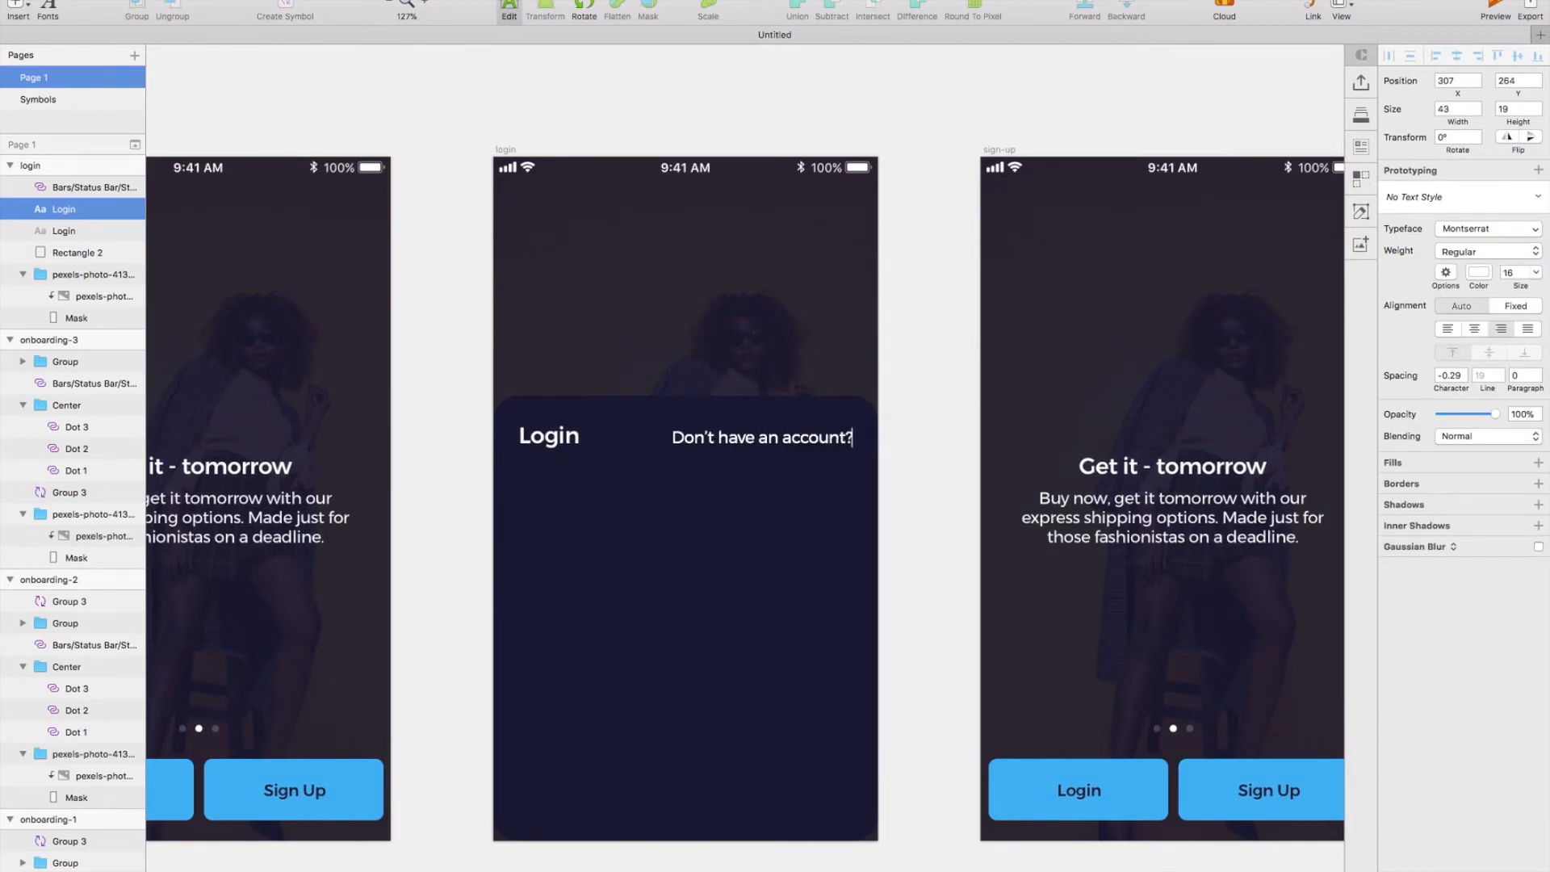
key(Escape)
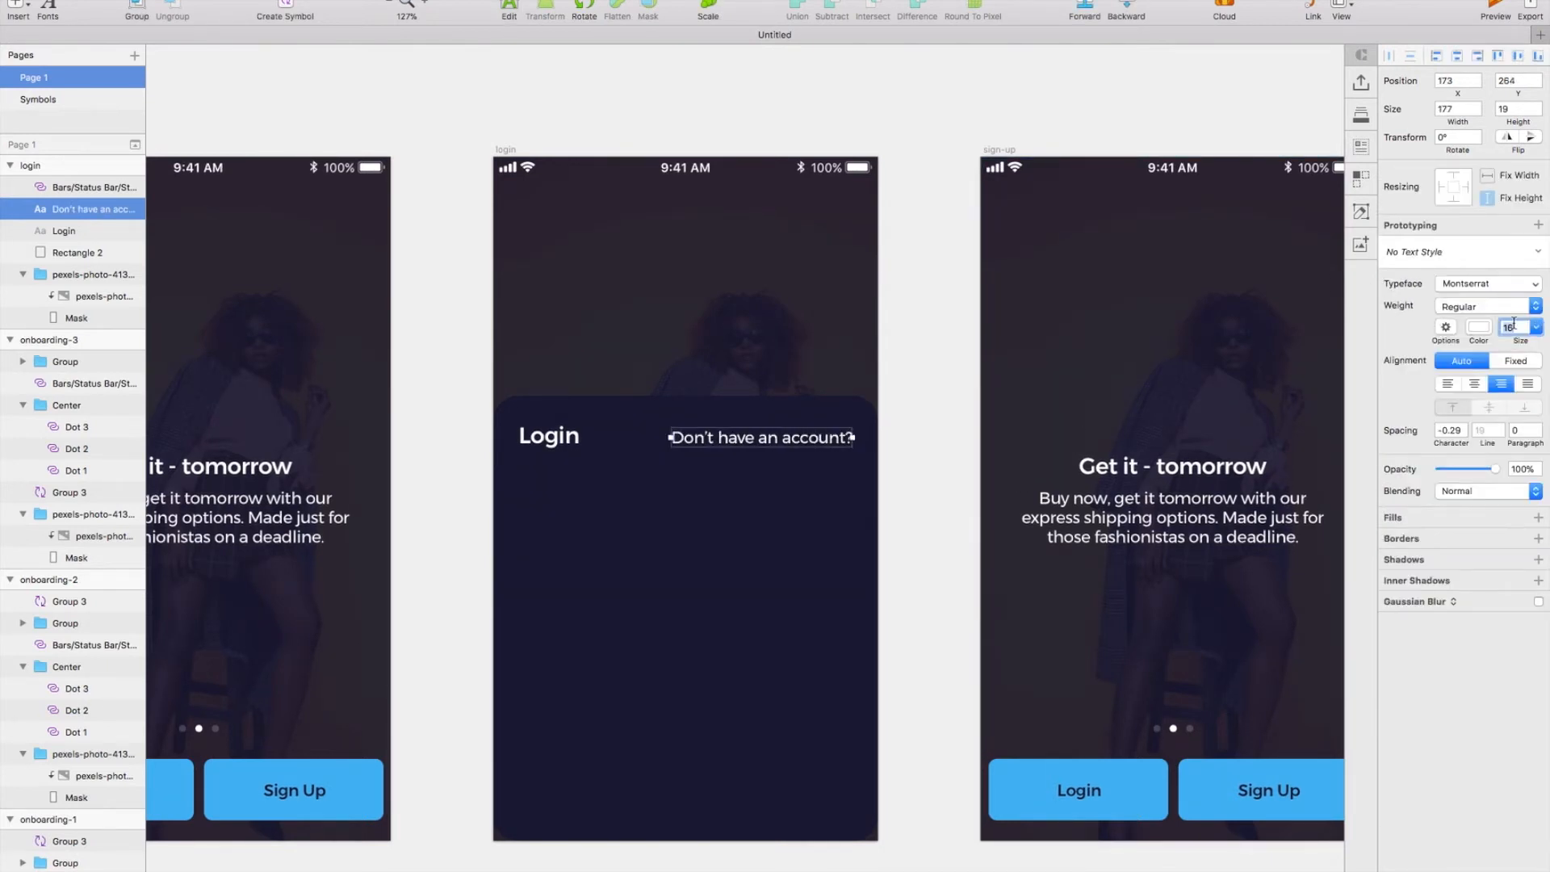
Step: Set the account prompt to font size 14 and 50% opacity, and group it with the Login heading
text(14)
key(Return)
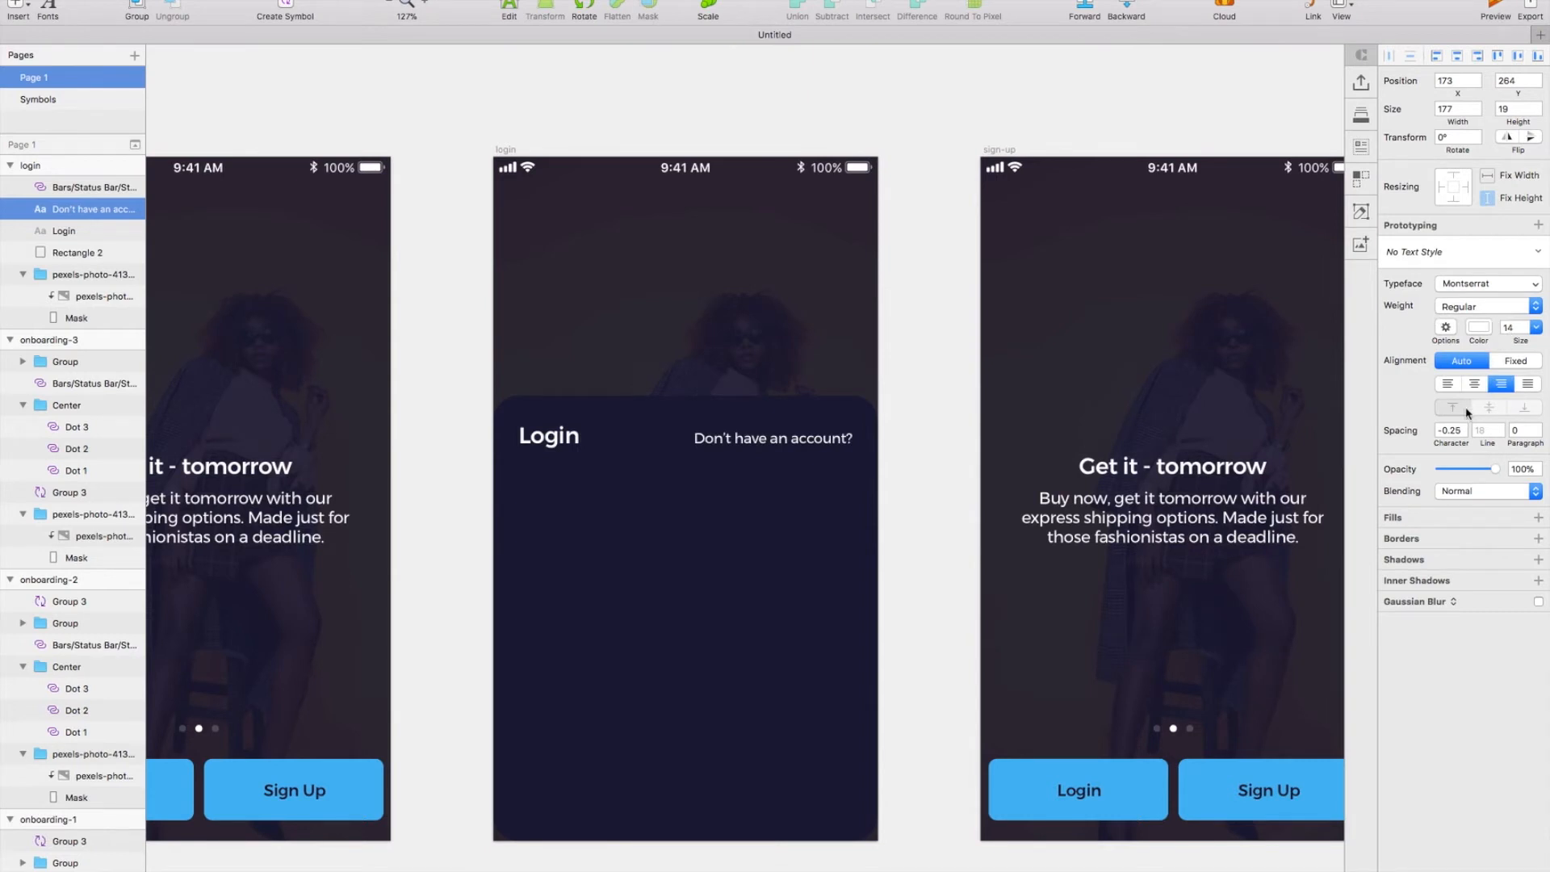
key(Return)
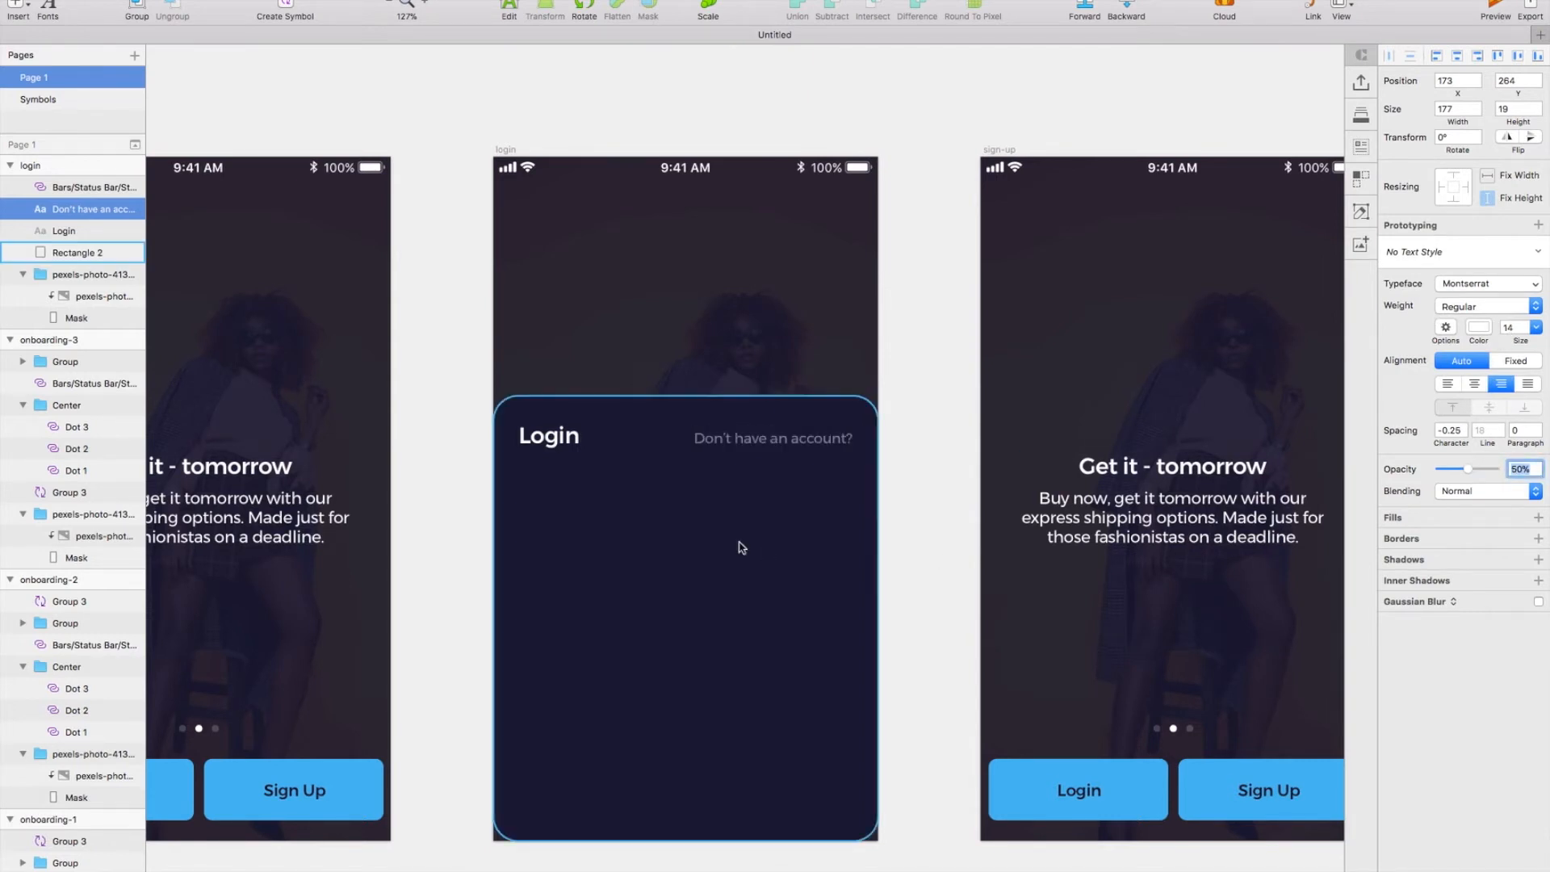
shift+click(553, 437)
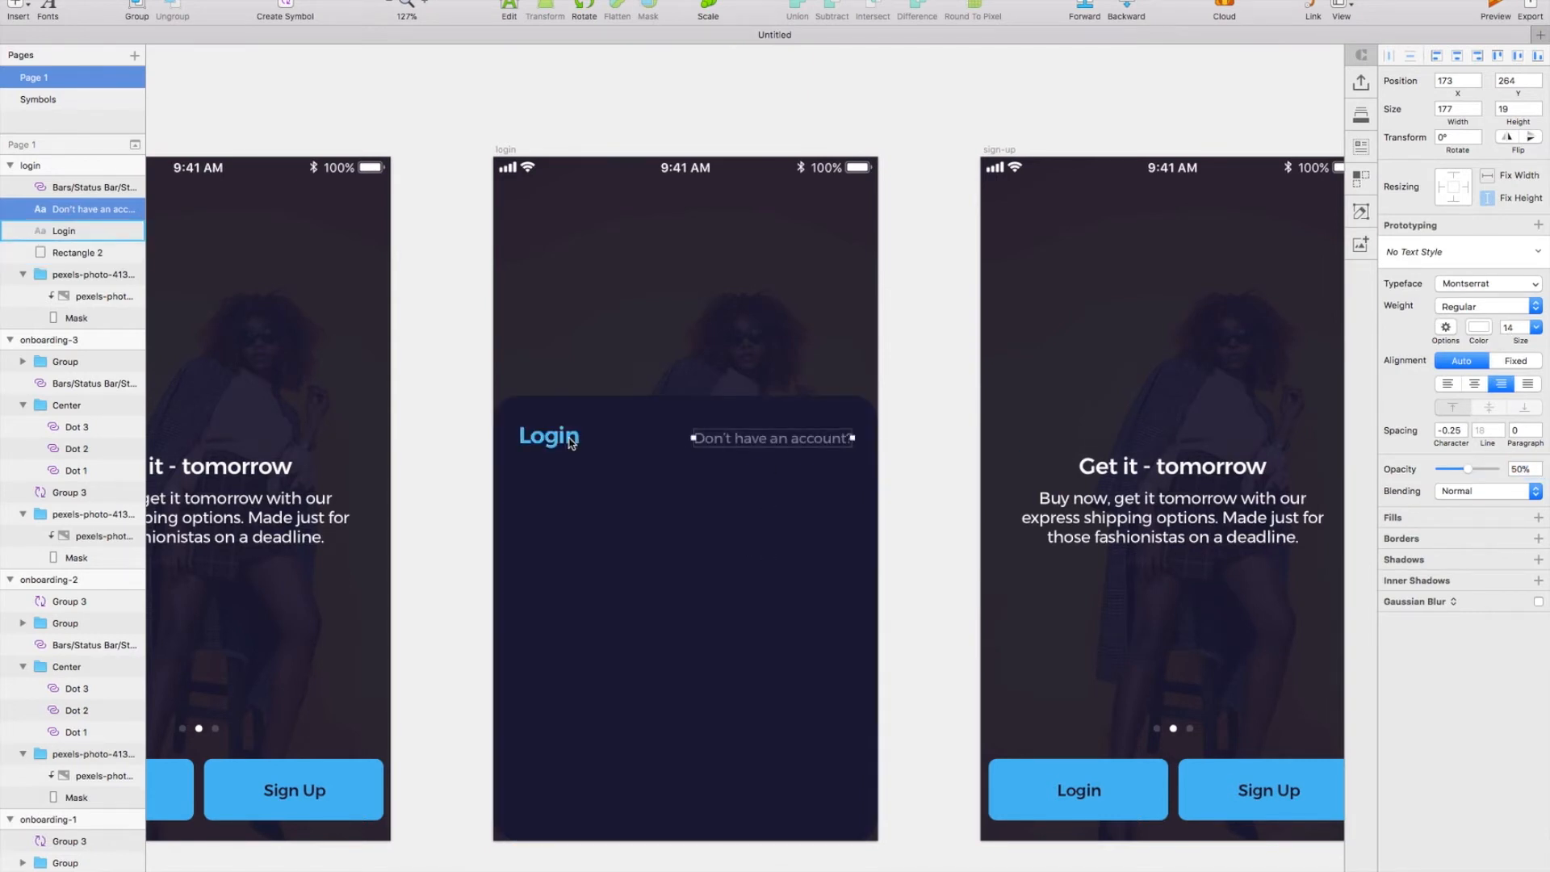
click(917, 453)
Step: Draw a rounded rectangle about 299 by 60 below the Login heading and set its corner radius to 4
click(19, 7)
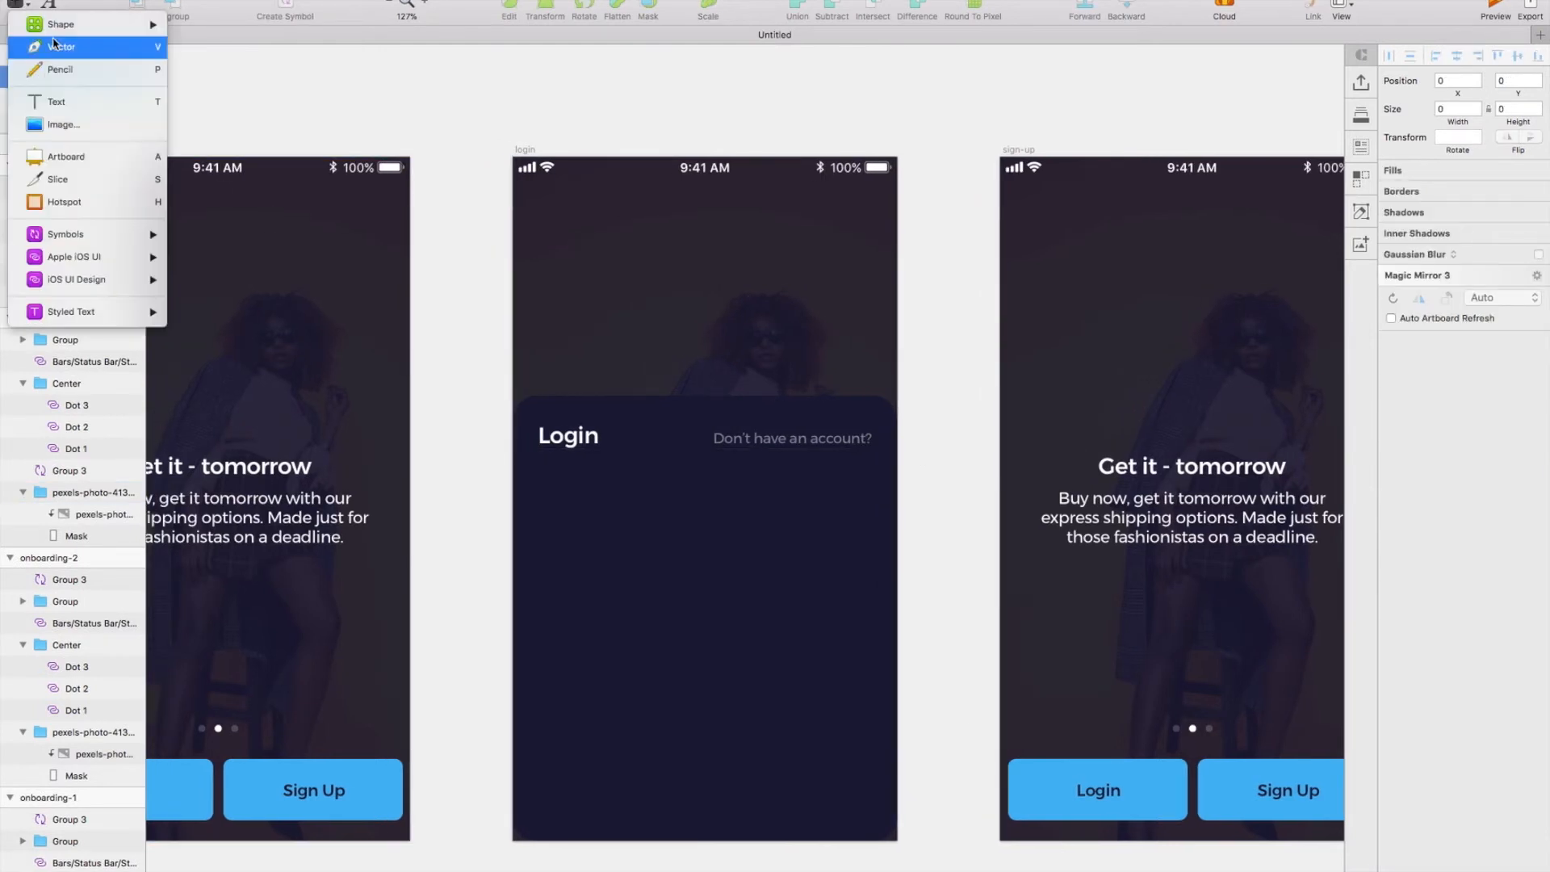
mouse_move(121, 24)
click(216, 114)
drag(560, 486, 866, 547)
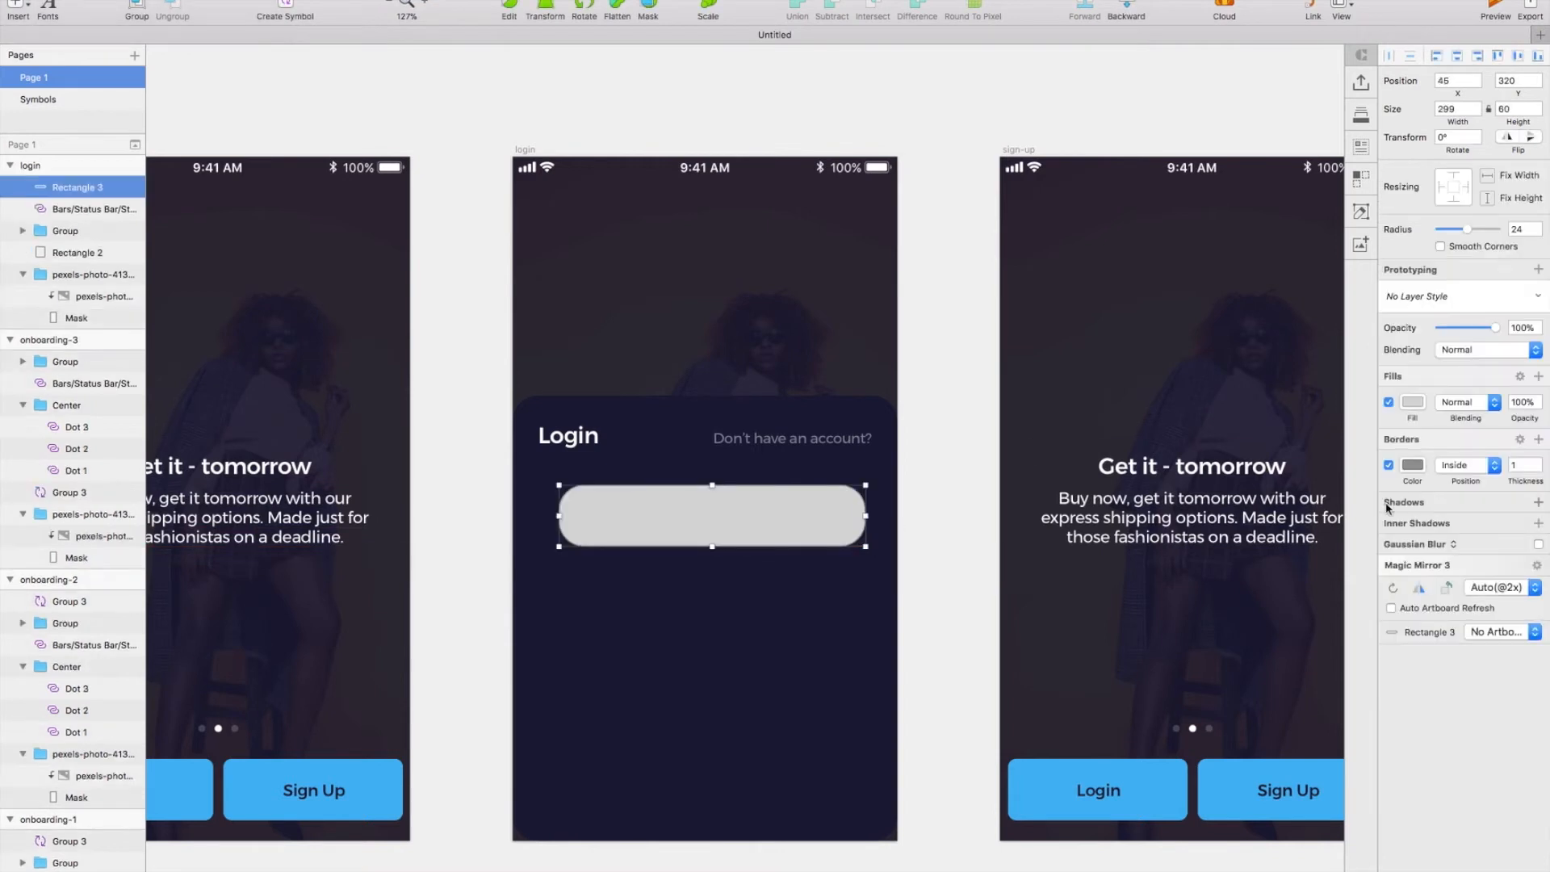
text(4)
key(Return)
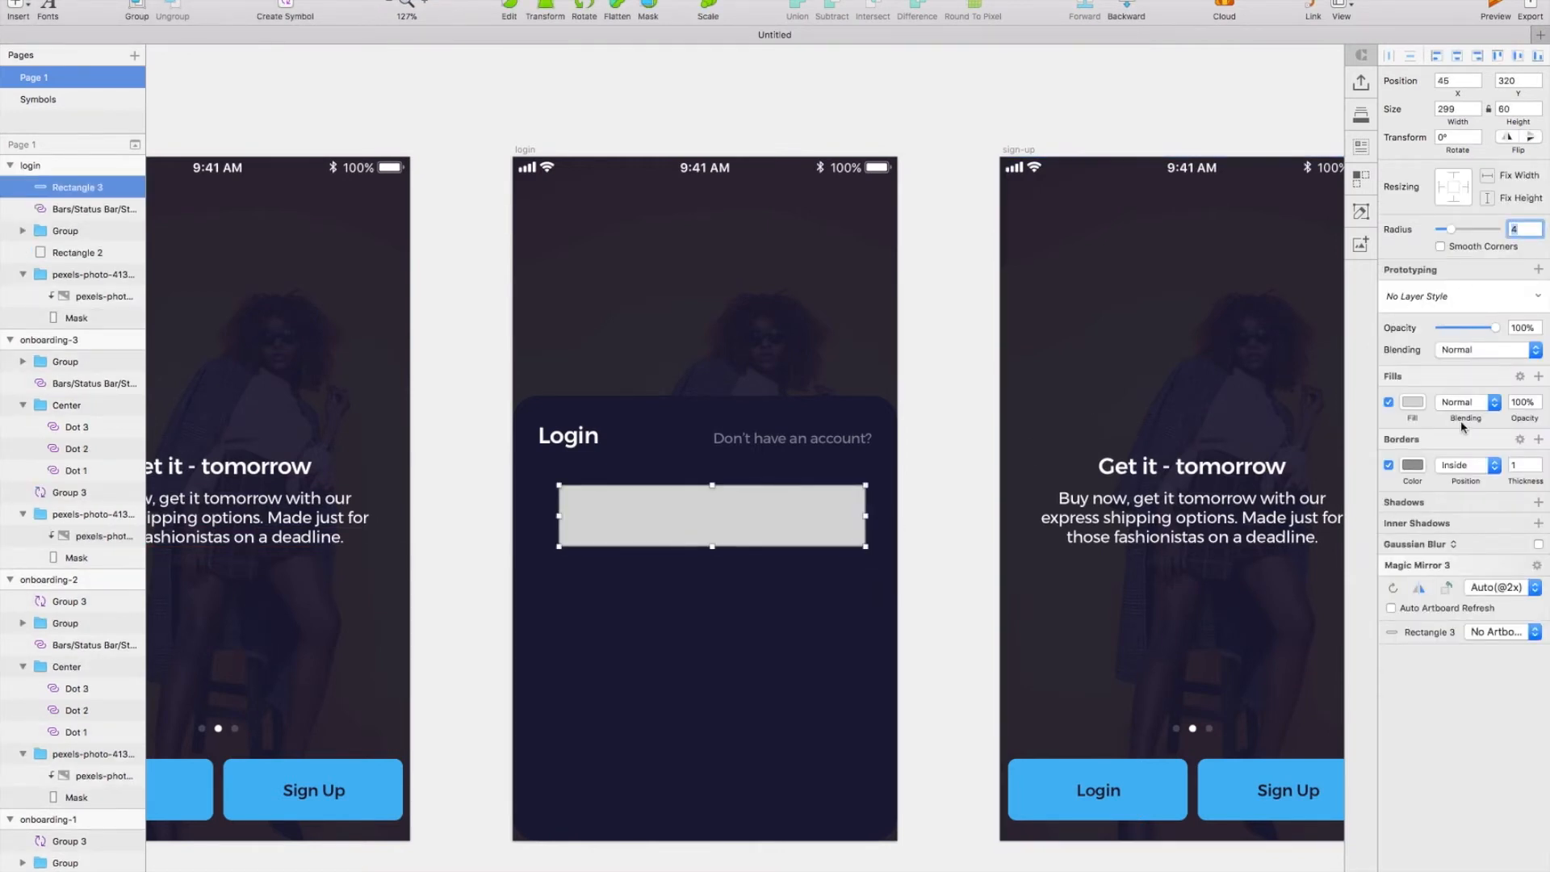
Step: Disable the new rectangle's border and fill it with 3A3A67
click(1388, 466)
click(1413, 403)
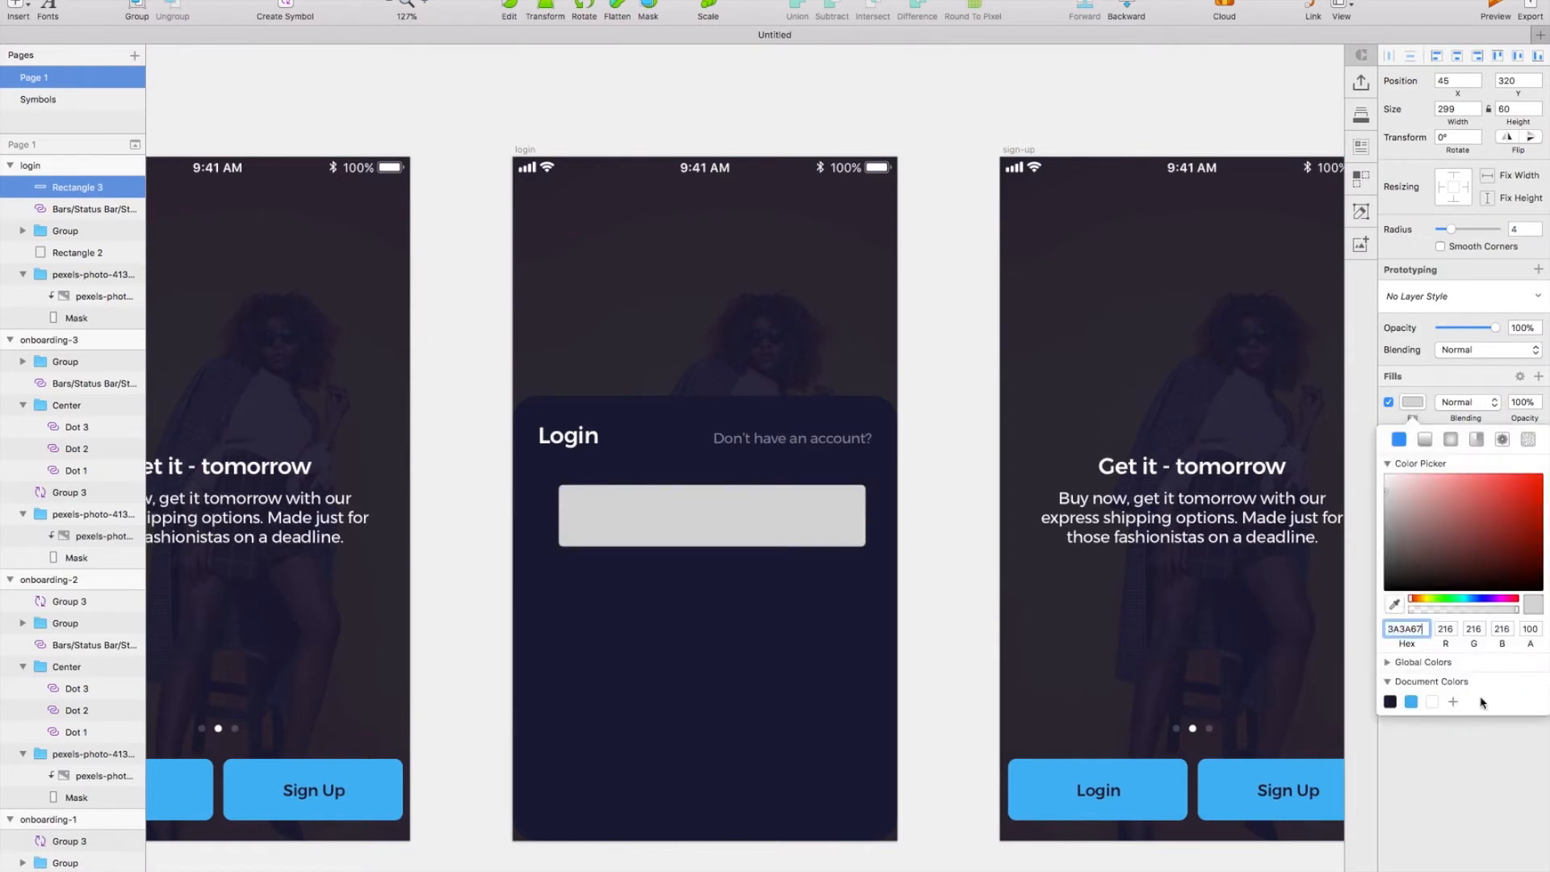
text(3A3A67)
key(Return)
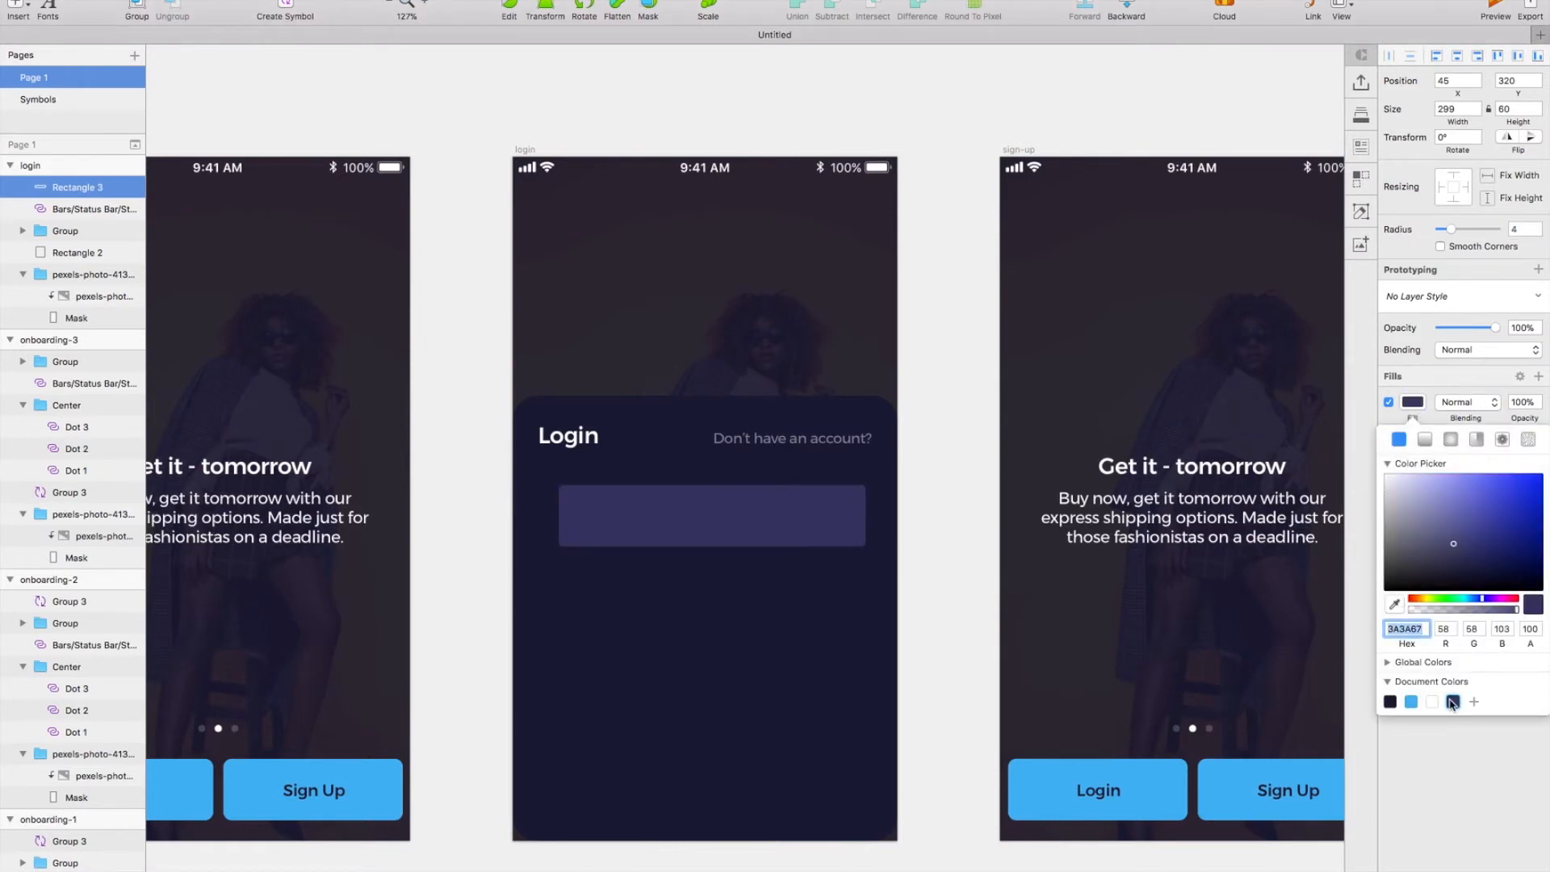
click(832, 523)
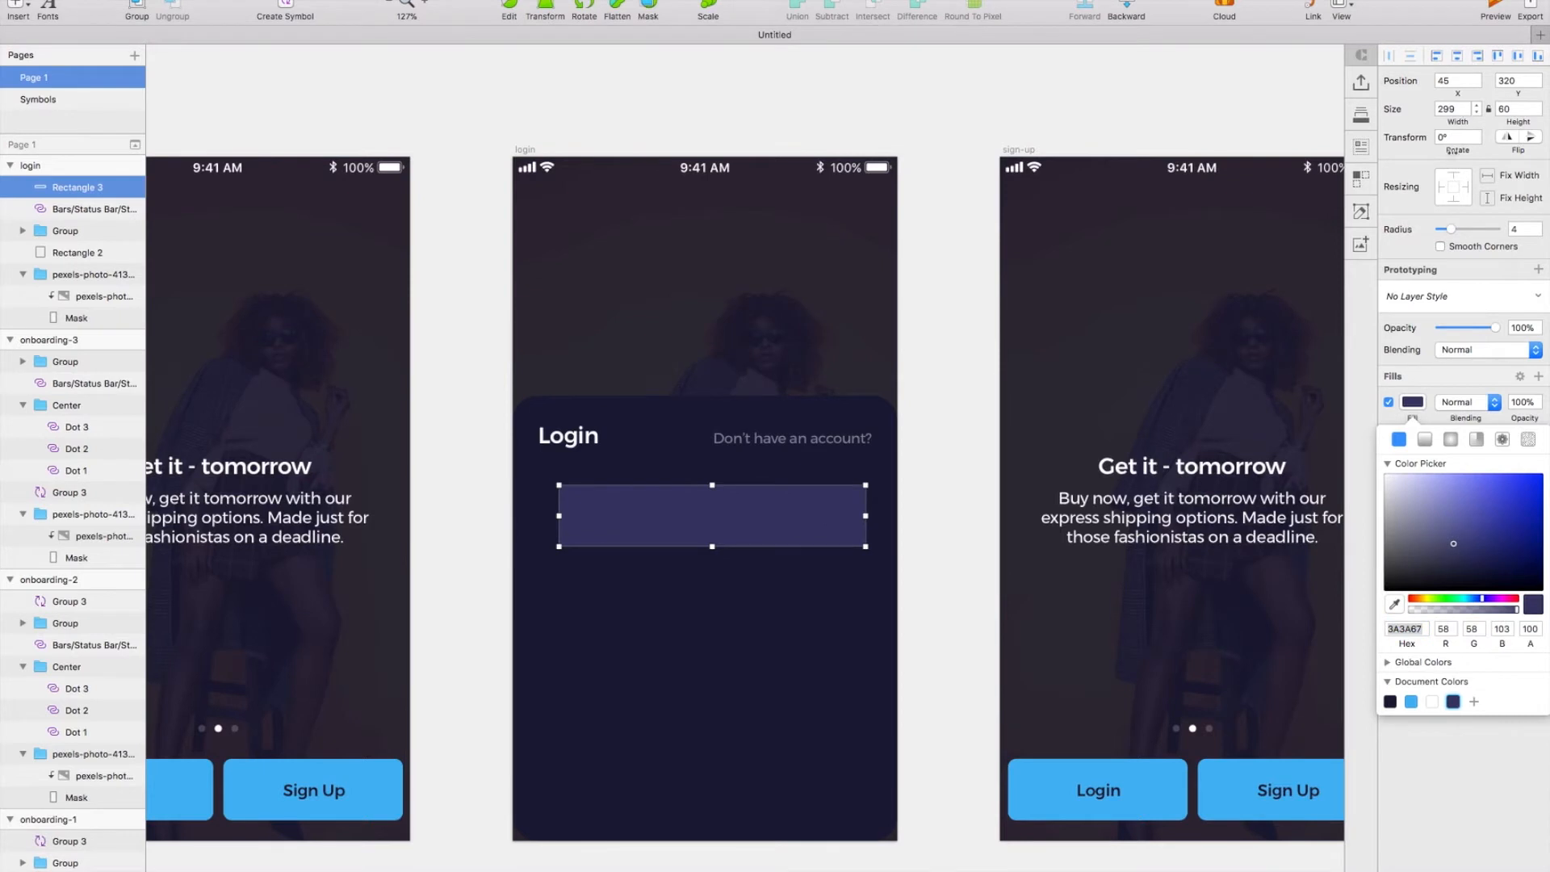
Step: Widen the purple rectangle to 350 and position it at X 13, Y 310, just under the heading row
drag(865, 515, 898, 514)
drag(806, 523, 842, 494)
click(976, 565)
scroll(976, 564, left, 1)
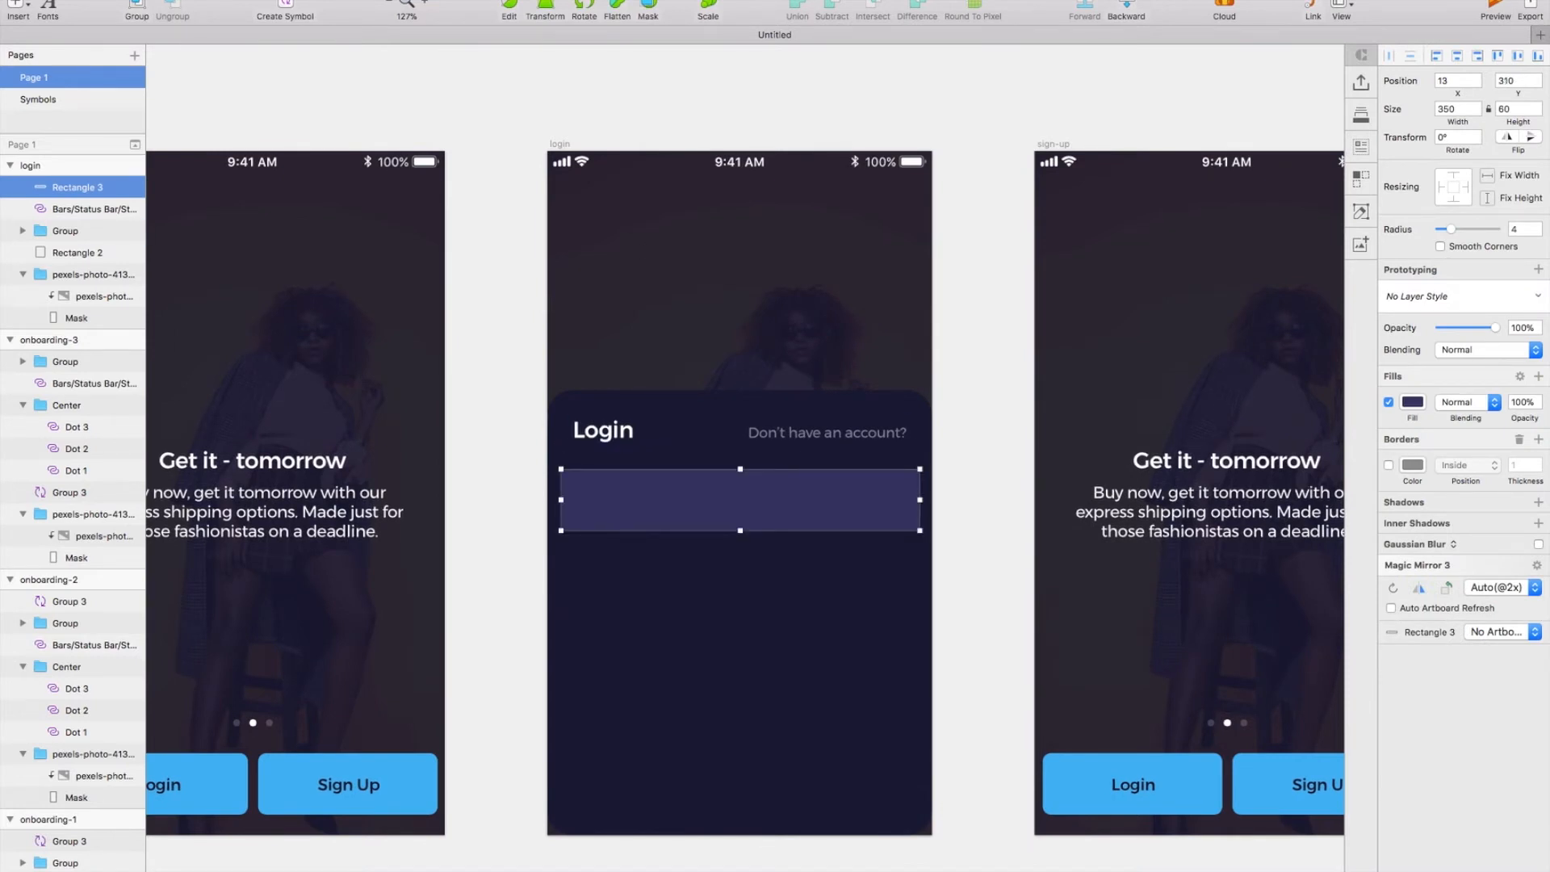
Step: Insert the square Facebook icon from the FontAwesome icon set using the Icon Font plugin
click(529, 0)
mouse_move(440, 0)
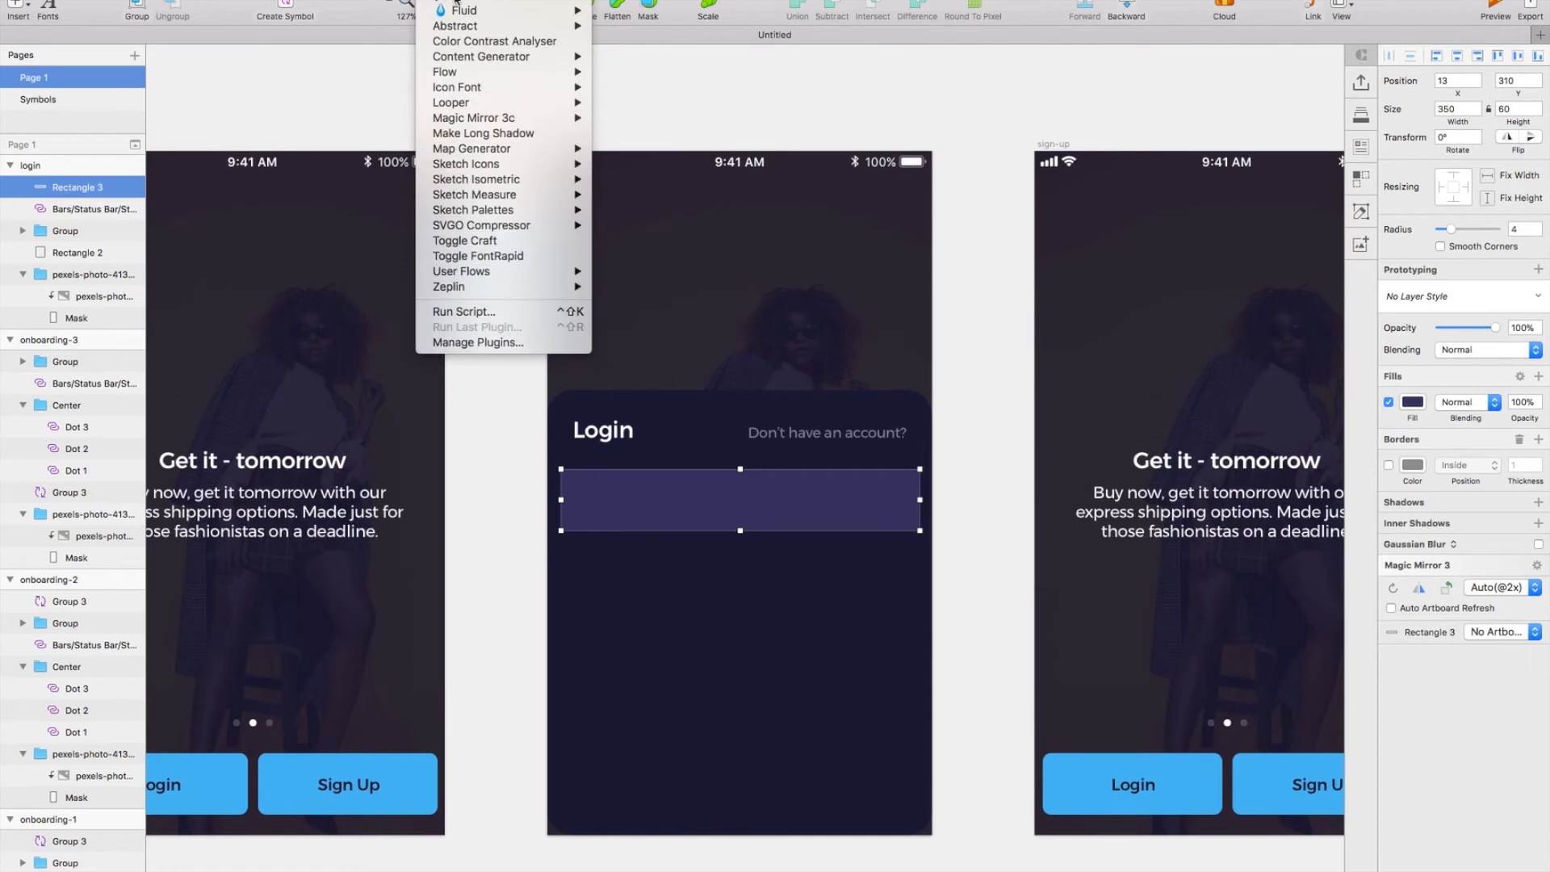
mouse_move(501, 87)
mouse_move(686, 87)
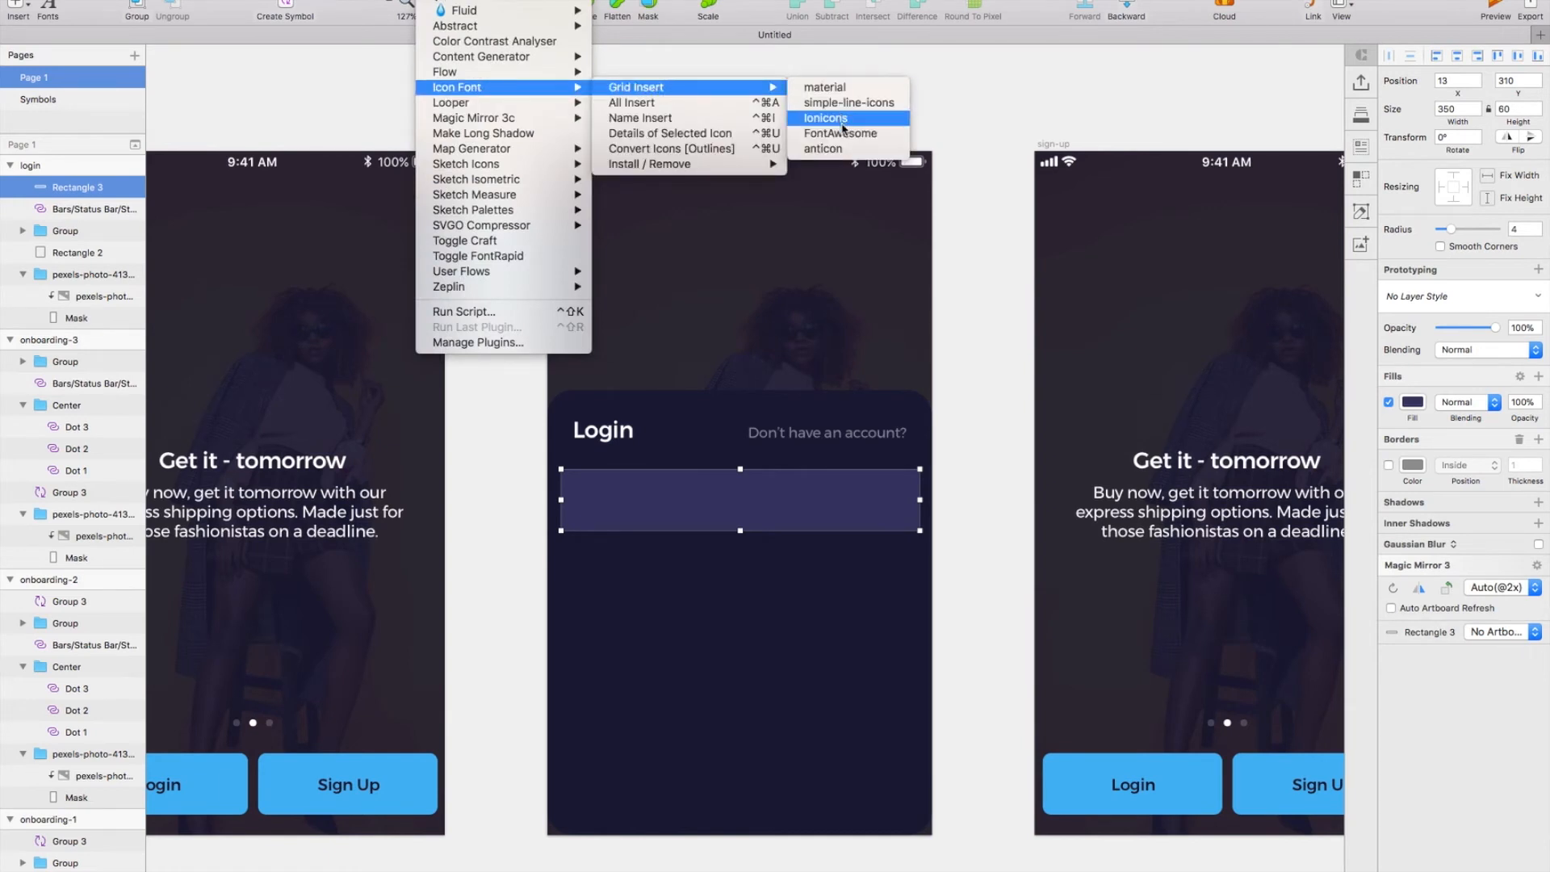
click(852, 134)
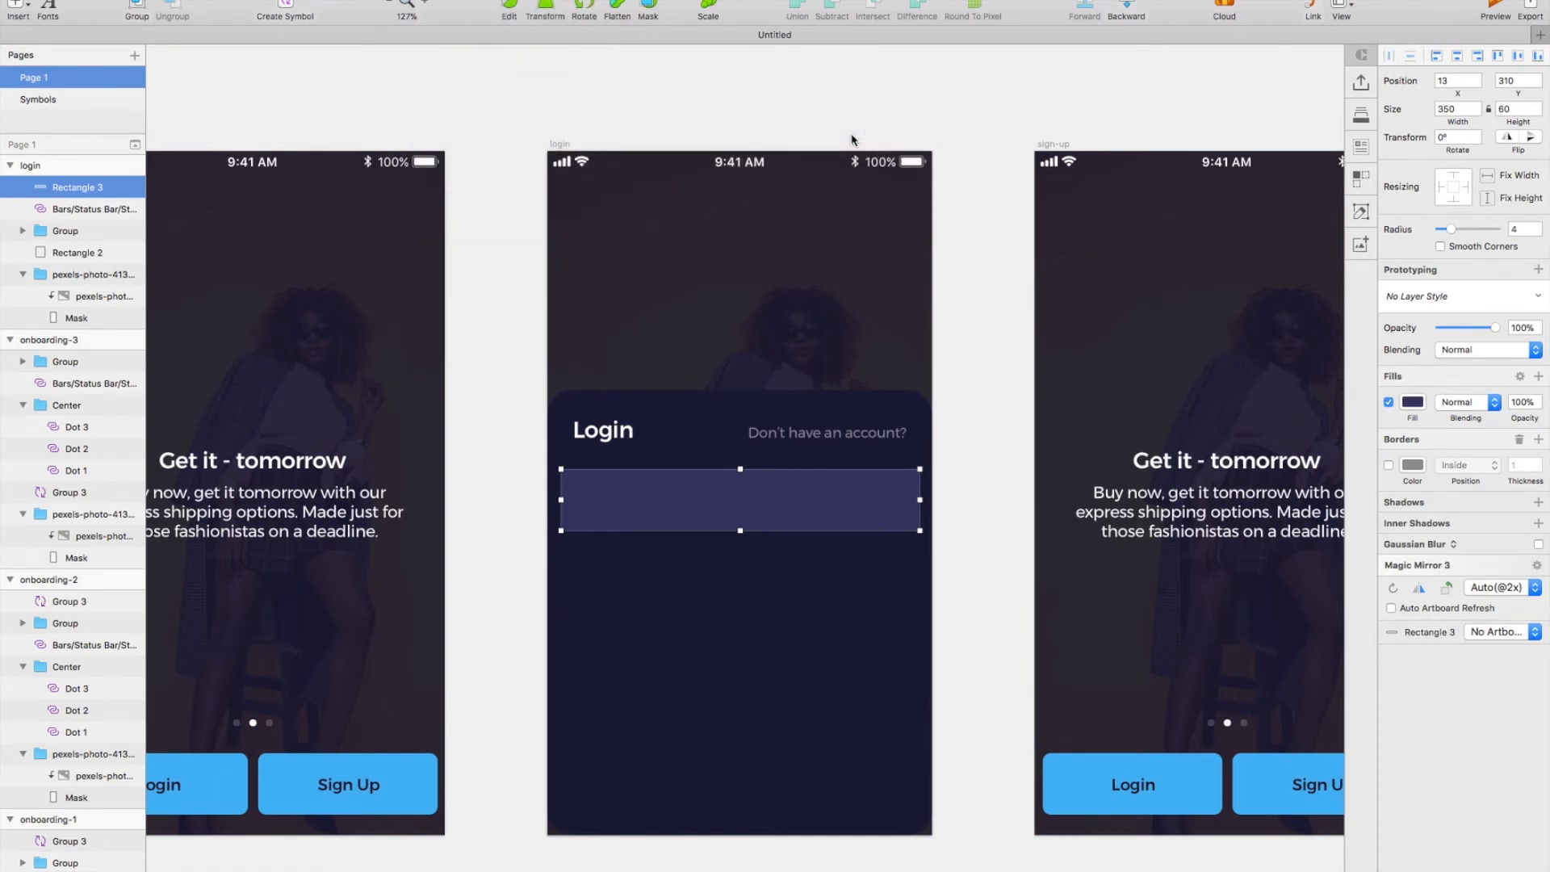
text(facebook)
key(Return)
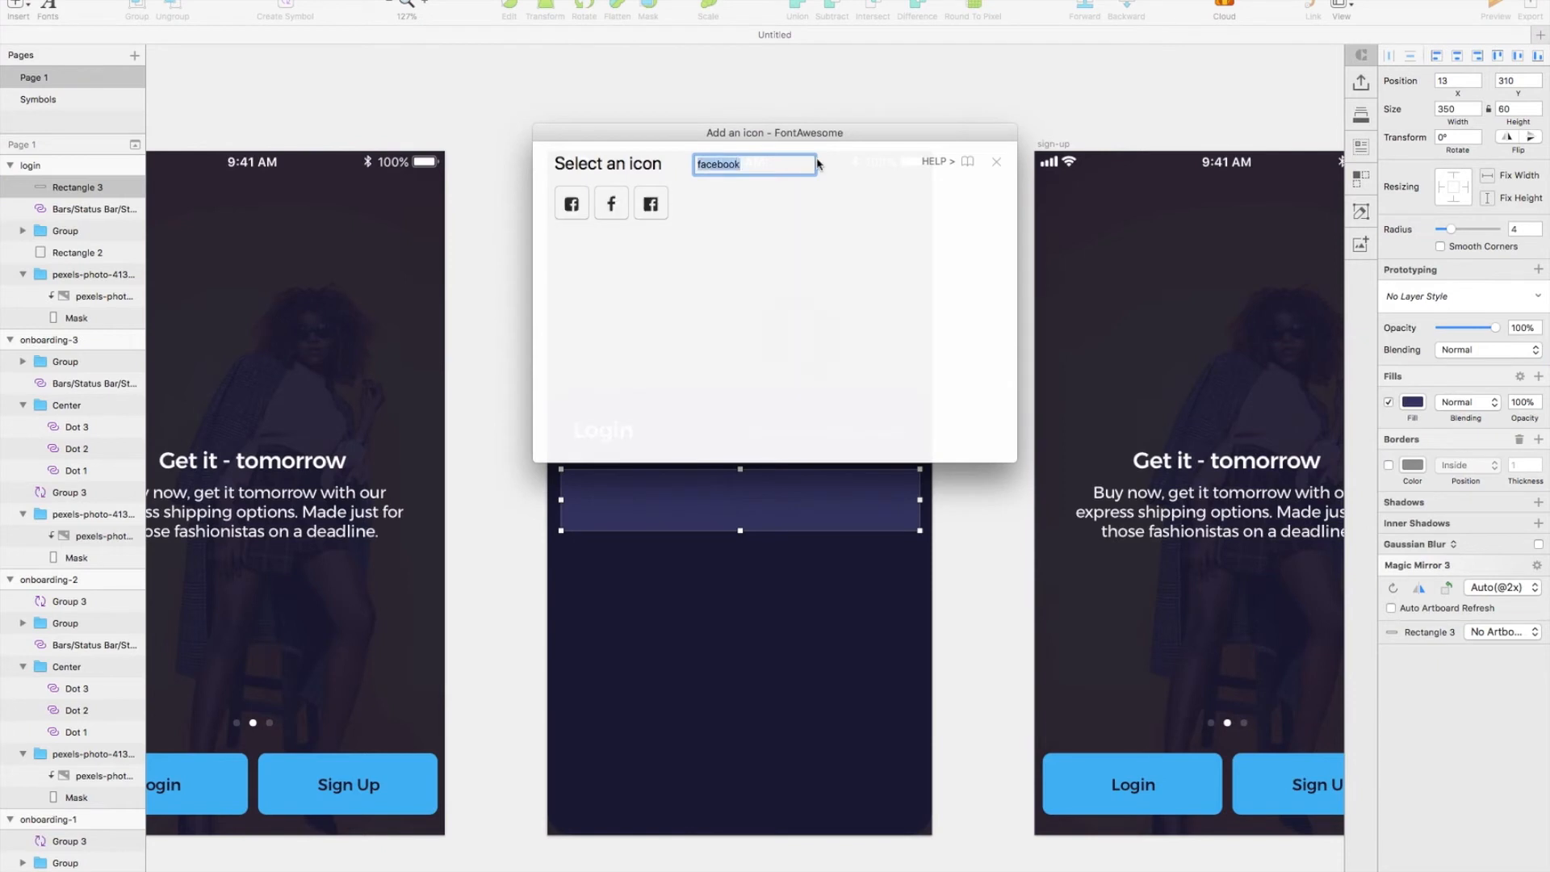
click(646, 211)
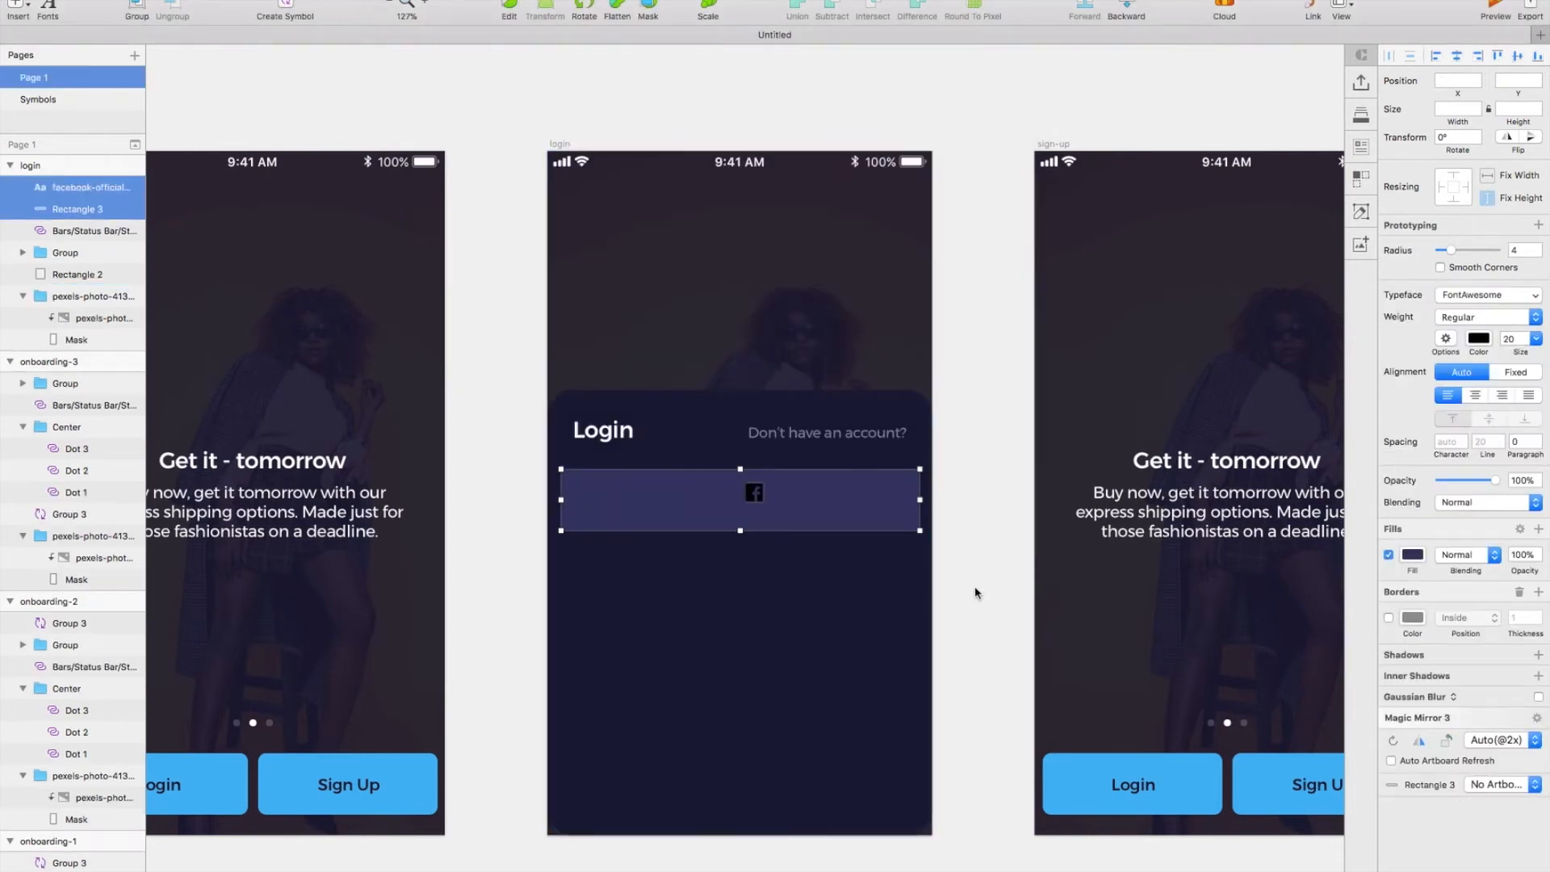
Step: Move the Facebook icon to the left end of the purple rectangle and centre it vertically on the rectangle
drag(740, 498, 636, 498)
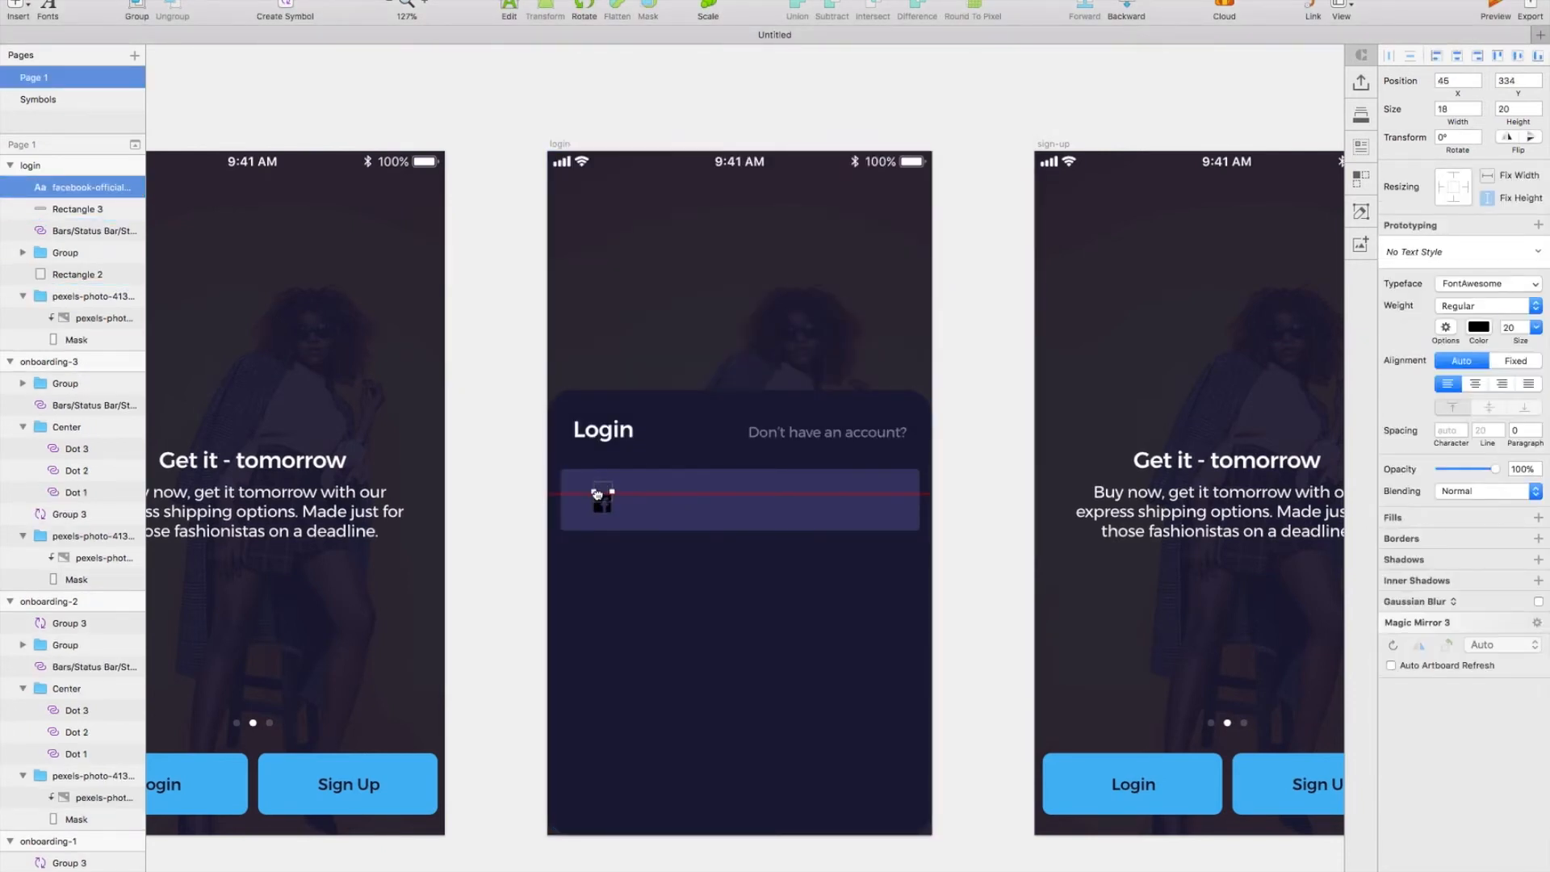
shift+click(617, 489)
click(485, 1)
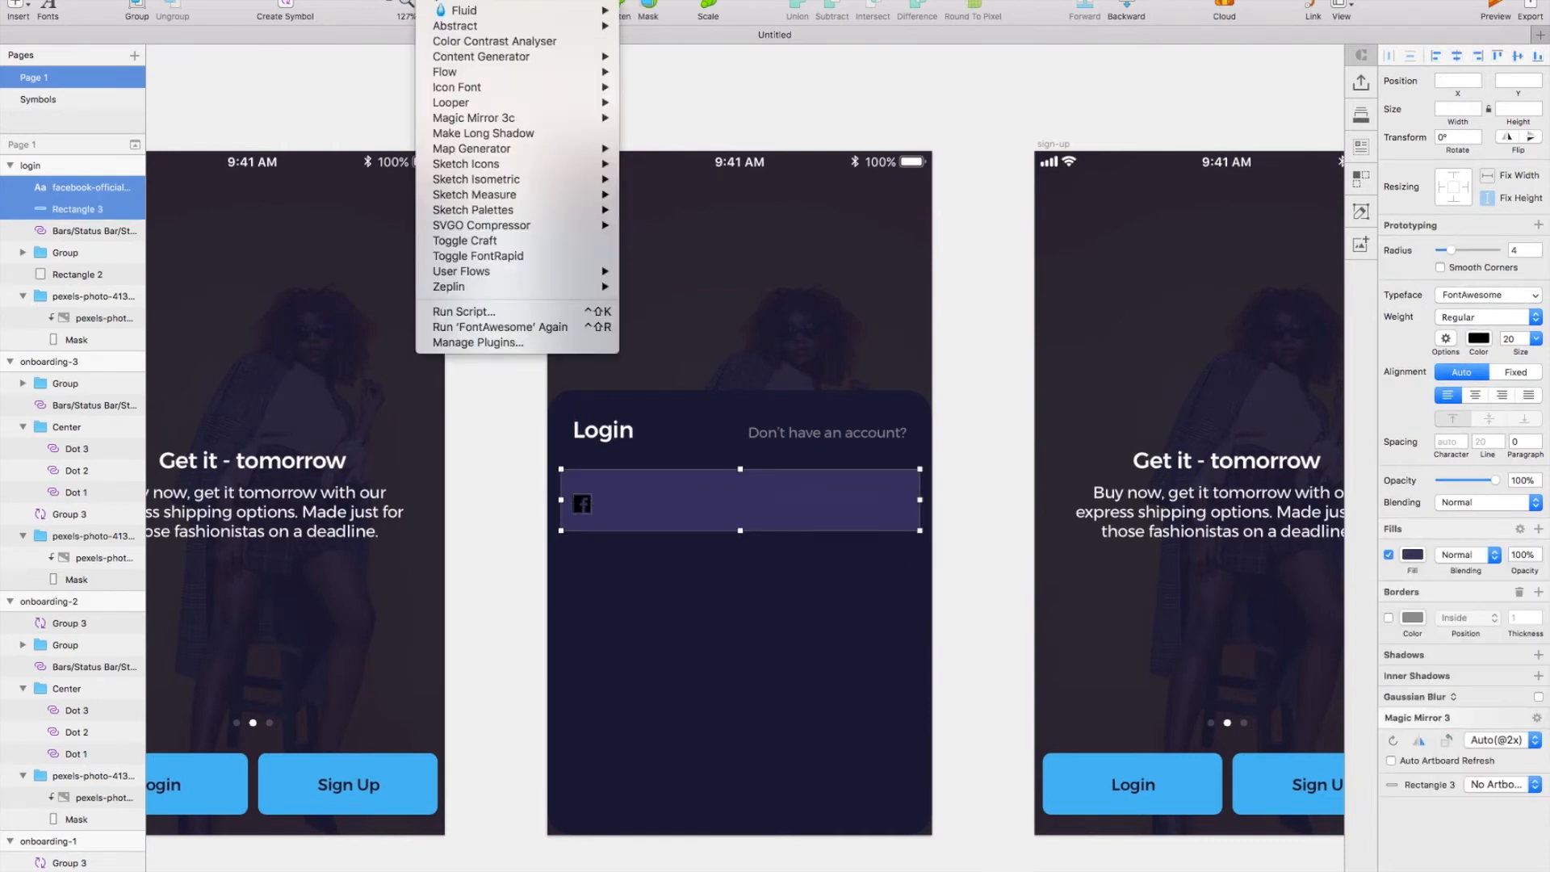
click(549, 185)
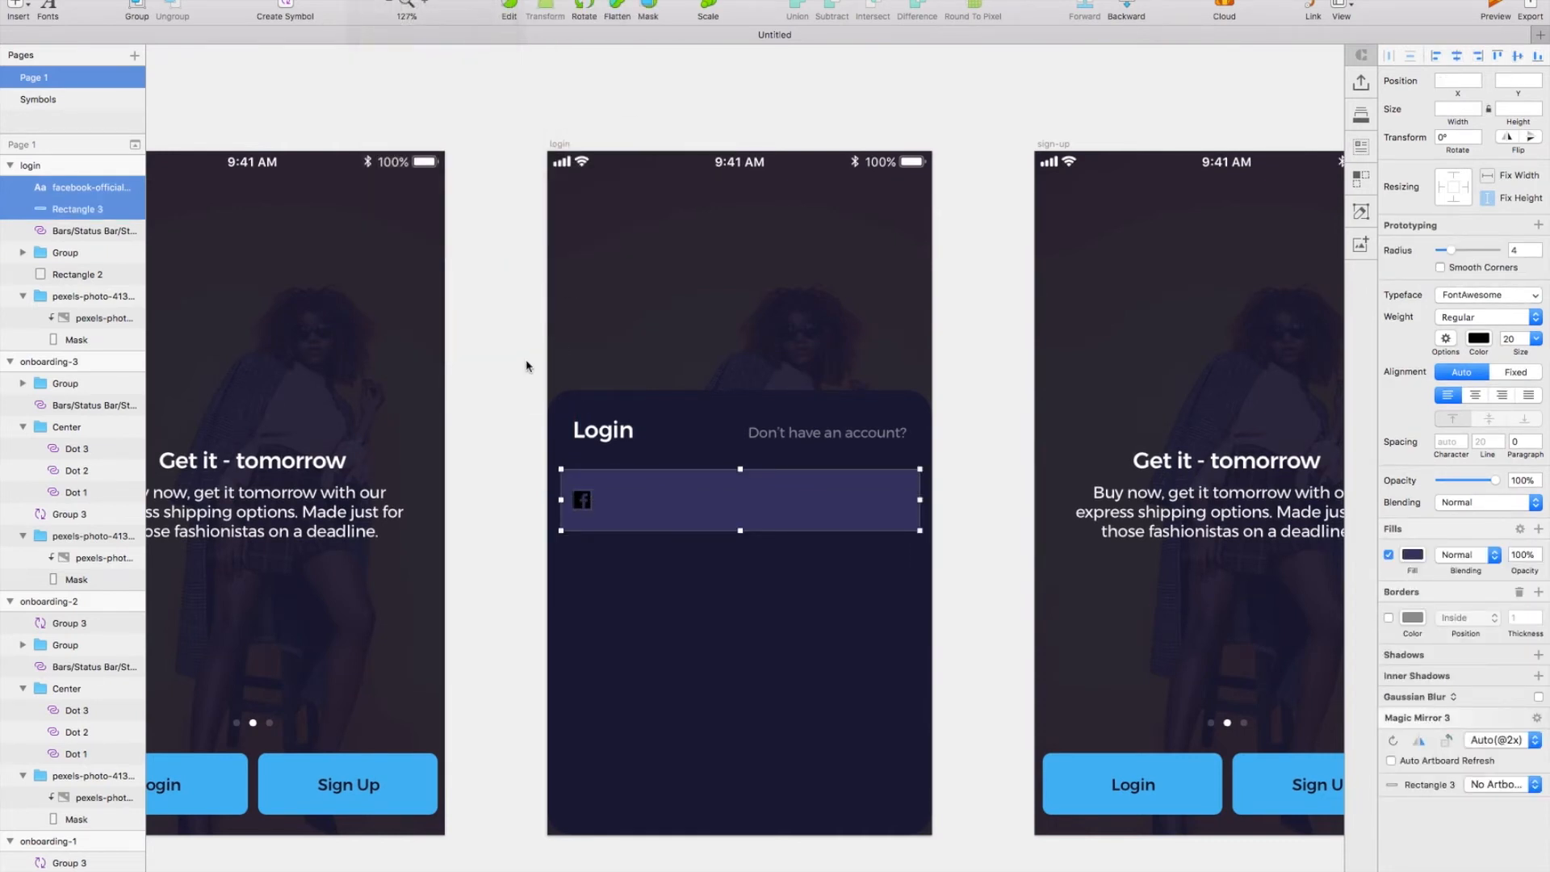
click(526, 379)
Step: Position the Facebook icon at X 33, inset from the rectangle's left edge, and color it white (fff)
click(582, 499)
drag(582, 499, 569, 500)
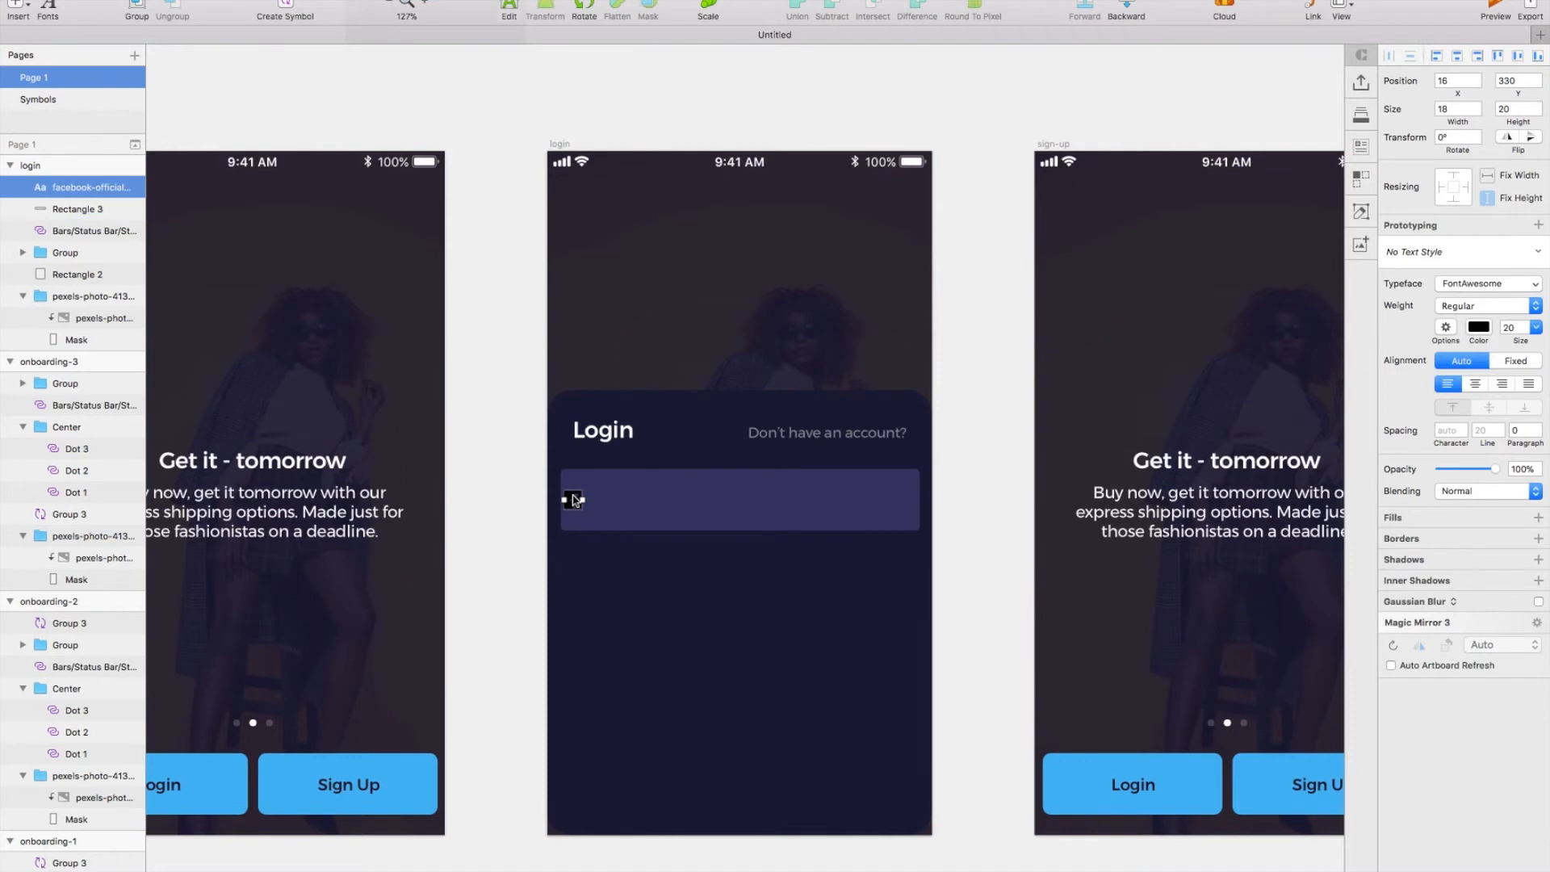
key(shift+Right)
click(1479, 326)
text(fff)
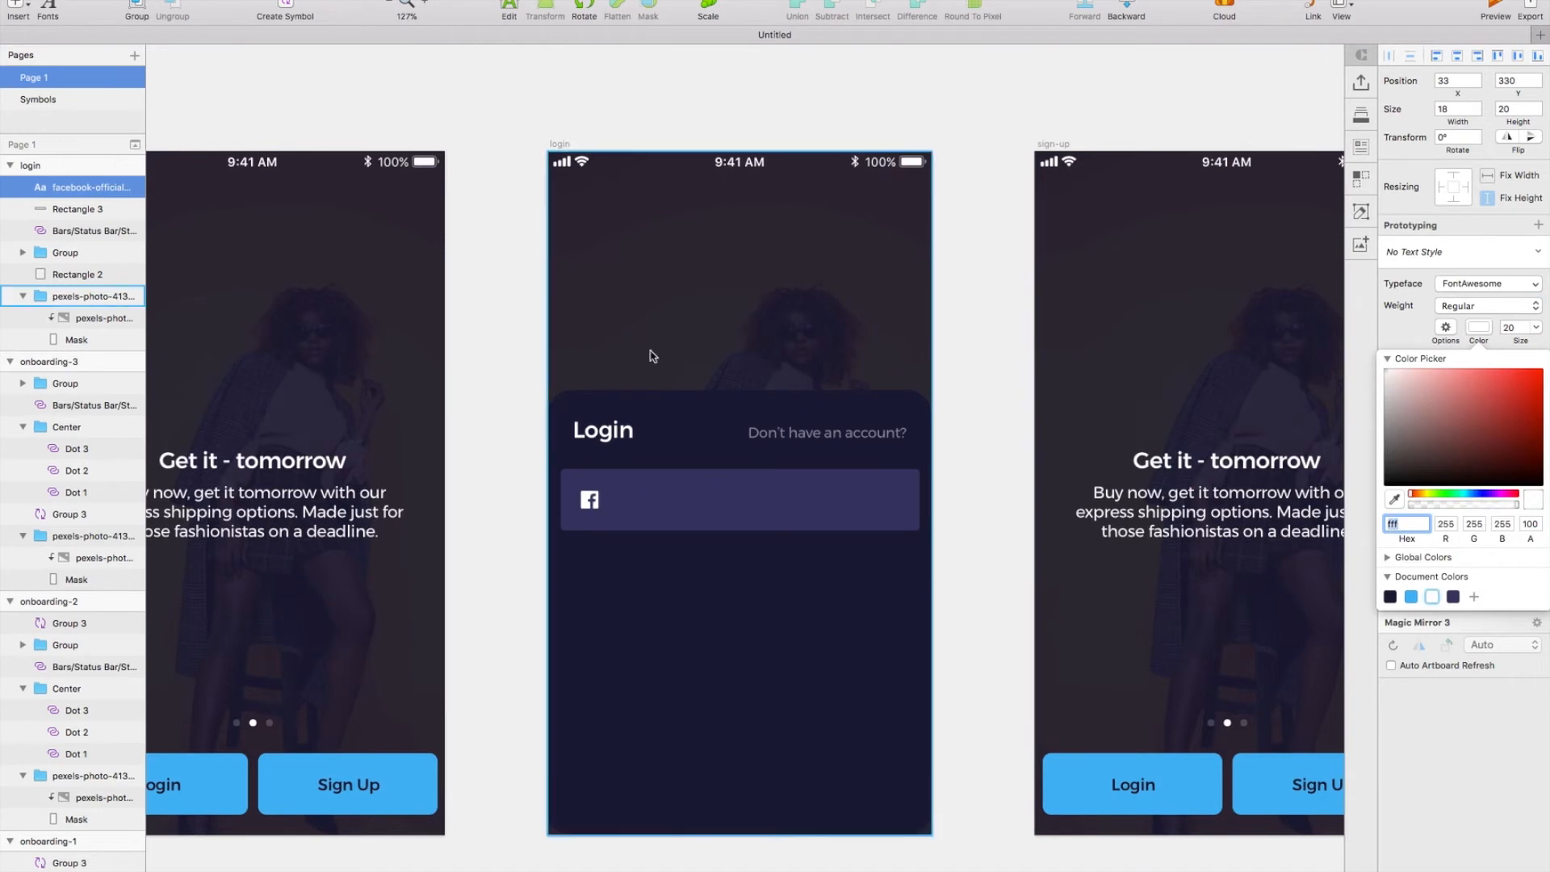
click(18, 9)
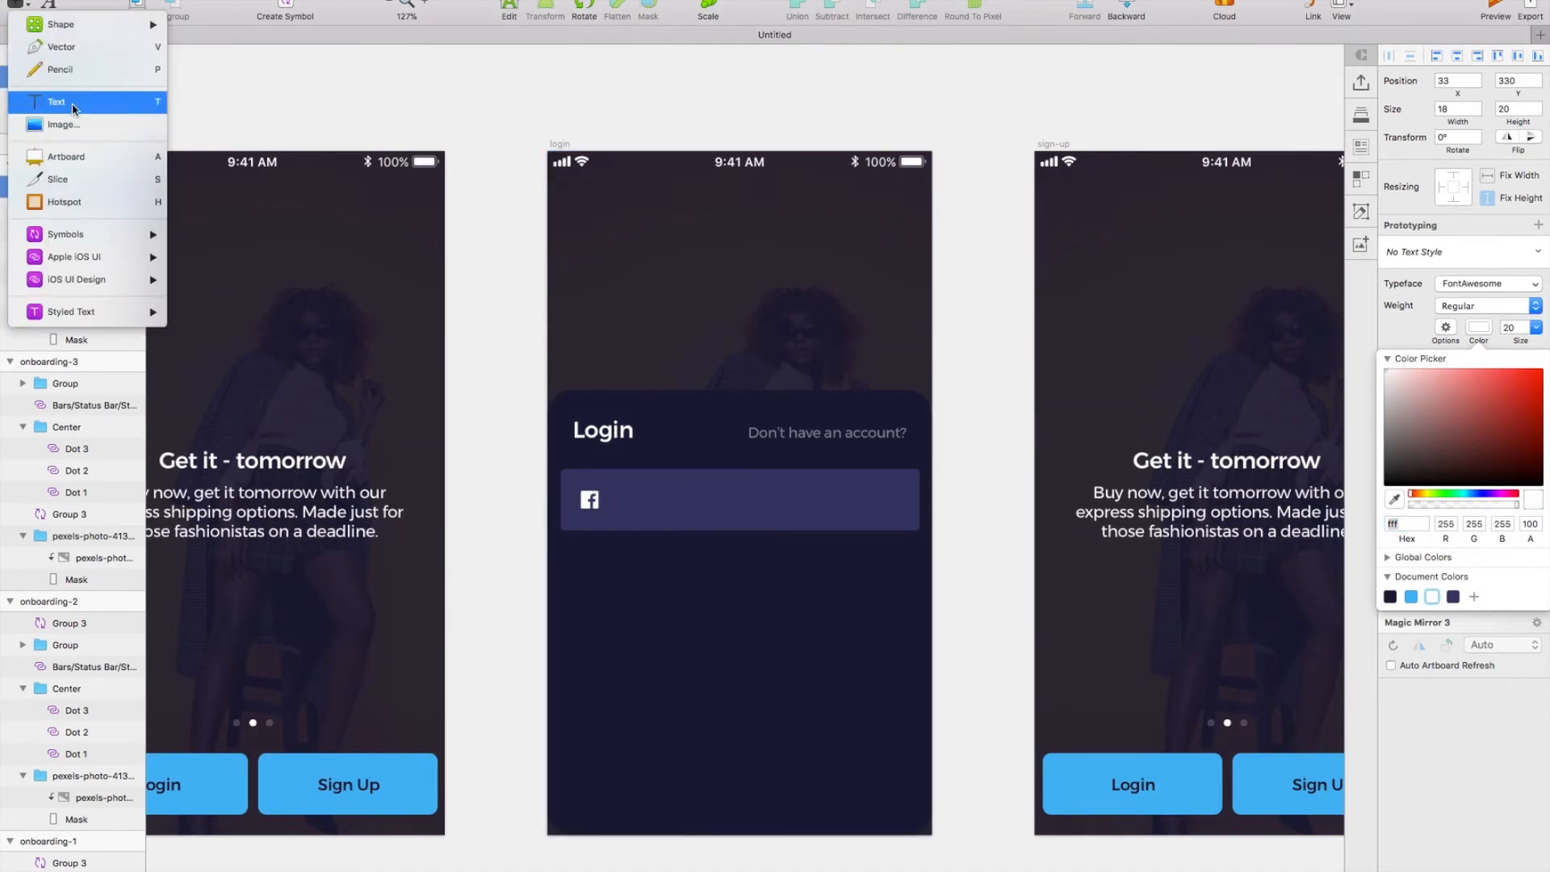
click(56, 102)
click(620, 500)
text(Sign up with Facebook)
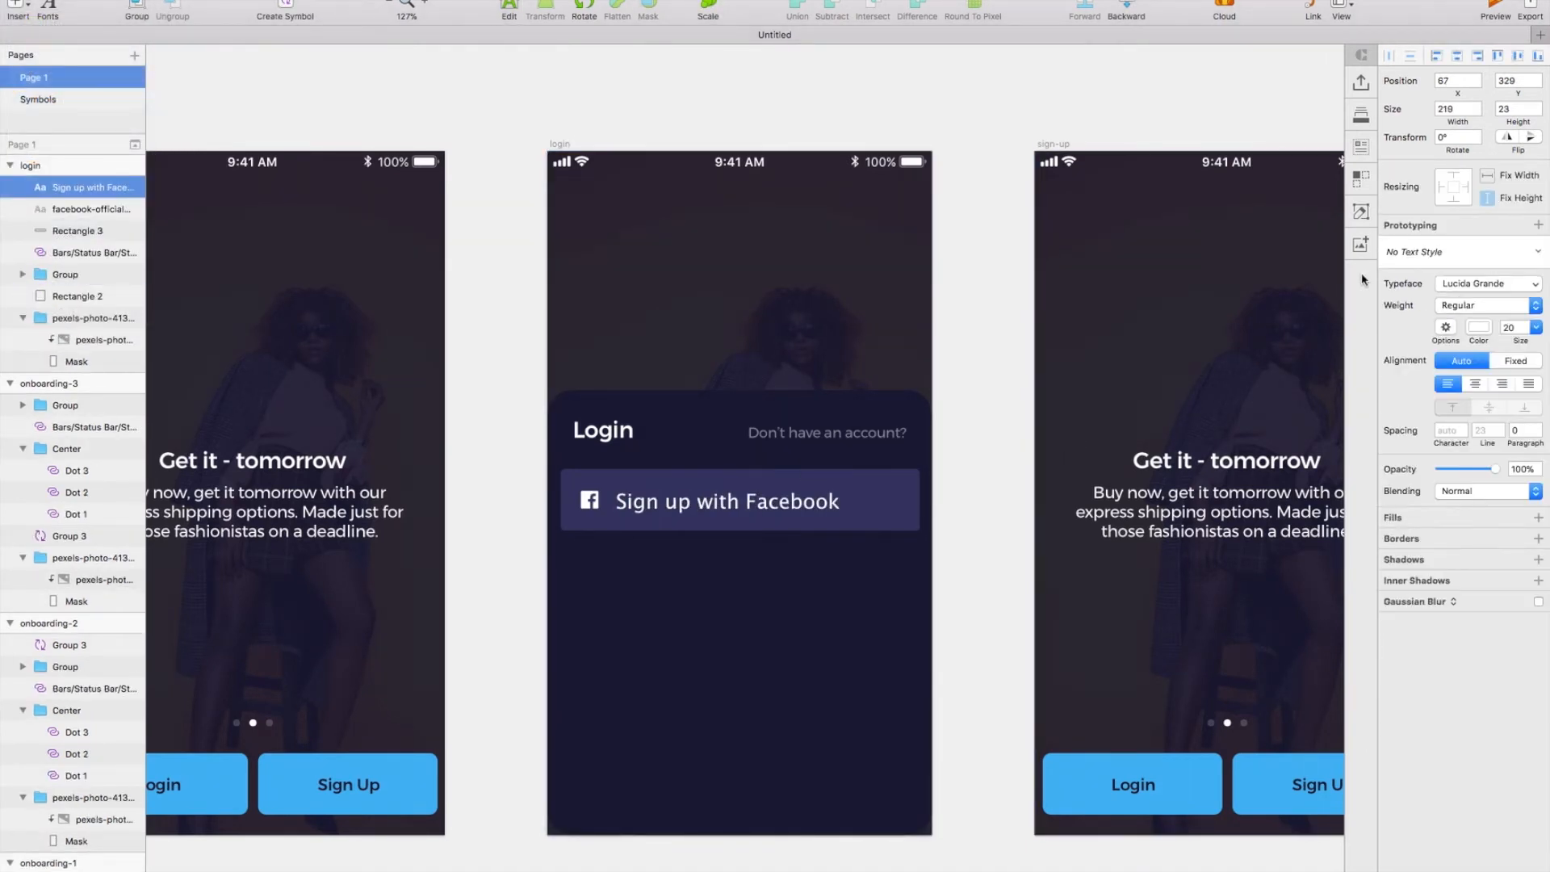
click(1448, 284)
text(mont)
click(1427, 384)
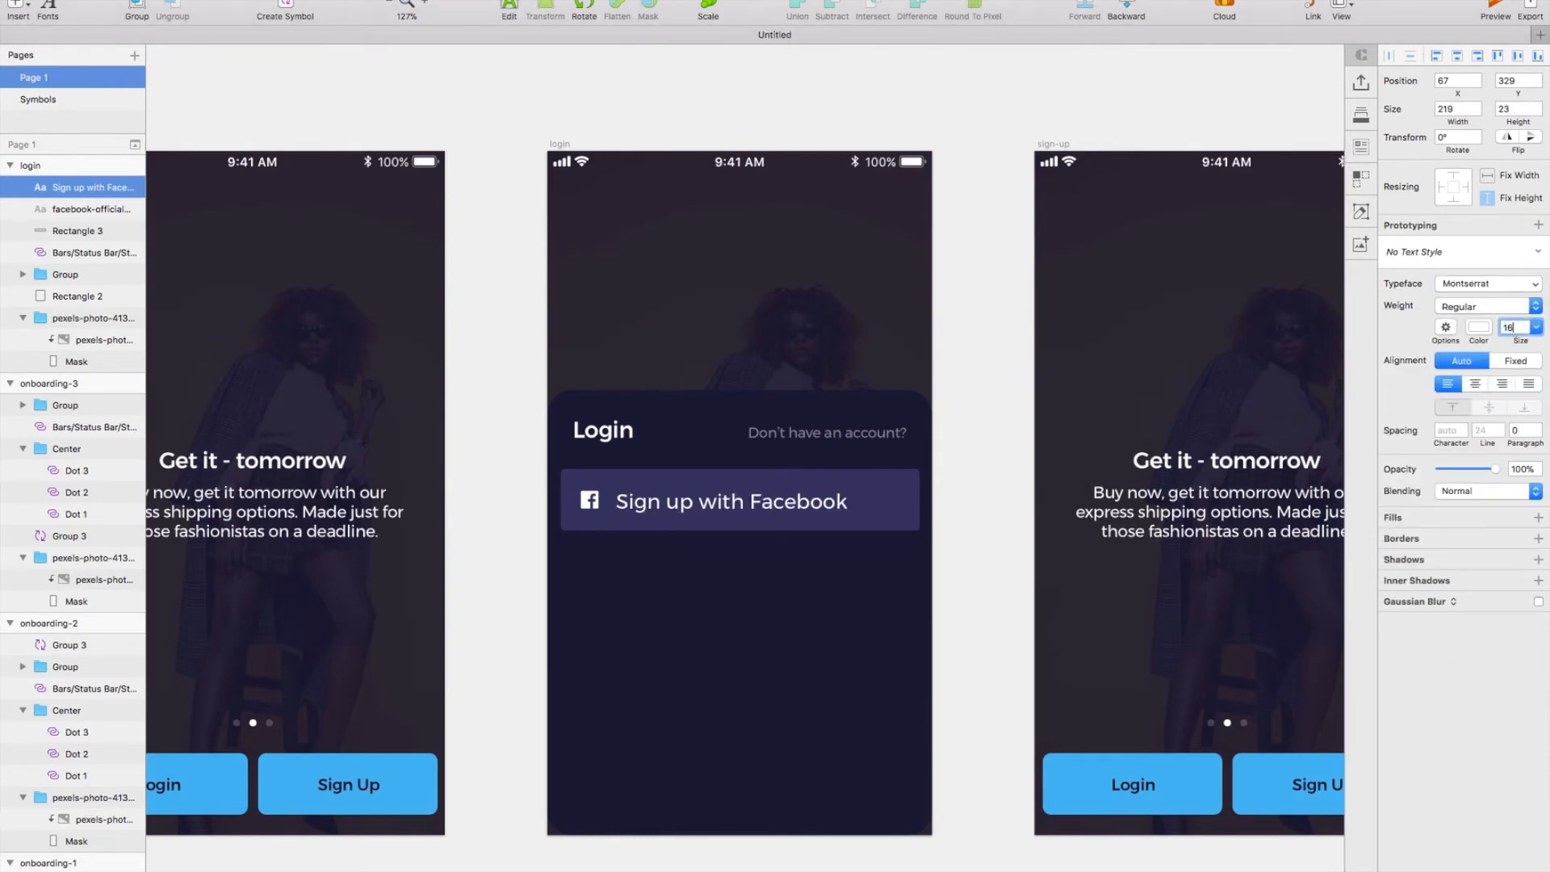
text(16)
key(Return)
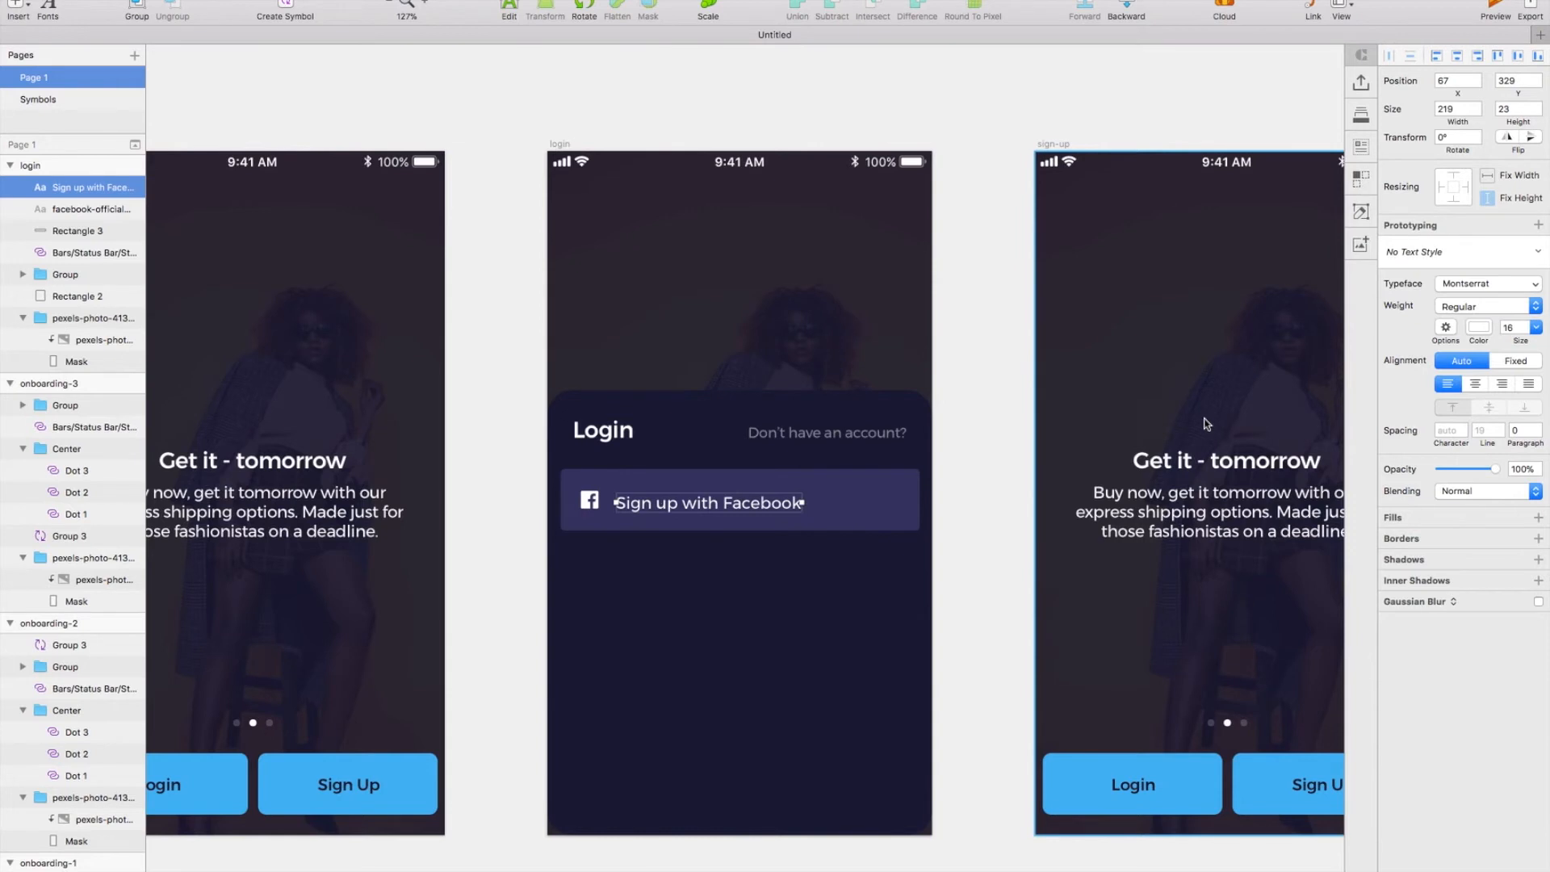
key(BackSpace)
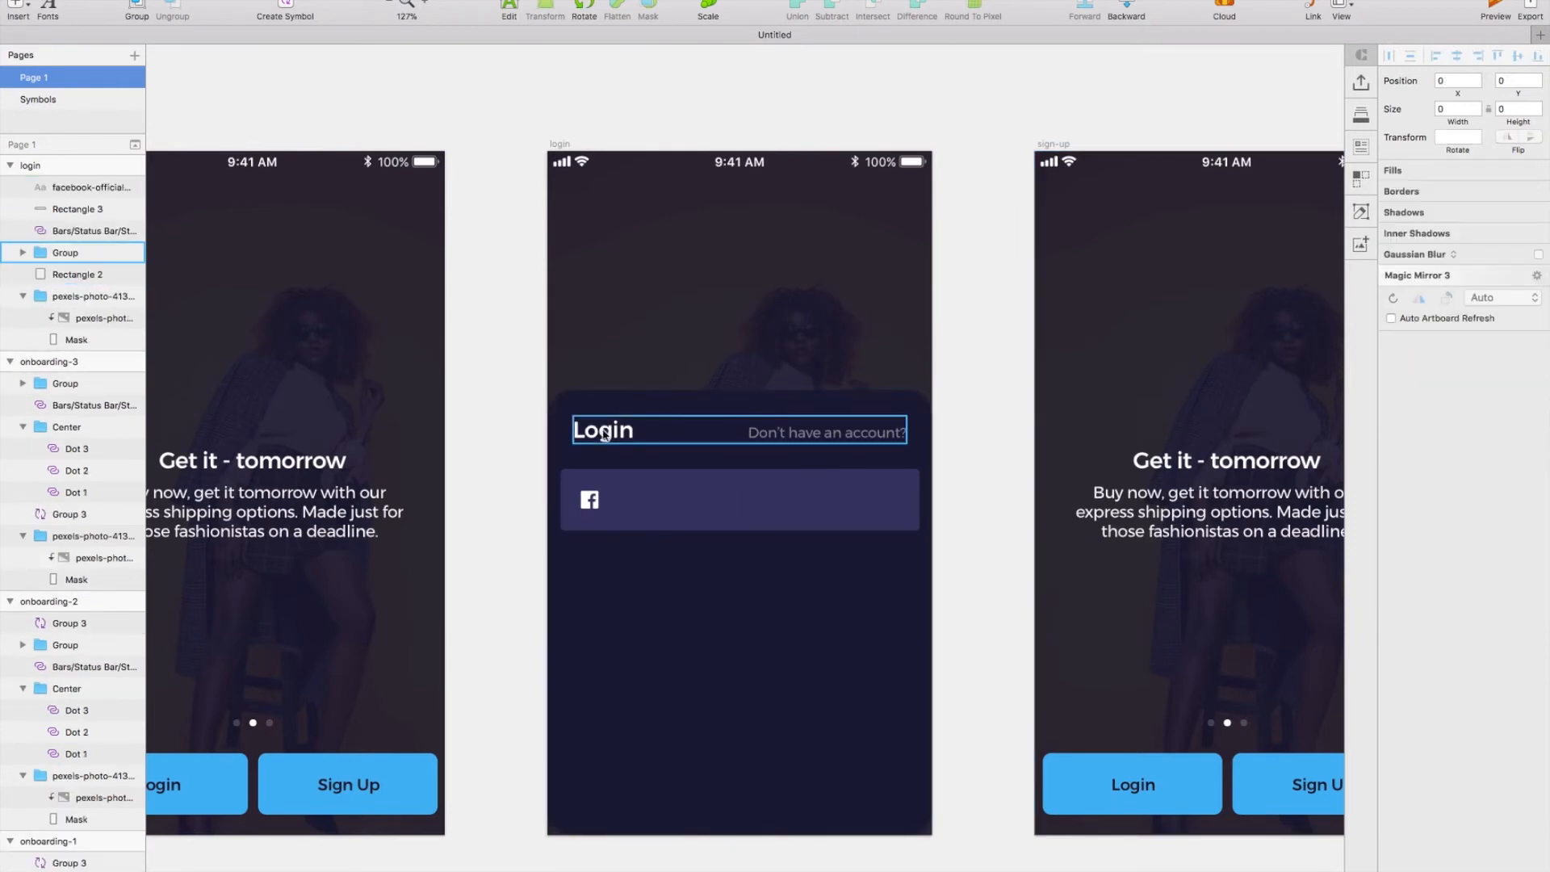
Step: Paste a copy of the Login heading into the purple rectangle and place it beside the Facebook icon
click(686, 513)
key(super+v)
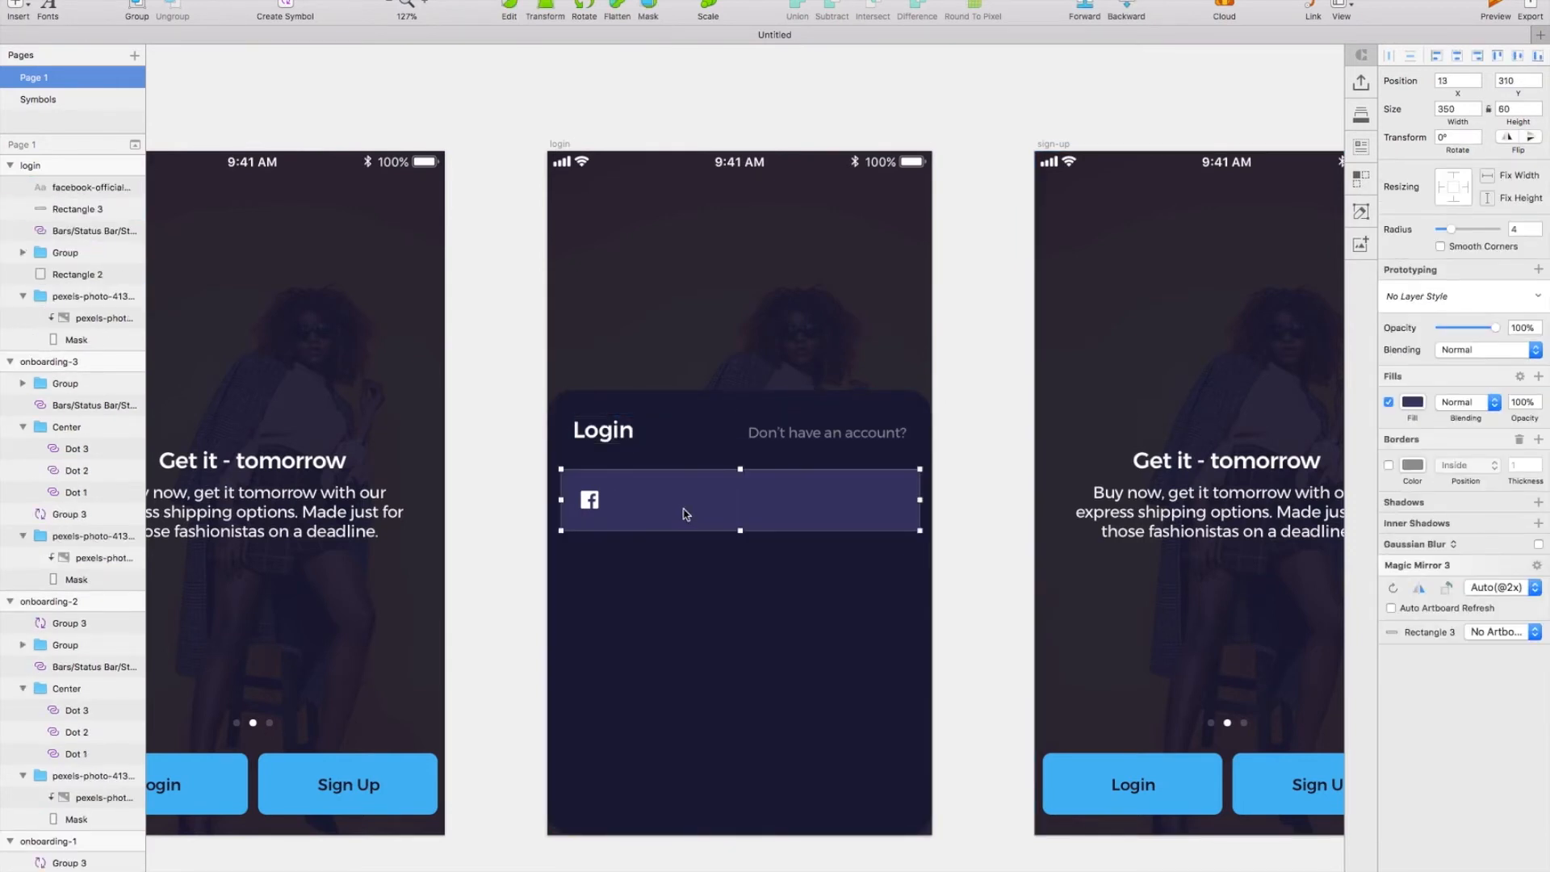
key(shift+Down)
key(shift+Down)
key(shift+Right)
key(shift+Down)
key(shift+Down)
key(shift+Down)
key(shift+Right)
key(shift+Right)
key(shift+Right)
drag(658, 492, 653, 501)
Step: Set the pasted Login text's weight to Regular and font size to 16, keeping it next to the Facebook icon
click(1499, 307)
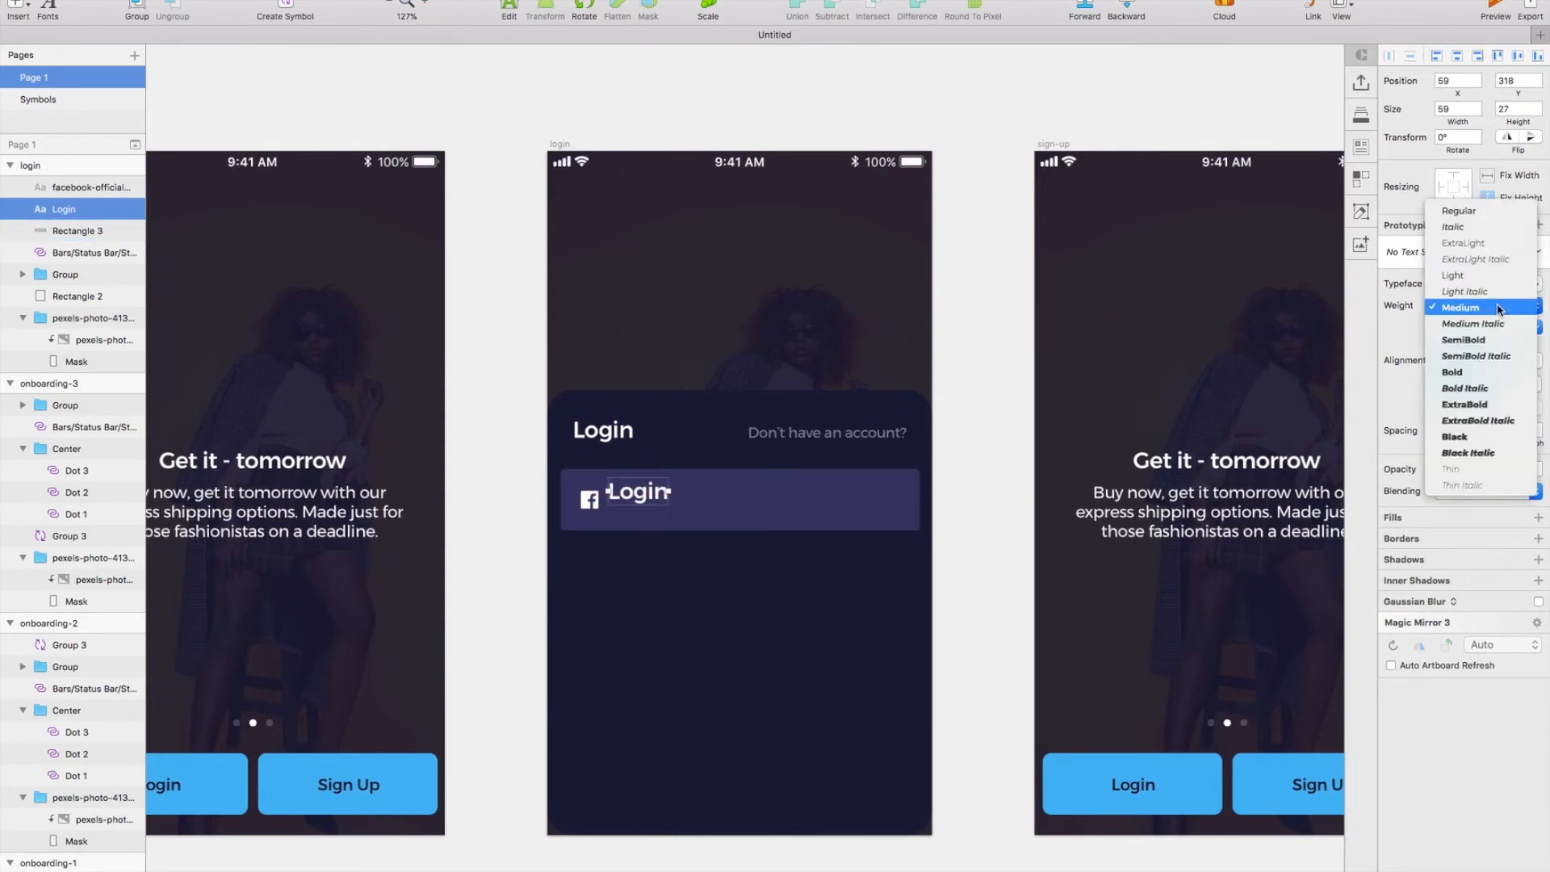
click(1492, 210)
text(16)
key(Return)
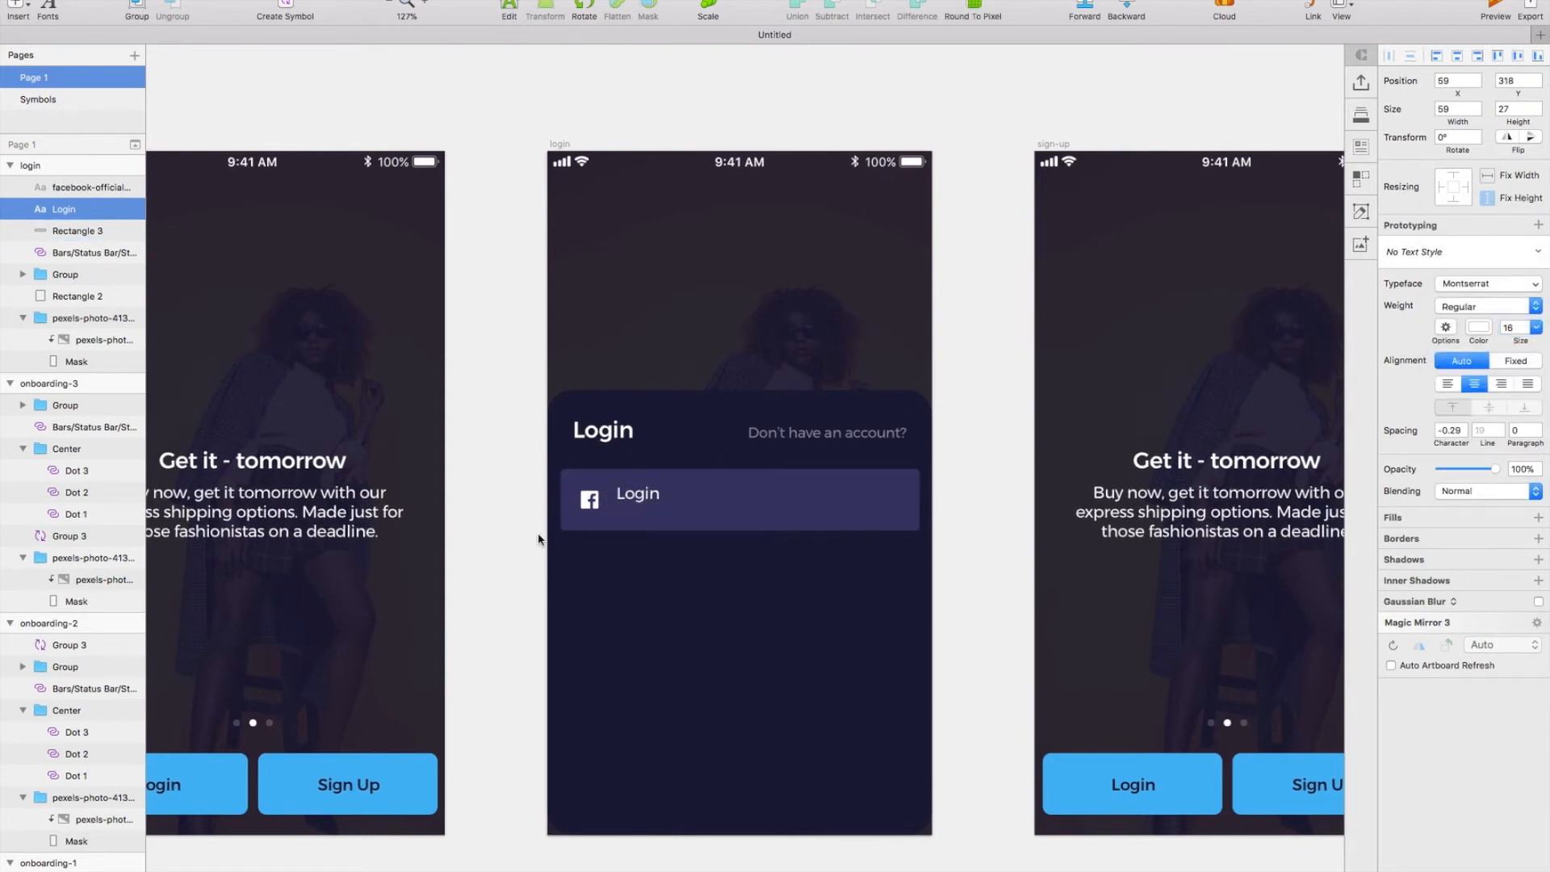
drag(630, 490, 628, 494)
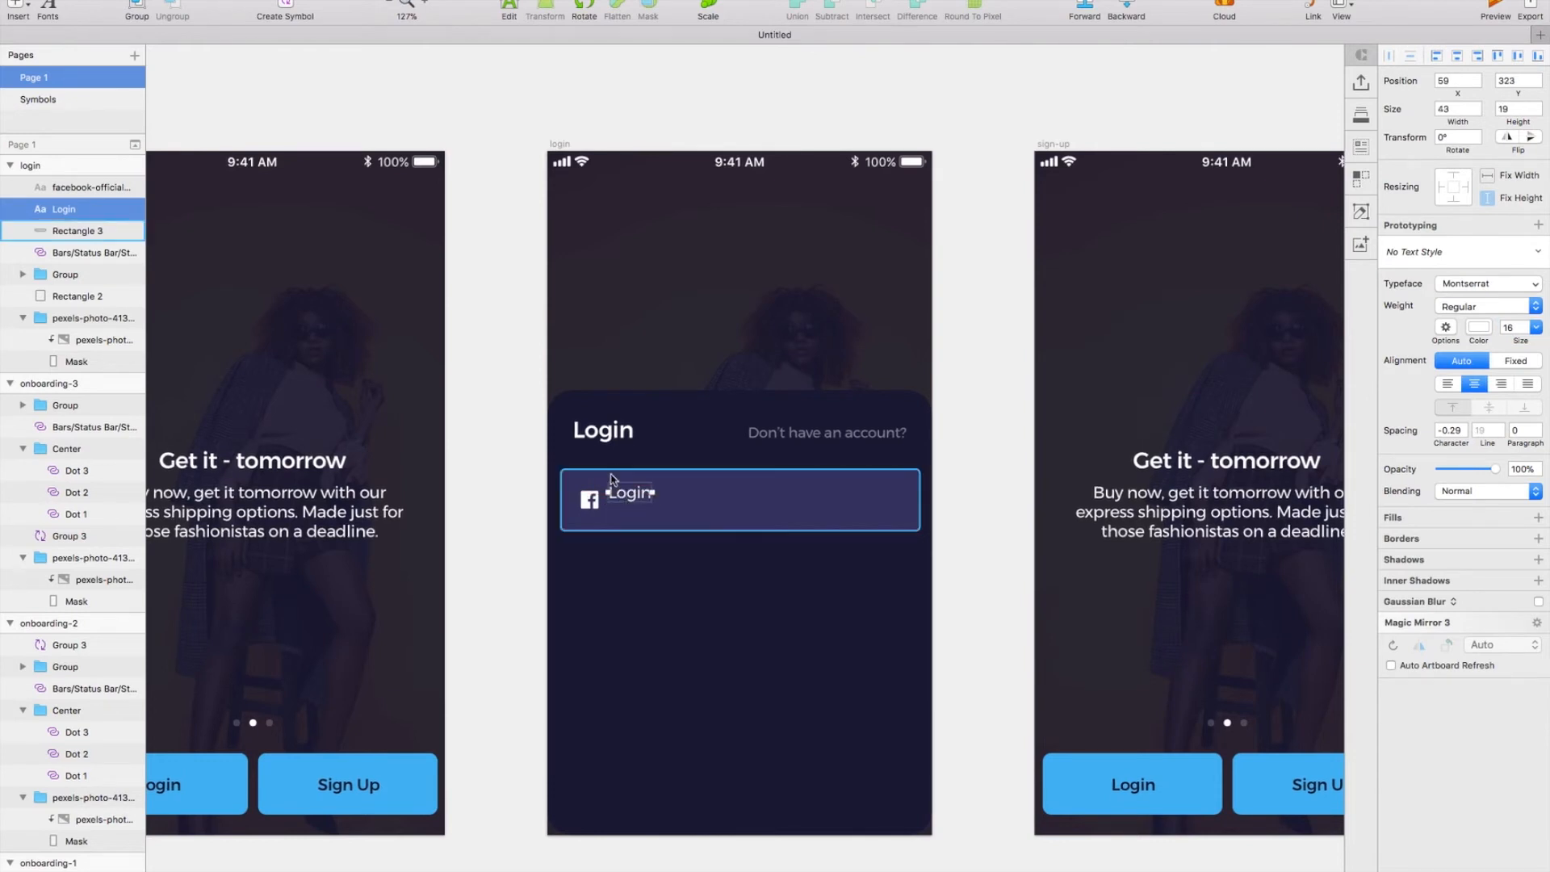
Step: Align the small Login text vertically with the middle of the purple rectangle
shift+click(615, 479)
click(383, 1)
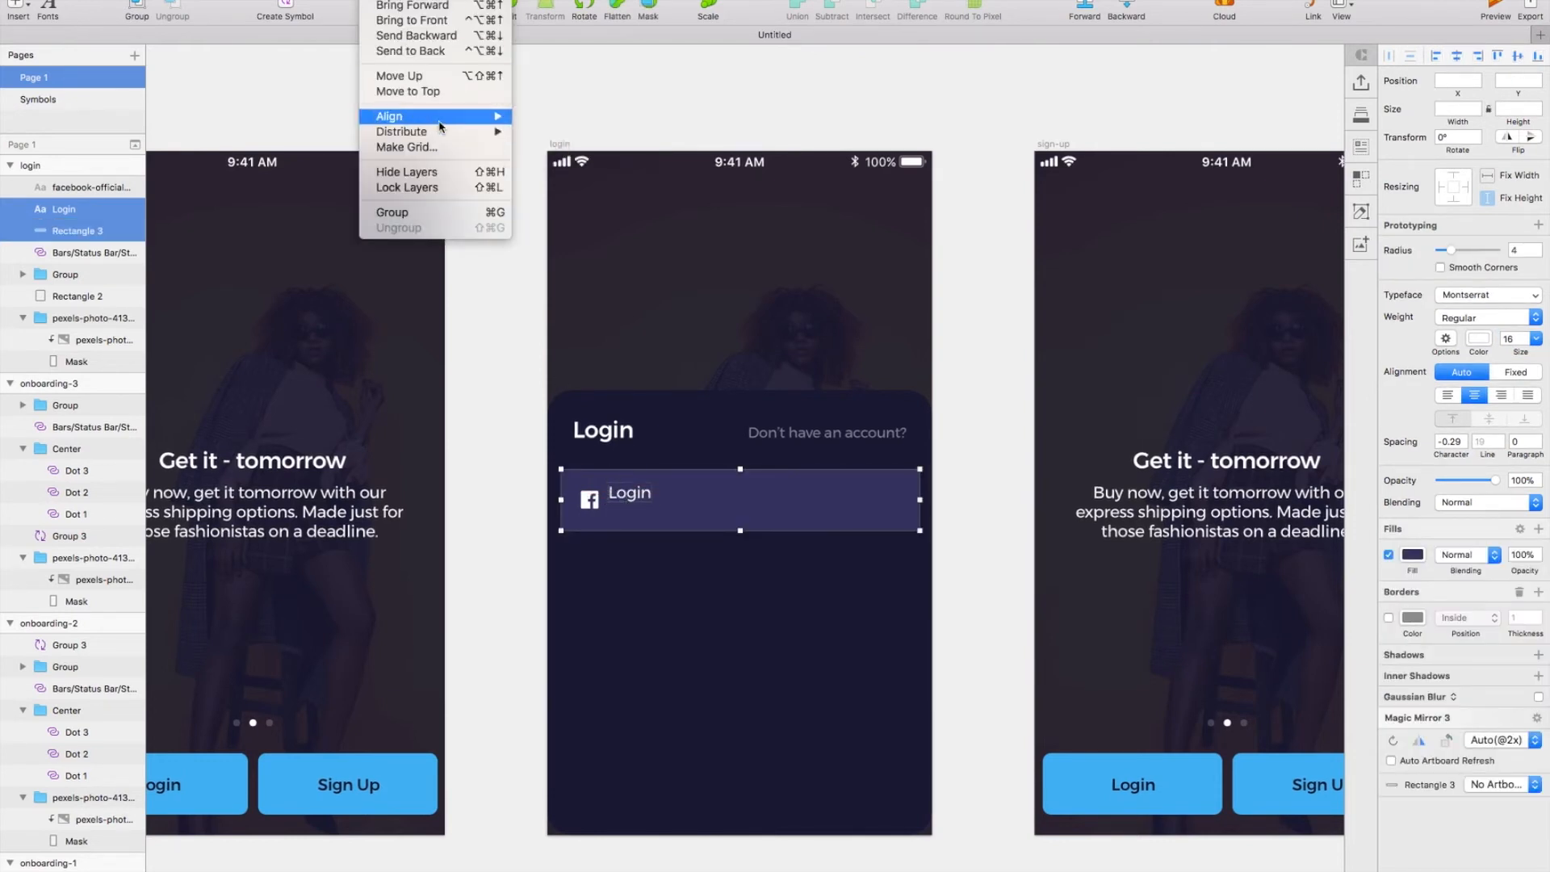
mouse_move(428, 117)
click(552, 187)
click(630, 497)
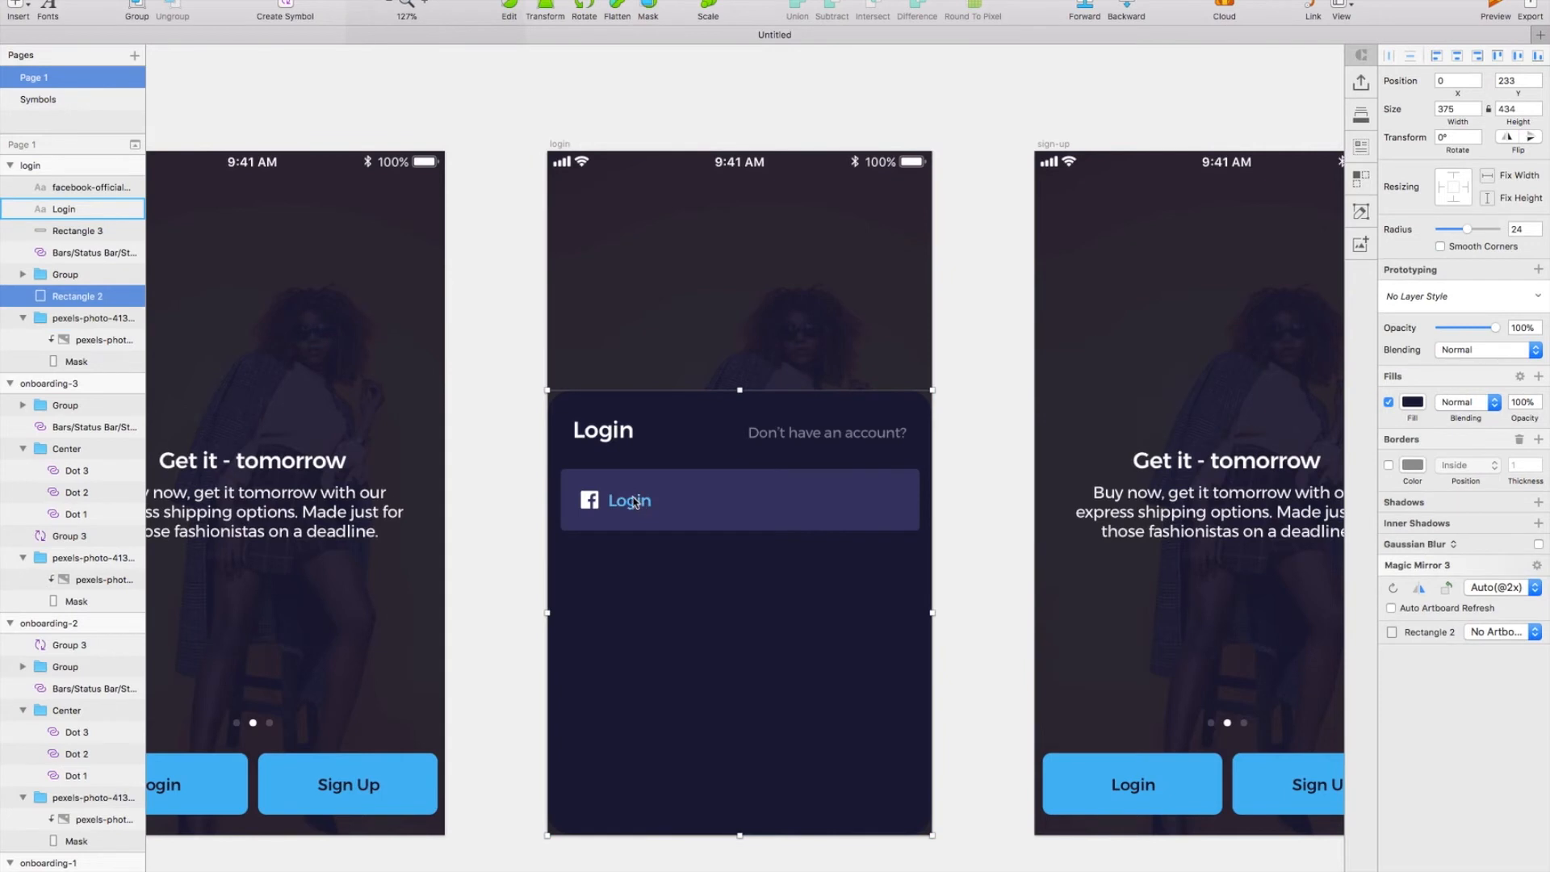
Step: Left-align the text beside the Facebook icon, shift it to X 61, and change it to "Login with Facebook"
double_click(630, 501)
key(Escape)
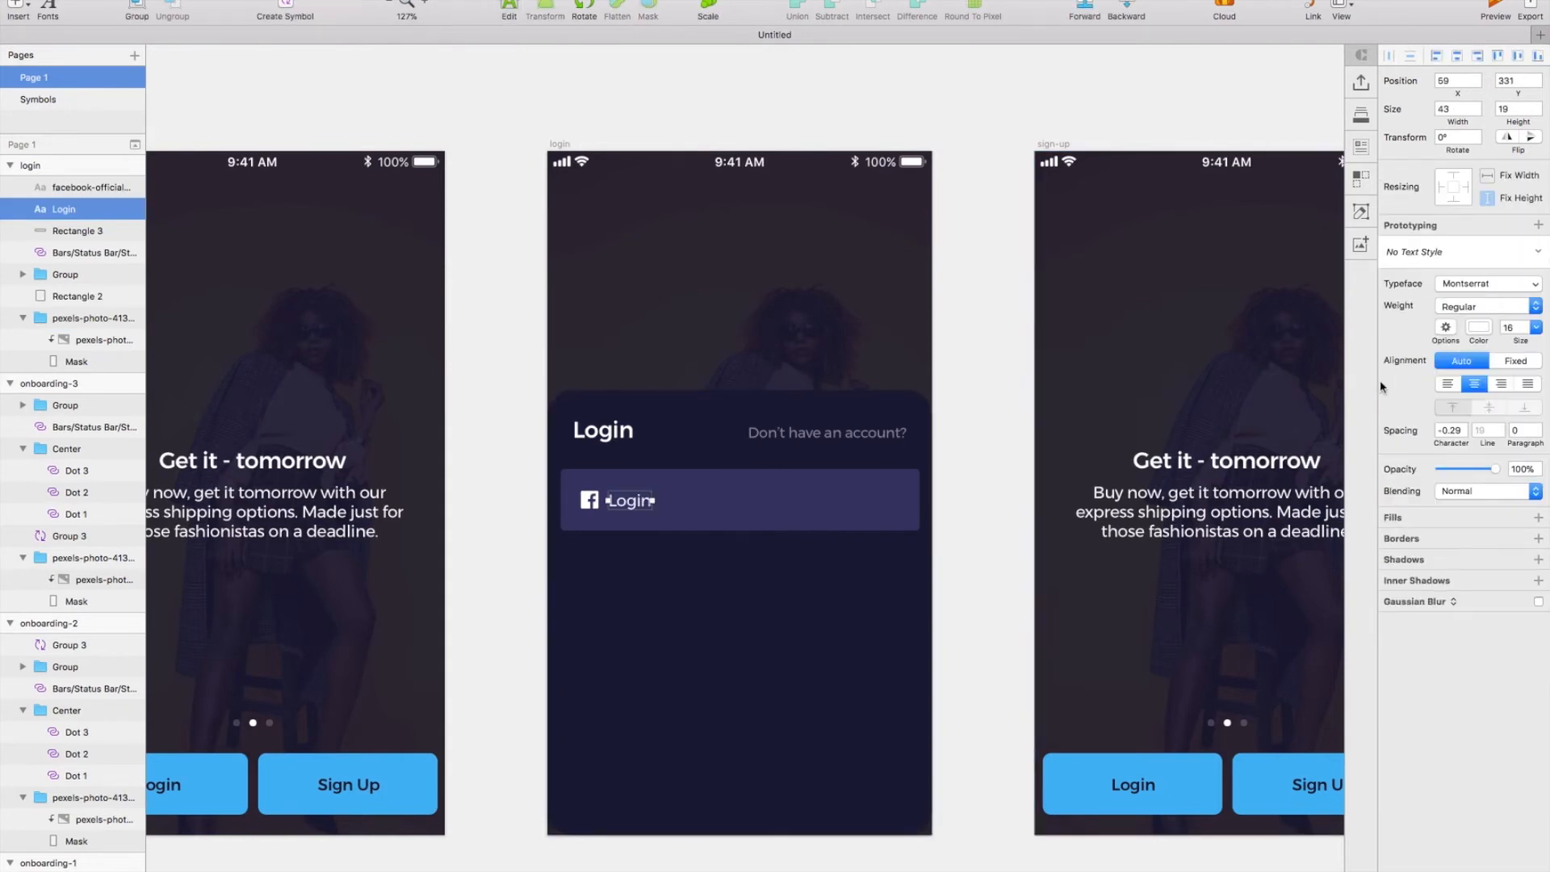
click(1445, 387)
drag(627, 501, 628, 503)
key(Return)
text(L)
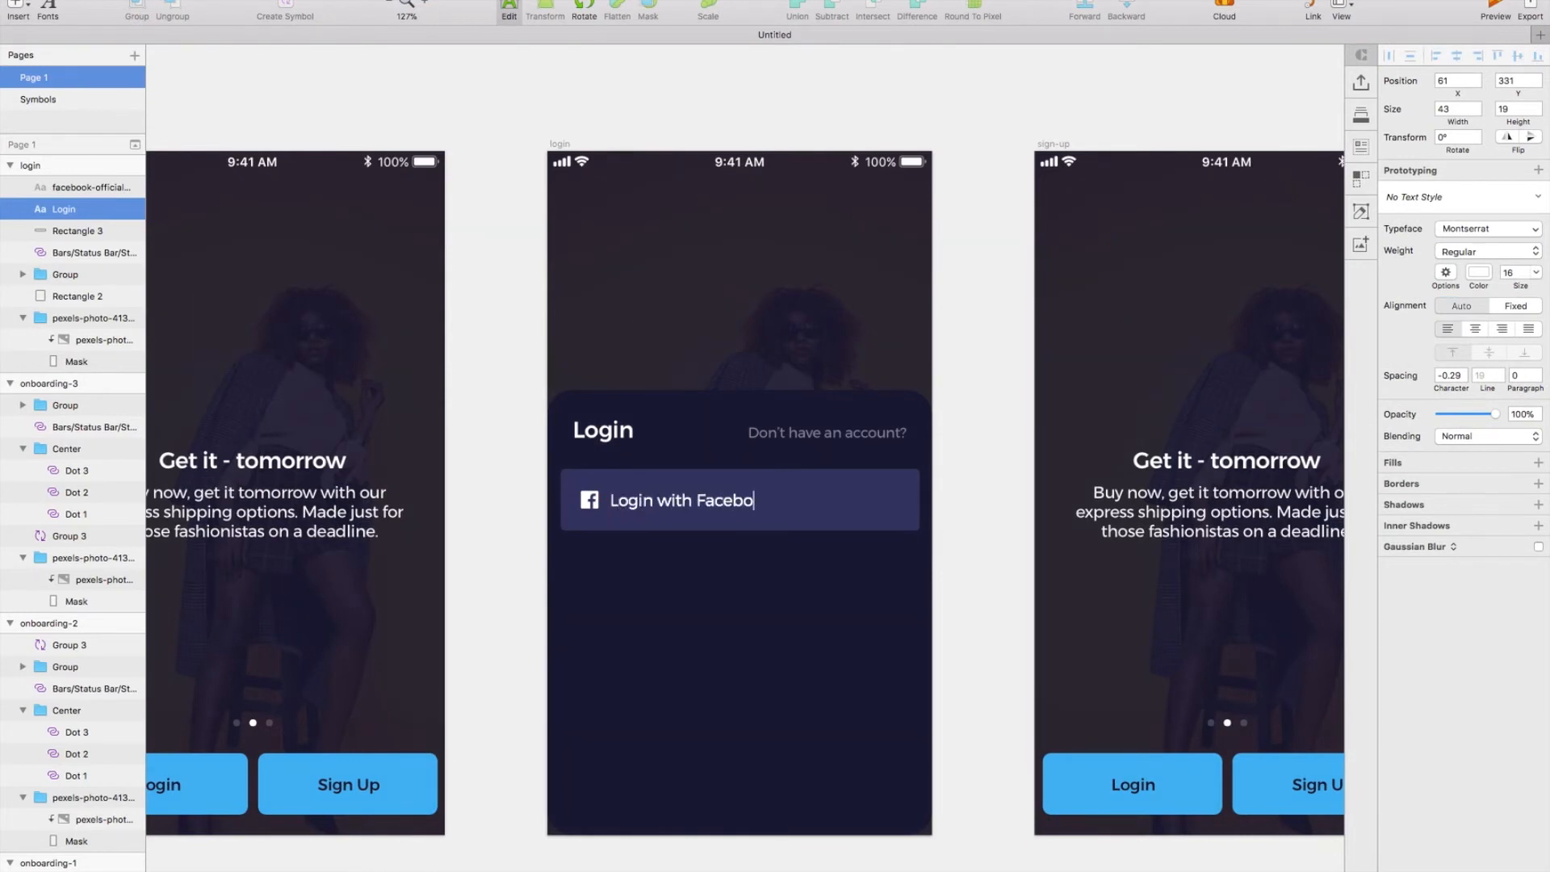
text(ok)
key(Escape)
key(Escape)
Step: Group the "Login with Facebook" text, the Facebook icon and the purple rectangle
click(523, 554)
click(650, 507)
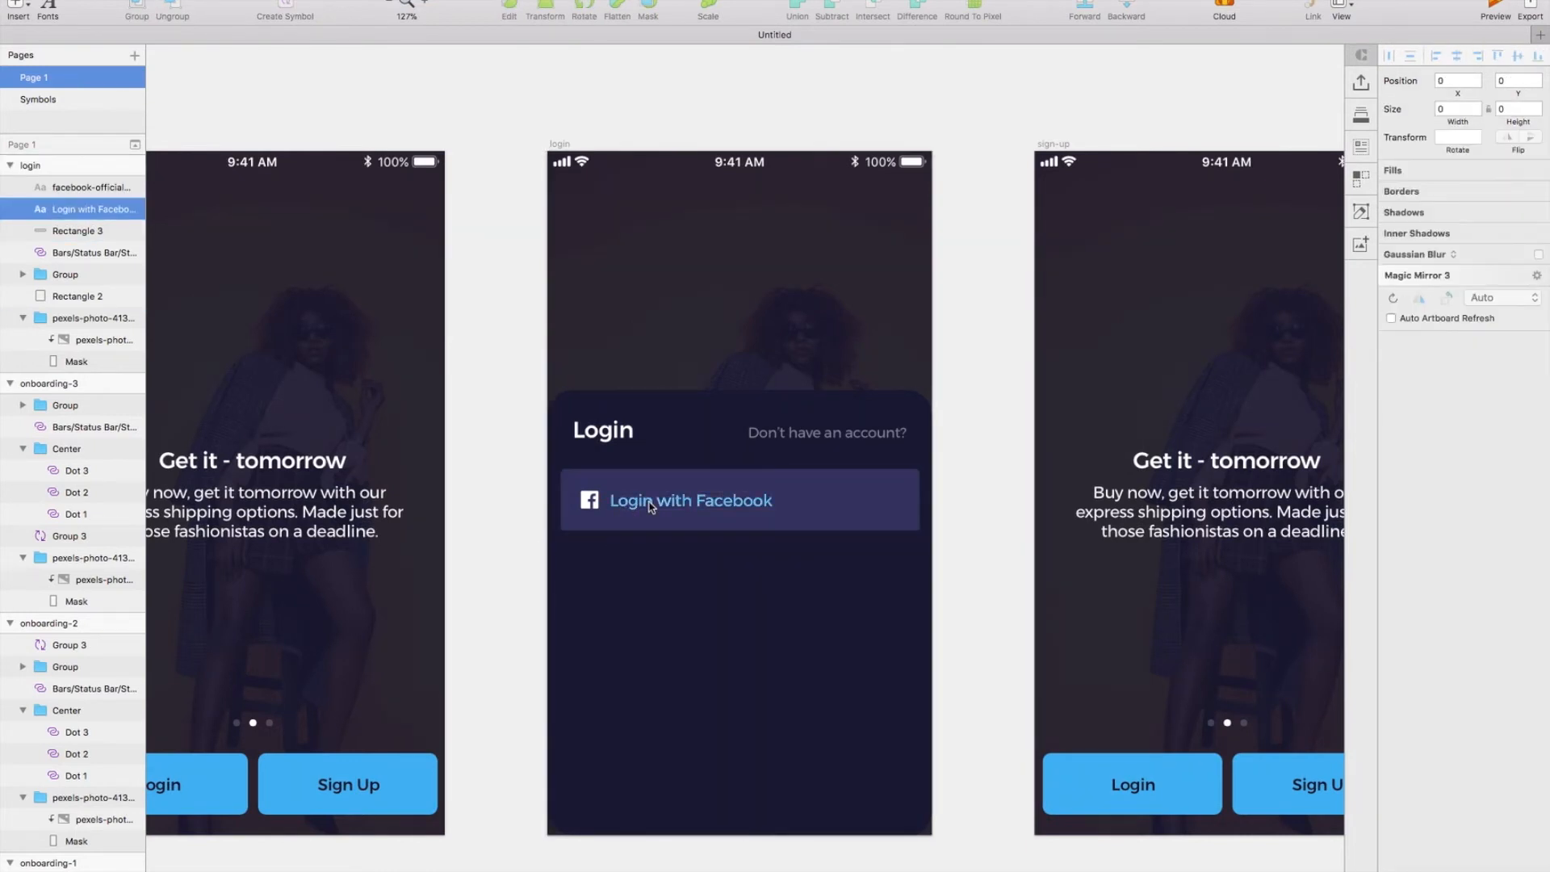
shift+click(589, 501)
shift+click(587, 482)
key(super+g)
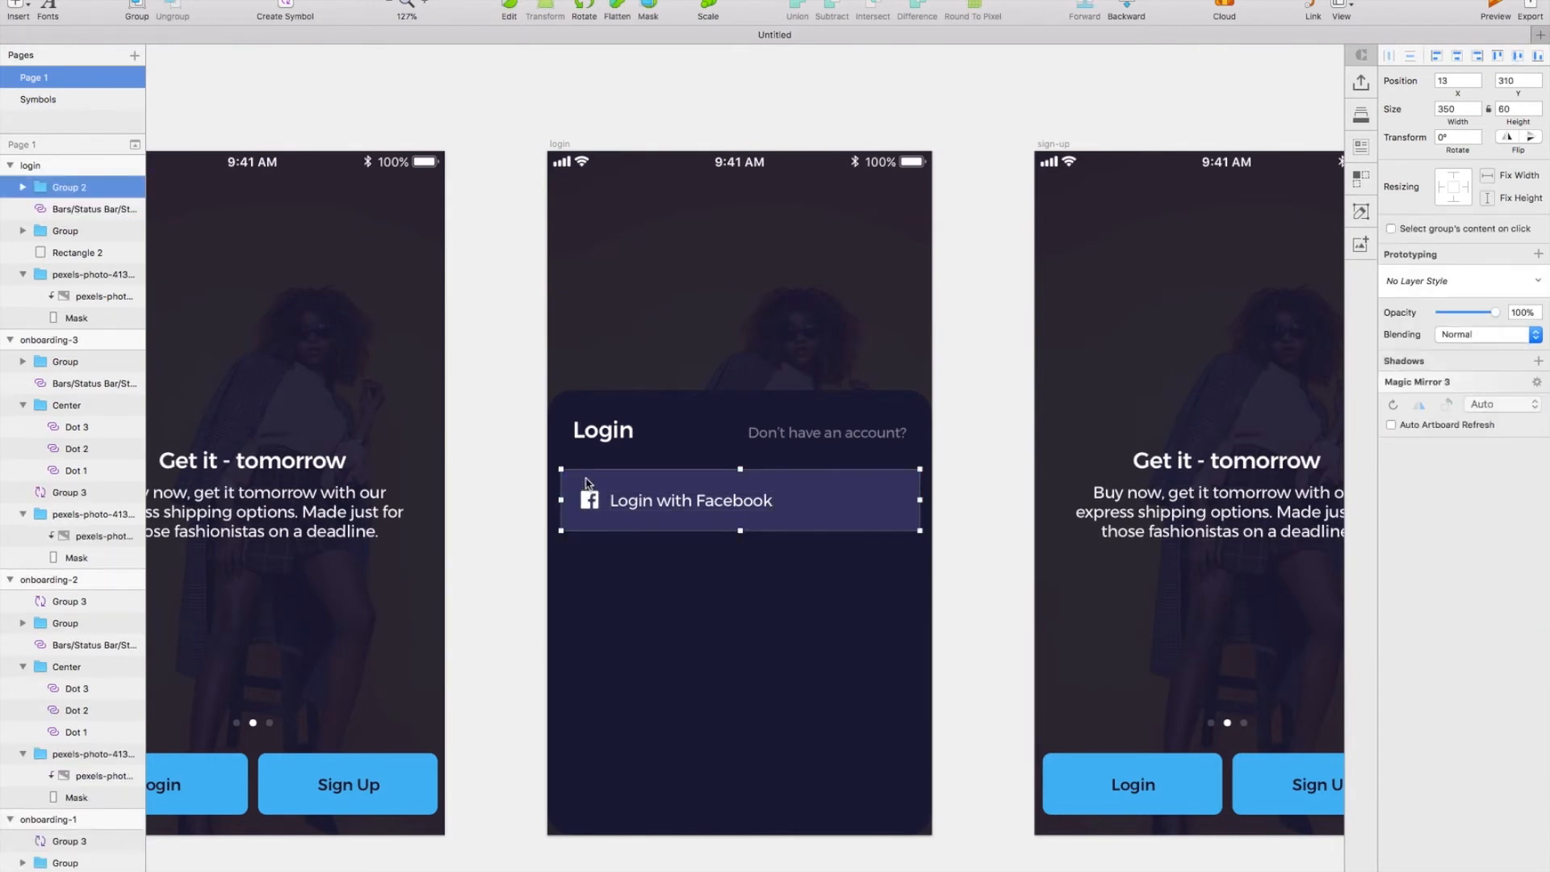
Step: Add the text "OR" below the Facebook button, centred horizontally on the artboard at X 176, Y 384
scroll(587, 479, down, 2)
scroll(587, 480, right, 1)
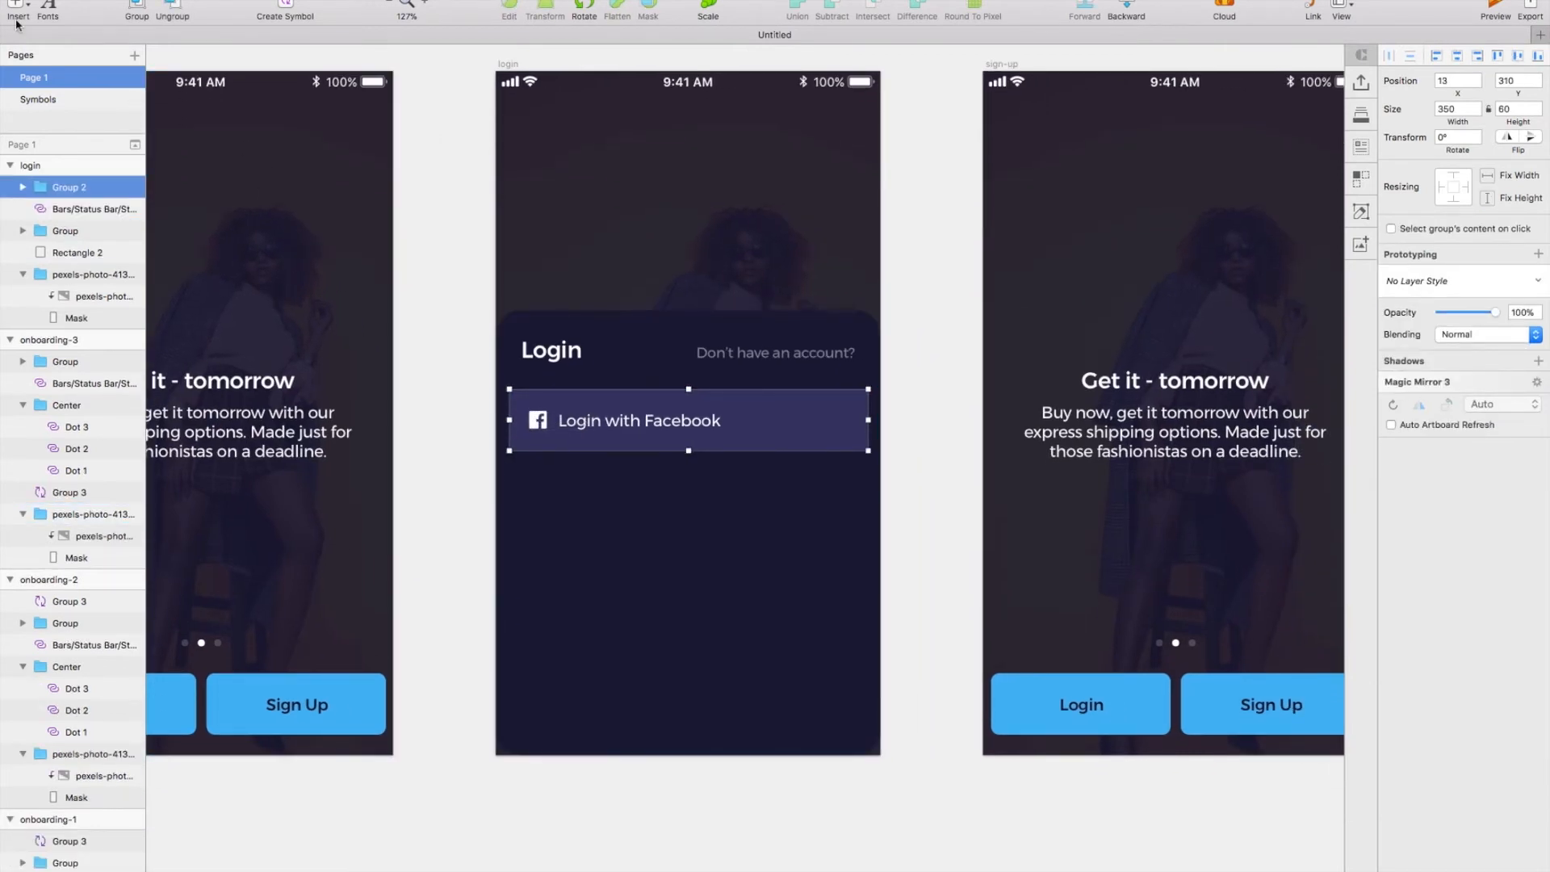
click(18, 12)
click(61, 127)
click(672, 461)
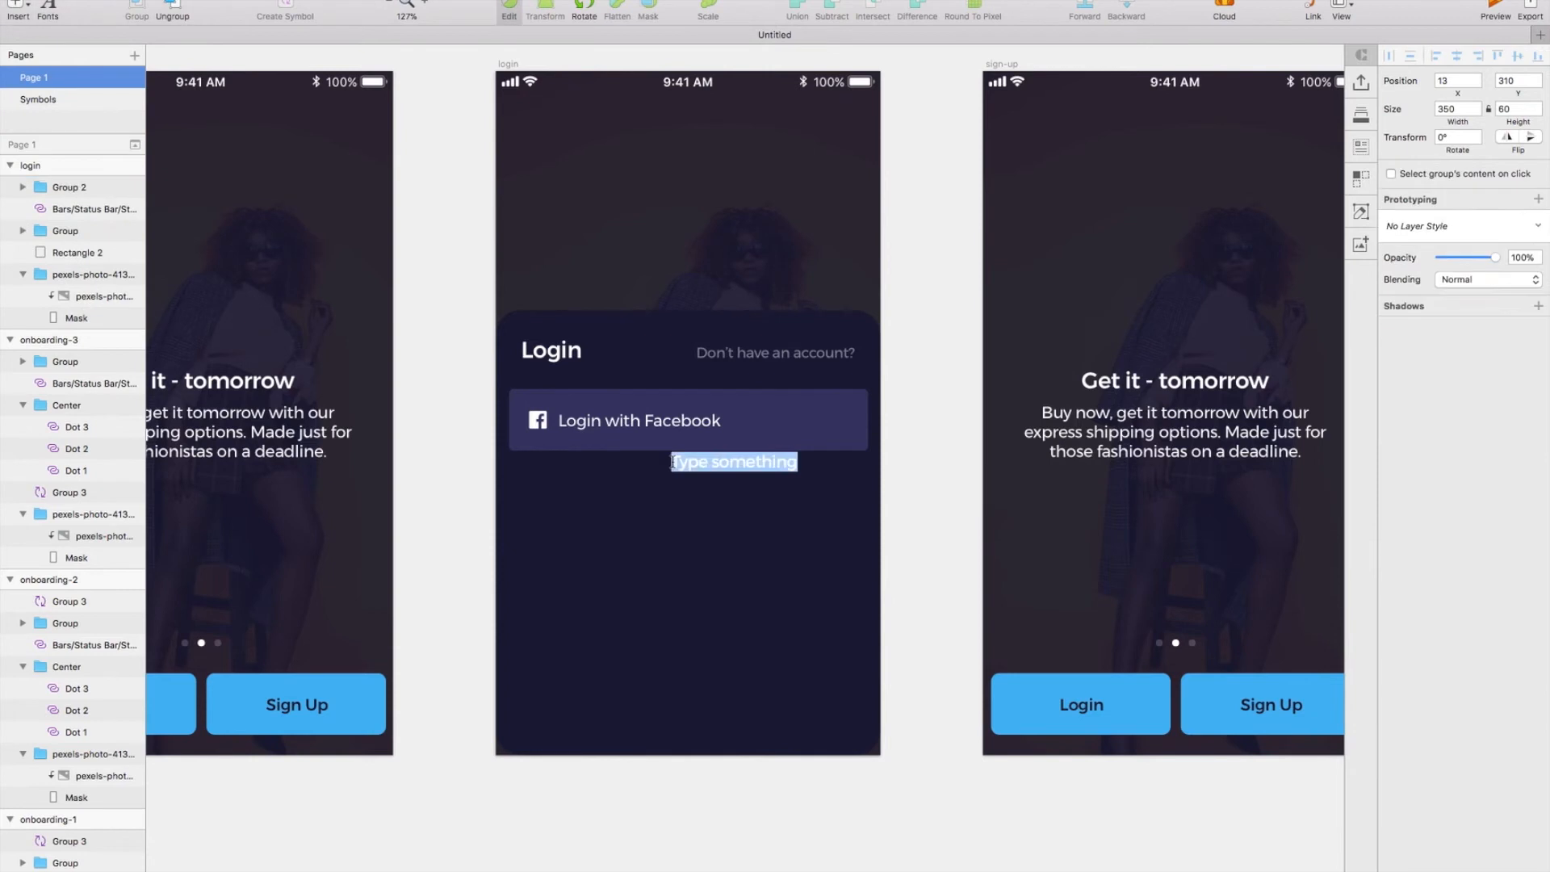
text(OR)
key(Escape)
drag(685, 460, 693, 464)
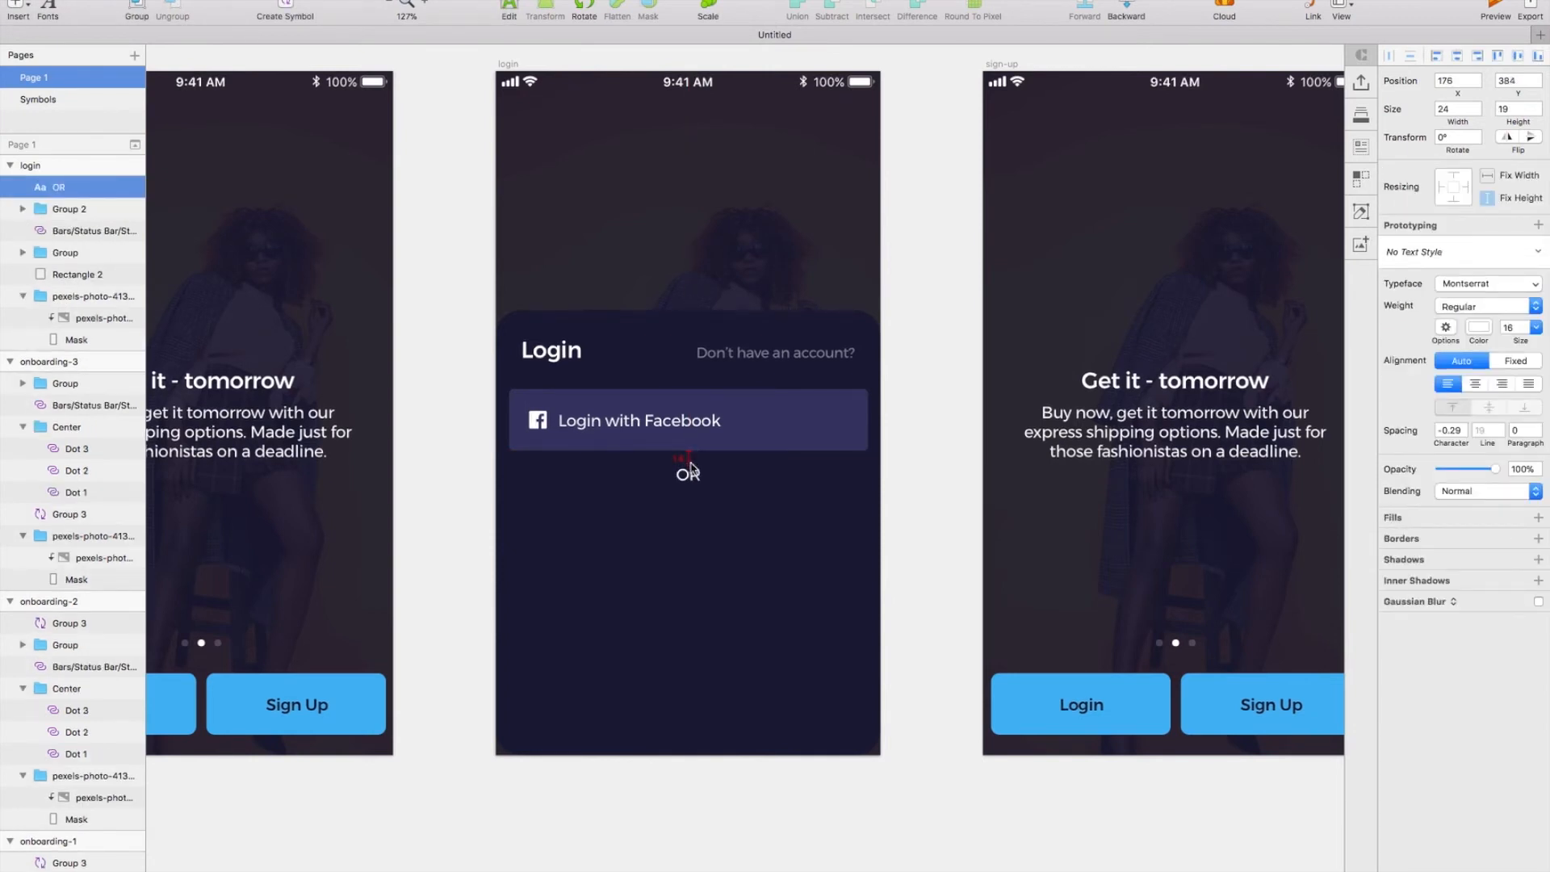
scroll(808, 476, down, 1)
click(893, 482)
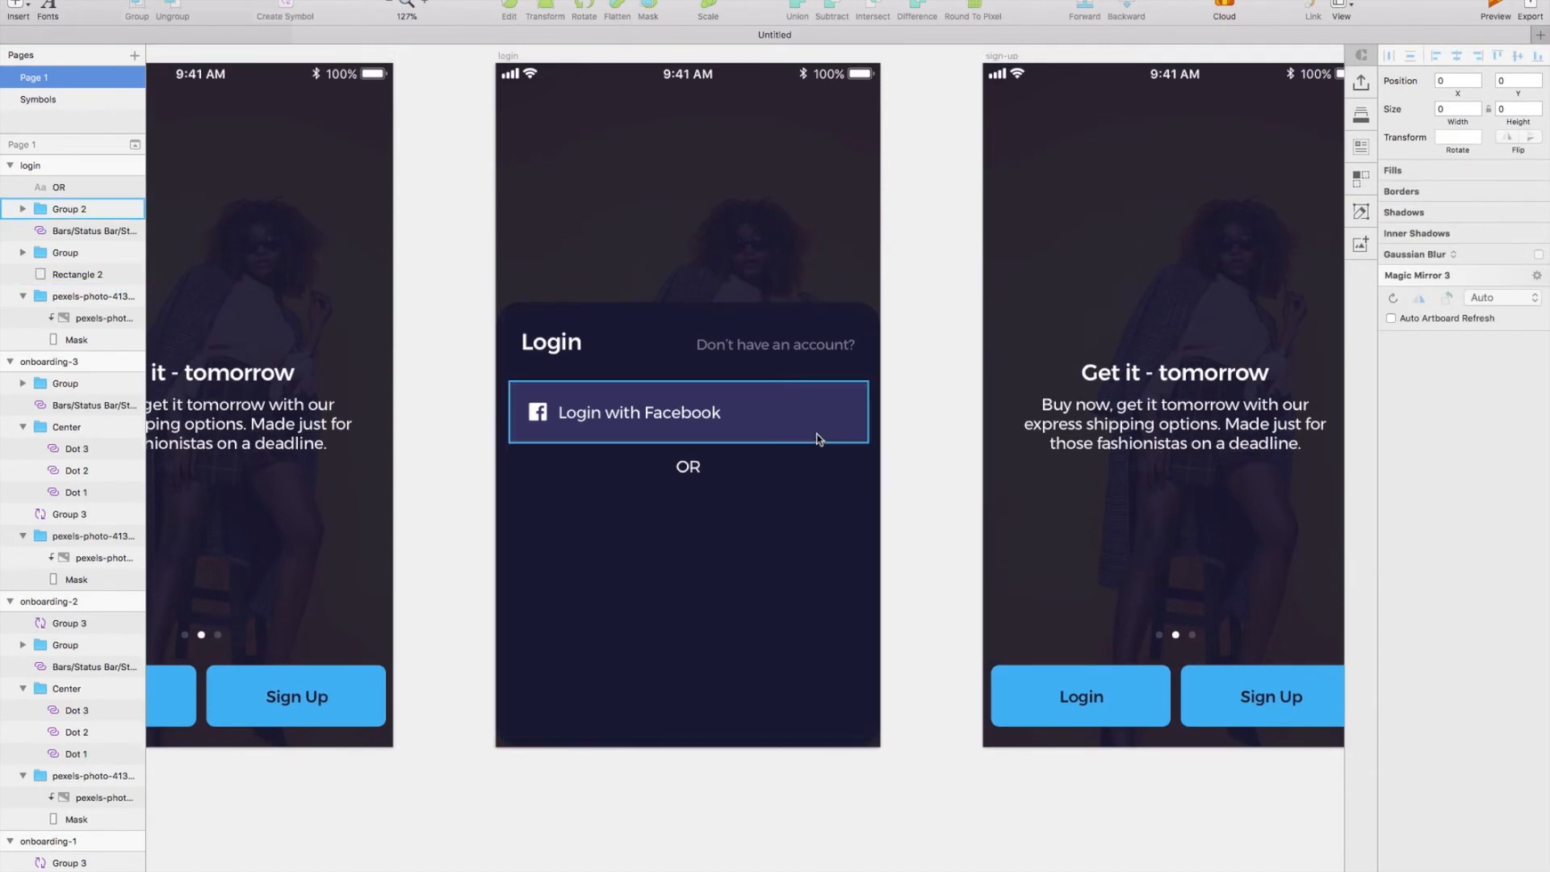
Step: Duplicate the Facebook button group below the OR text and position the copy at Y 417
click(818, 438)
scroll(816, 436, down, 3)
drag(771, 375, 767, 480)
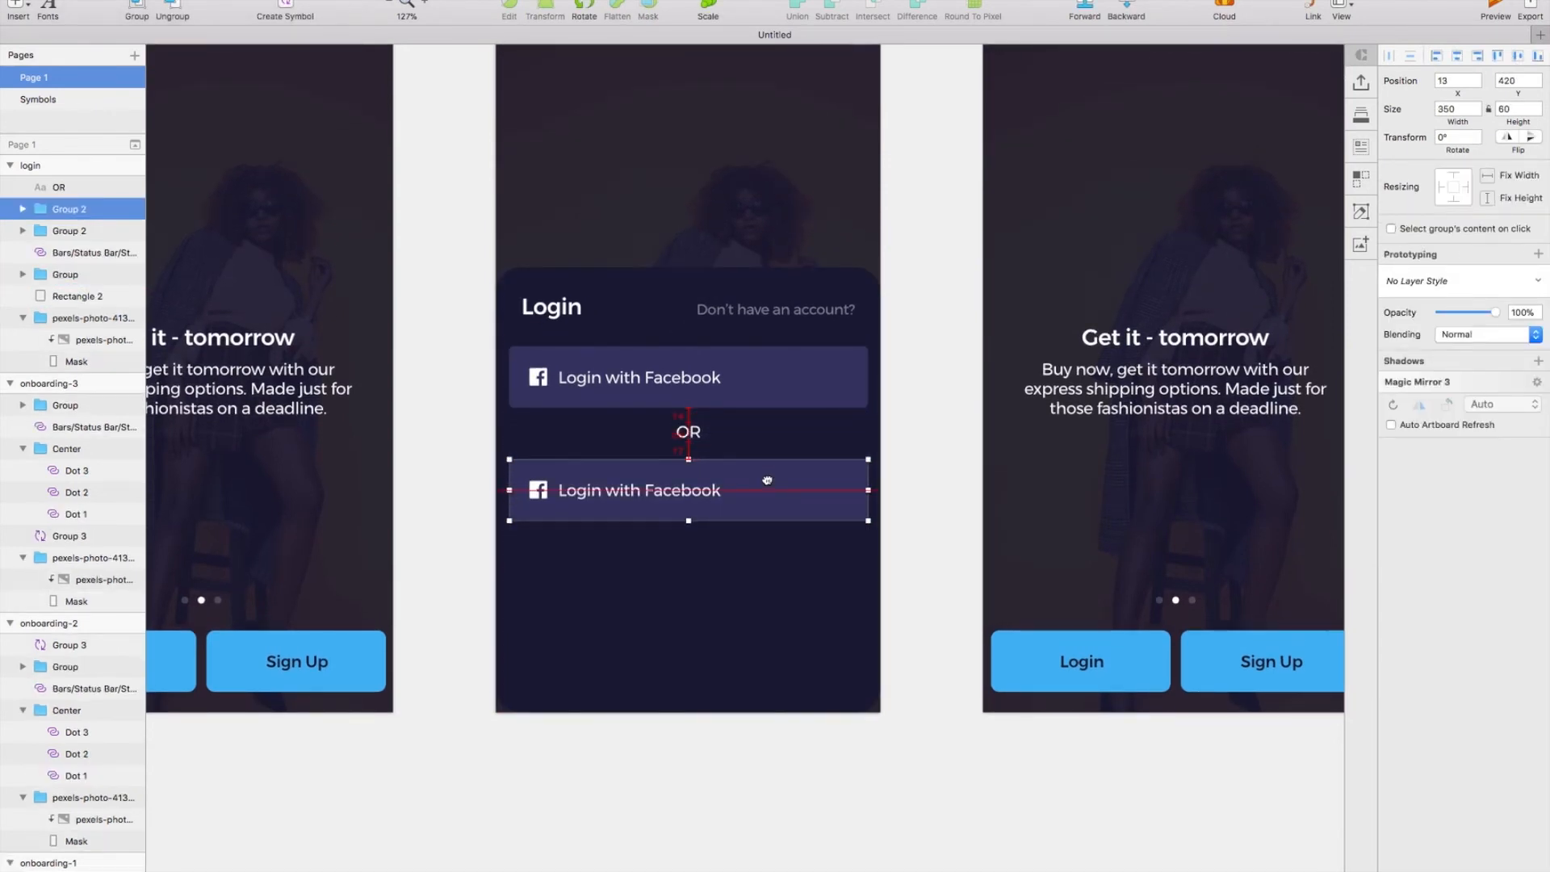
key(Up)
key(Up)
key(Up)
Step: Darken the fill of the lower button's rectangle to 272751
double_click(768, 483)
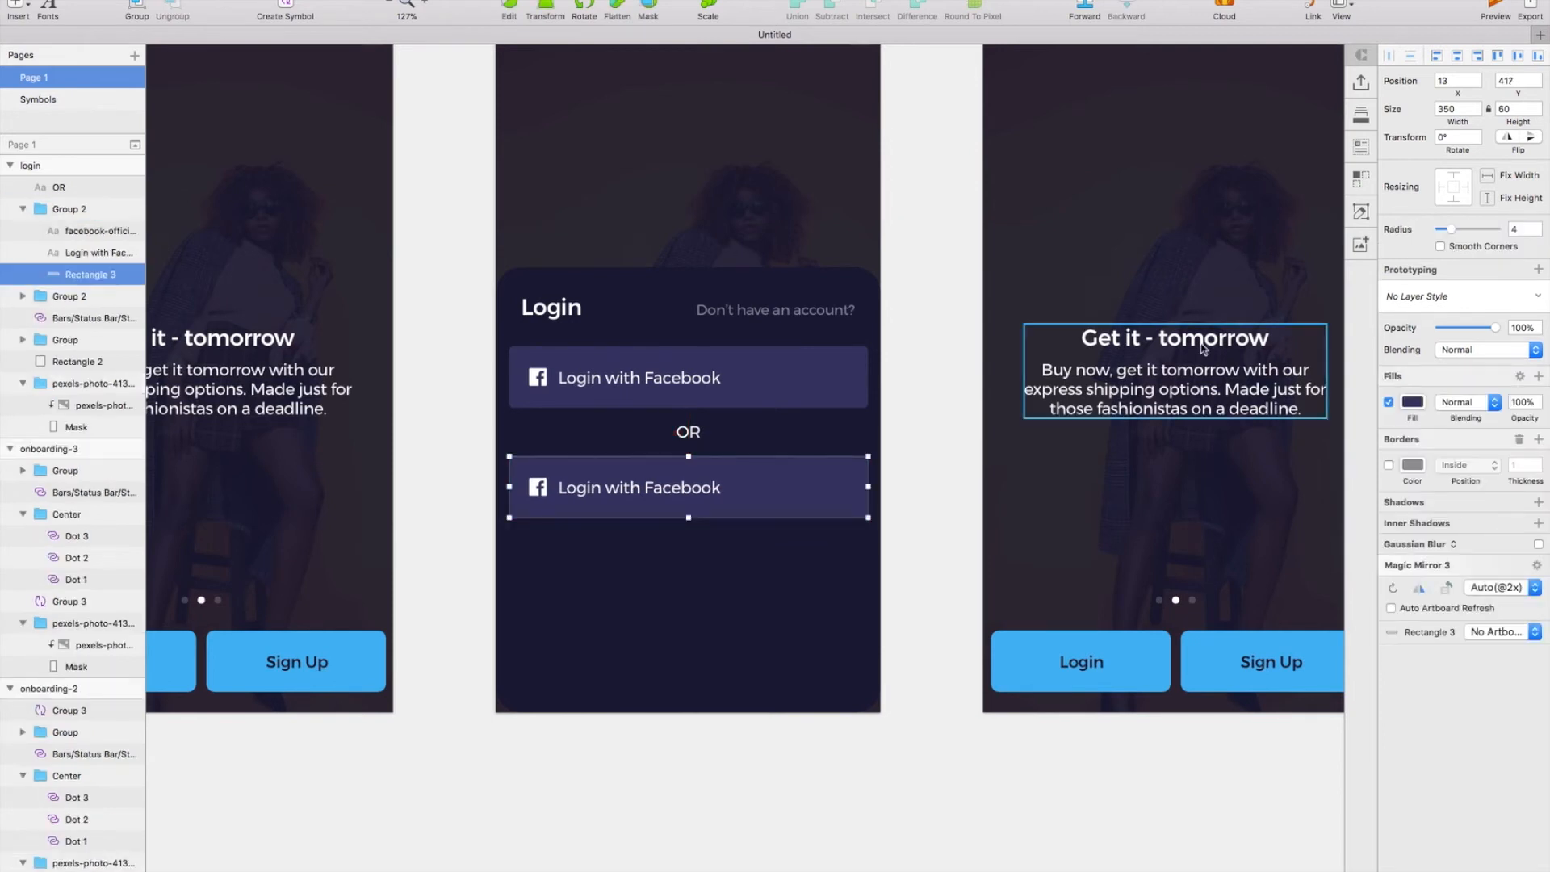
click(1412, 402)
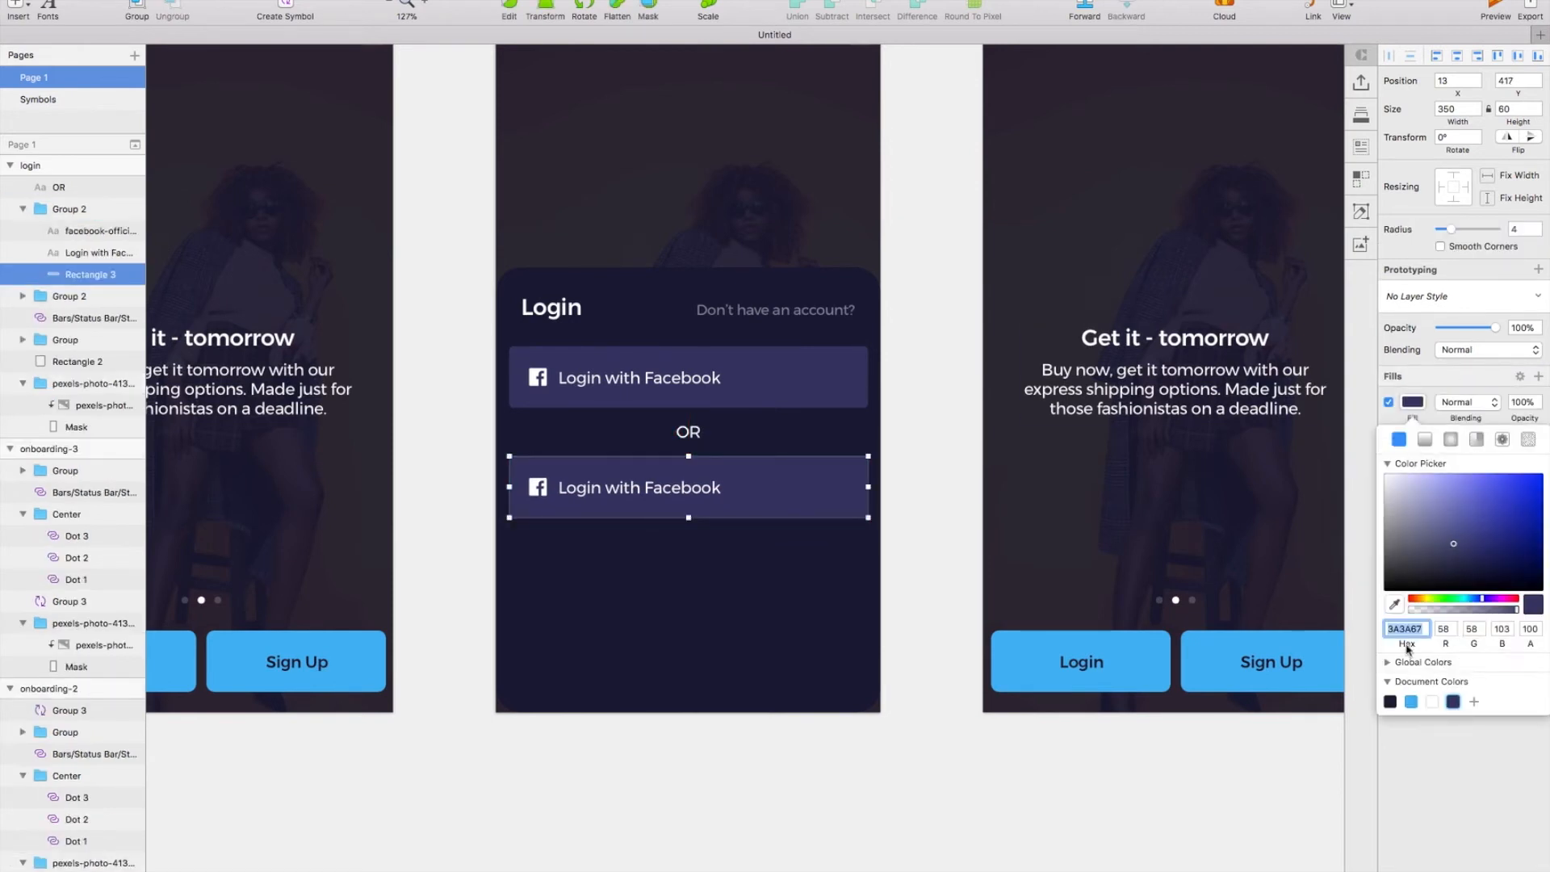
click(1391, 702)
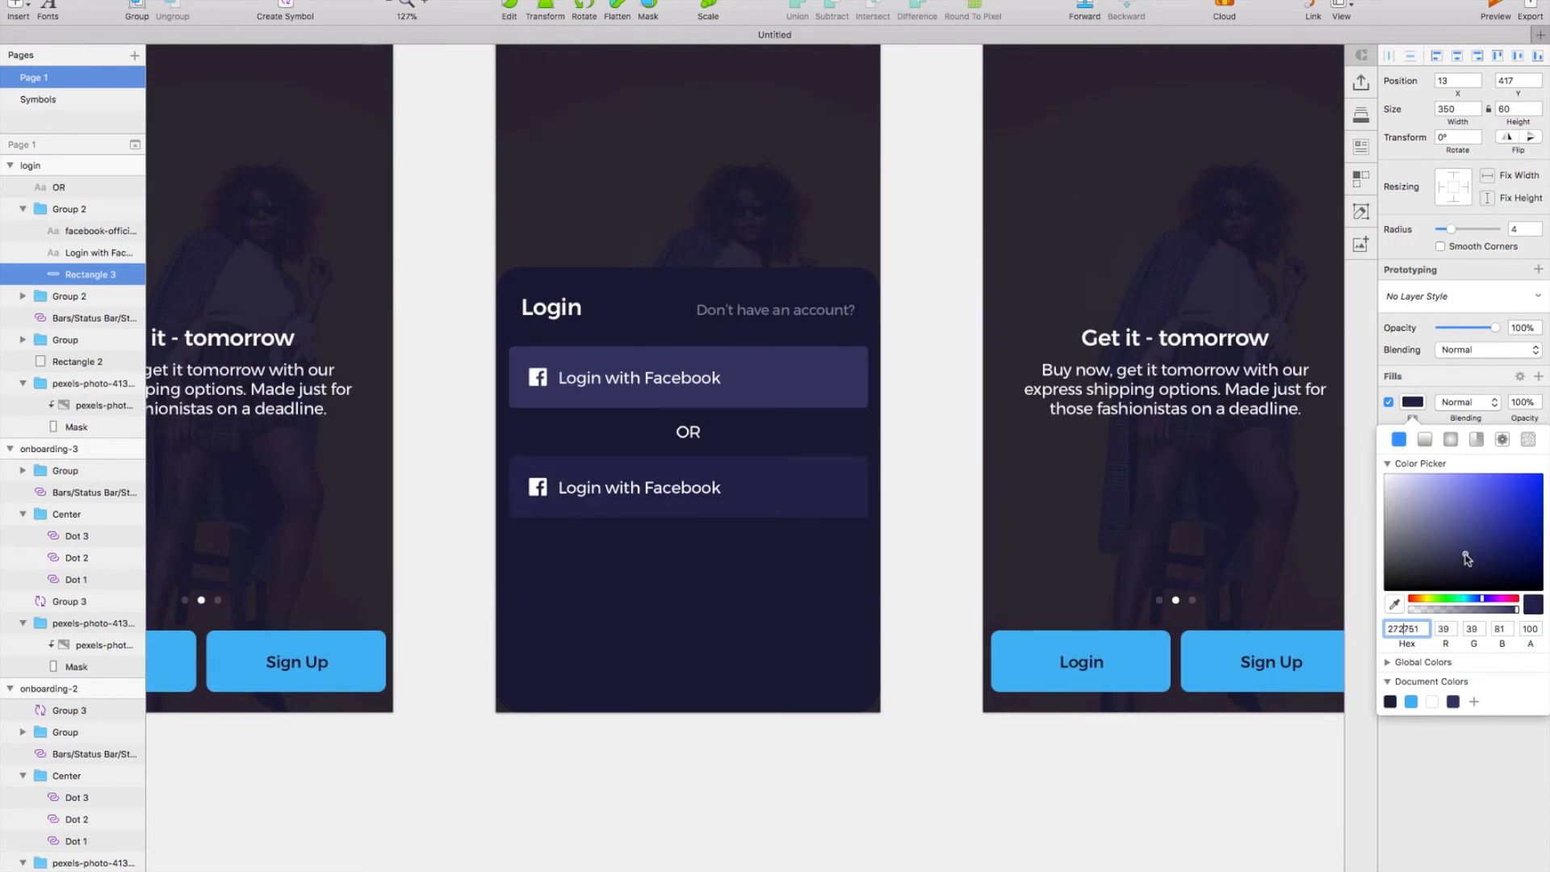
Step: Lighten the fill of the upper Facebook button's rectangle to 444475
click(820, 375)
scroll(848, 429, up, 1)
double_click(843, 402)
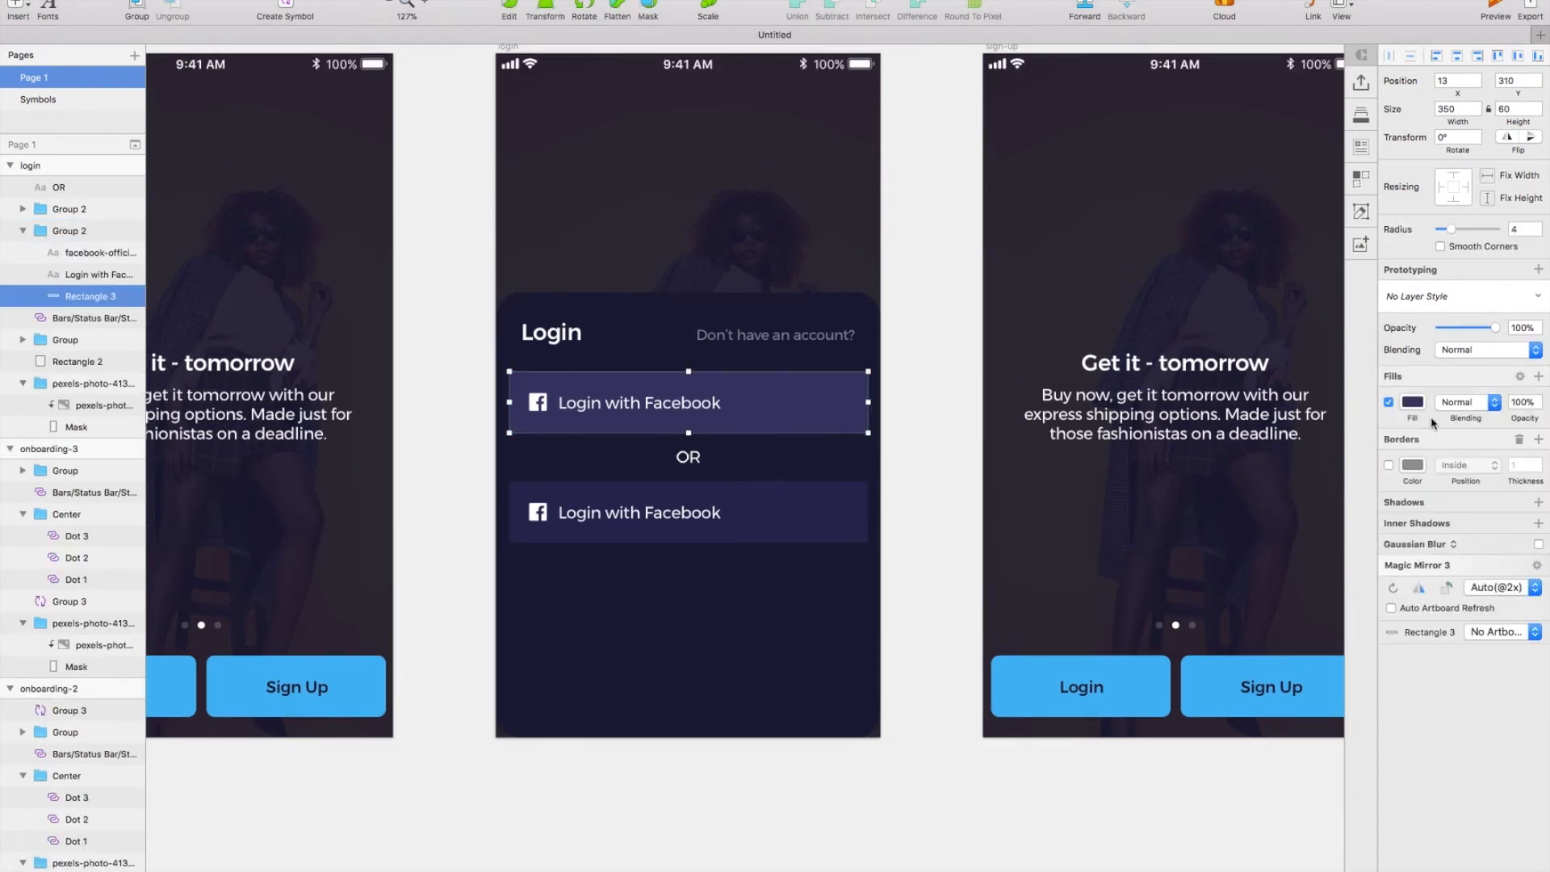
click(1413, 402)
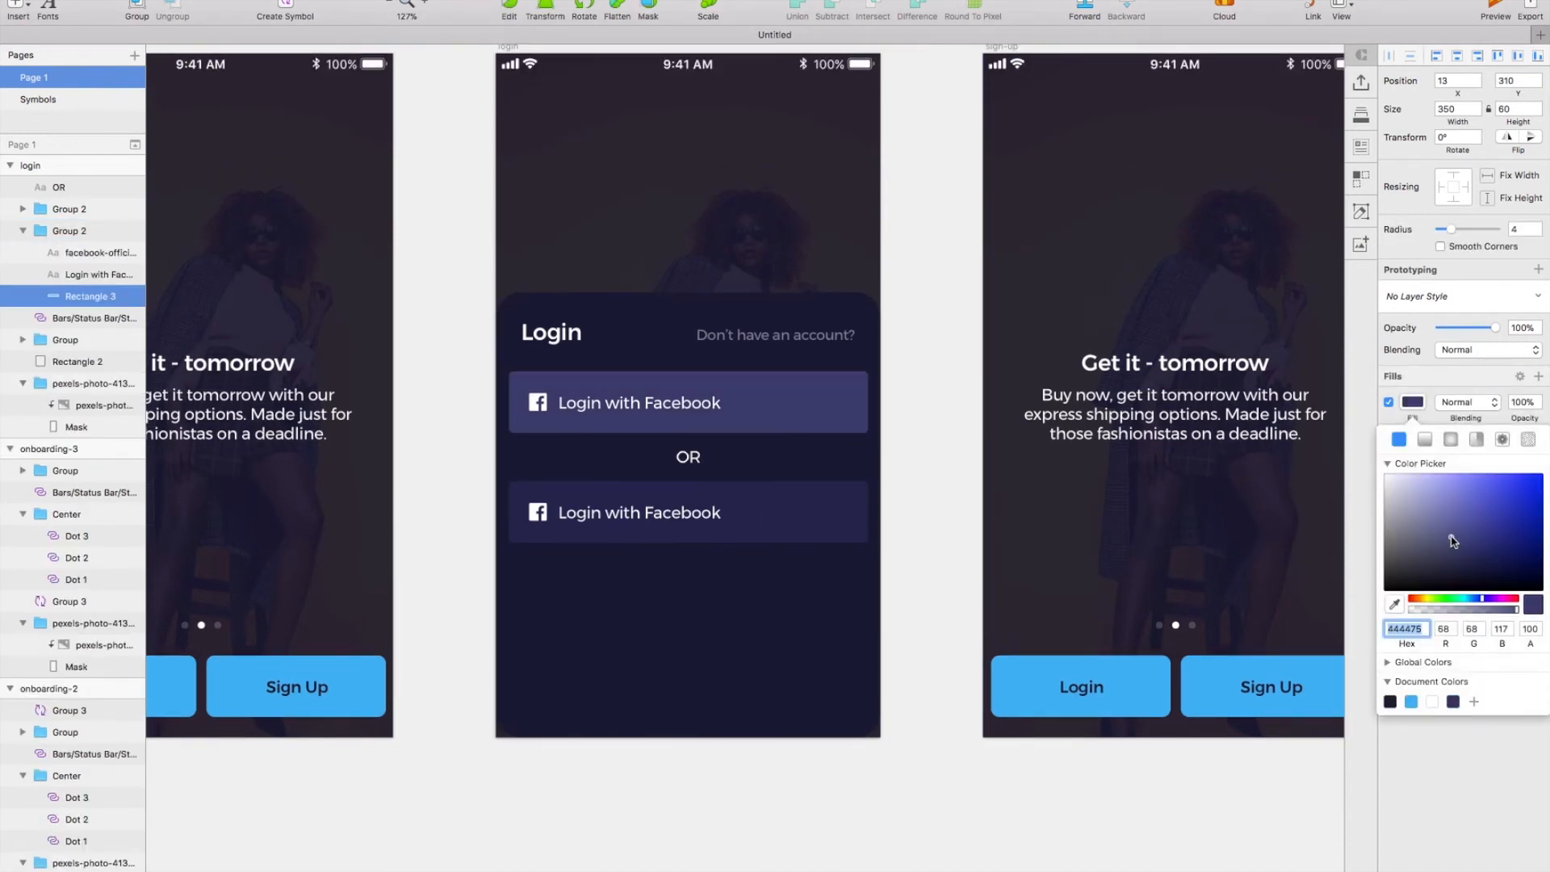
Step: Set the fill of the lower button's rectangle to 313162
click(801, 539)
double_click(801, 539)
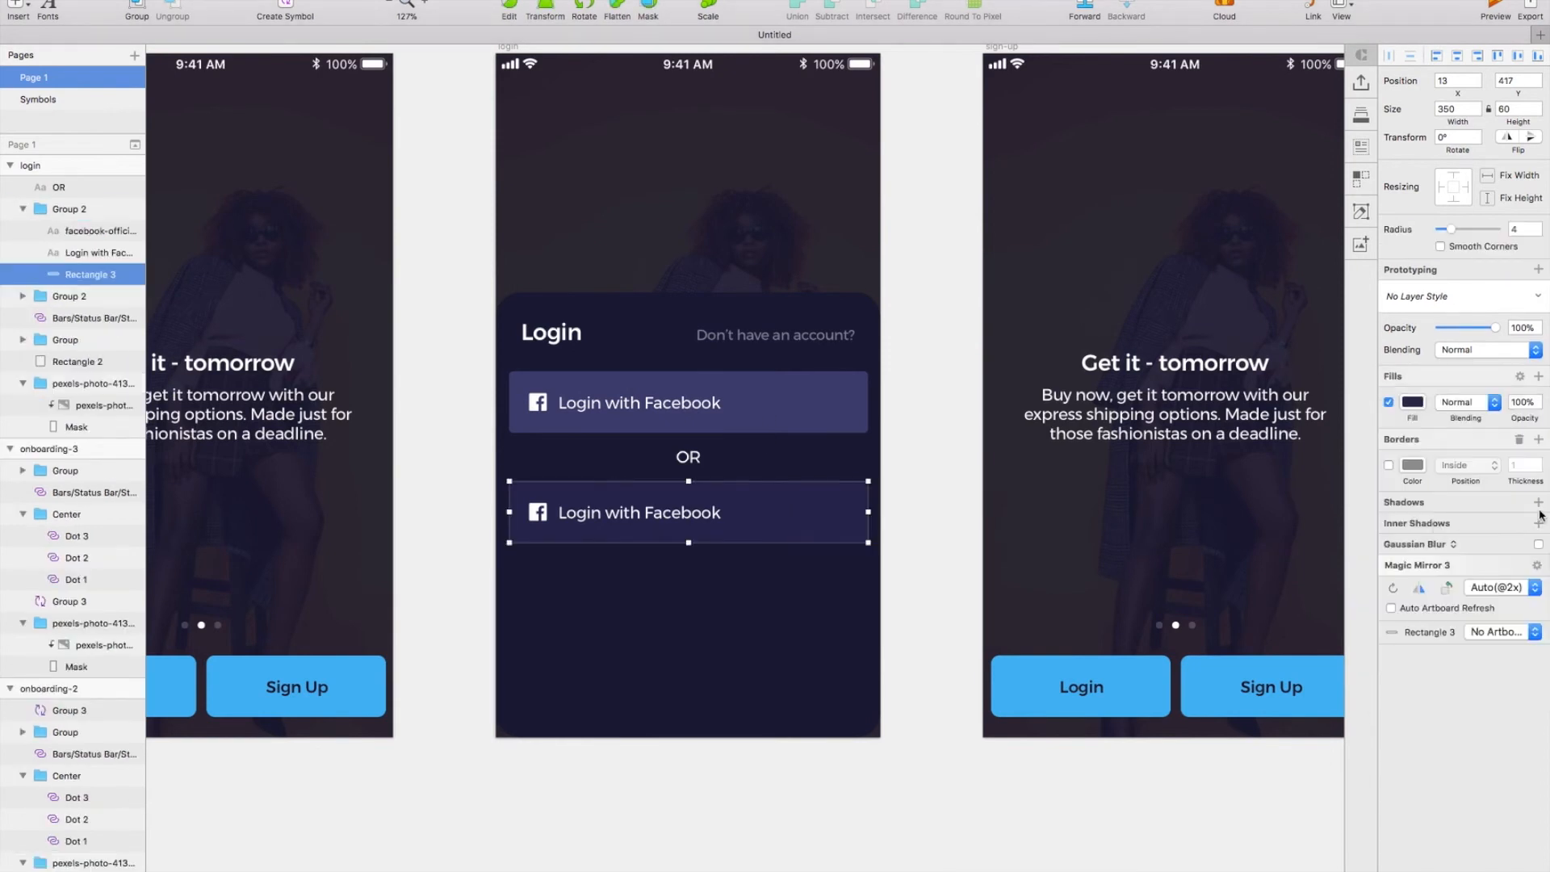
click(1413, 401)
drag(1465, 549, 1467, 550)
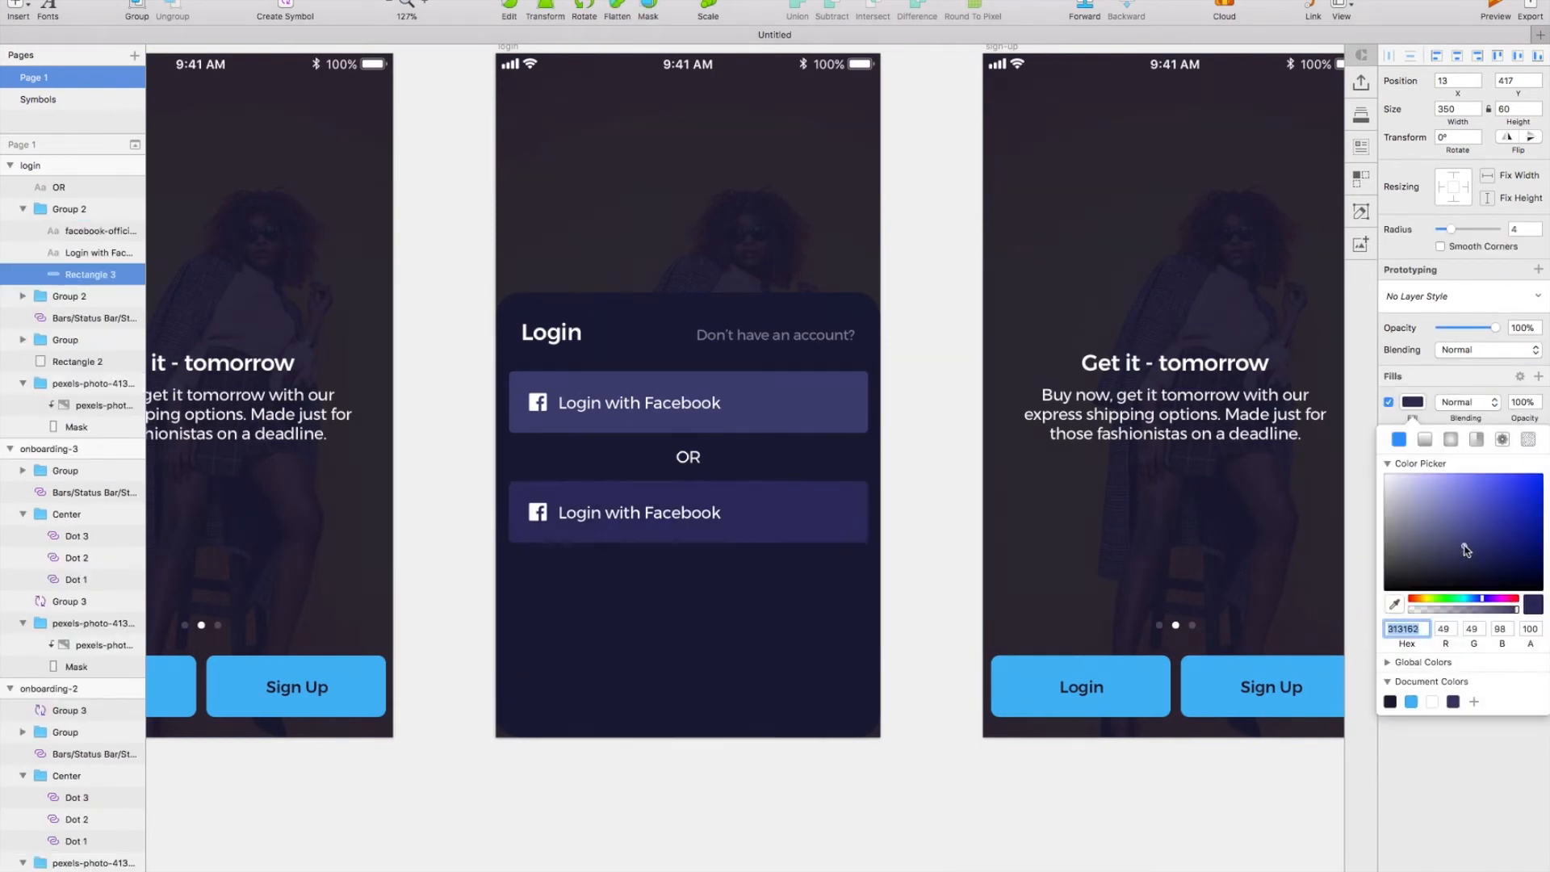
Step: Copy the blue email icon from the icon set and paste it into the lower button's group
scroll(926, 564, left, 2)
click(596, 512)
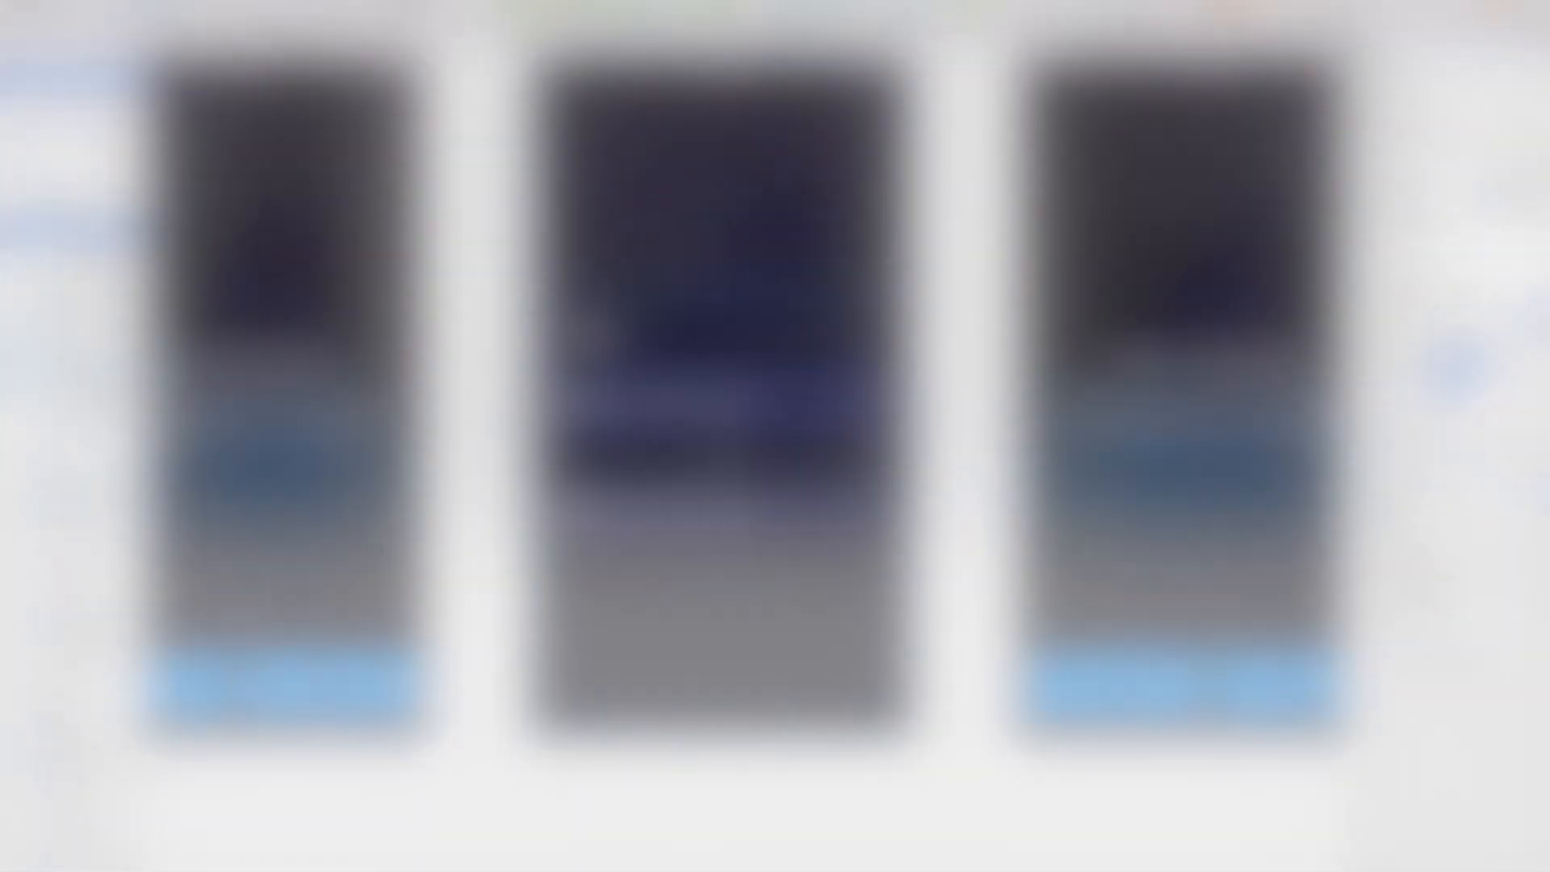
scroll(609, 495, up, 5)
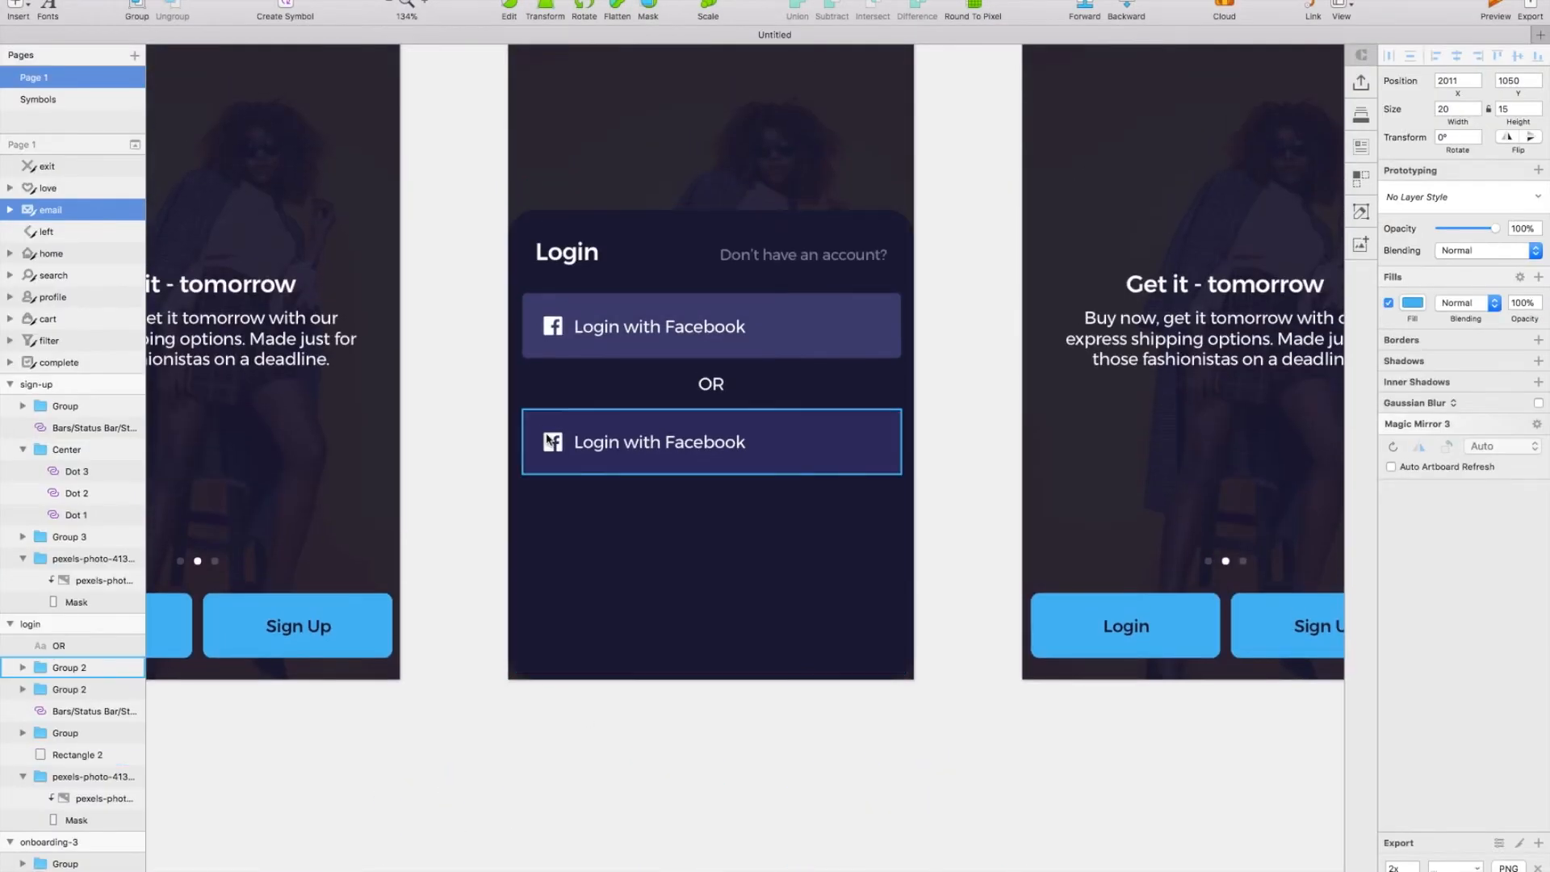
click(554, 442)
double_click(554, 445)
key(super+v)
Step: Move the email icon onto the lower button's Facebook icon, placing it at X 31, Y 440
key(shift+Left)
key(shift+Left)
key(shift+Down)
key(shift+Left)
key(shift+Left)
key(shift+Down)
key(shift+Down)
key(shift+Left)
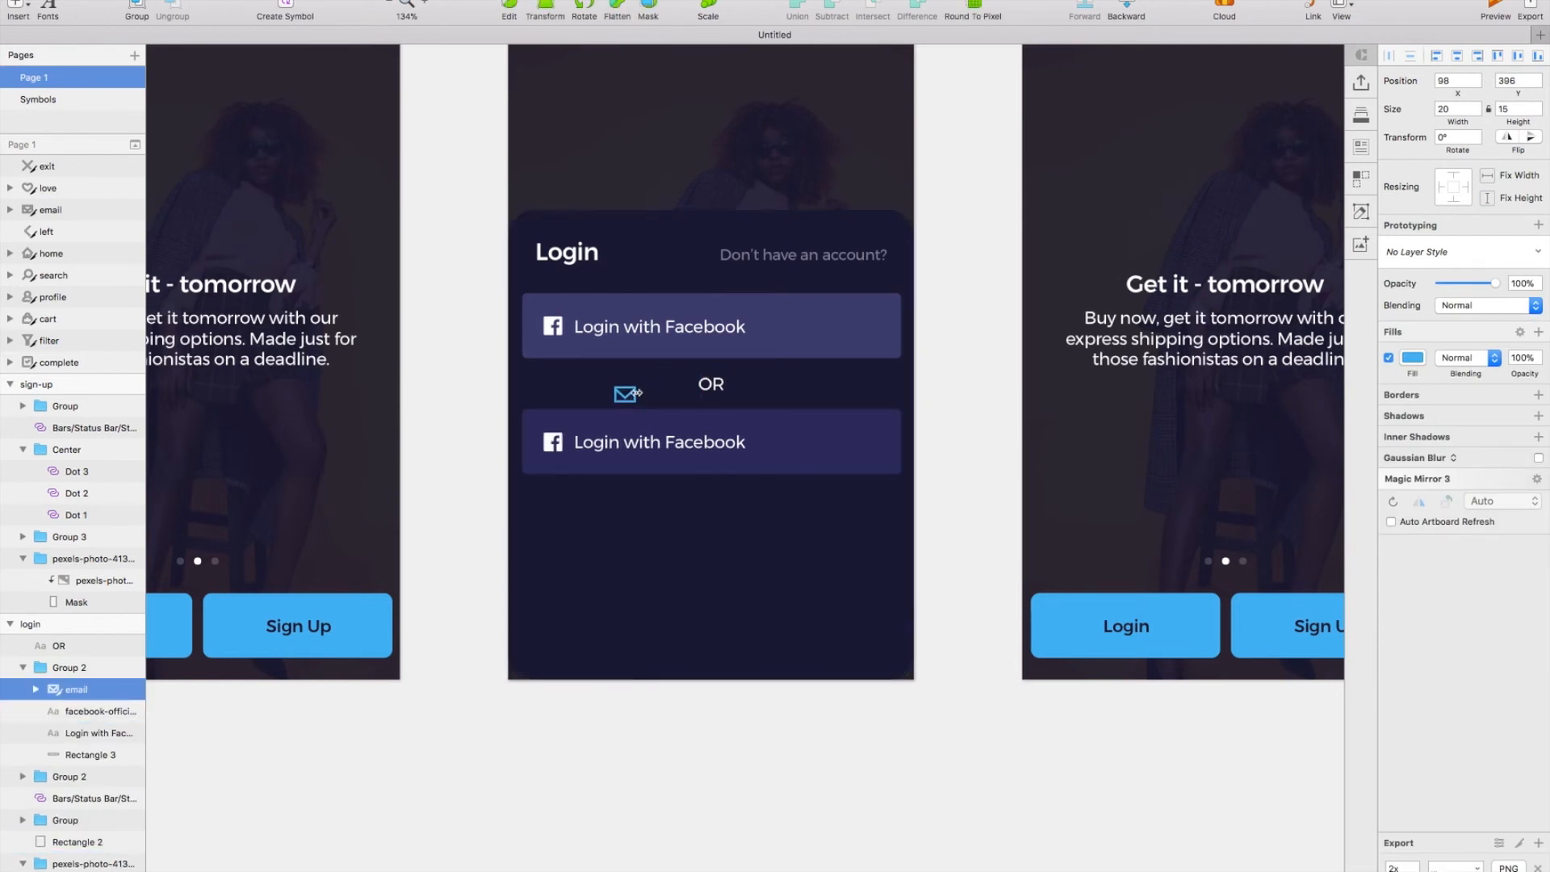
drag(633, 399, 560, 441)
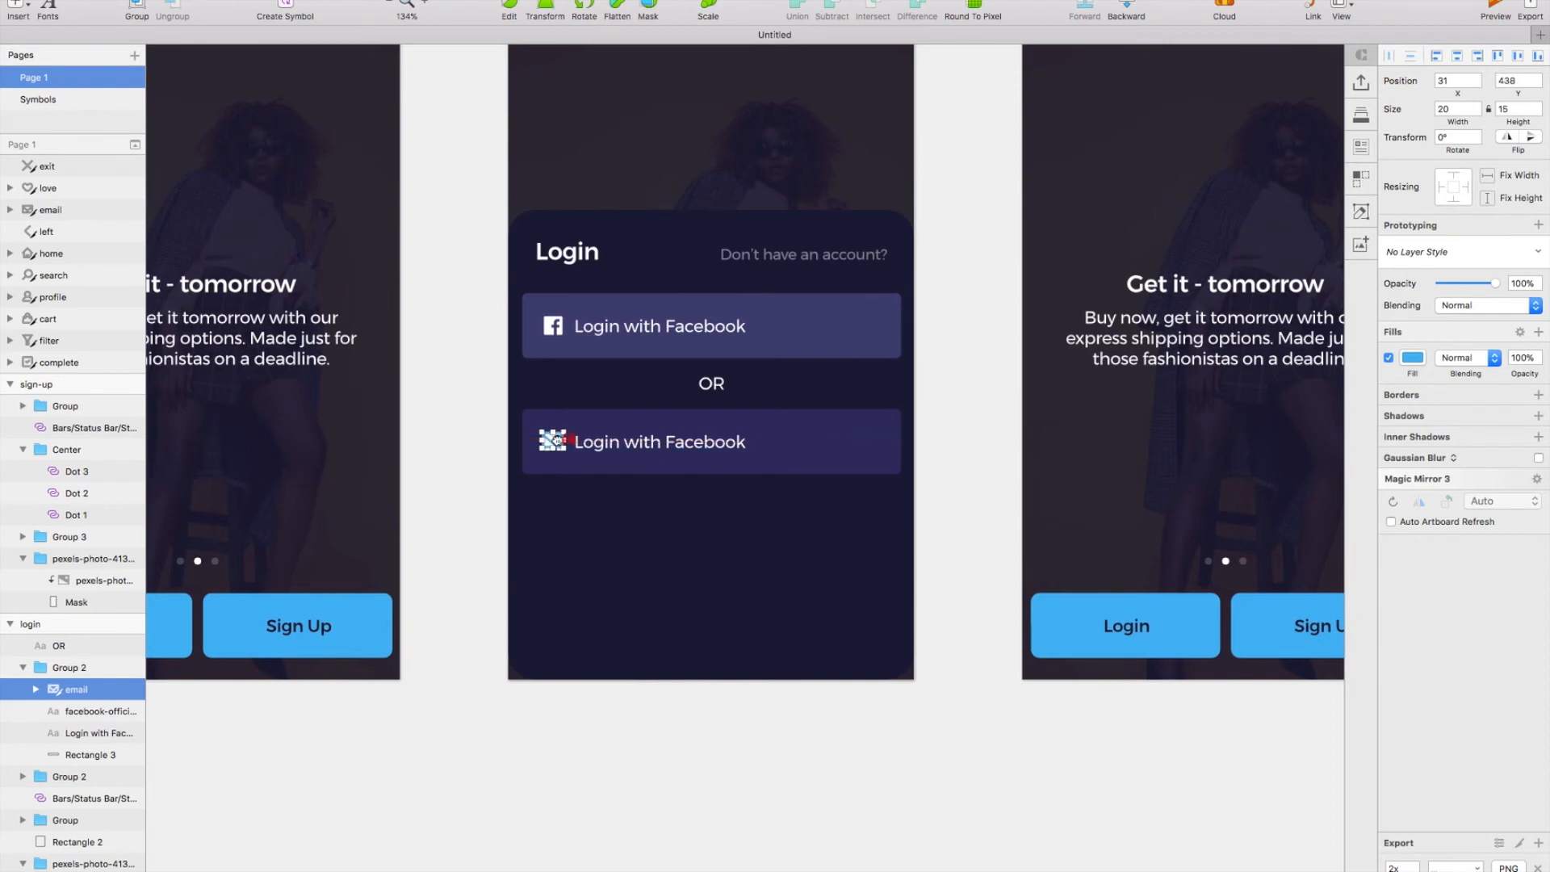
drag(557, 442, 560, 443)
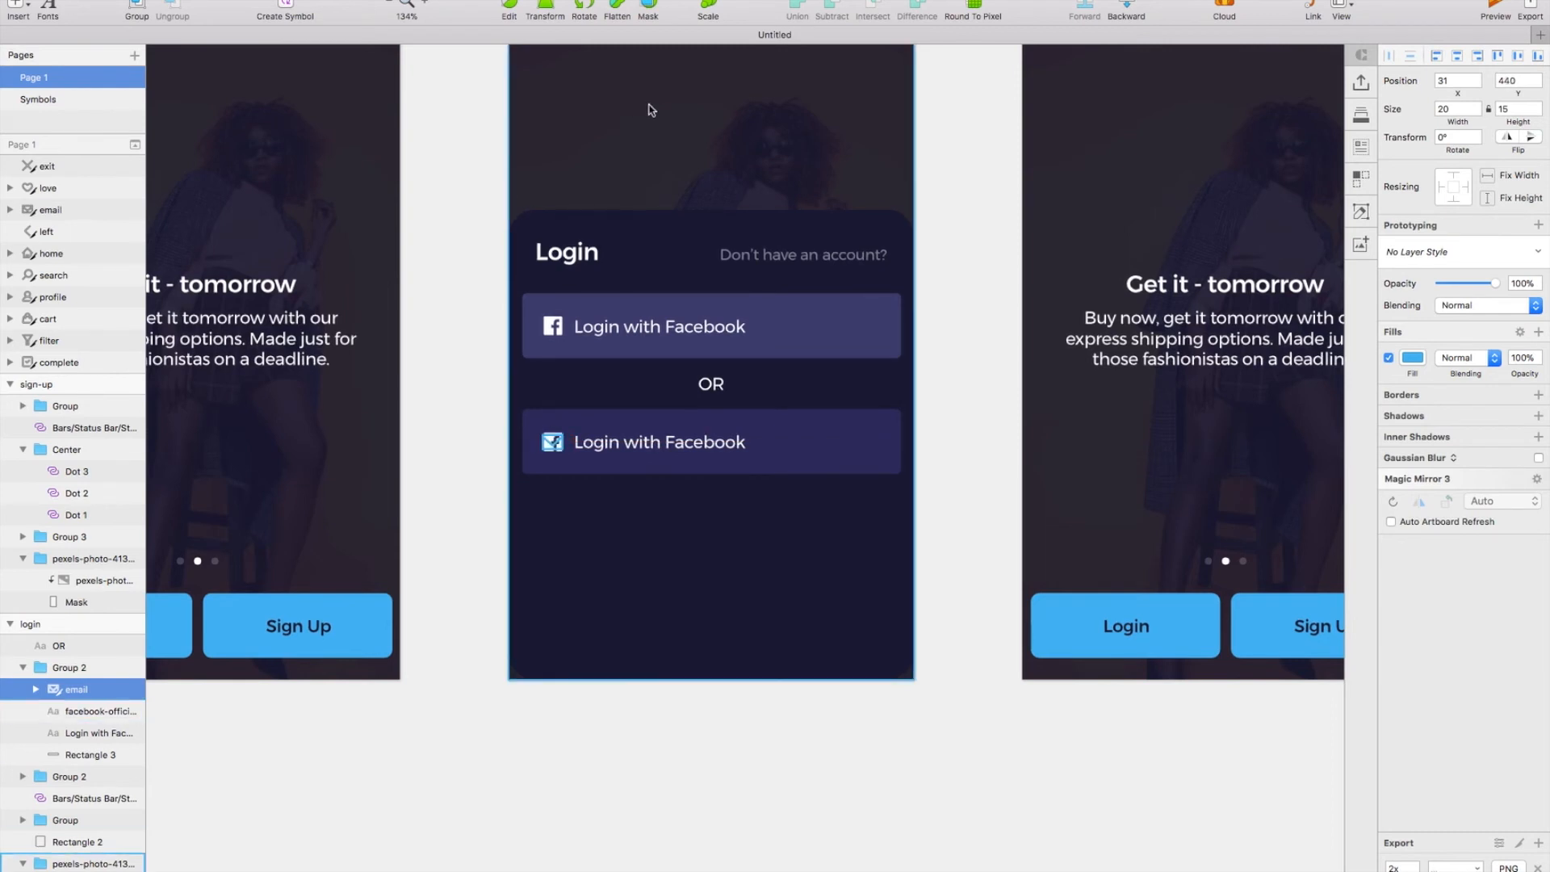
Step: Delete the Facebook icon from the lower button and change the button's text to "Email"
click(91, 713)
key(Delete)
click(653, 455)
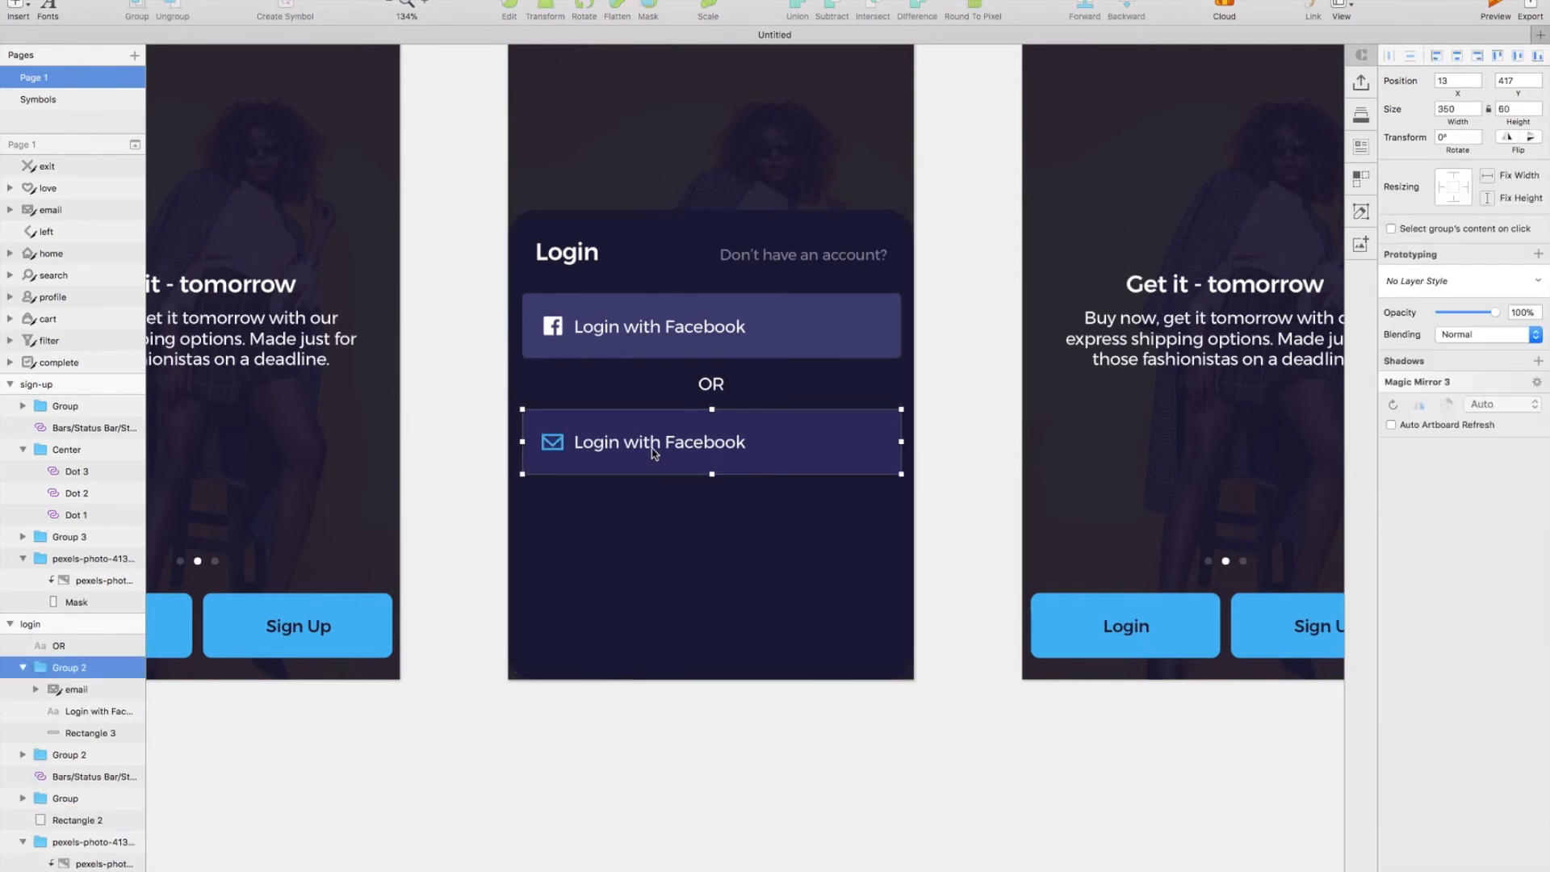
double_click(654, 444)
text(Email)
click(791, 454)
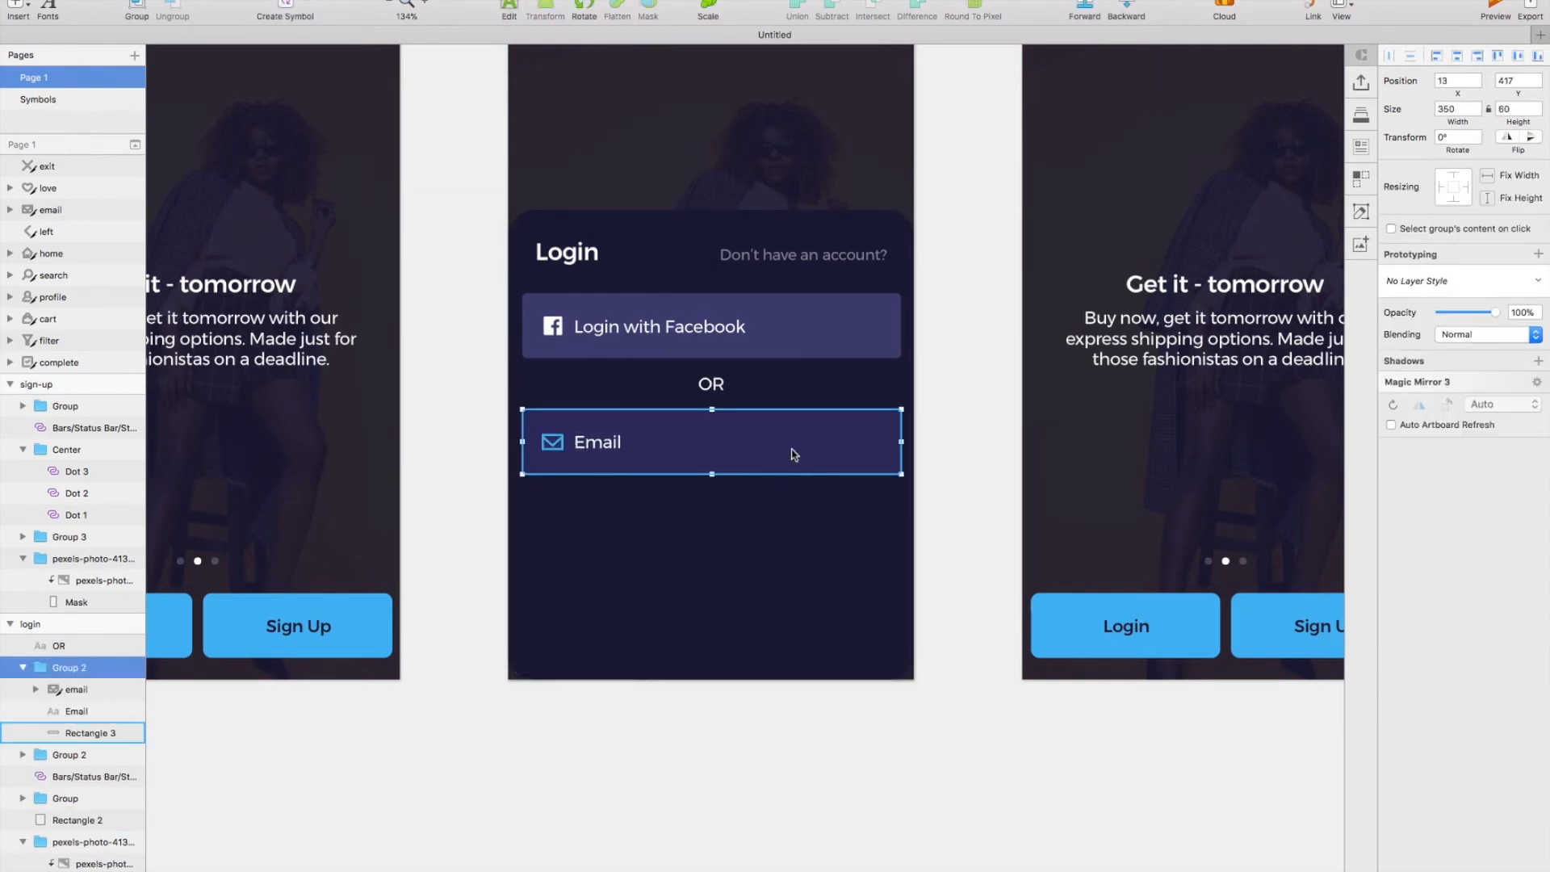
Step: Add an inner shadow to the Email field's rectangle with X 0, Y -1, blur 0 and spread 0
scroll(790, 457, left, 2)
scroll(820, 466, down, 1)
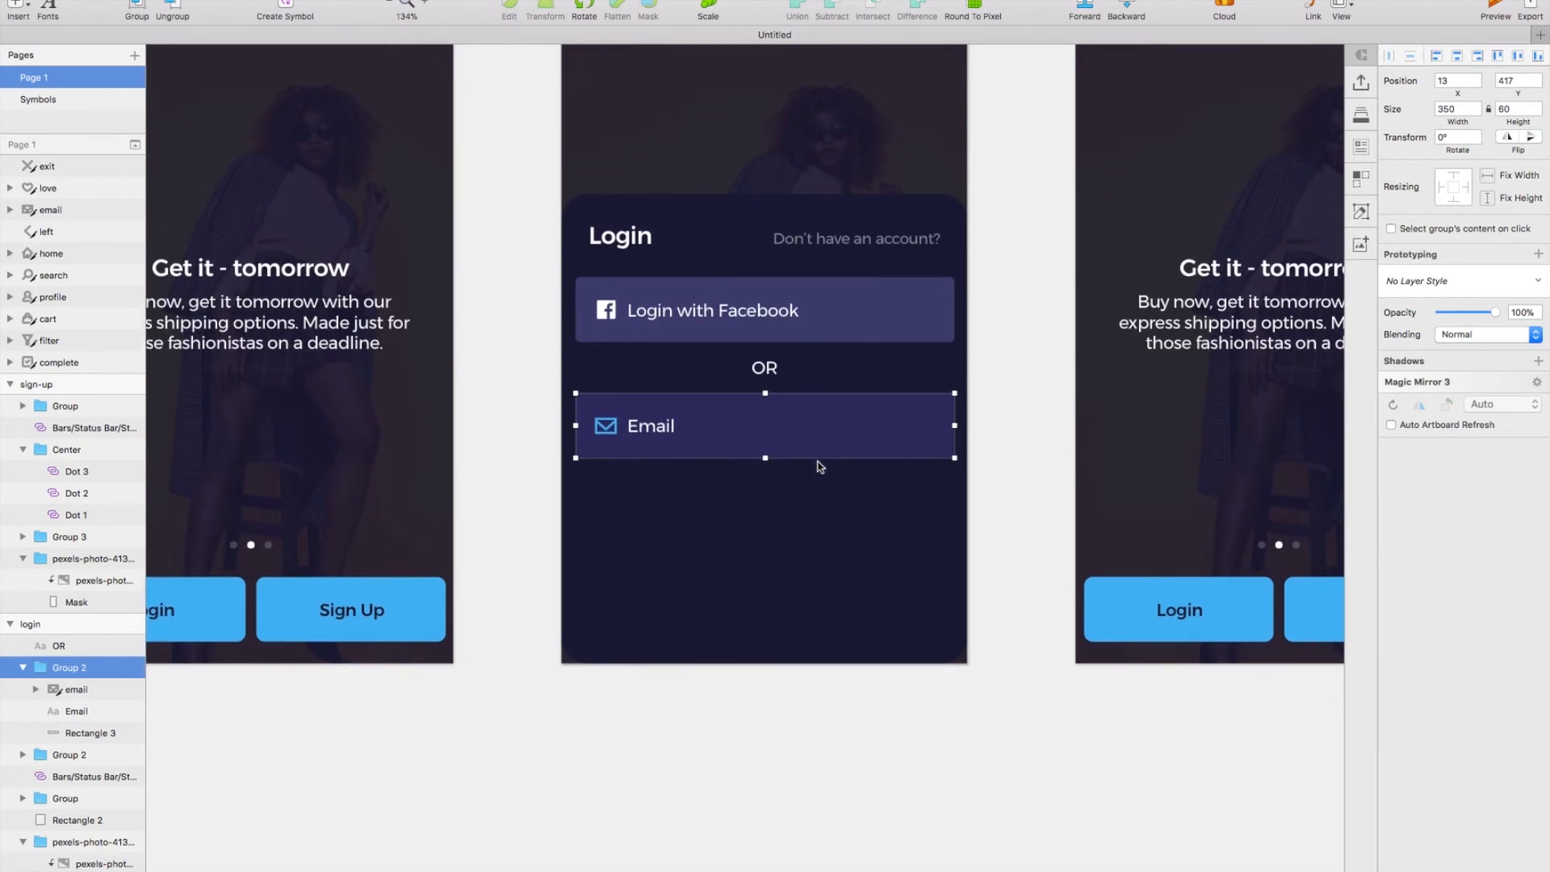
double_click(859, 431)
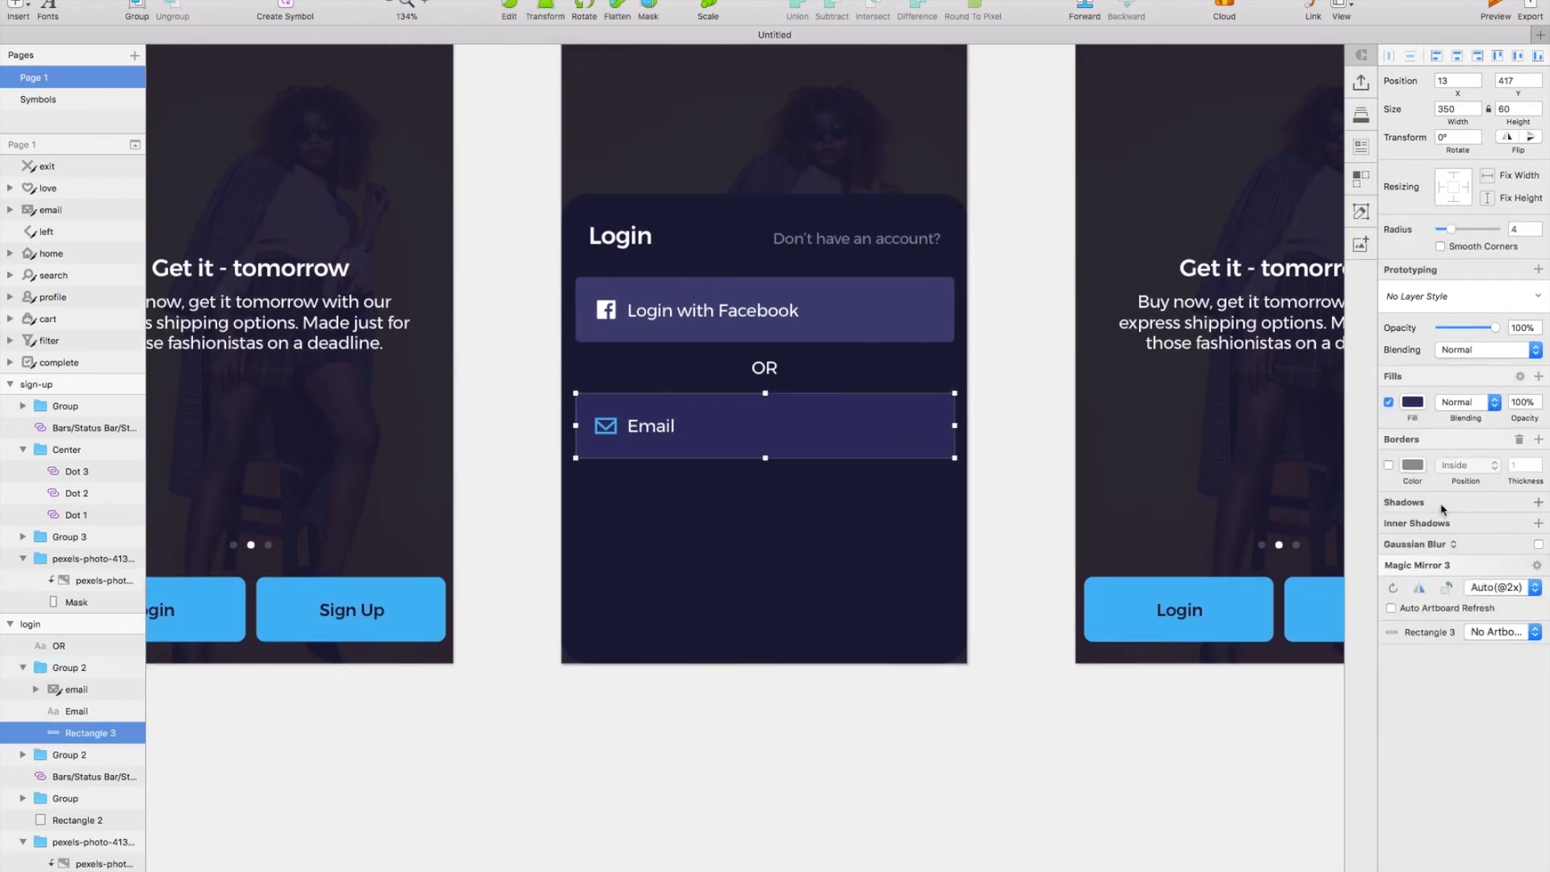
click(1435, 525)
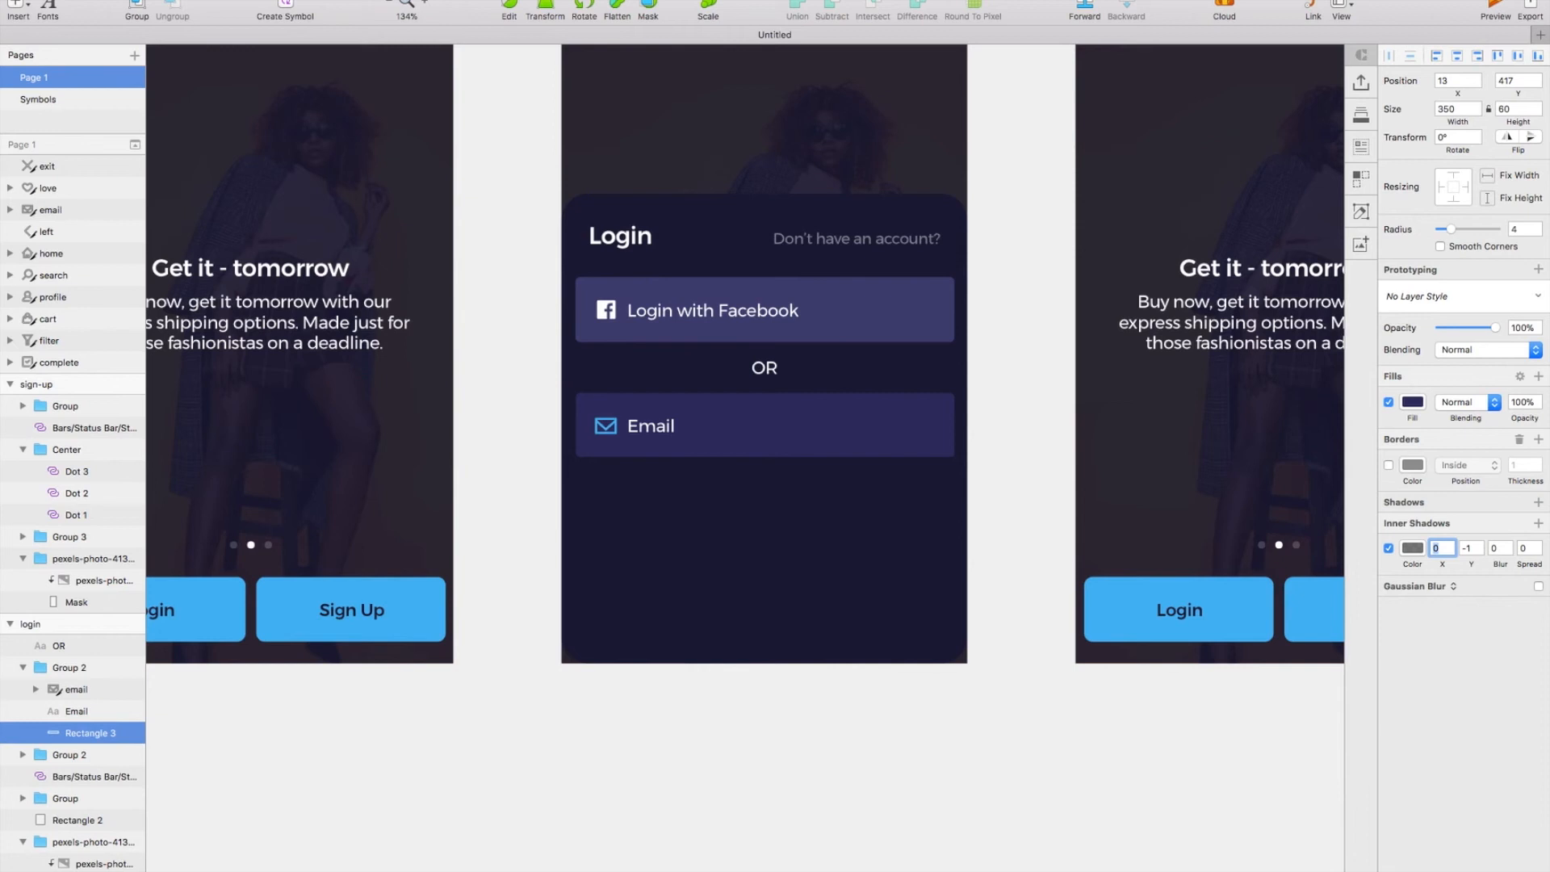
key(Return)
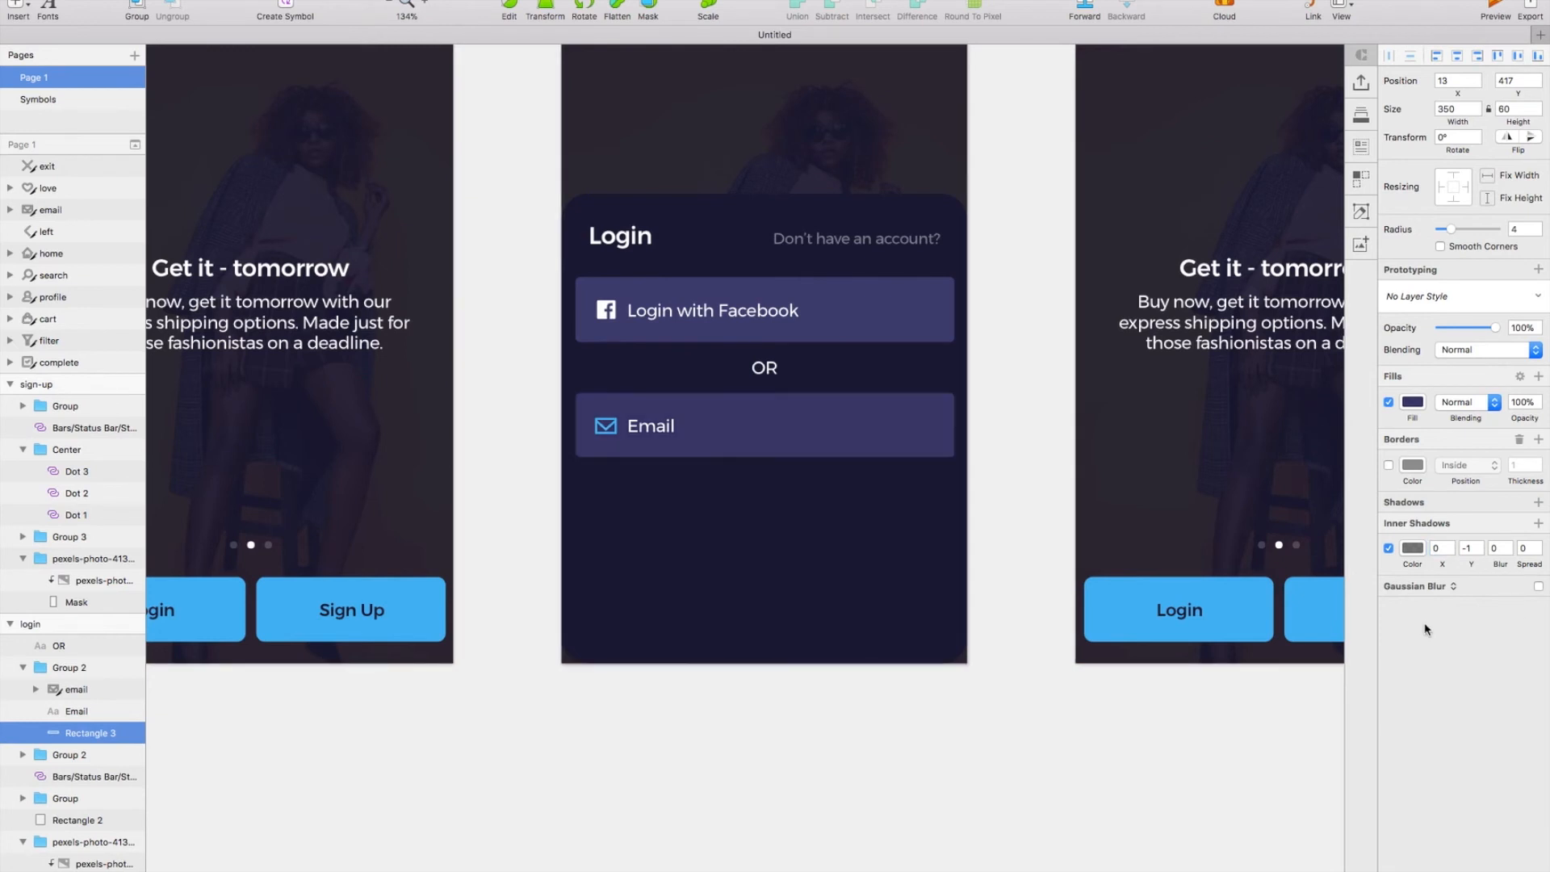
Step: Undo the last fill change on the Email rectangle and set its inner shadow color to 404070, sampled from the Facebook button
click(888, 445)
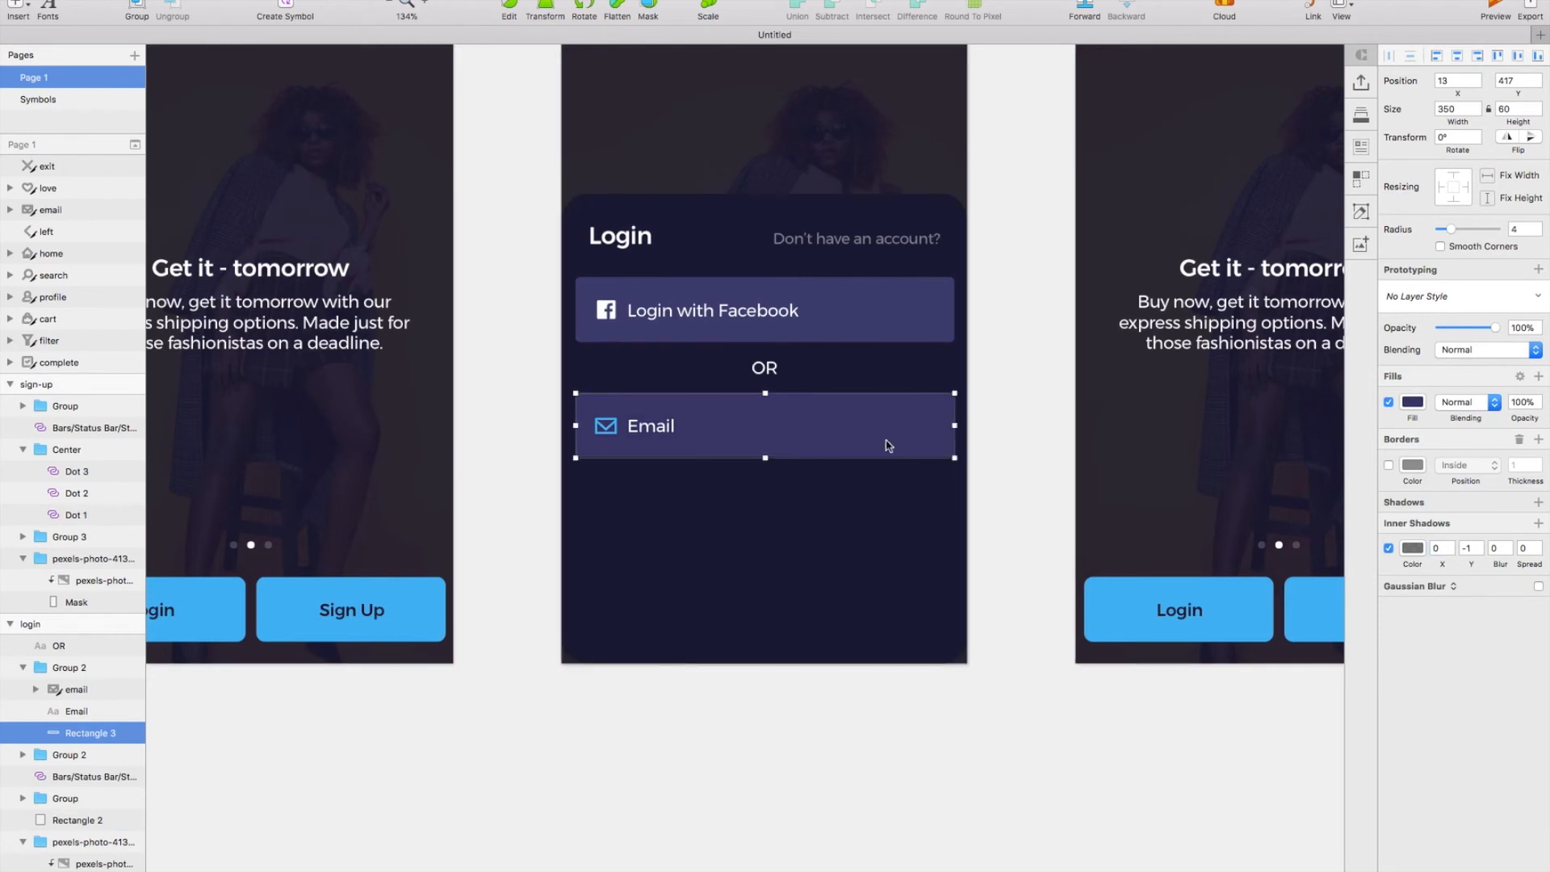
key(super+z)
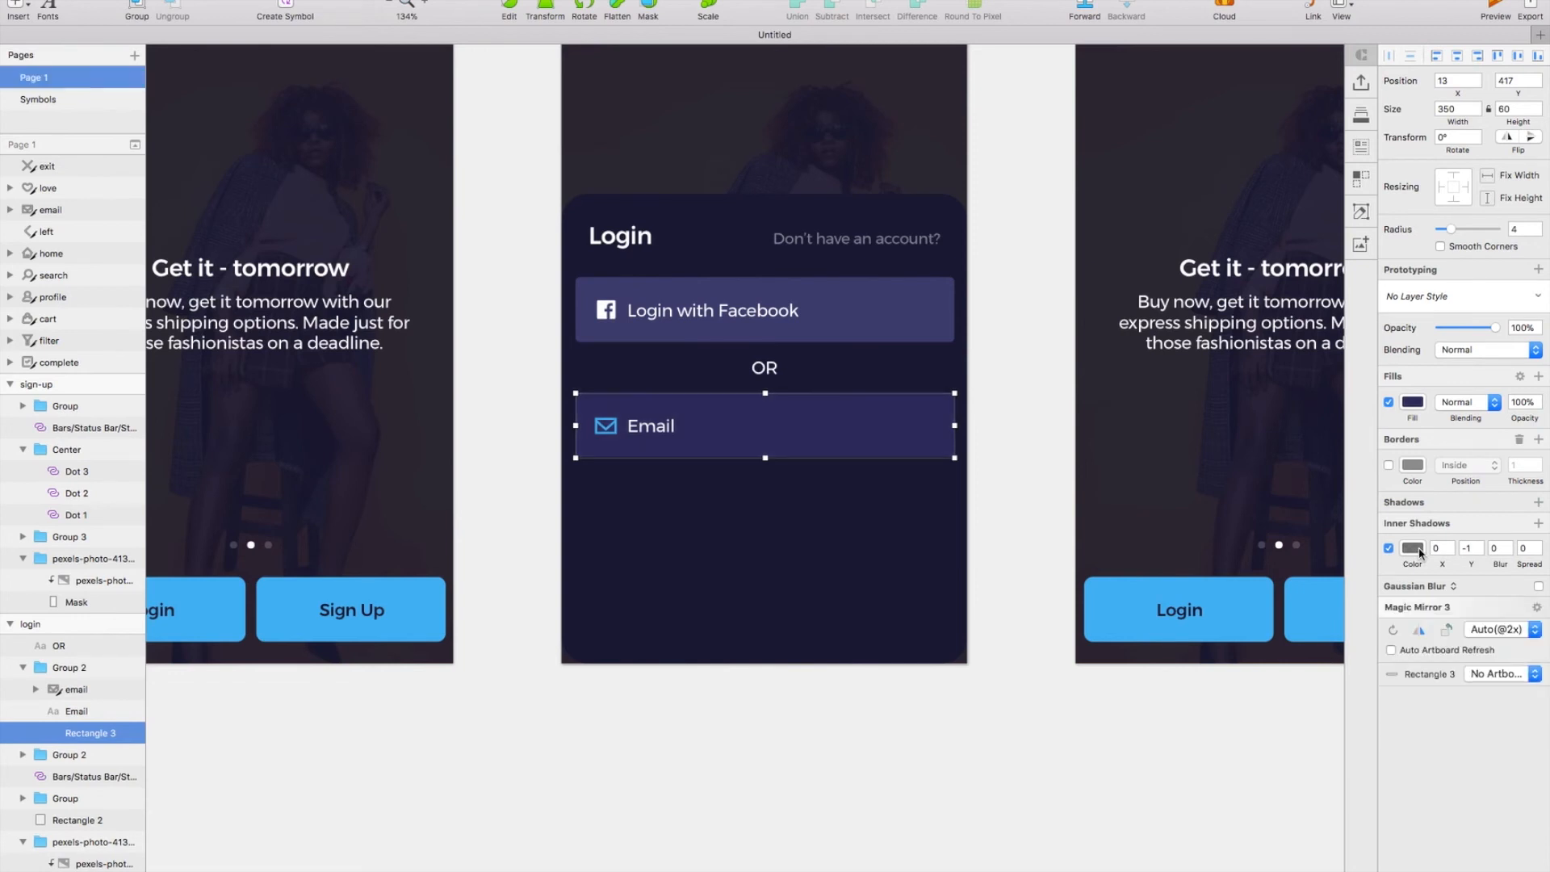
click(1419, 553)
key(ctrl+c)
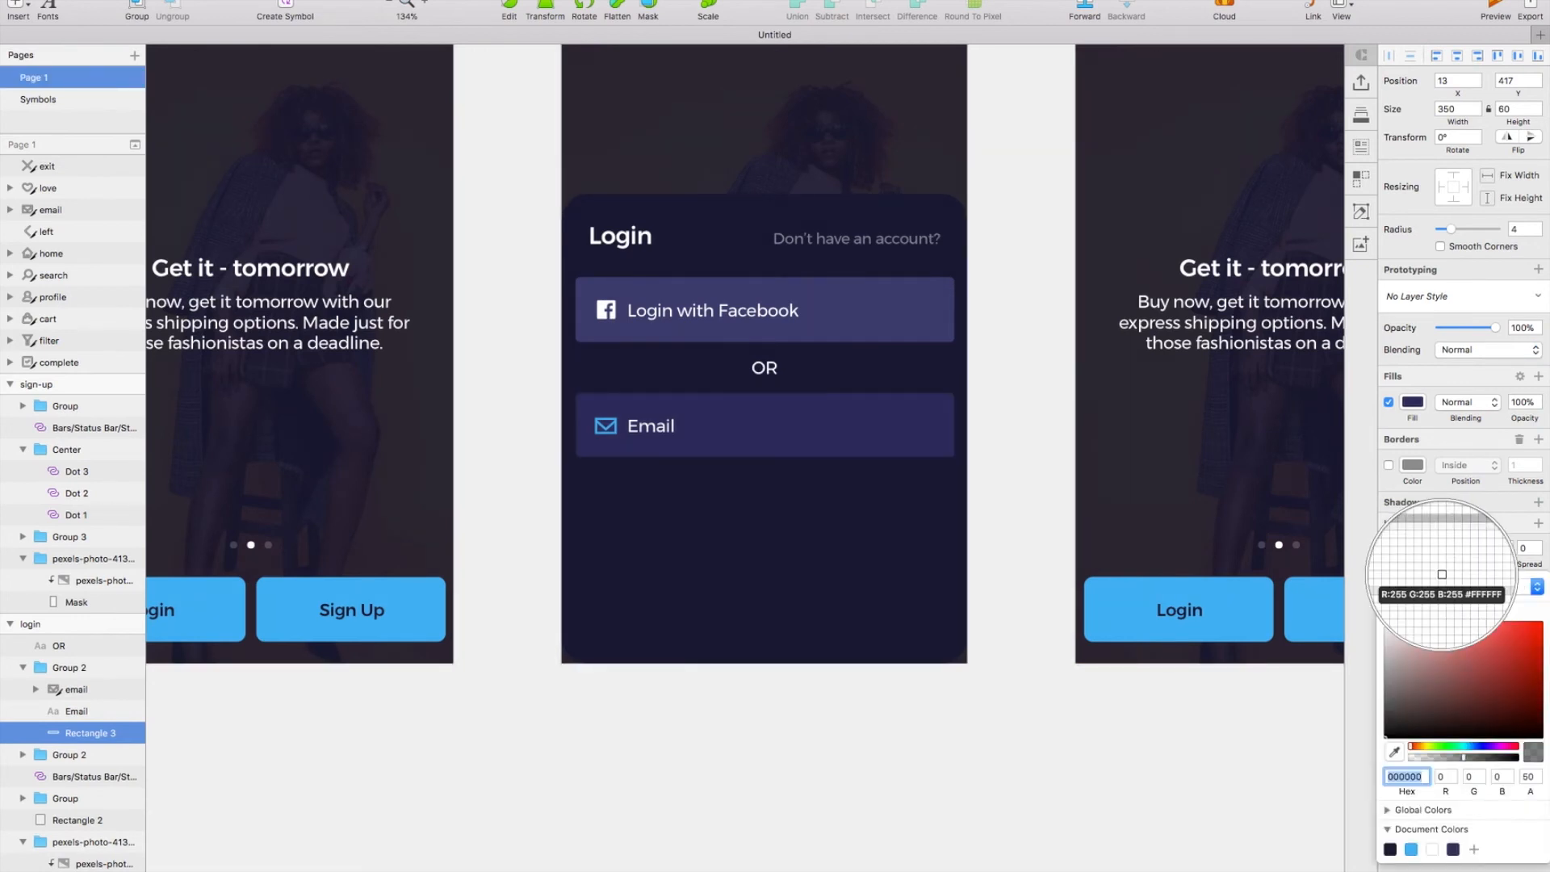
click(900, 320)
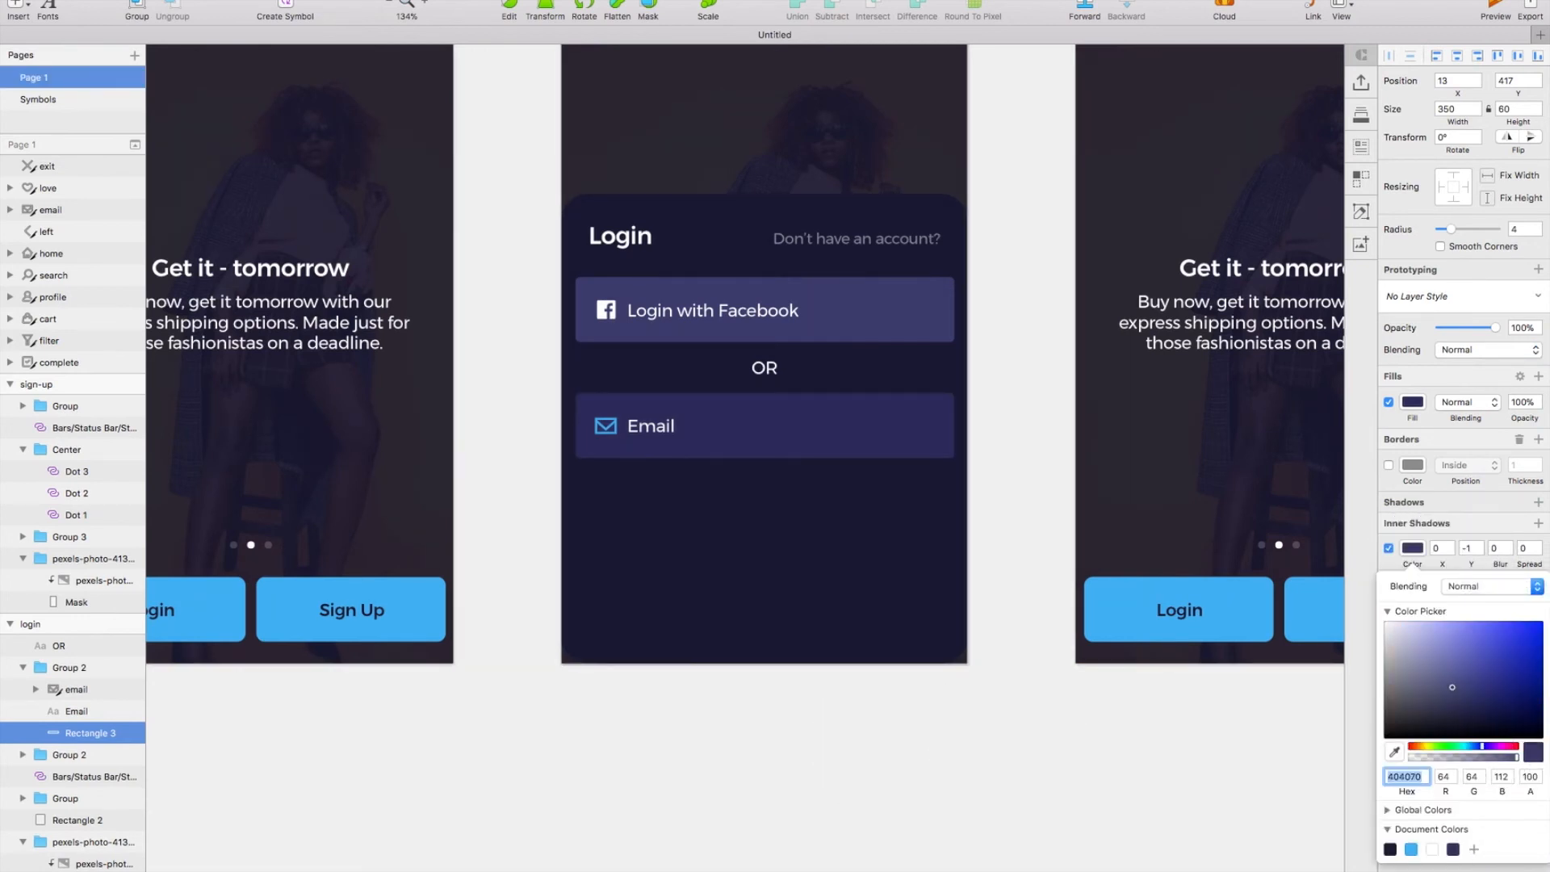
click(898, 437)
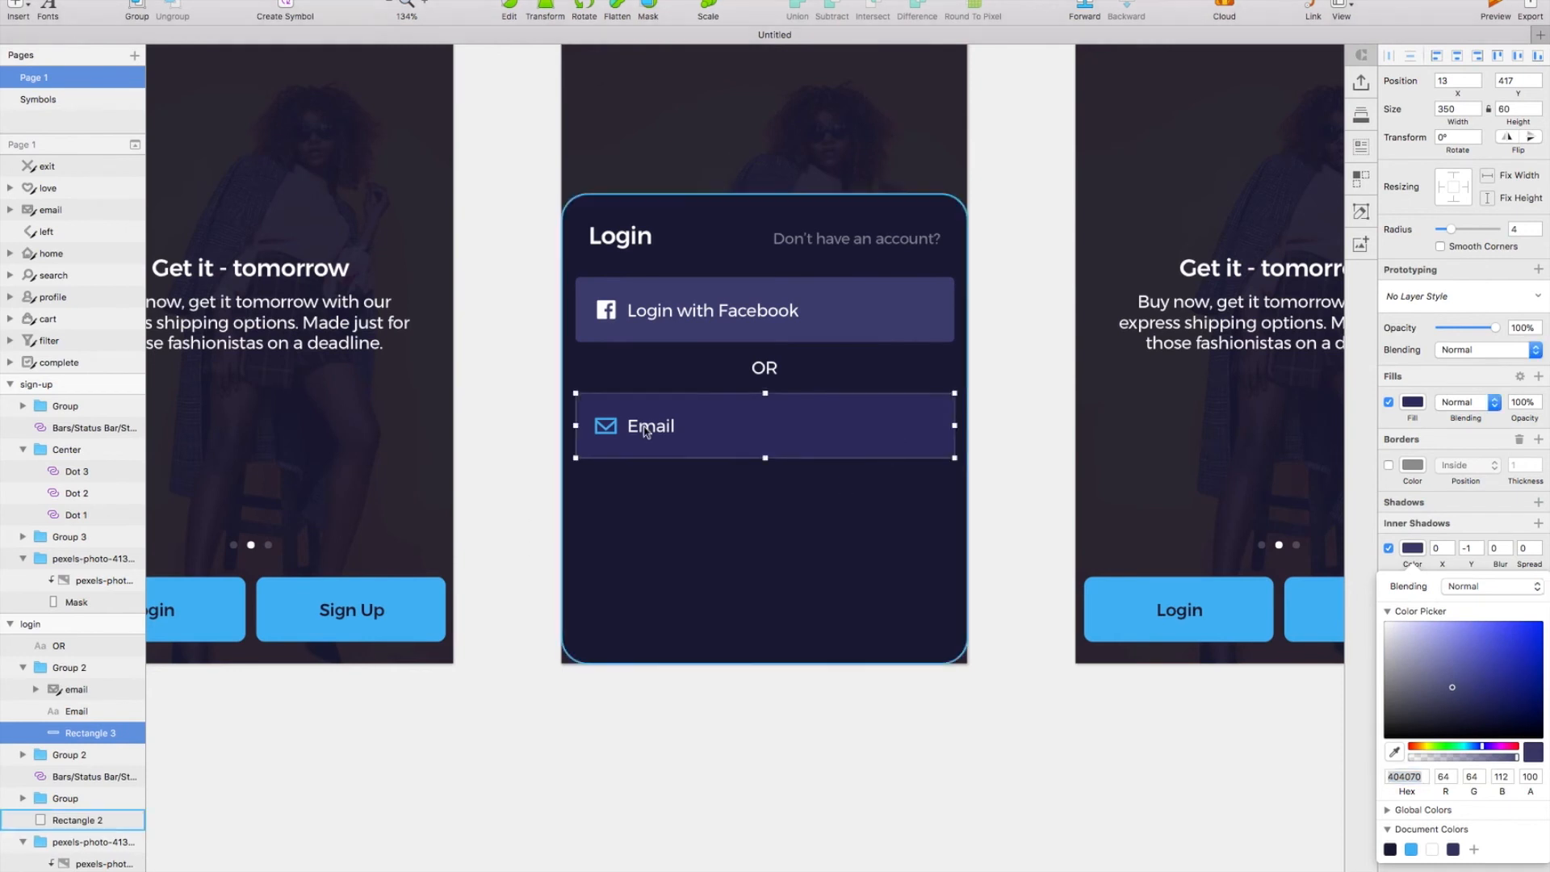
Step: Duplicate the Email field group and place the copy directly beneath the original
click(819, 439)
drag(819, 440, 824, 501)
click(816, 564)
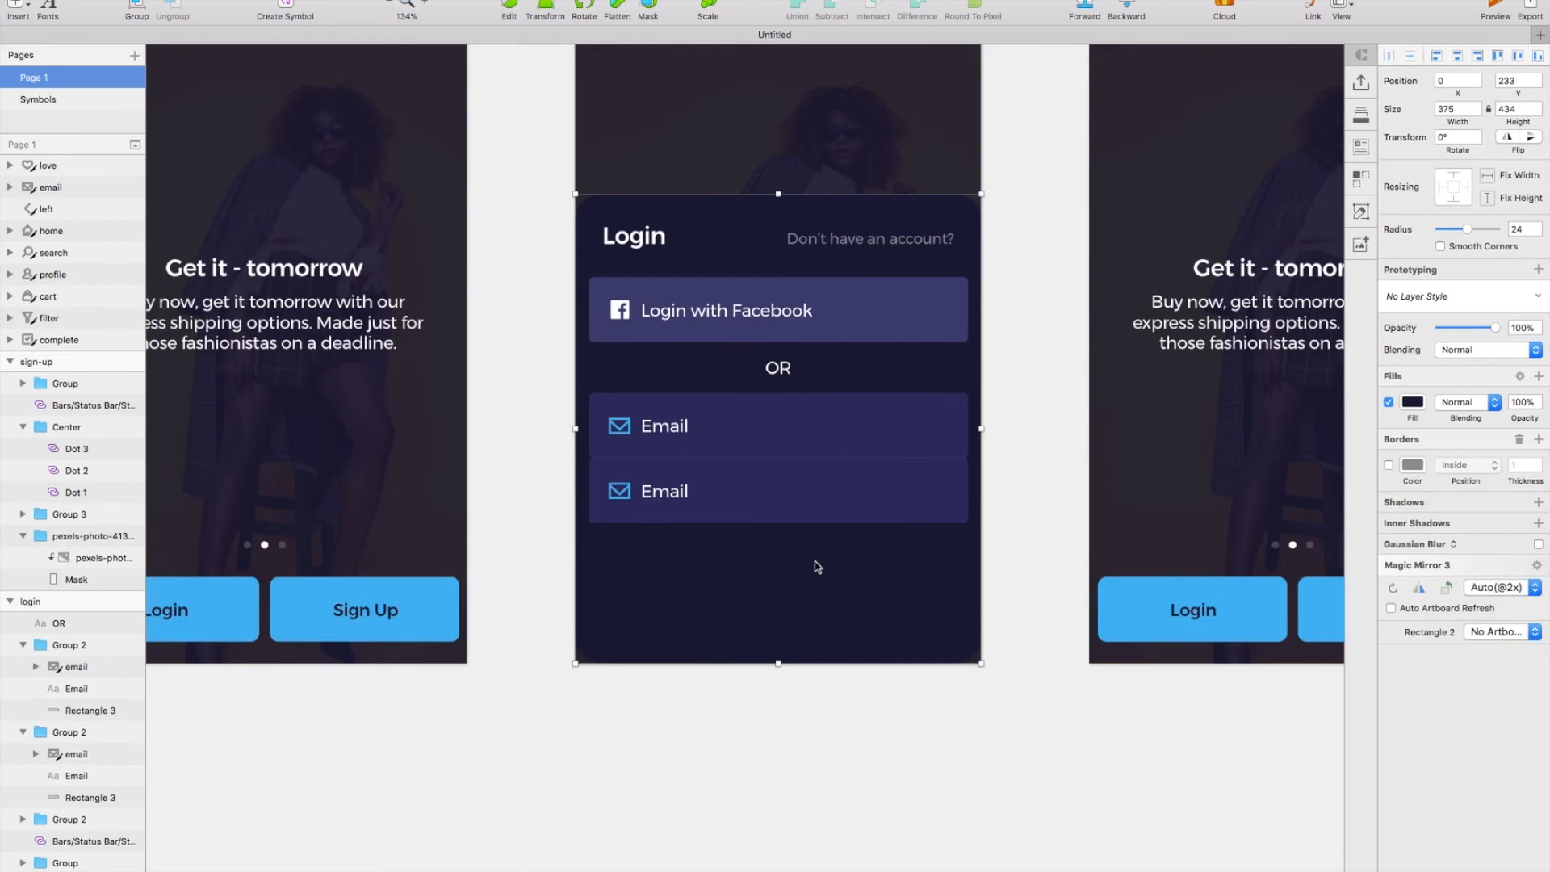
Step: Set the radius of the upper Email rectangle's two bottom corners to 0
scroll(816, 567, up, 2)
double_click(832, 407)
key(Return)
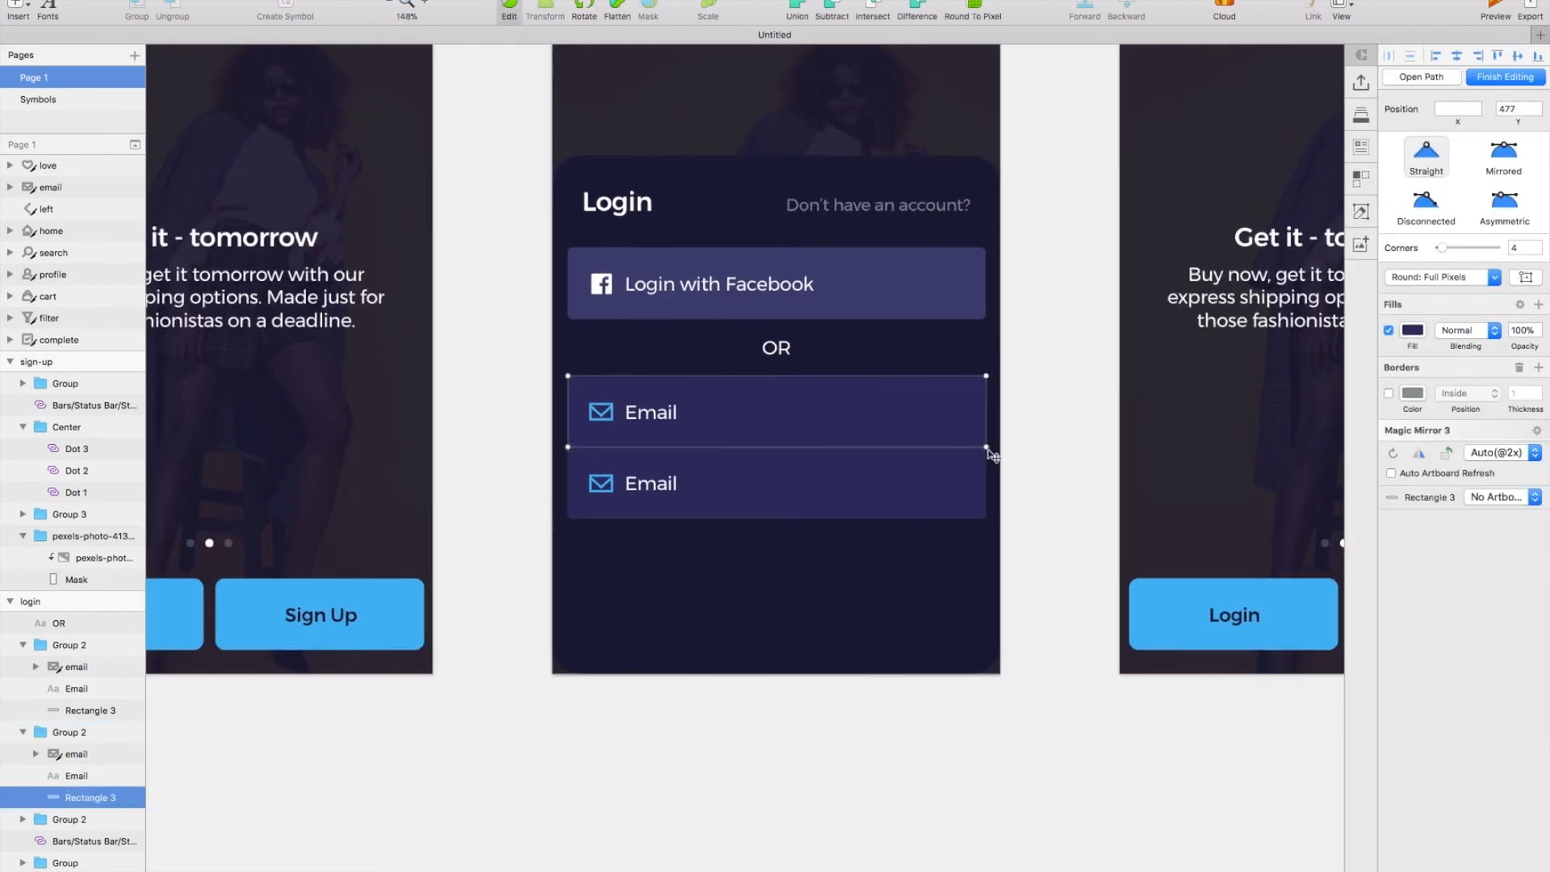
key(Escape)
key(Escape)
click(969, 570)
scroll(969, 572, left, 1)
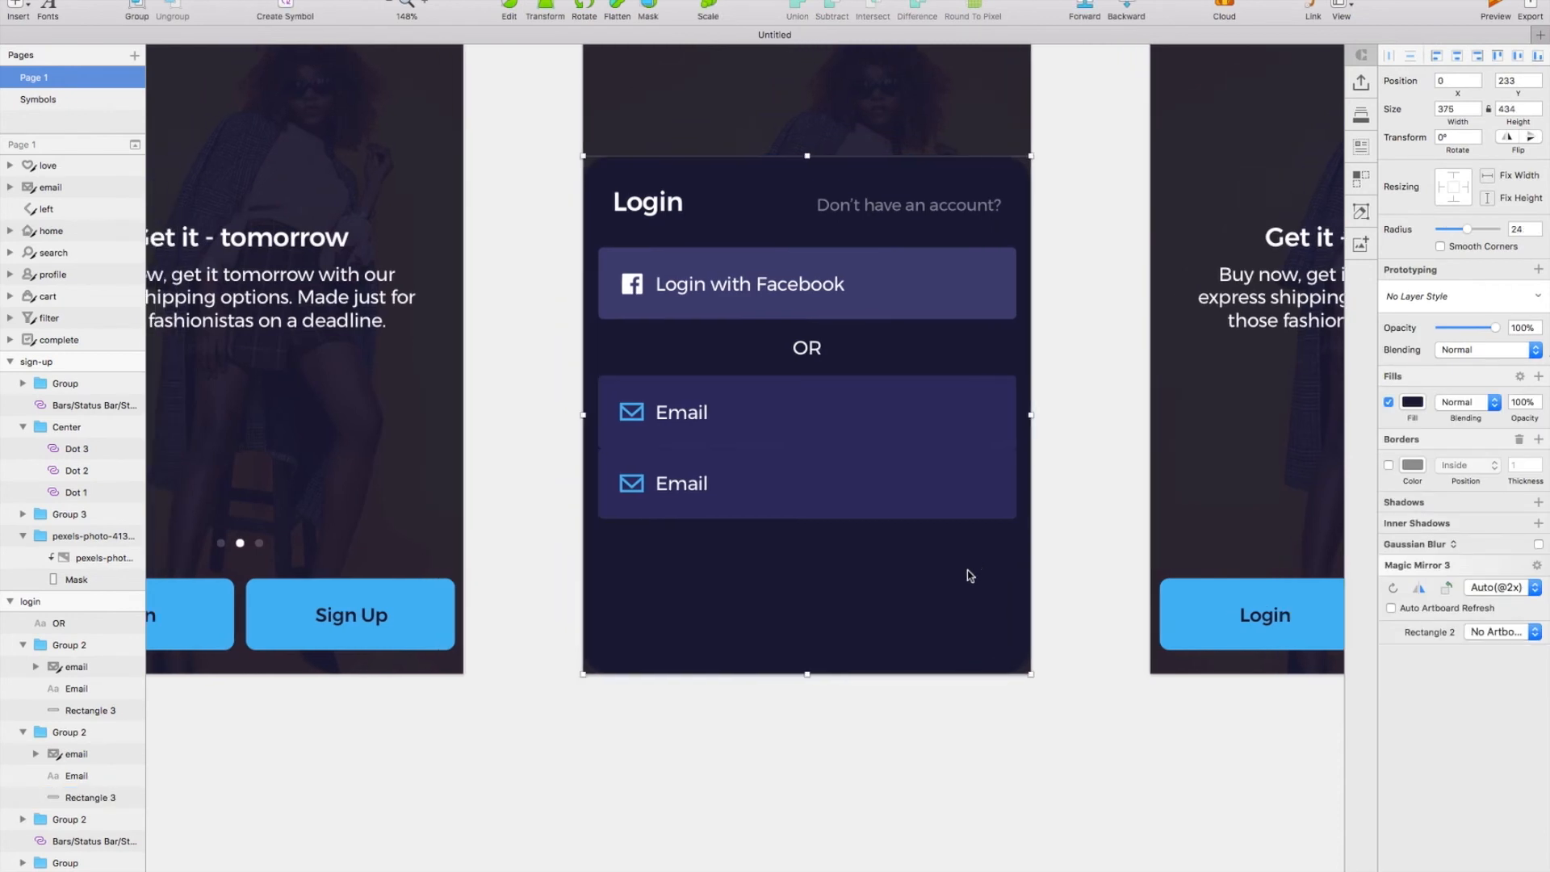
Step: Lighten the inner shadow color of the upper Email field's rectangle to 59599E
click(938, 439)
double_click(939, 438)
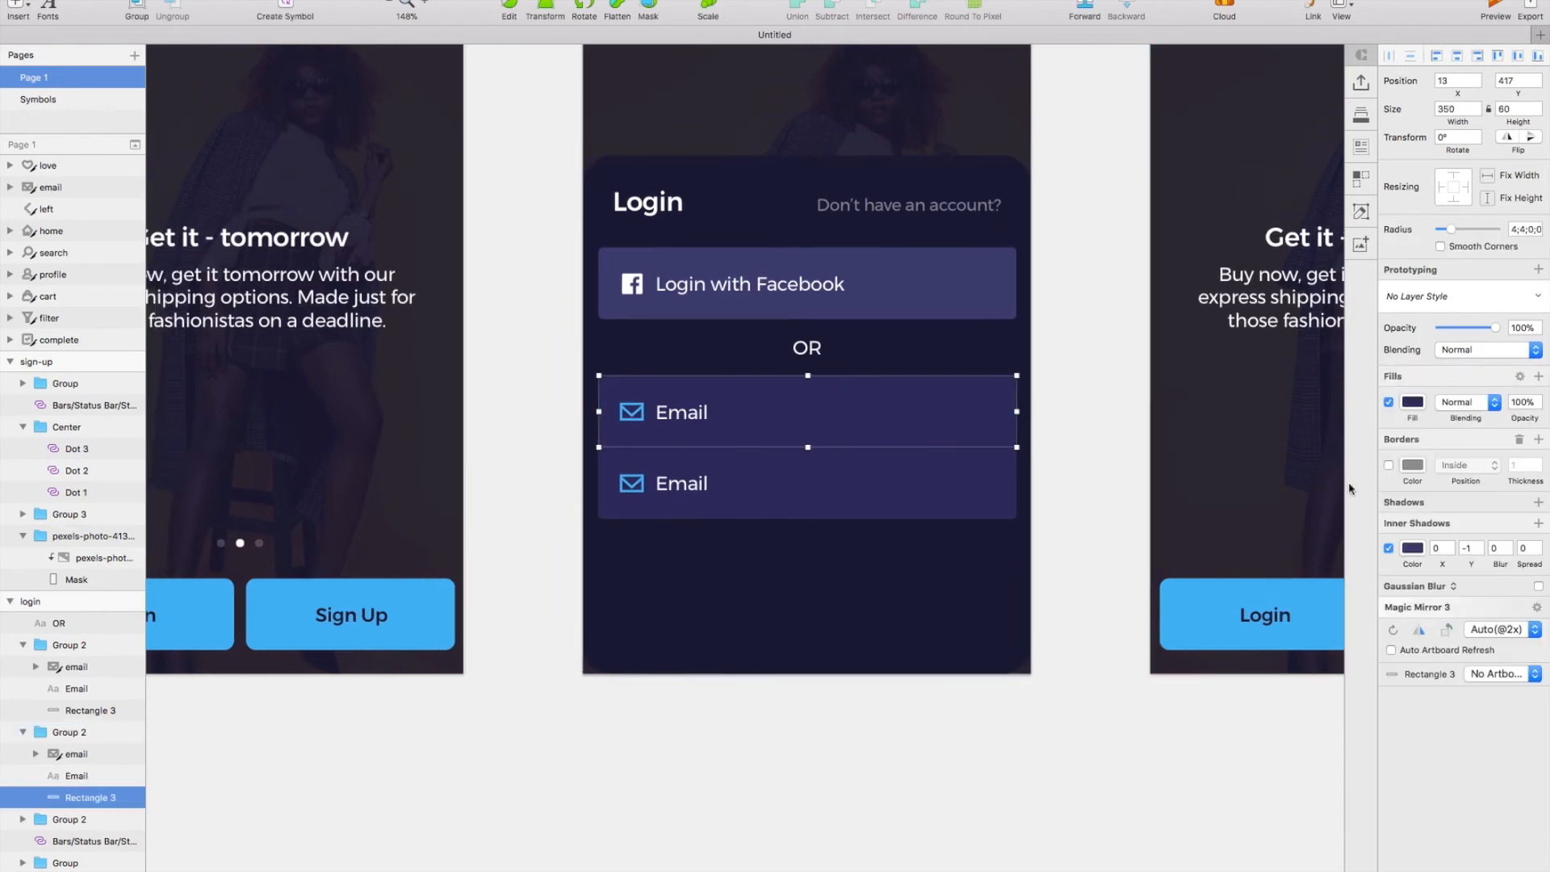
click(1413, 549)
drag(1447, 700, 1450, 670)
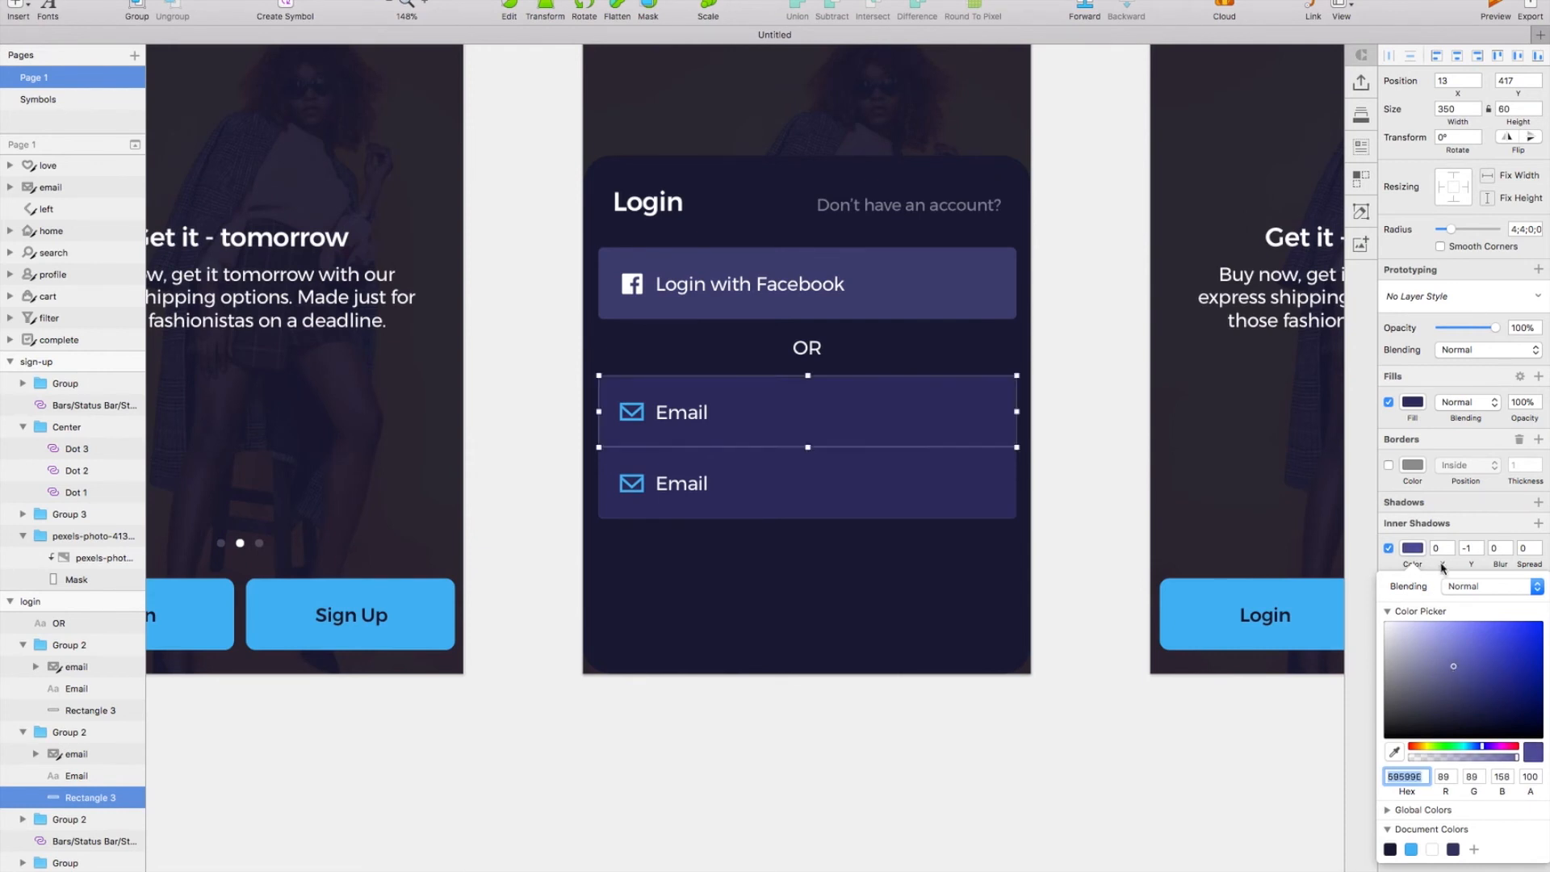
click(952, 499)
scroll(923, 588, up, 3)
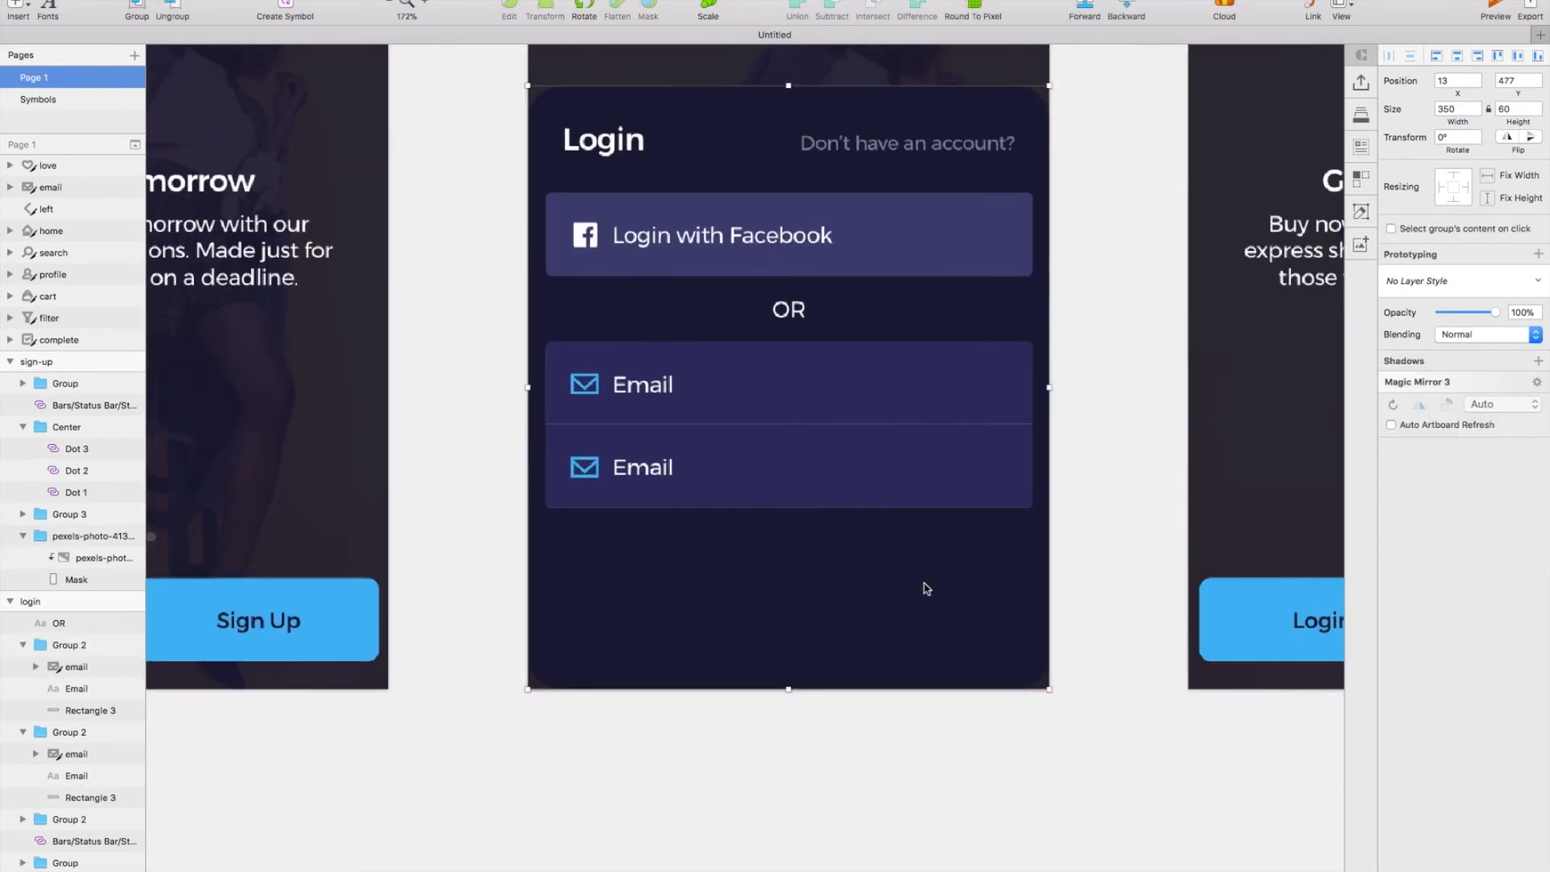
Step: Set the radius of the lower Email rectangle's two top corners to 0
scroll(928, 525, up, 1)
double_click(937, 484)
double_click(937, 483)
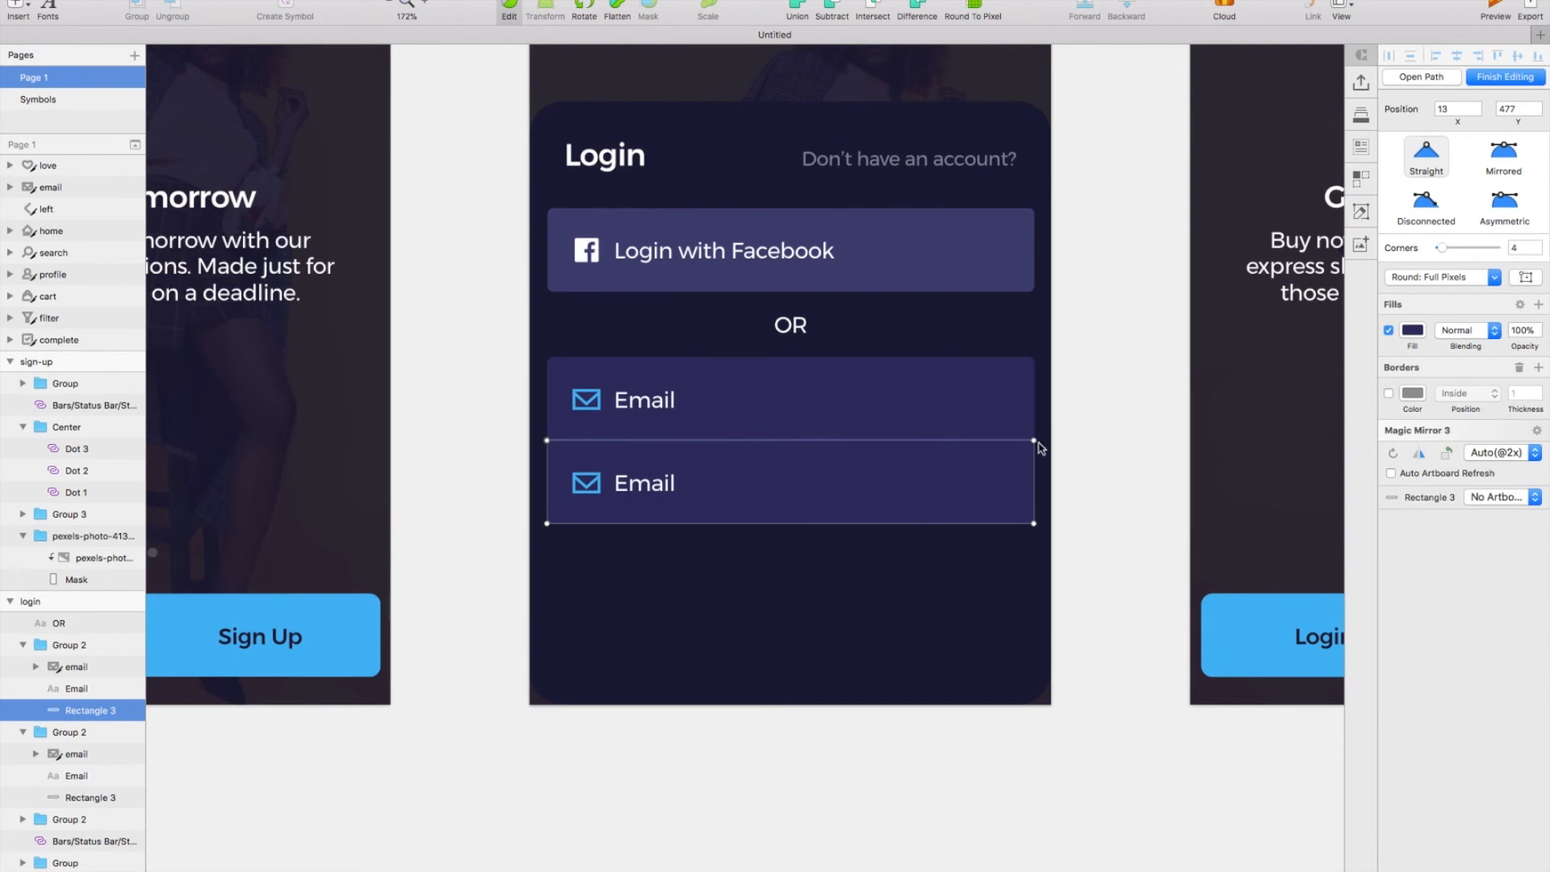
key(Escape)
key(Escape)
key(Escape)
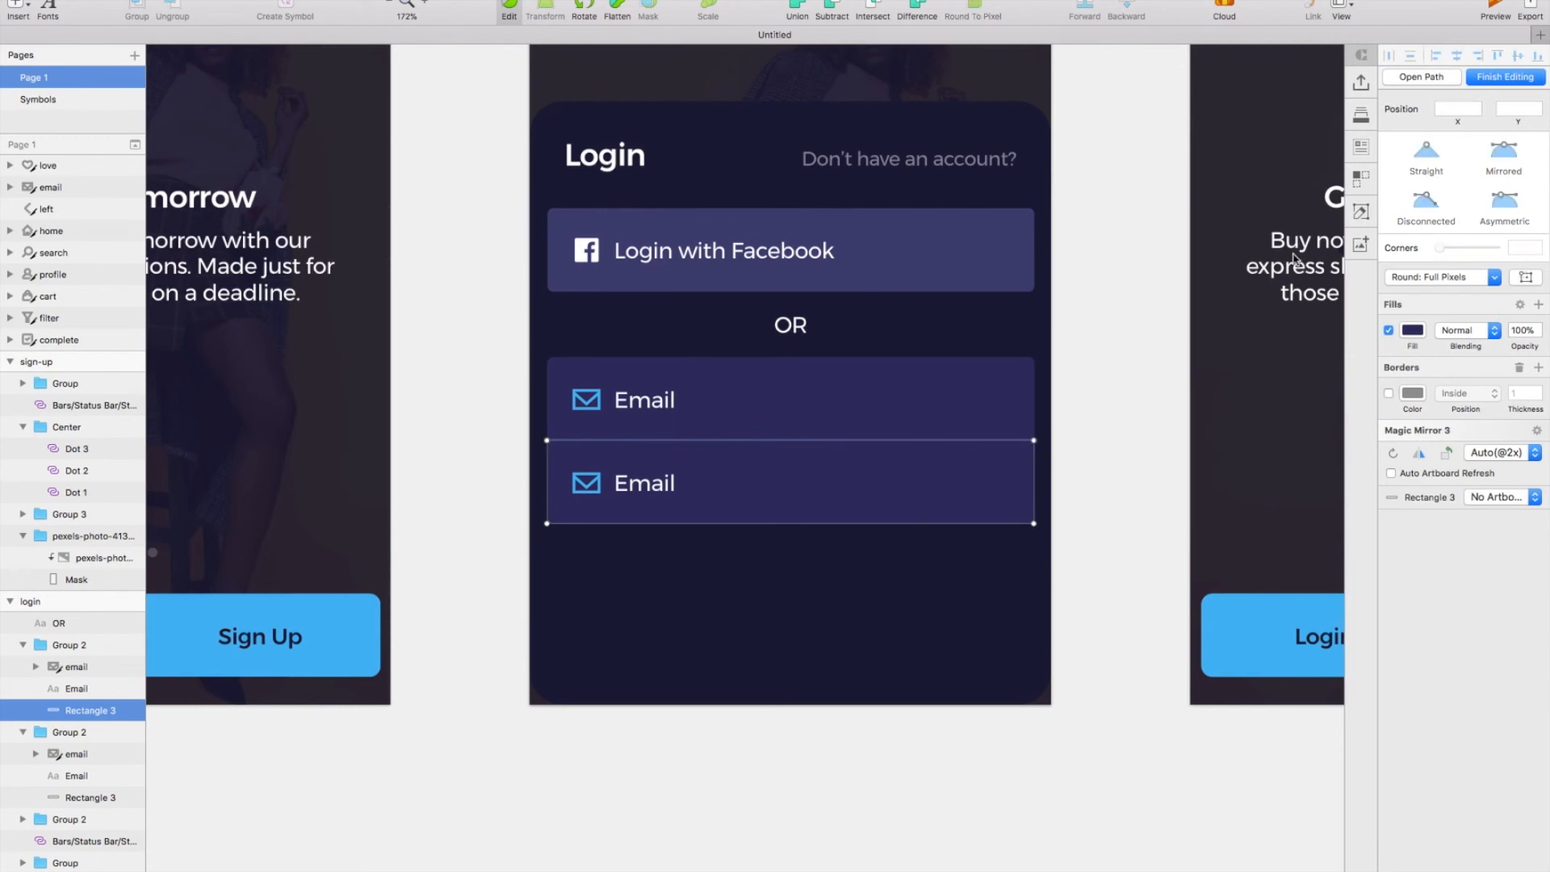
key(Escape)
Step: Replace the email icon in the lower Email field with the copied dot icon
scroll(1062, 633, up, 3)
scroll(1063, 633, left, 1)
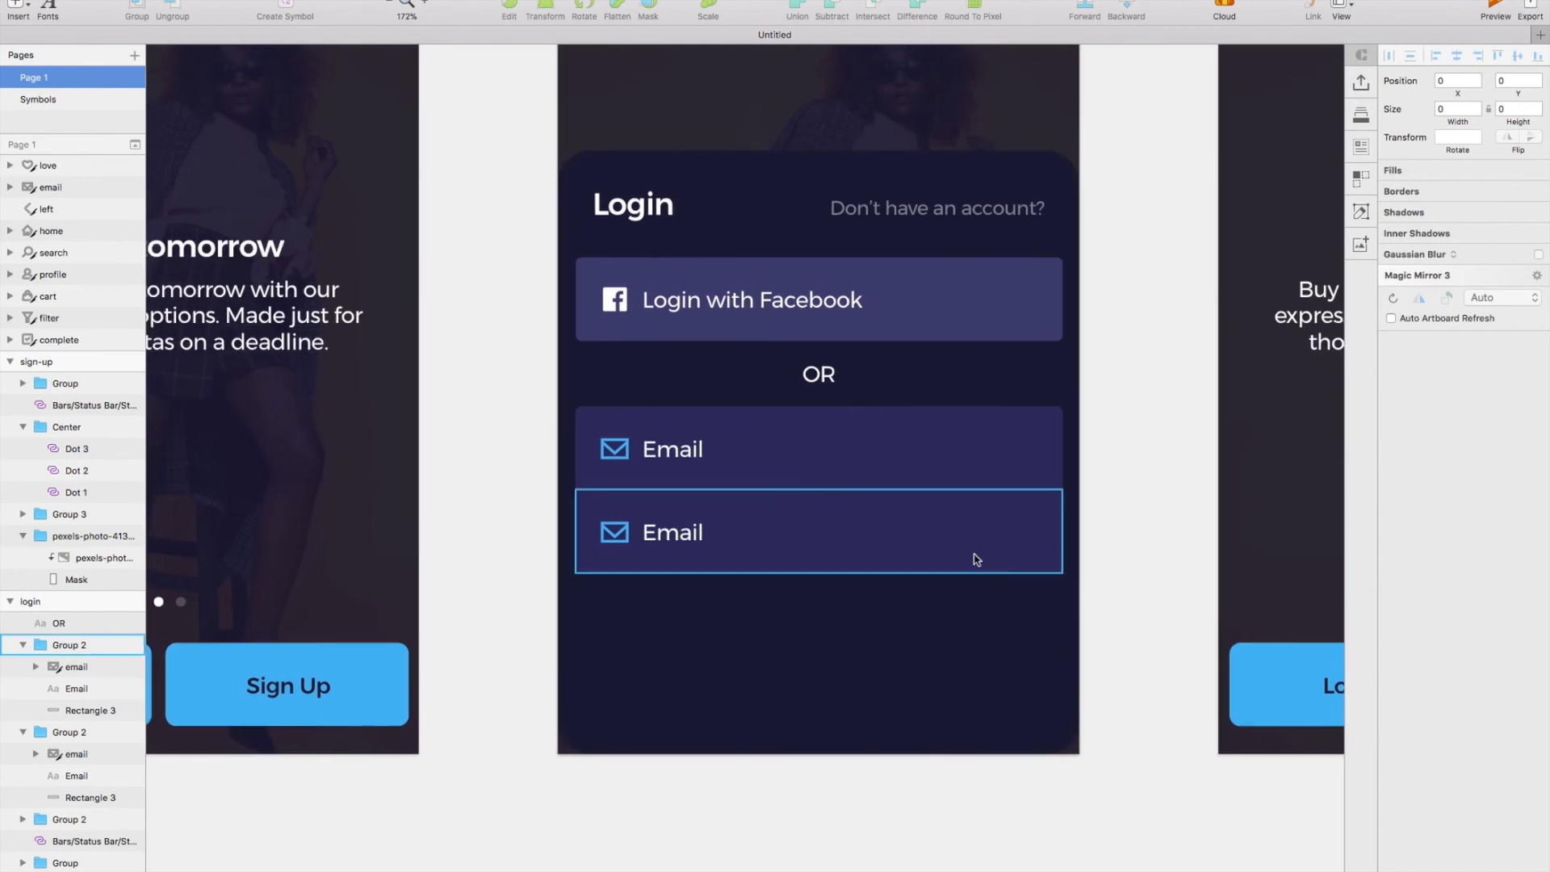
click(972, 565)
scroll(972, 564, down, 5)
scroll(972, 564, right, 2)
double_click(549, 321)
key(Escape)
key(super+v)
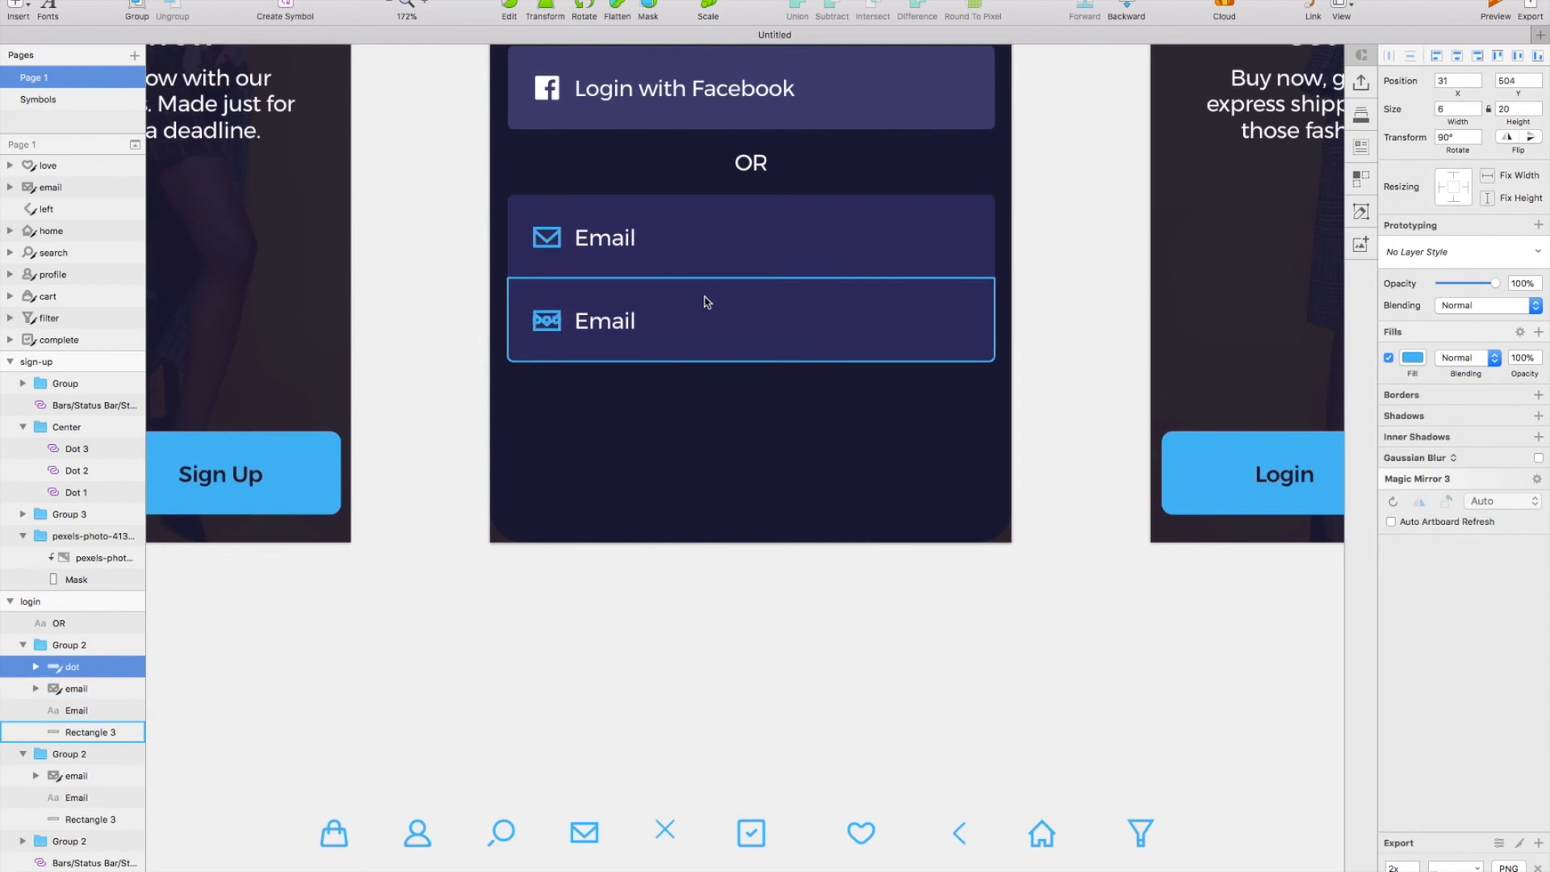
click(74, 691)
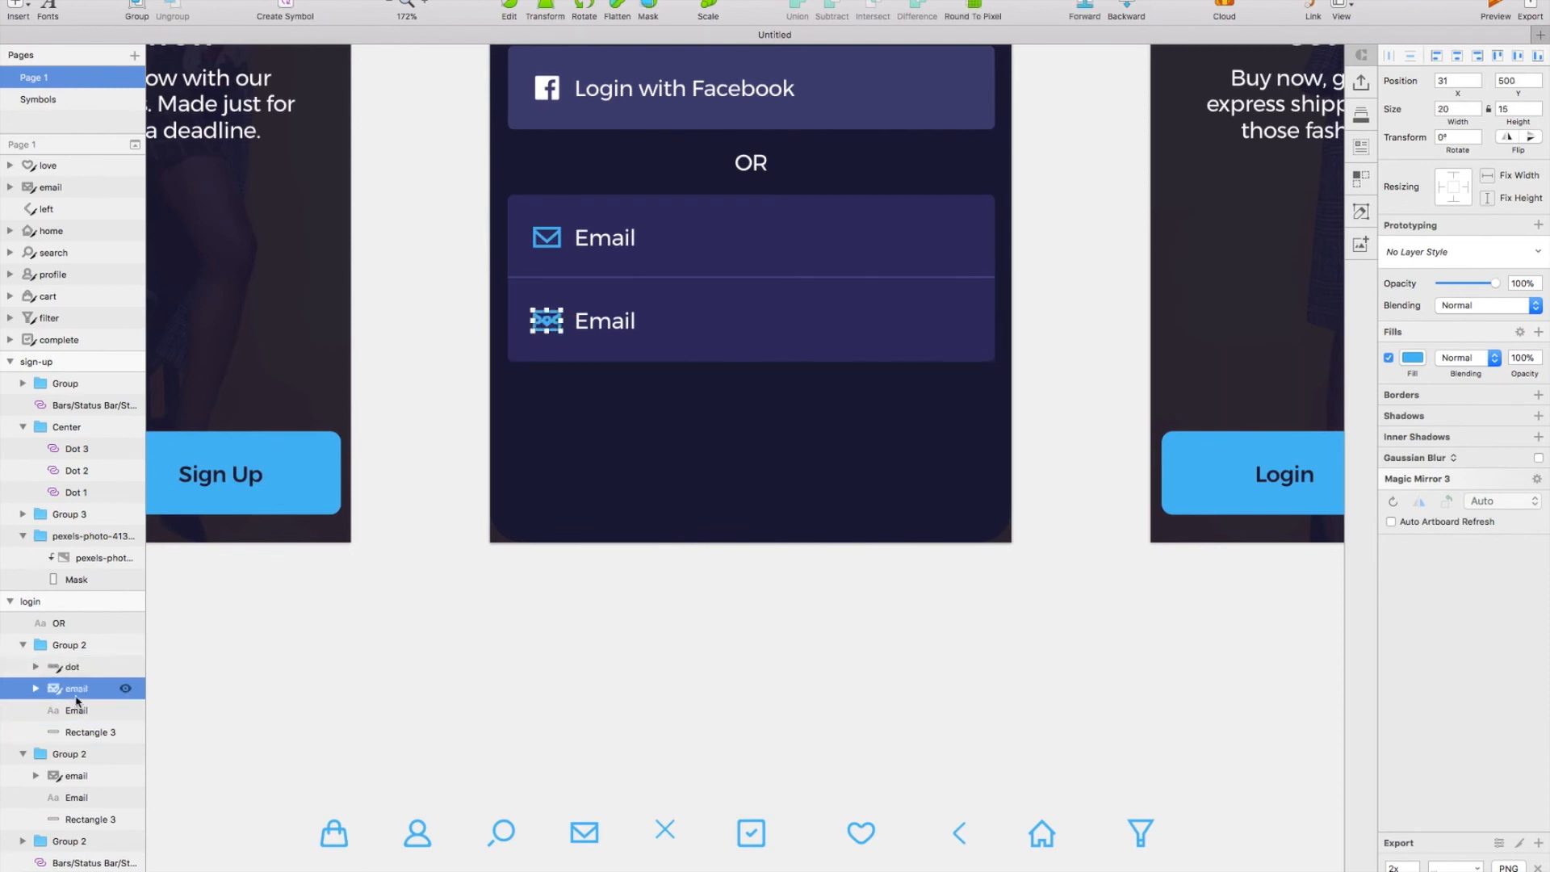
key(Delete)
Step: Change the lower field's text from the duplicated "Email" to "Password"
click(604, 318)
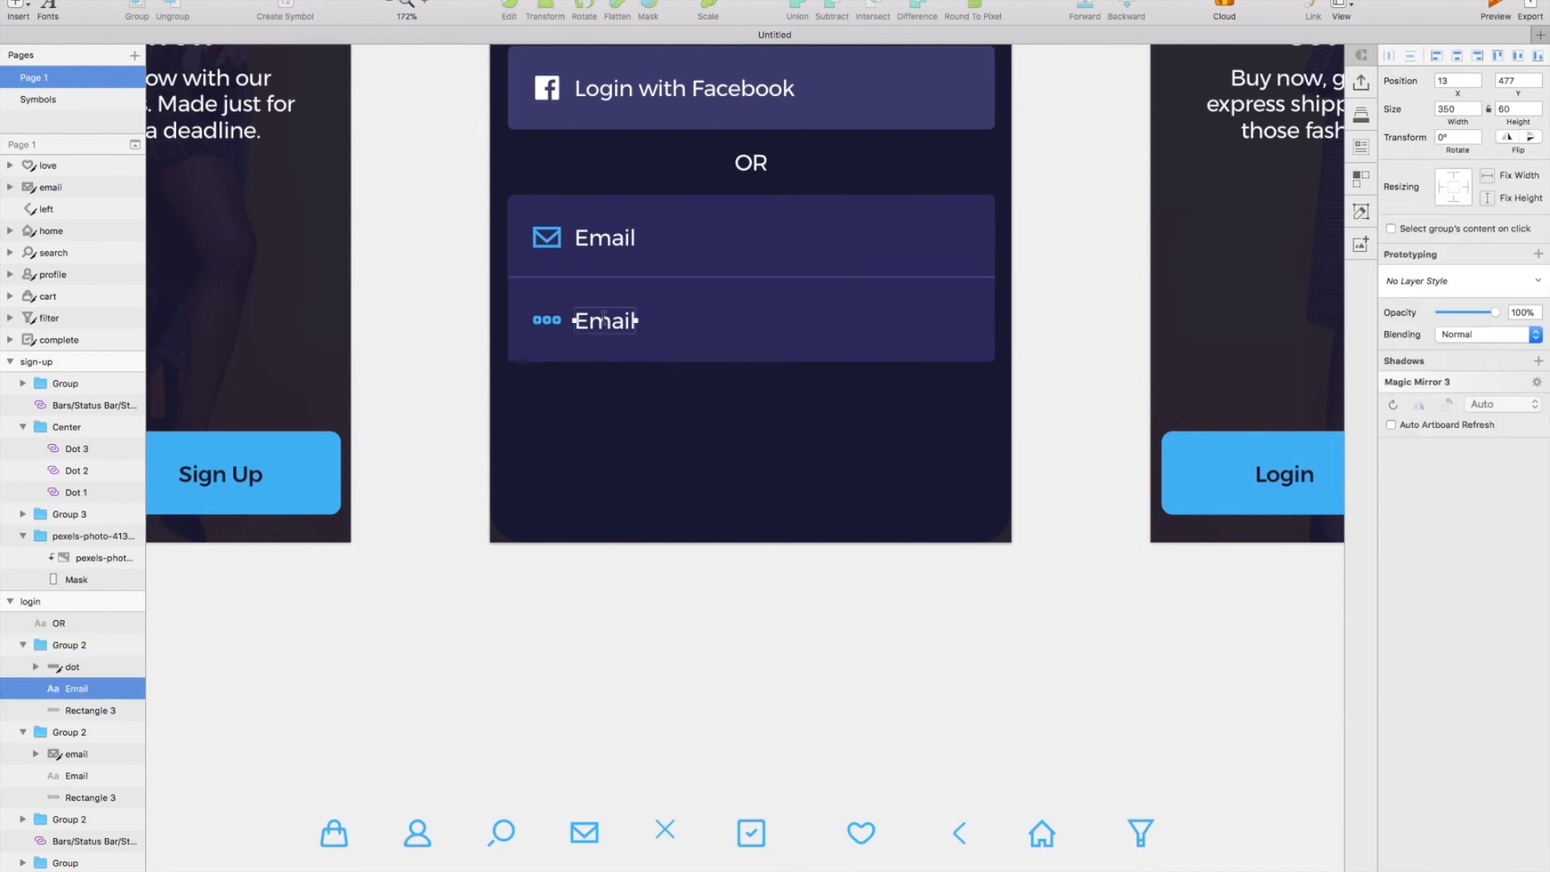
double_click(604, 320)
text(Ps)
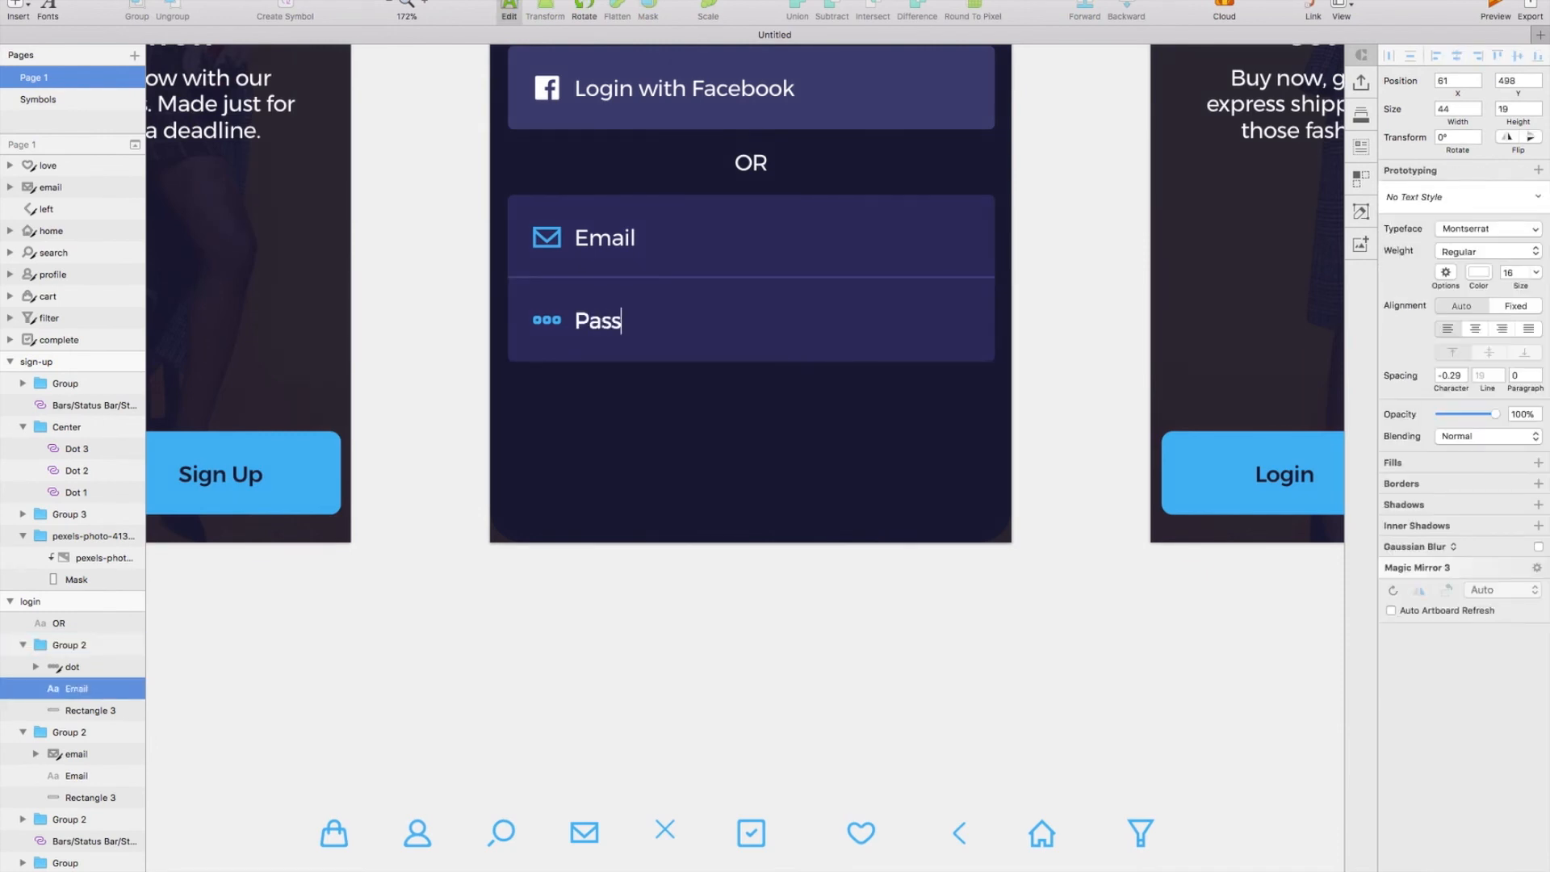
key(Escape)
Step: Duplicate the Password text to the right end of its field, right-align the copy and set its size to 12
scroll(598, 416, up, 5)
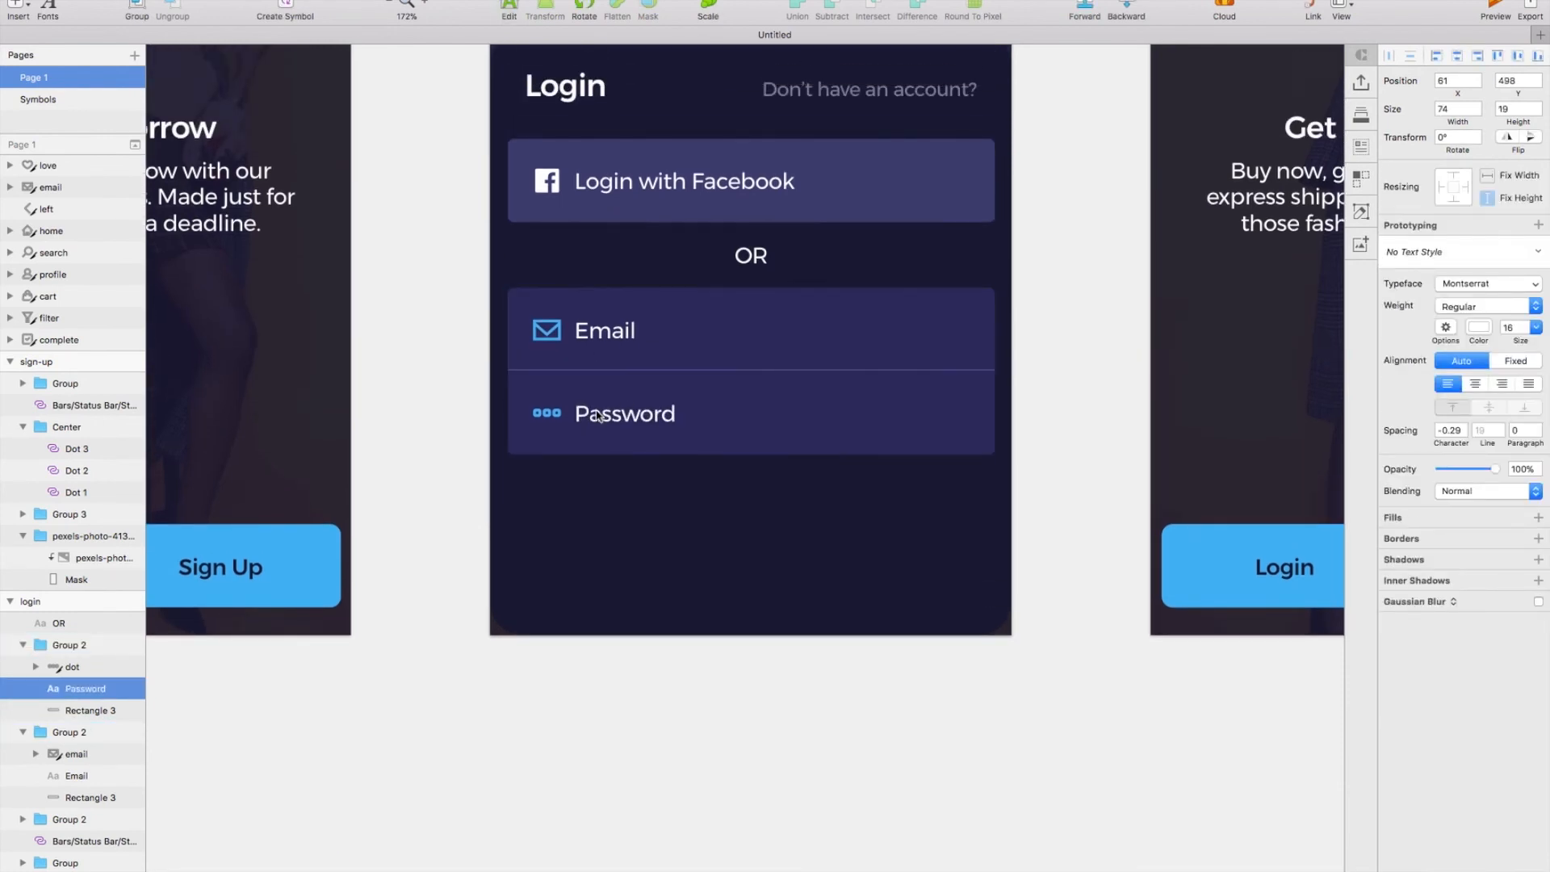
drag(600, 417, 910, 414)
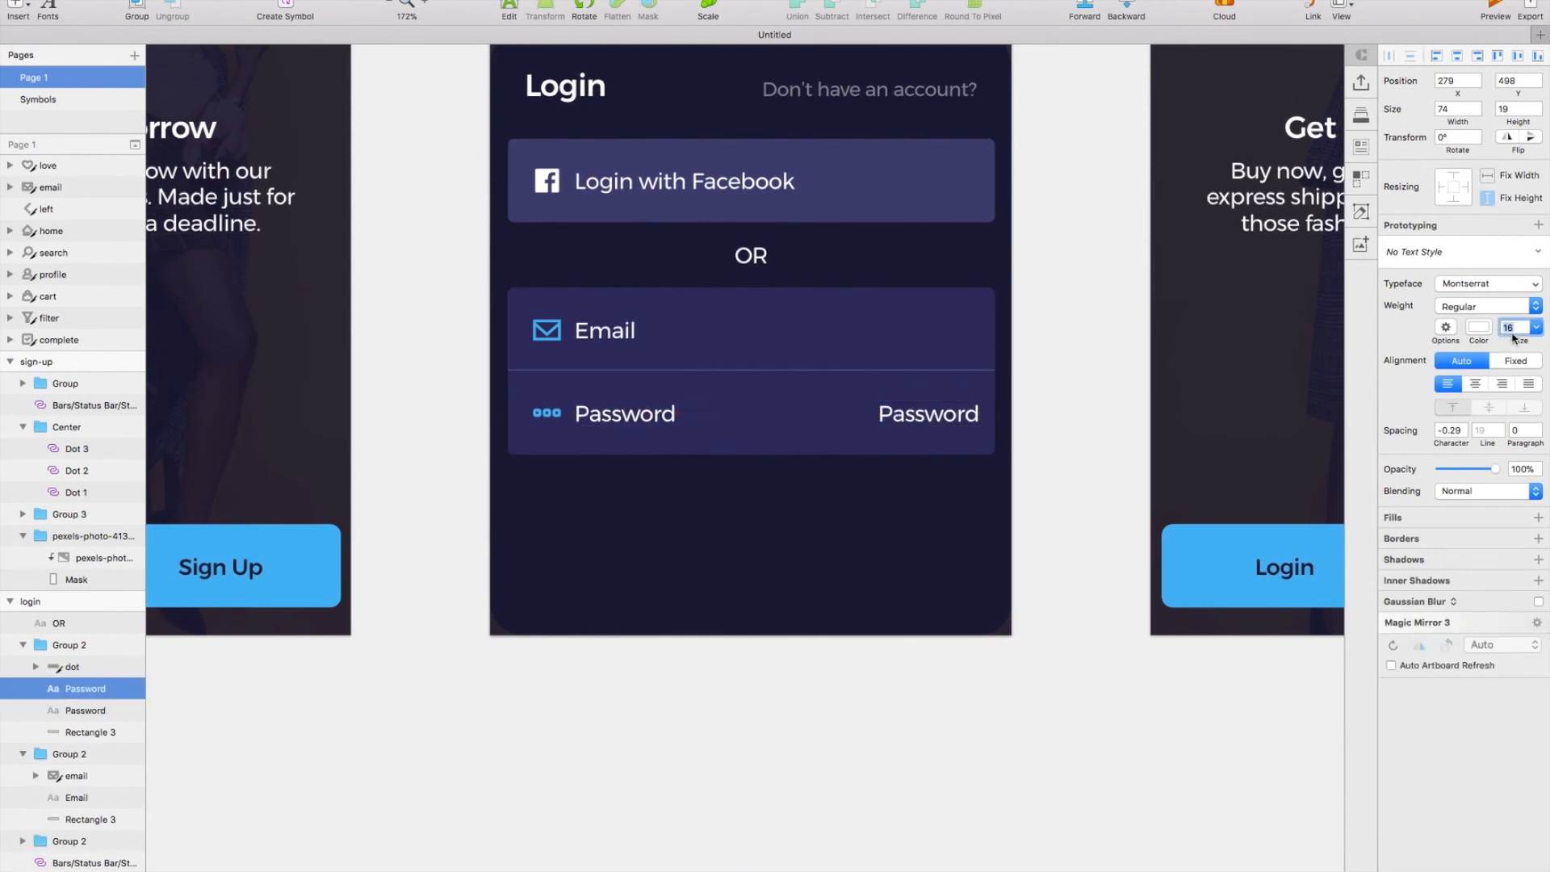
click(1502, 385)
text(12)
key(Return)
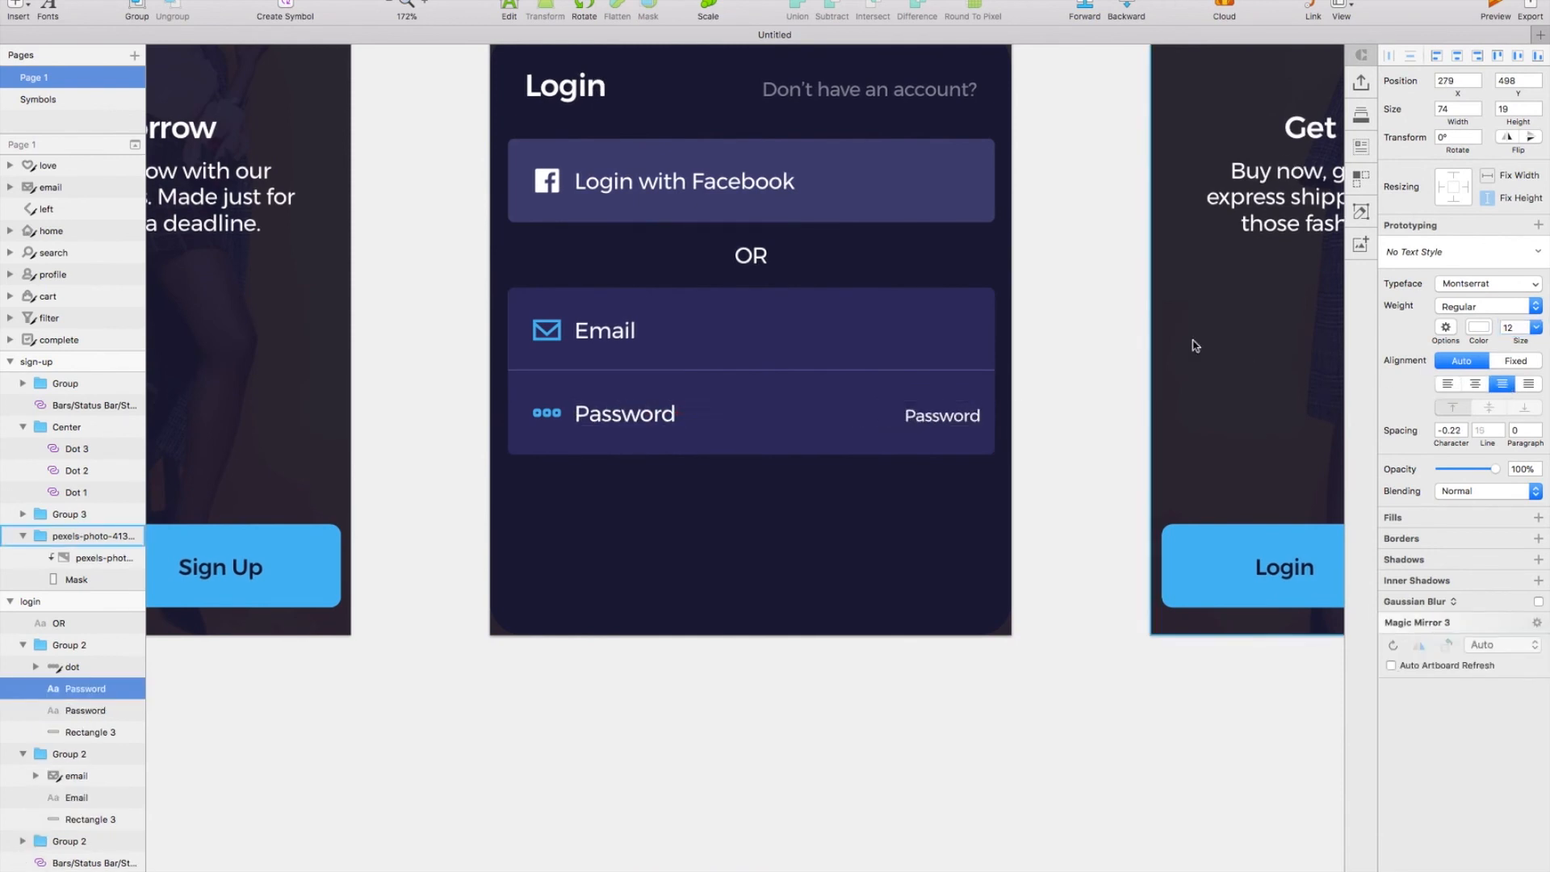
Step: Center the small text copy vertically on the Password field's rectangle and change its text to "Forgot?"
shift+click(939, 385)
click(415, 0)
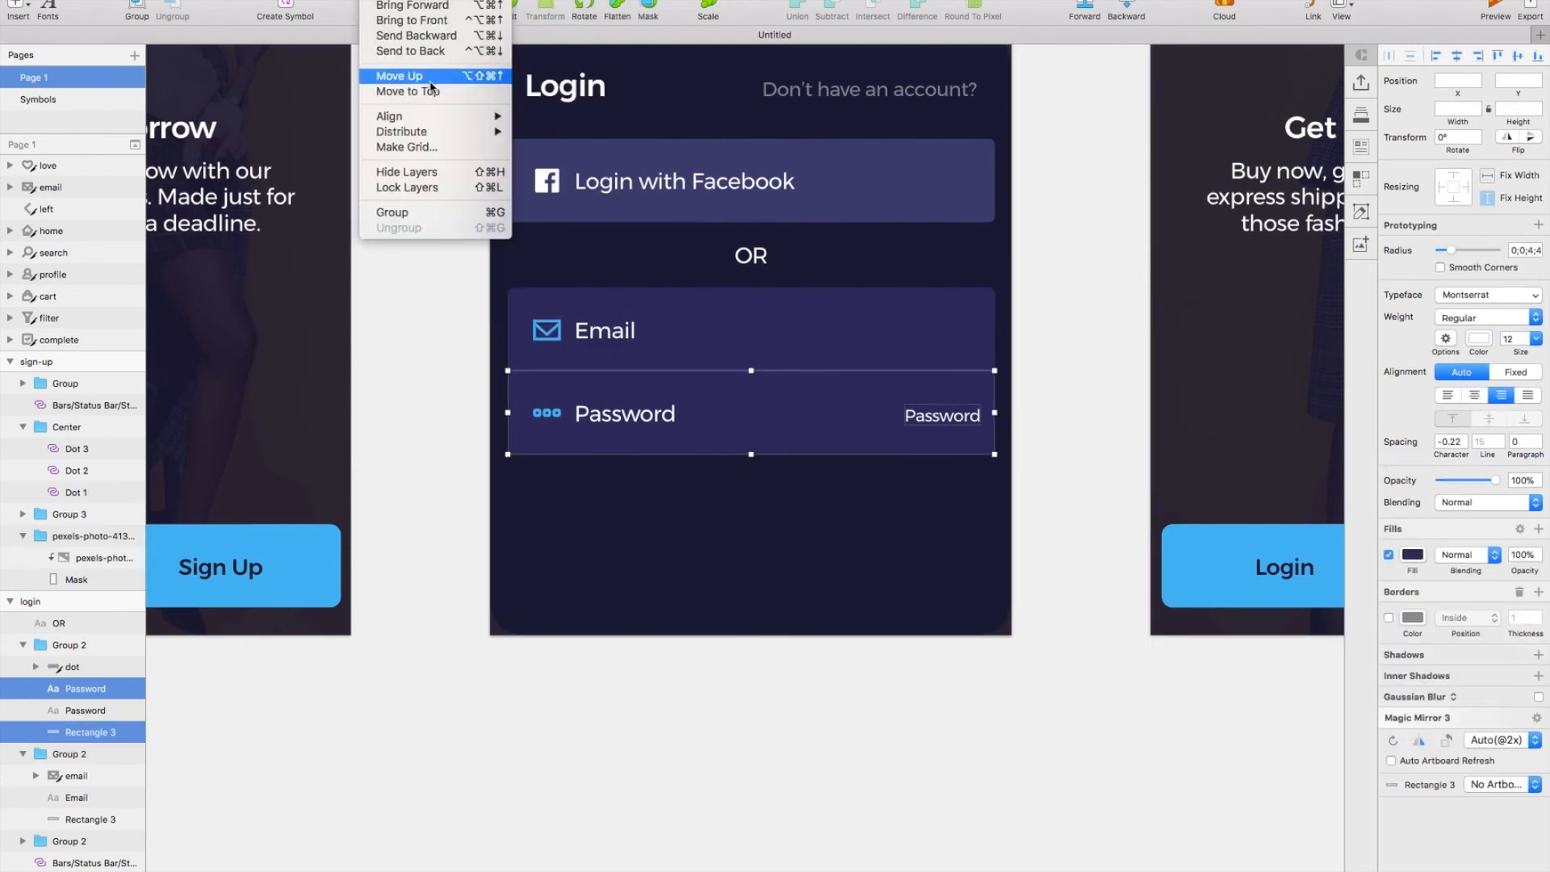
mouse_move(437, 121)
click(546, 187)
click(942, 414)
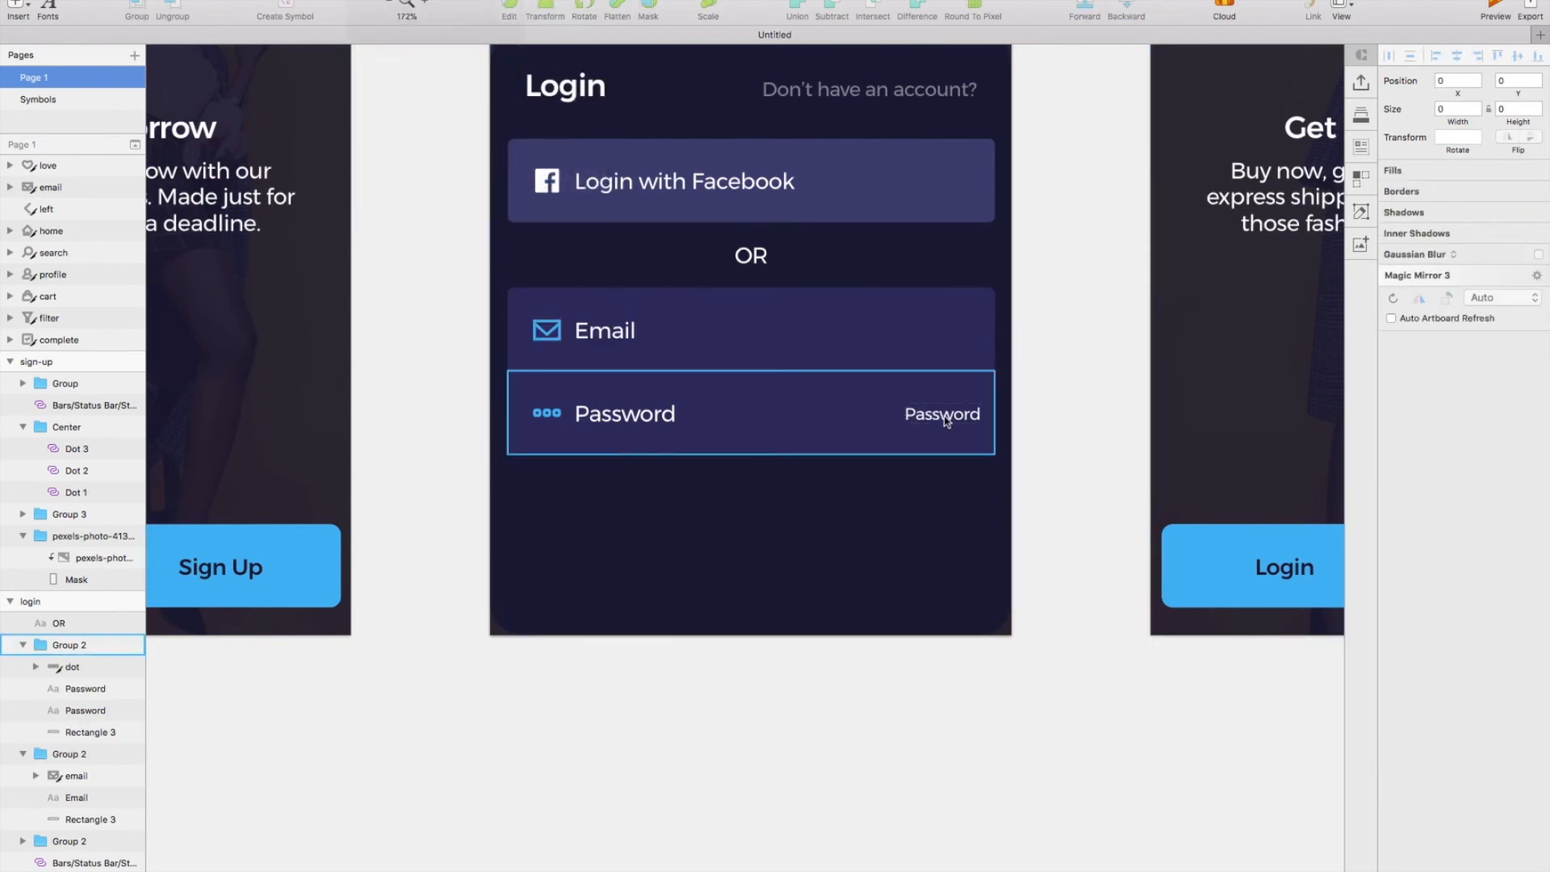
double_click(943, 415)
text(Forgot?)
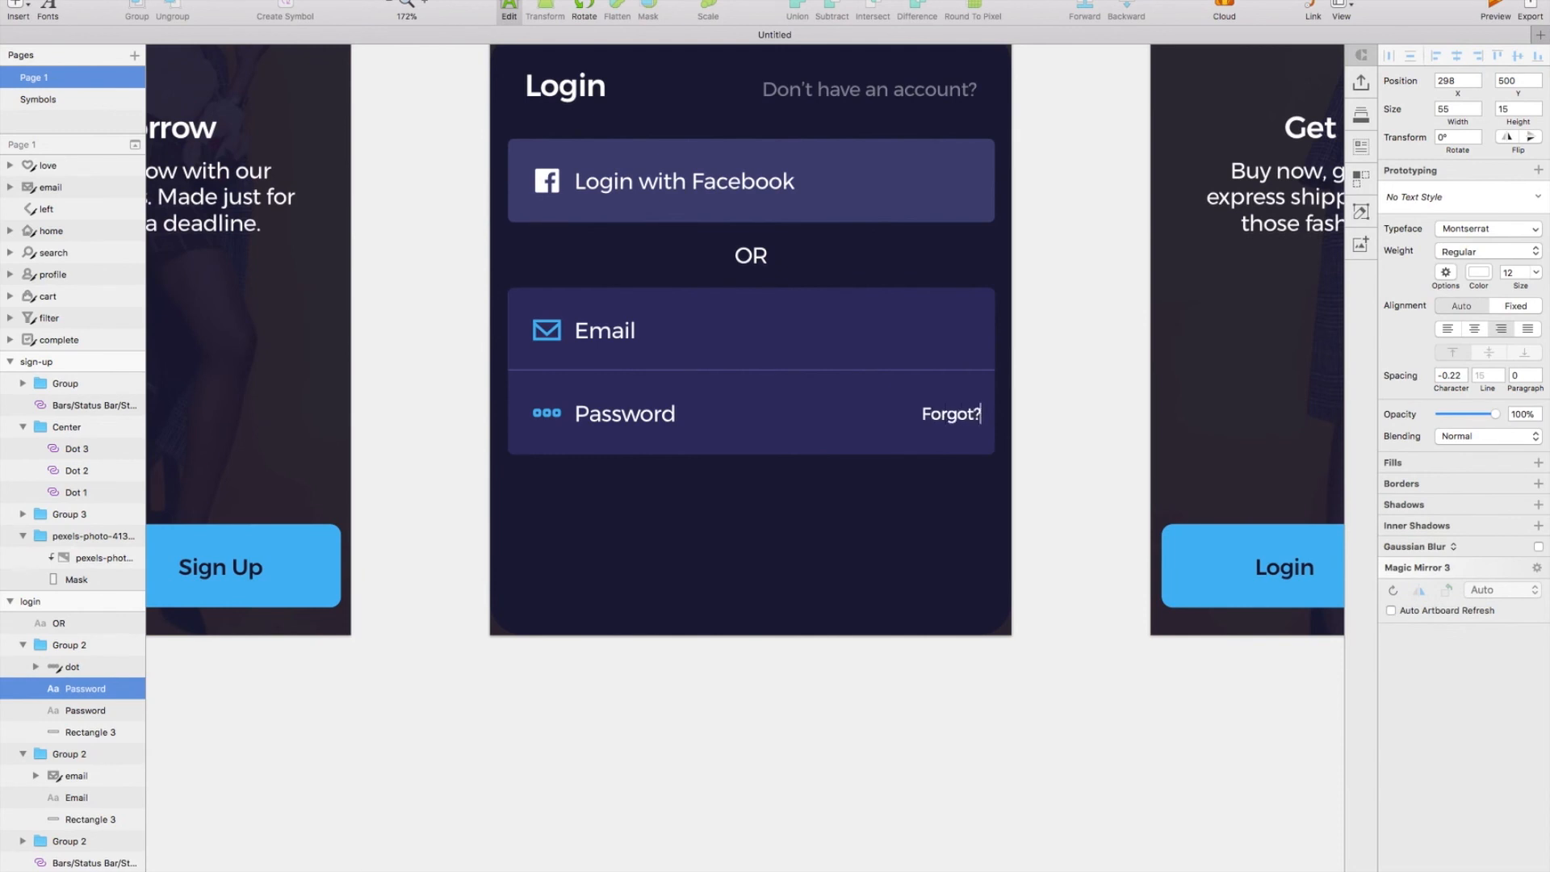
Step: Square off the two bottom corners of the dark login panel, keeping its top corners rounded
click(710, 570)
drag(748, 637, 751, 669)
click(763, 734)
scroll(762, 733, up, 1)
scroll(762, 733, down, 1)
key(z)
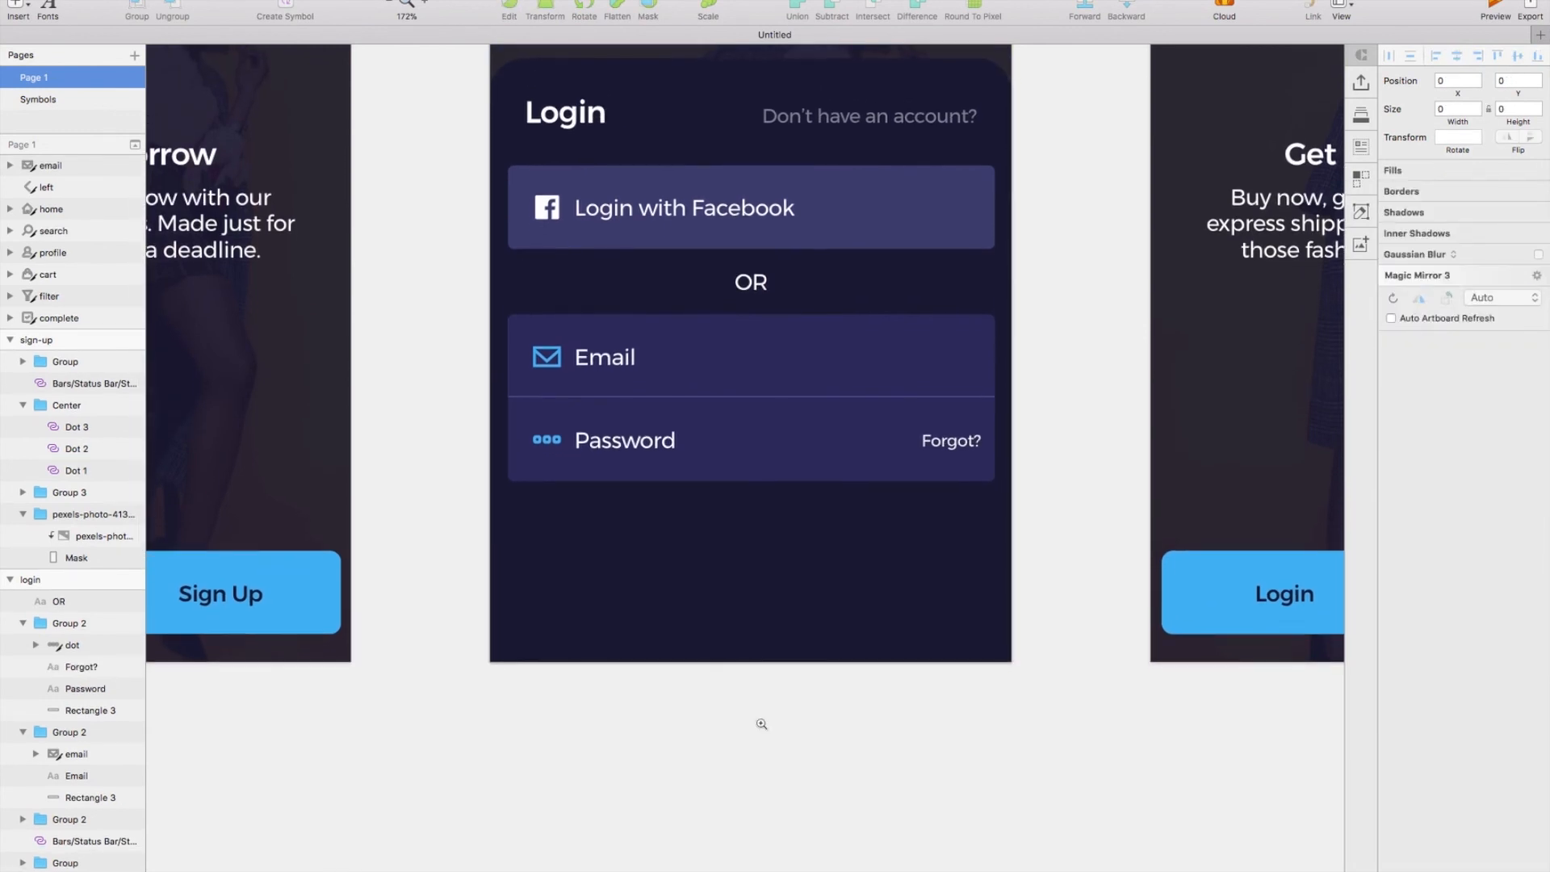
click(727, 605)
double_click(717, 611)
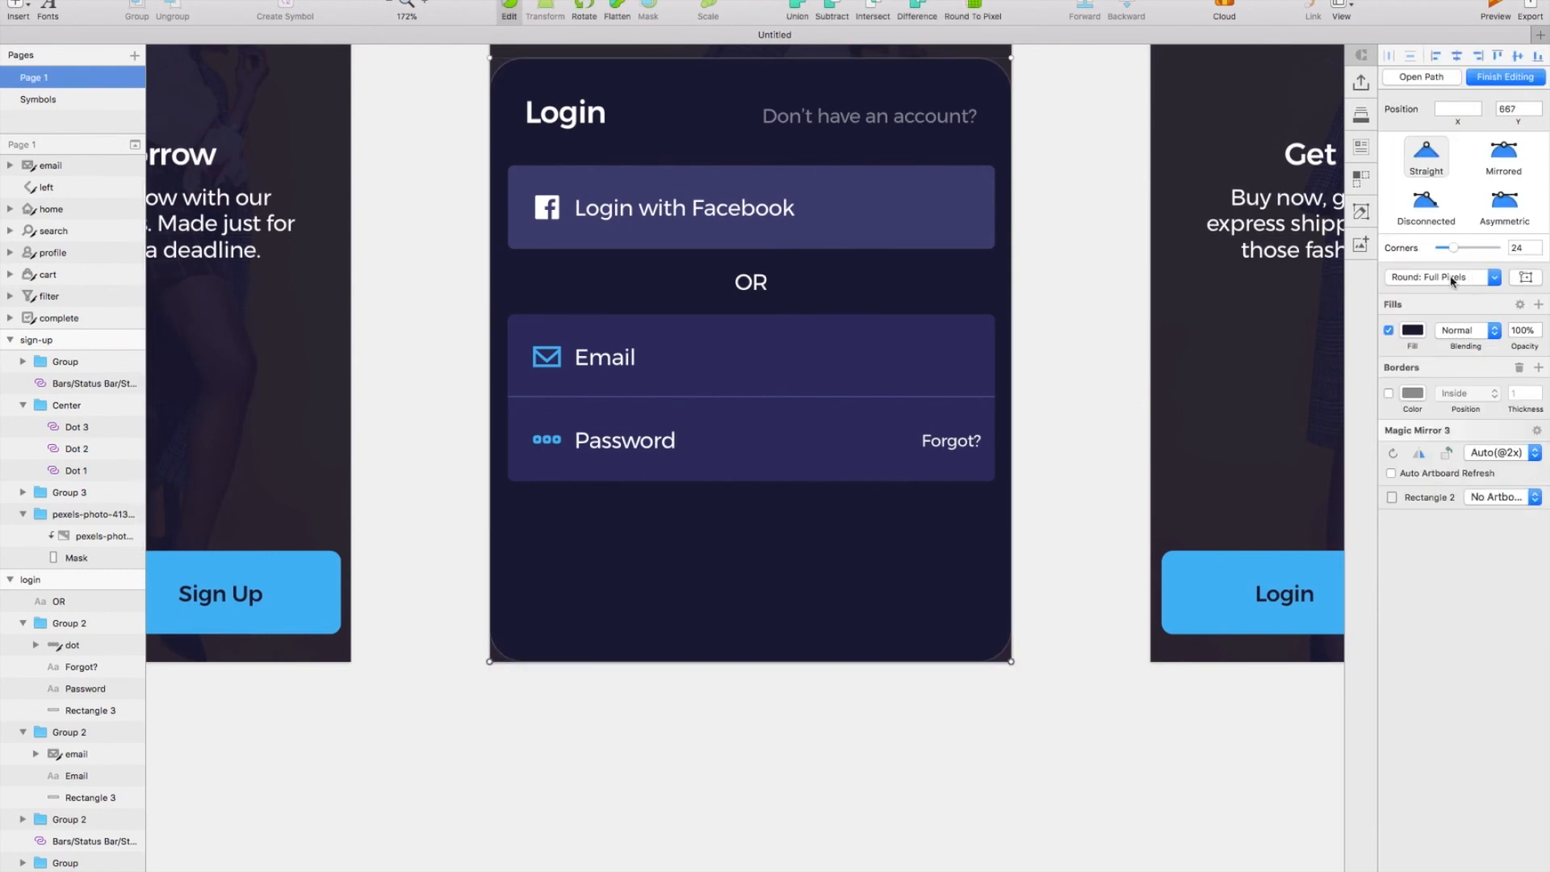
drag(1454, 253, 1434, 253)
key(Escape)
key(Escape)
key(Escape)
Step: Copy the Login and Sign Up button group from the sign-up artboard and paste it onto the login panel
scroll(1079, 740, up, 2)
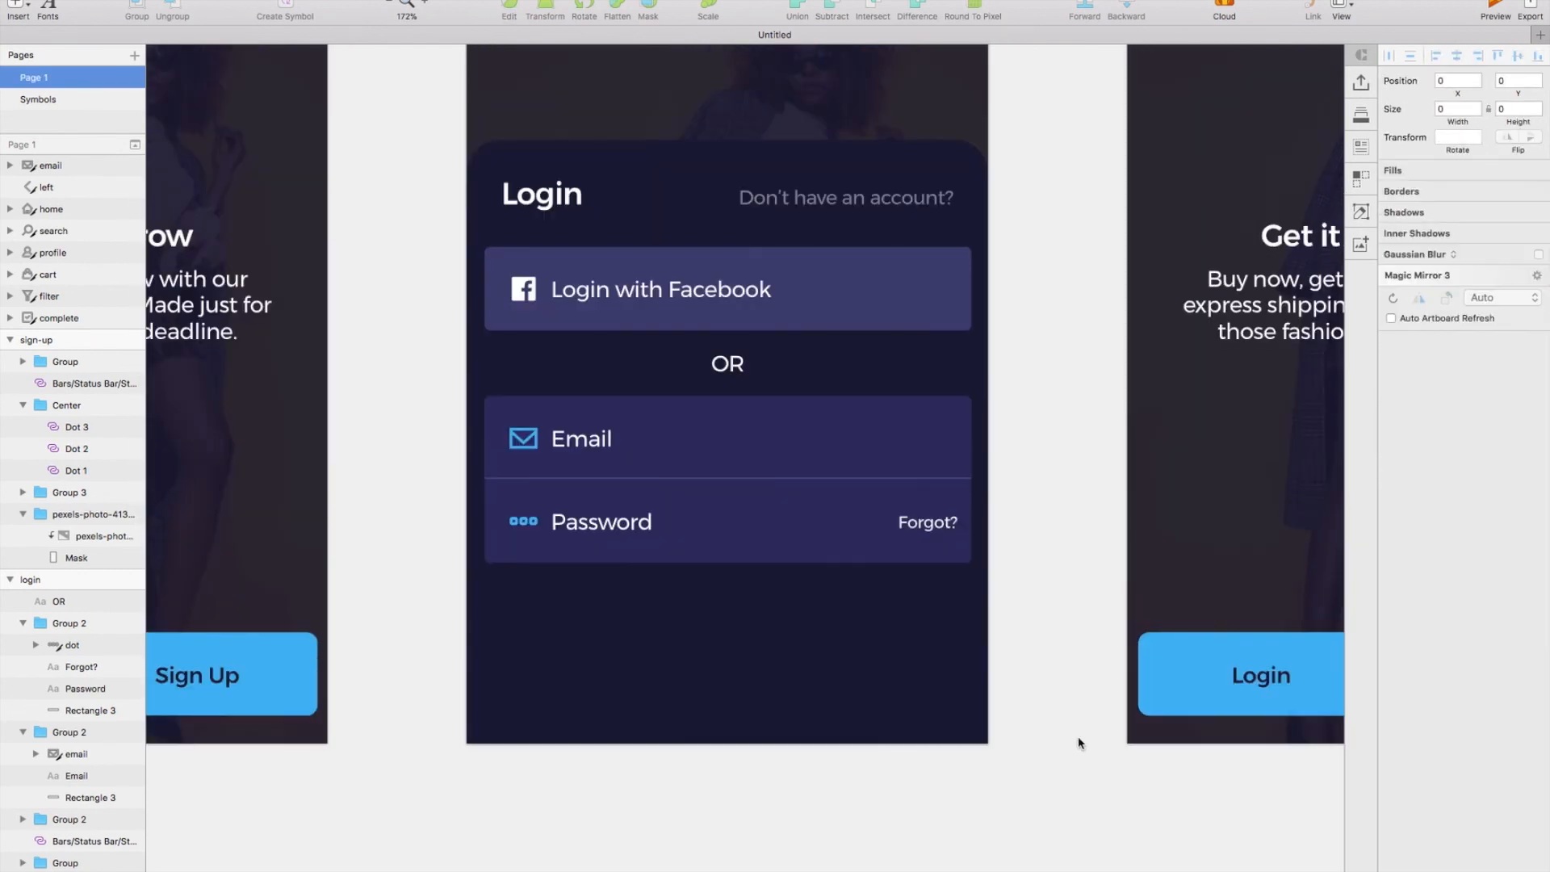
scroll(1079, 740, left, 3)
click(420, 676)
scroll(415, 675, left, 5)
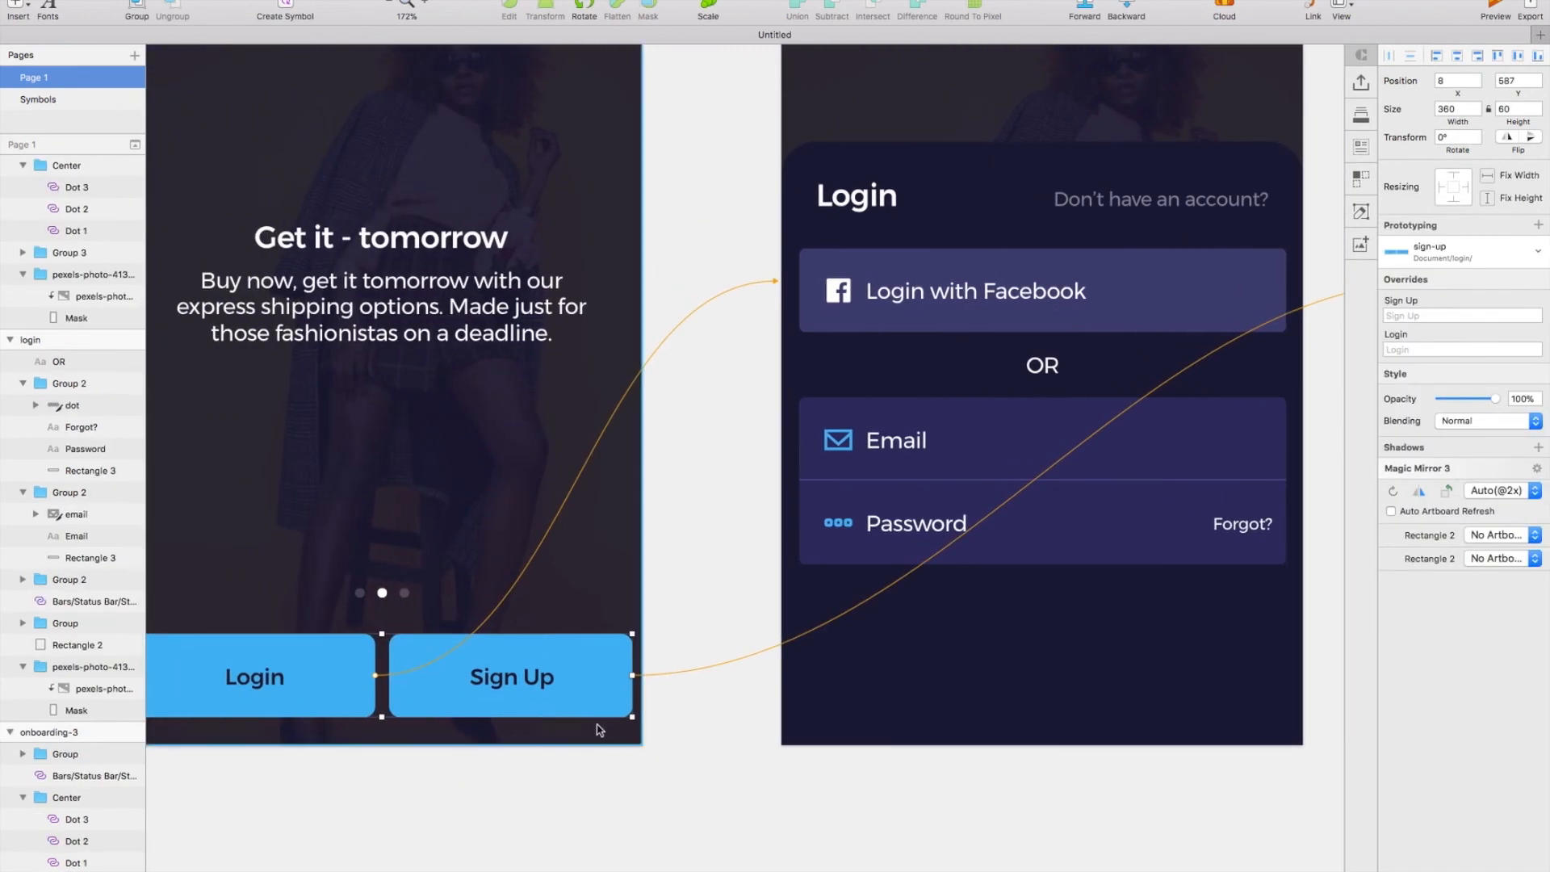
scroll(599, 730, right, 10)
click(1114, 662)
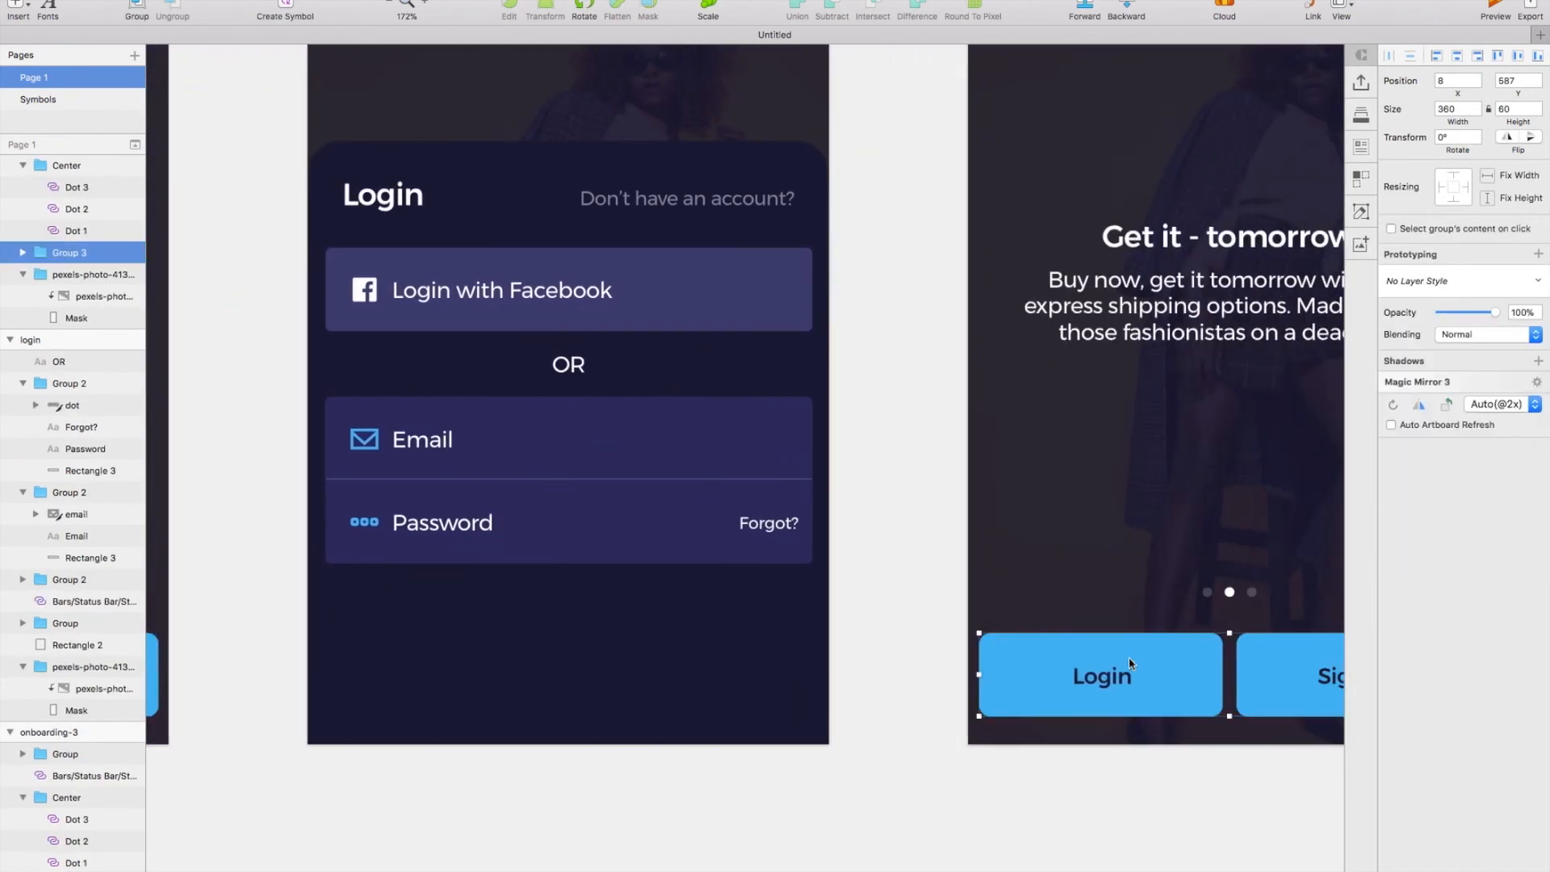
key(ctrl+c)
click(630, 675)
scroll(630, 675, left, 2)
key(ctrl+v)
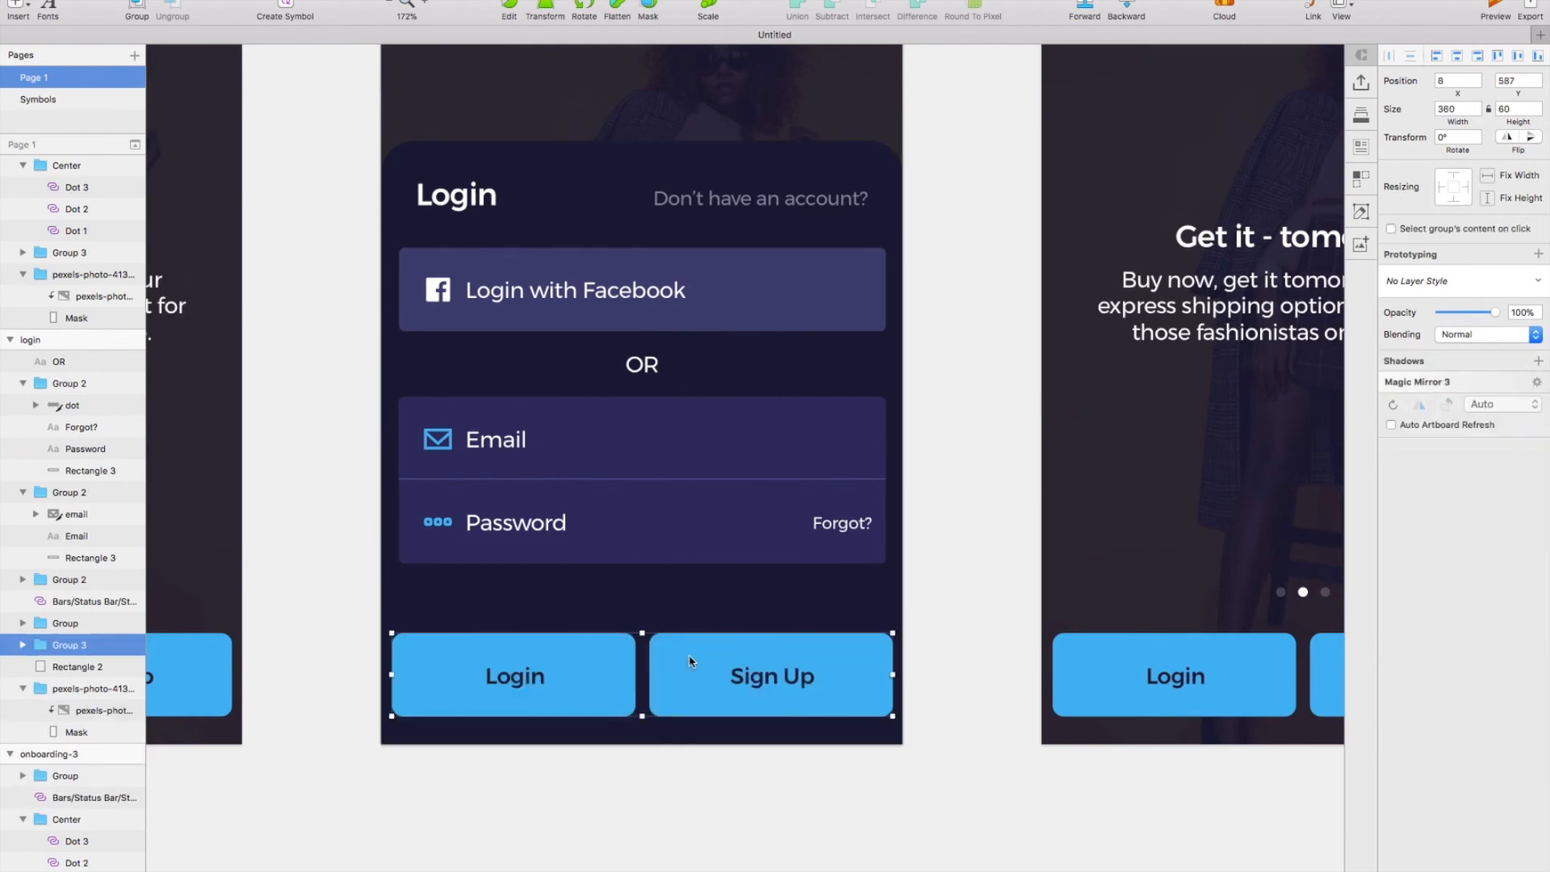
Step: Delete the Sign Up button from the pasted button group on the login panel
double_click(611, 658)
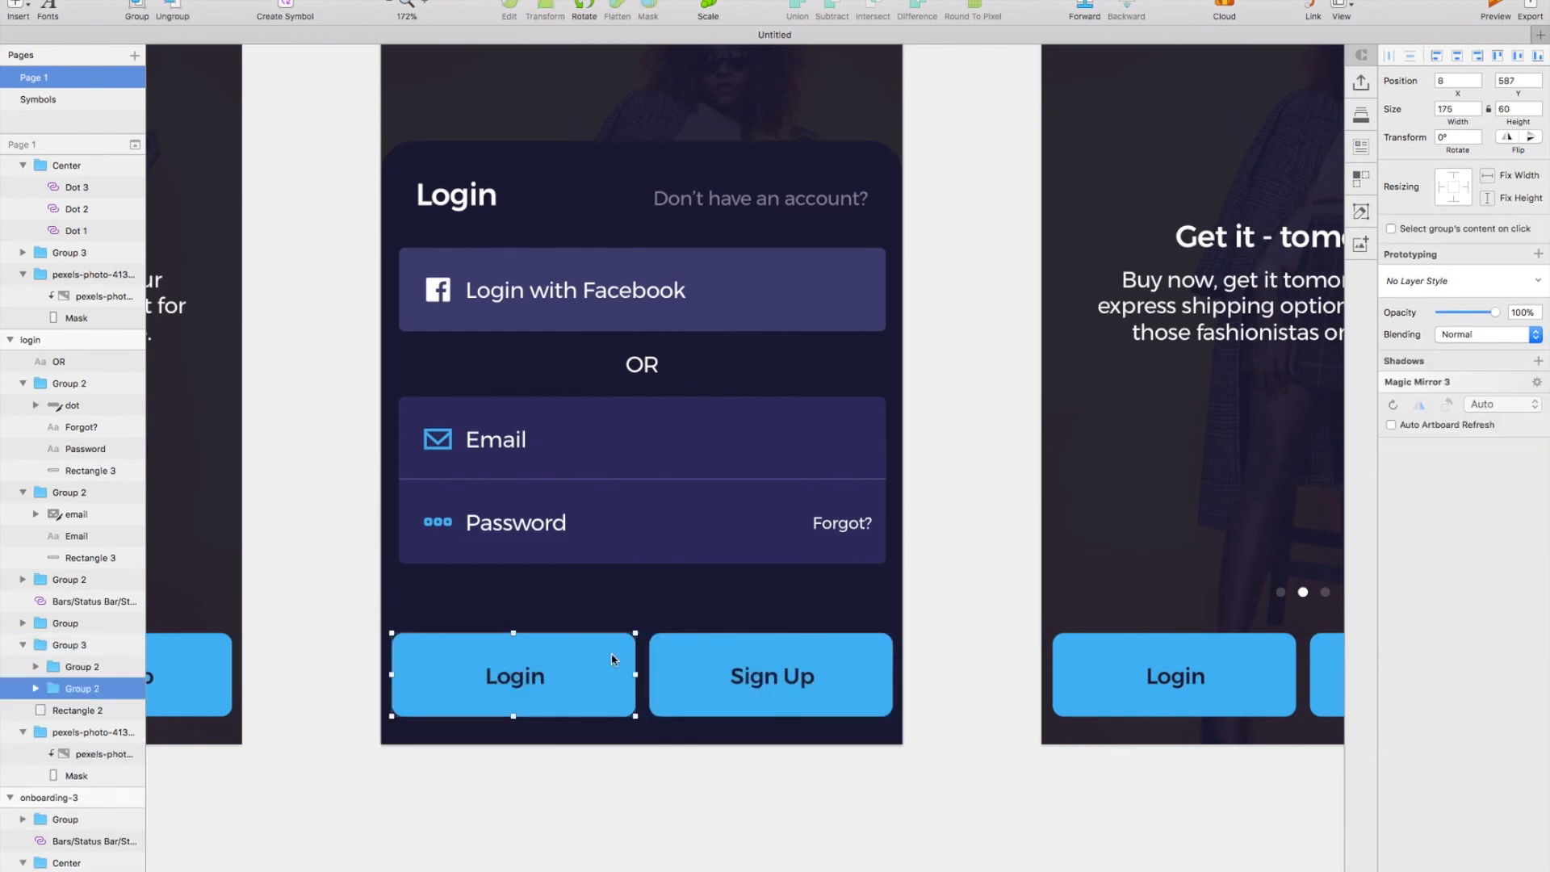
click(854, 675)
key(BackSpace)
Step: Set the pasted Login button's width to 360 and move its layer out of Group 3
click(560, 662)
click(559, 662)
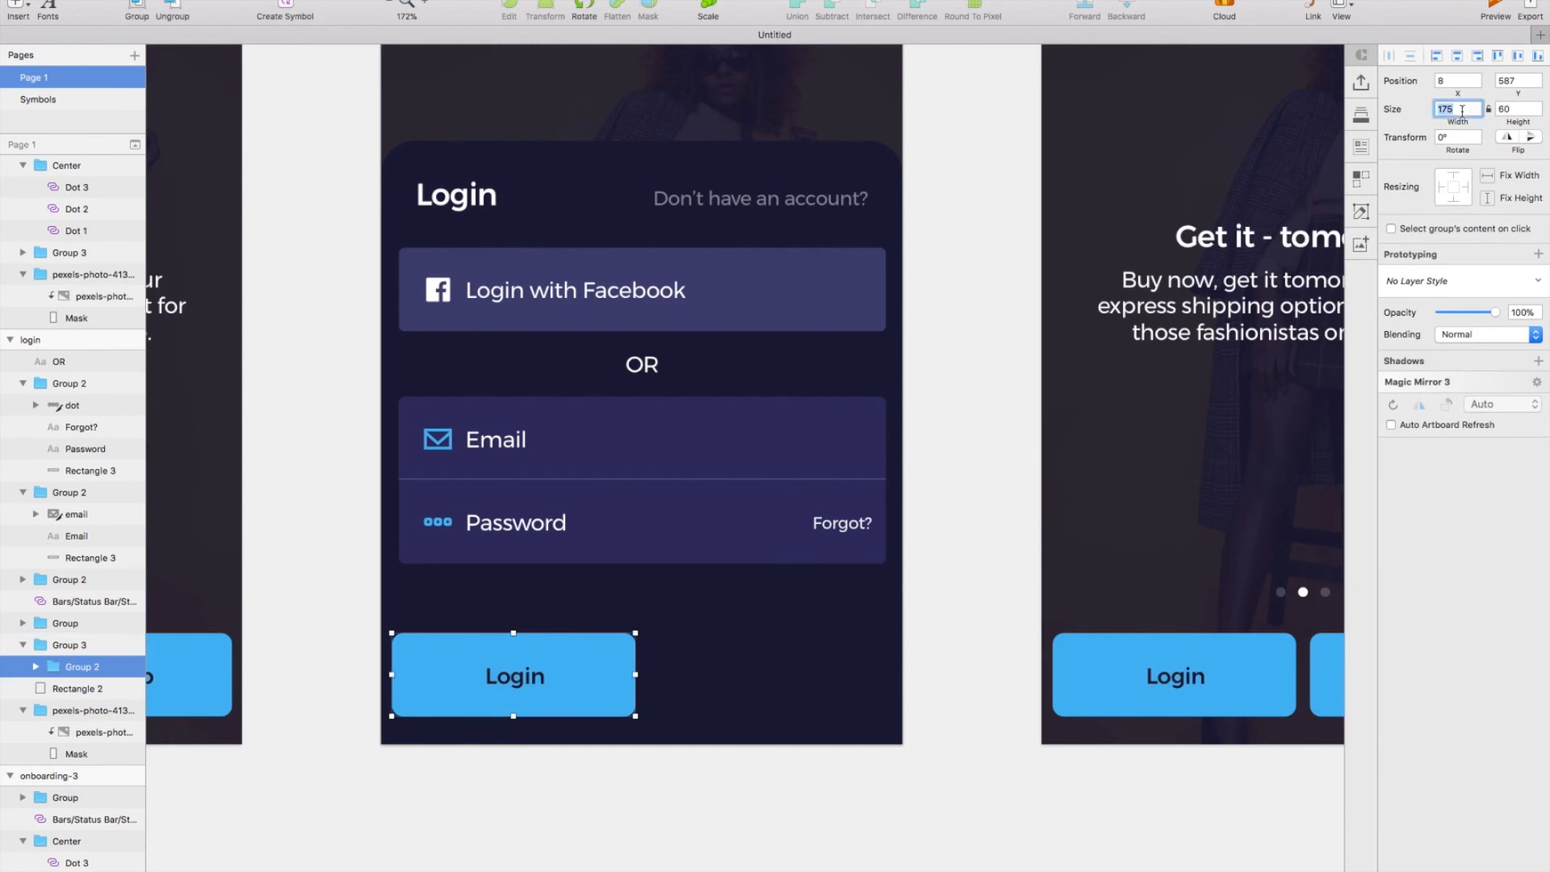
text(360)
key(Return)
drag(89, 668, 102, 638)
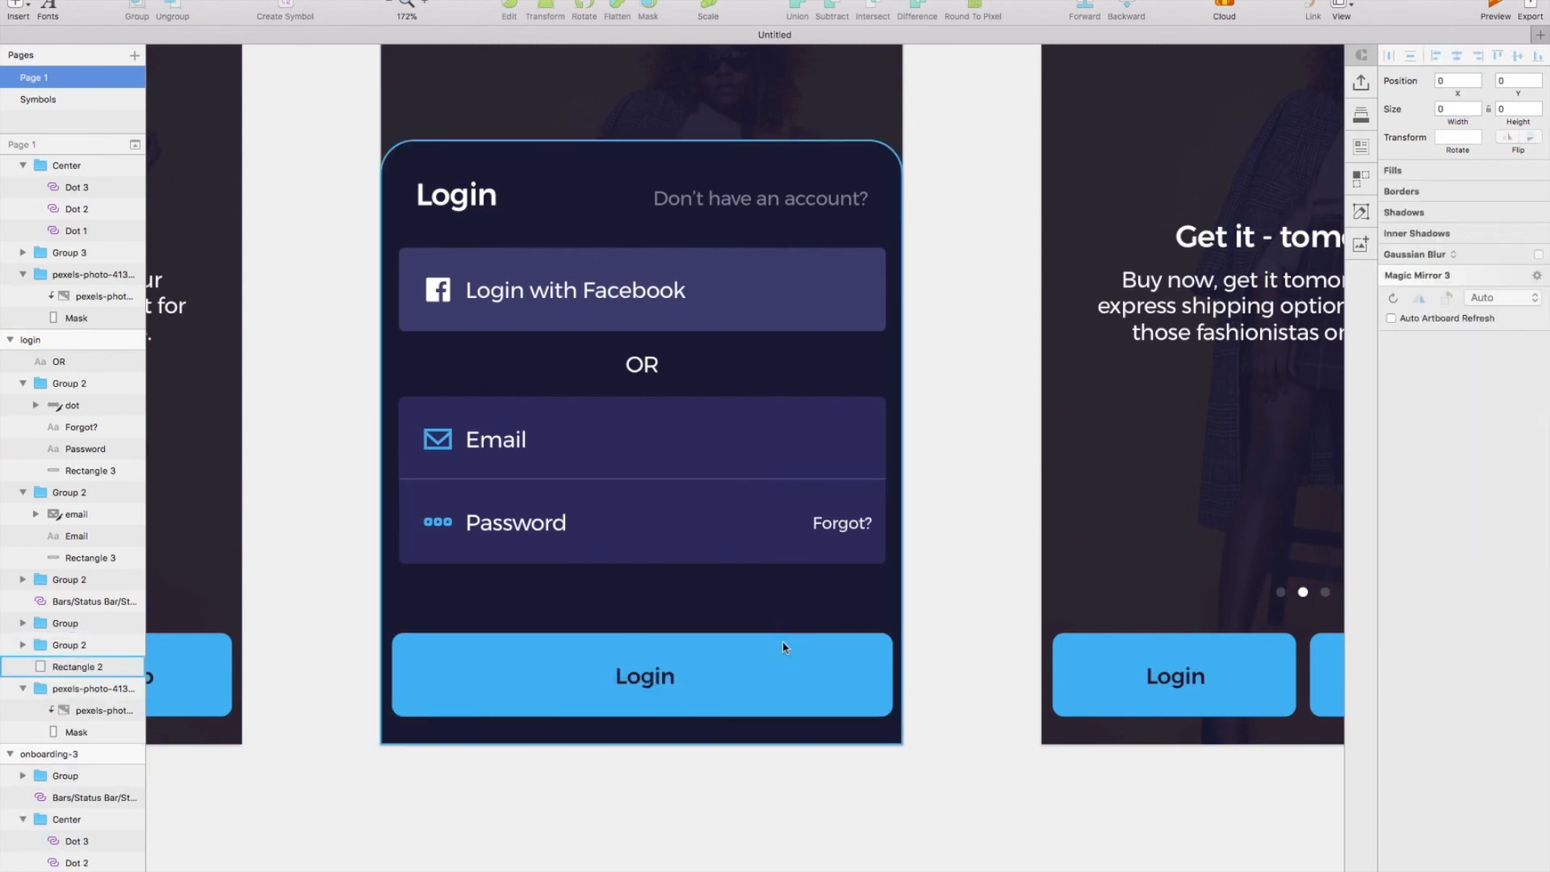
Step: Move the Login button down to the artboard's bottom edge and nudge it back up 20 px
mouse_move(771, 684)
mouse_down()
mouse_move(769, 723)
mouse_move(771, 707)
mouse_up()
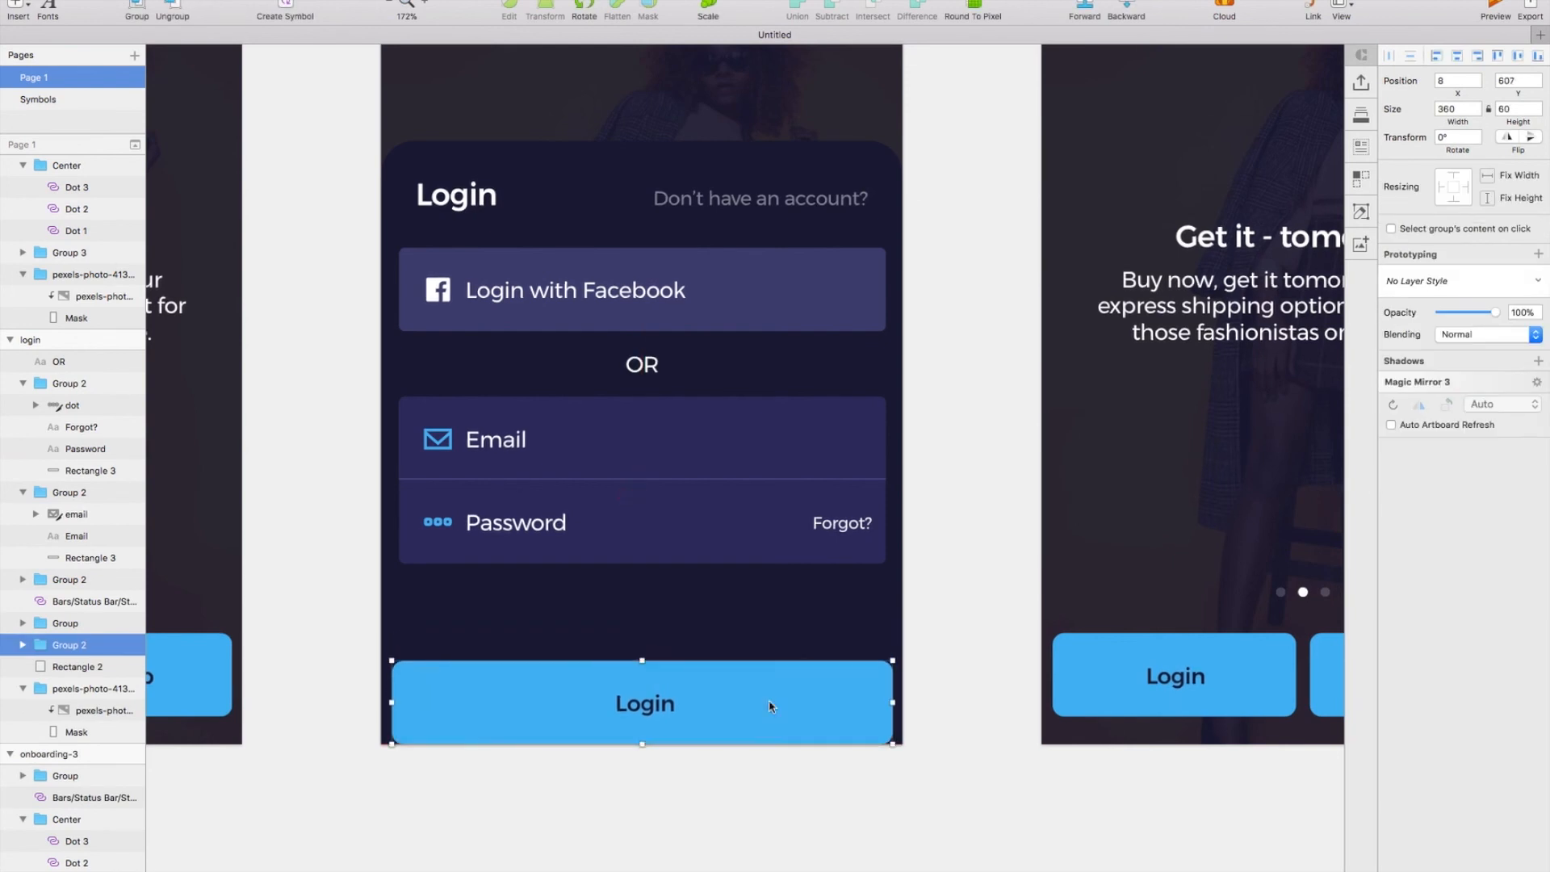
key(shift+Up)
key(shift+Up)
scroll(772, 707, down, 2)
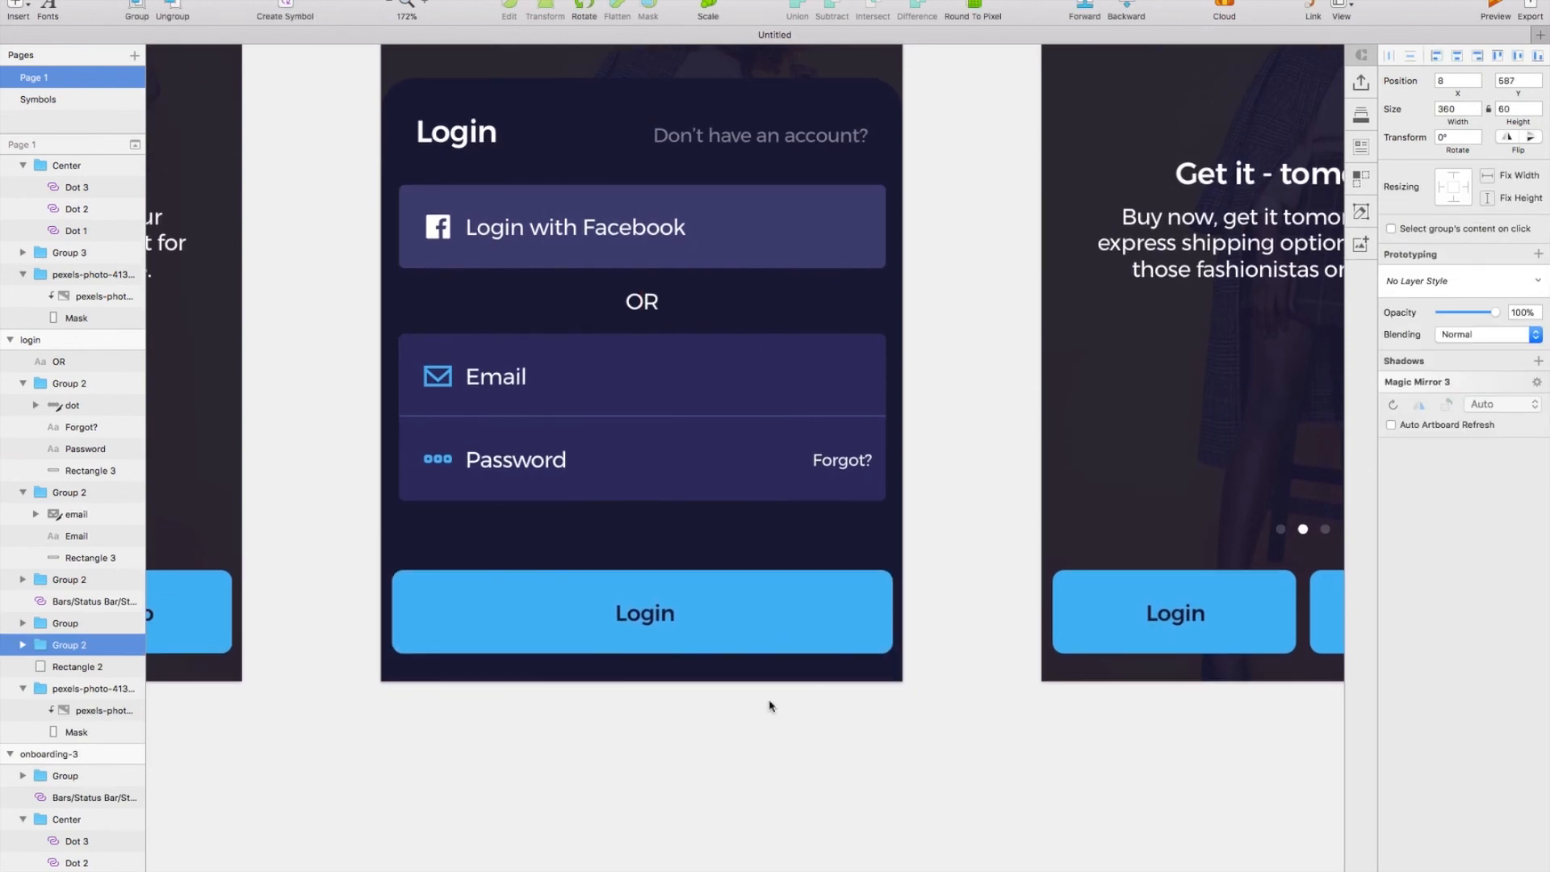
Step: Reduce the corner radius of the wide Login button's rectangle on the login artboard
double_click(846, 628)
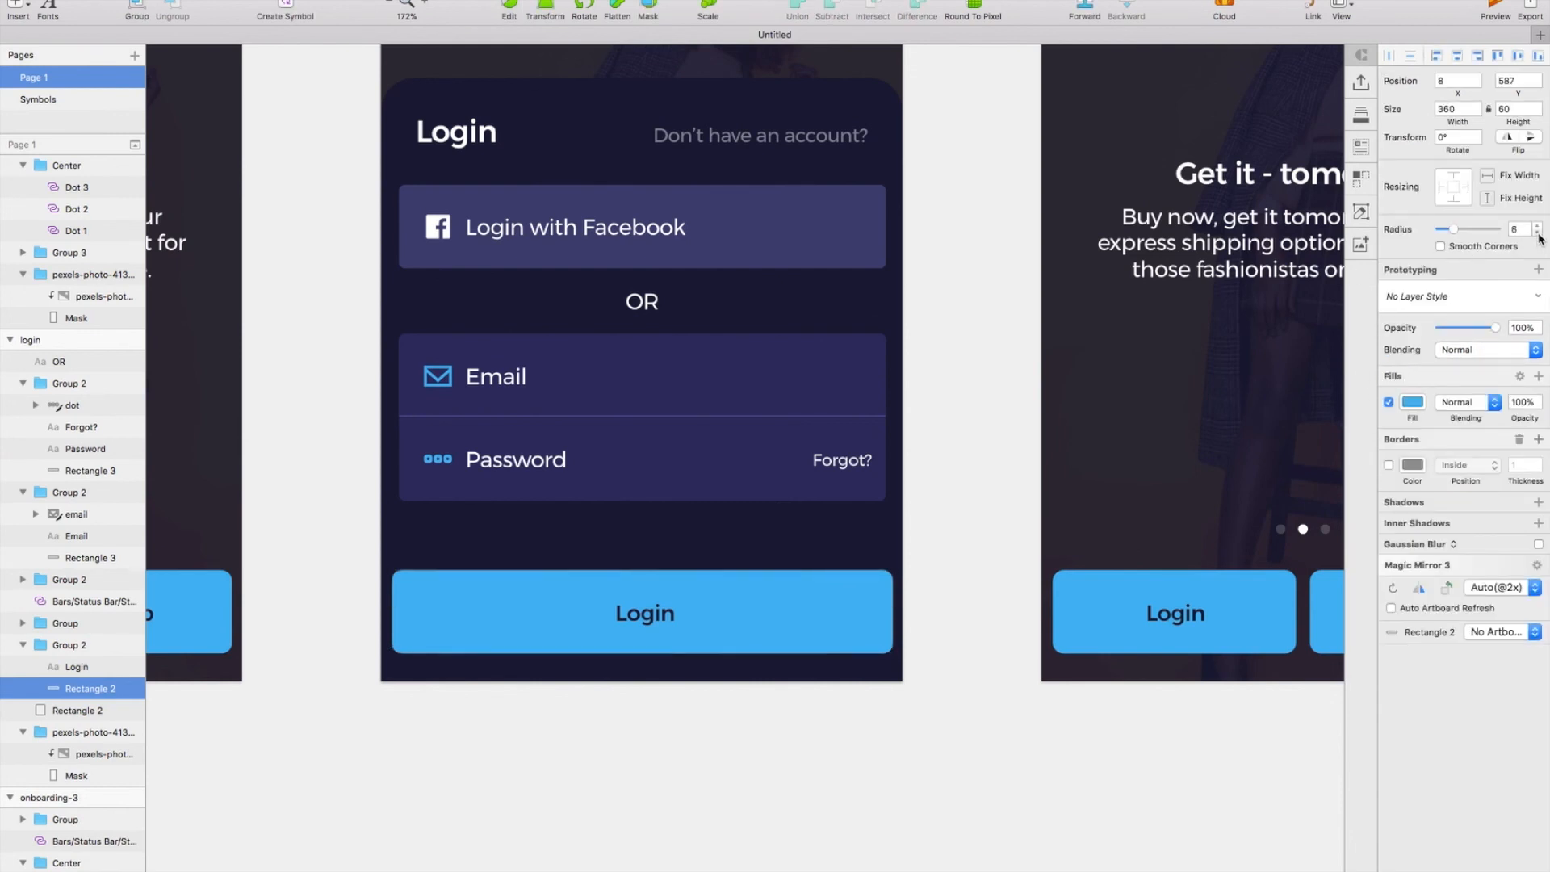
scroll(1128, 477, left, 3)
click(1156, 620)
double_click(1158, 606)
click(1022, 750)
key(super+1)
scroll(1022, 750, right, 1)
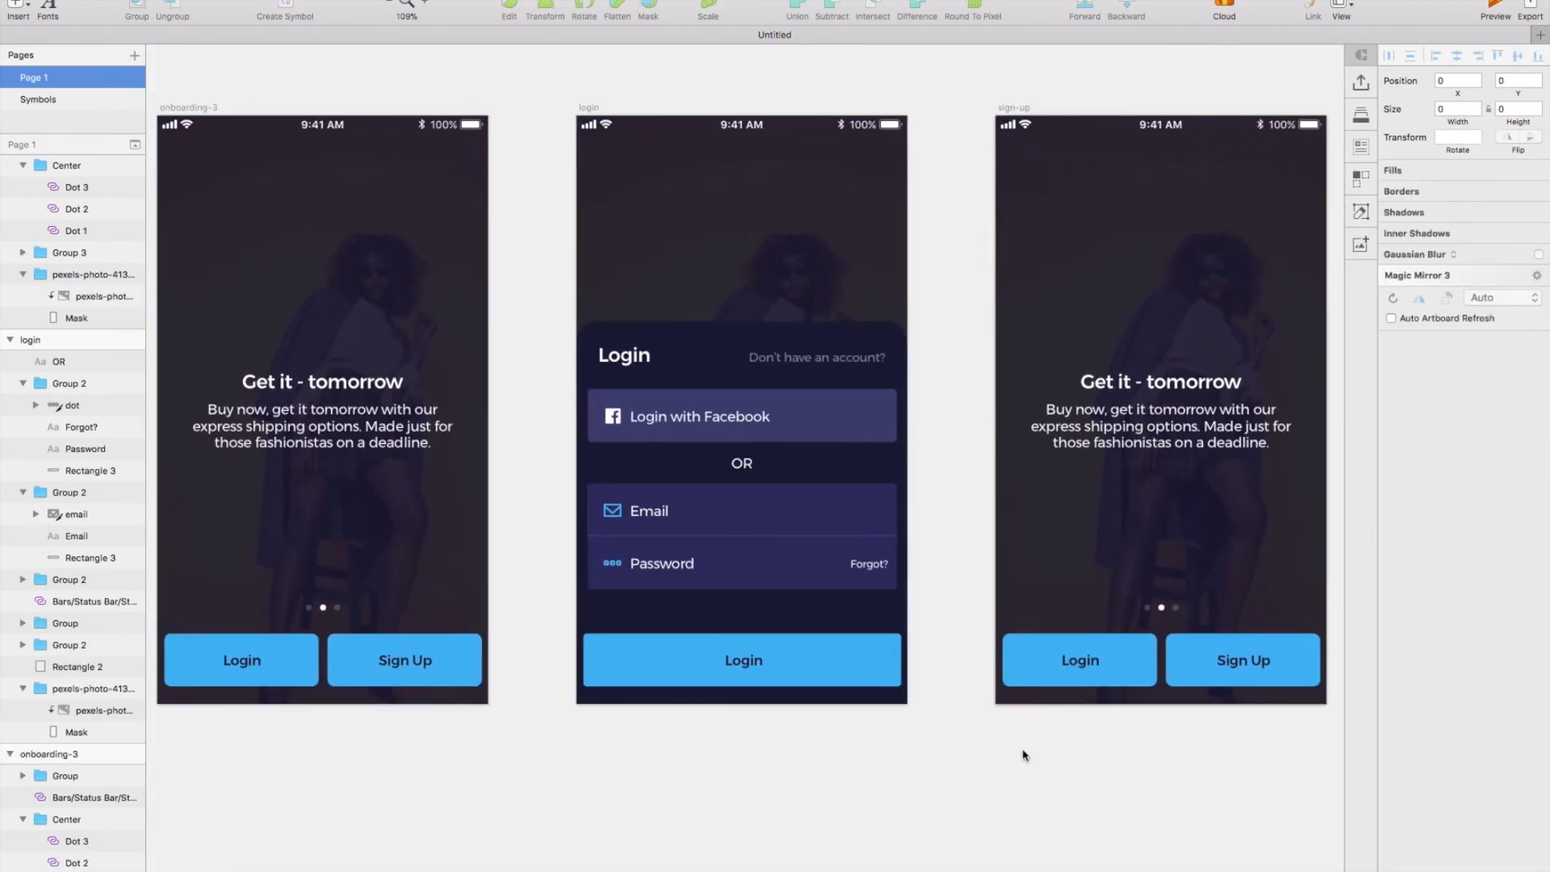
Step: Select and copy the login panel's background, header row, Facebook button, OR text, email and password rows, and Login button
scroll(864, 662, right, 3)
scroll(864, 662, up, 2)
click(641, 421)
shift+click(640, 421)
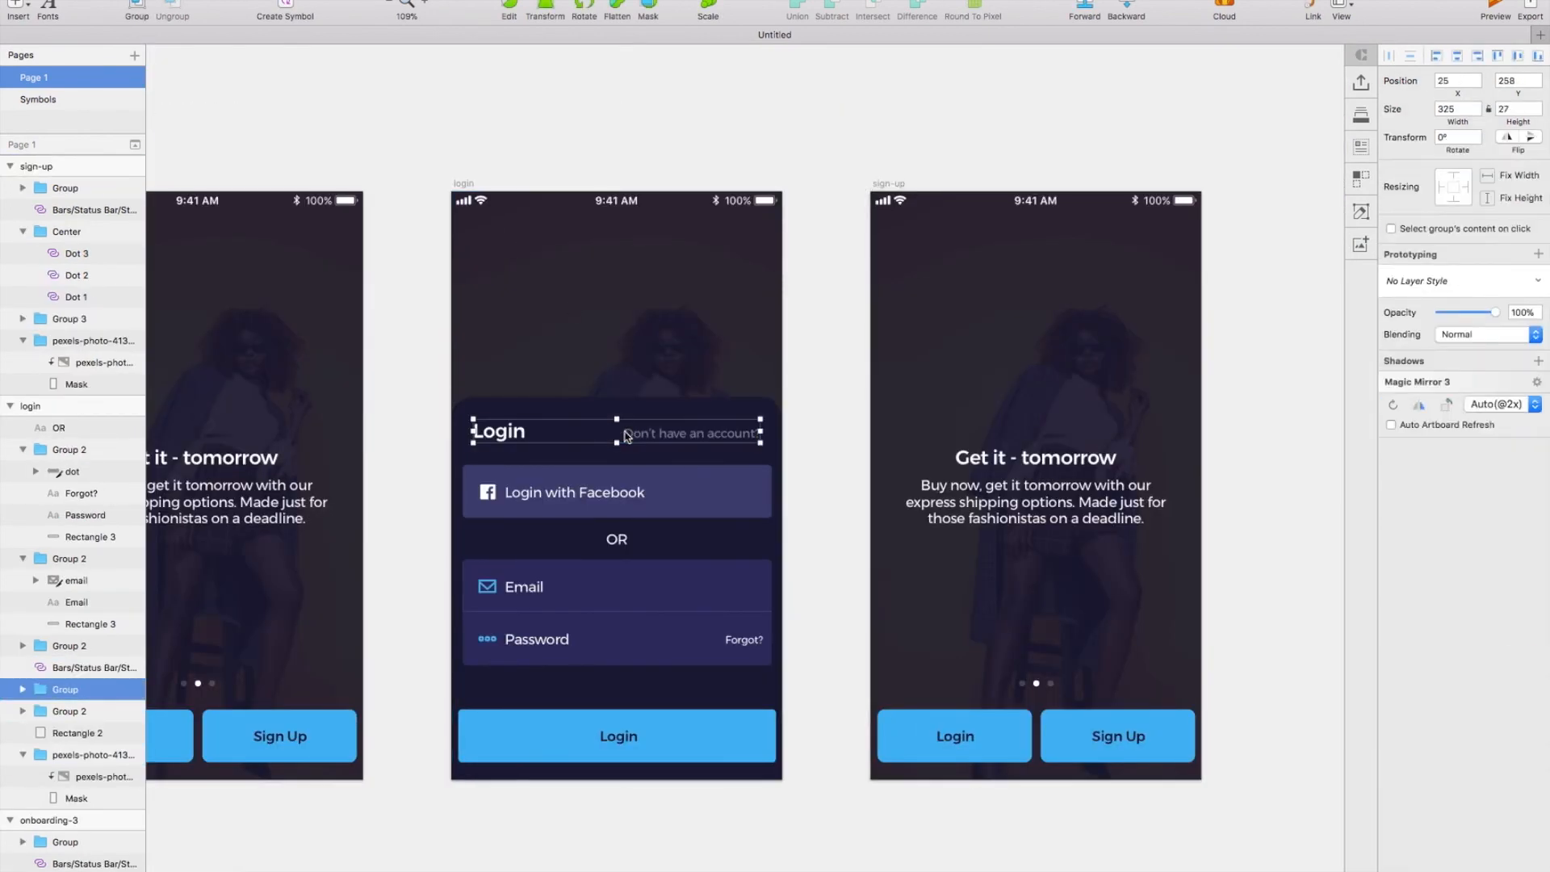
shift+click(597, 501)
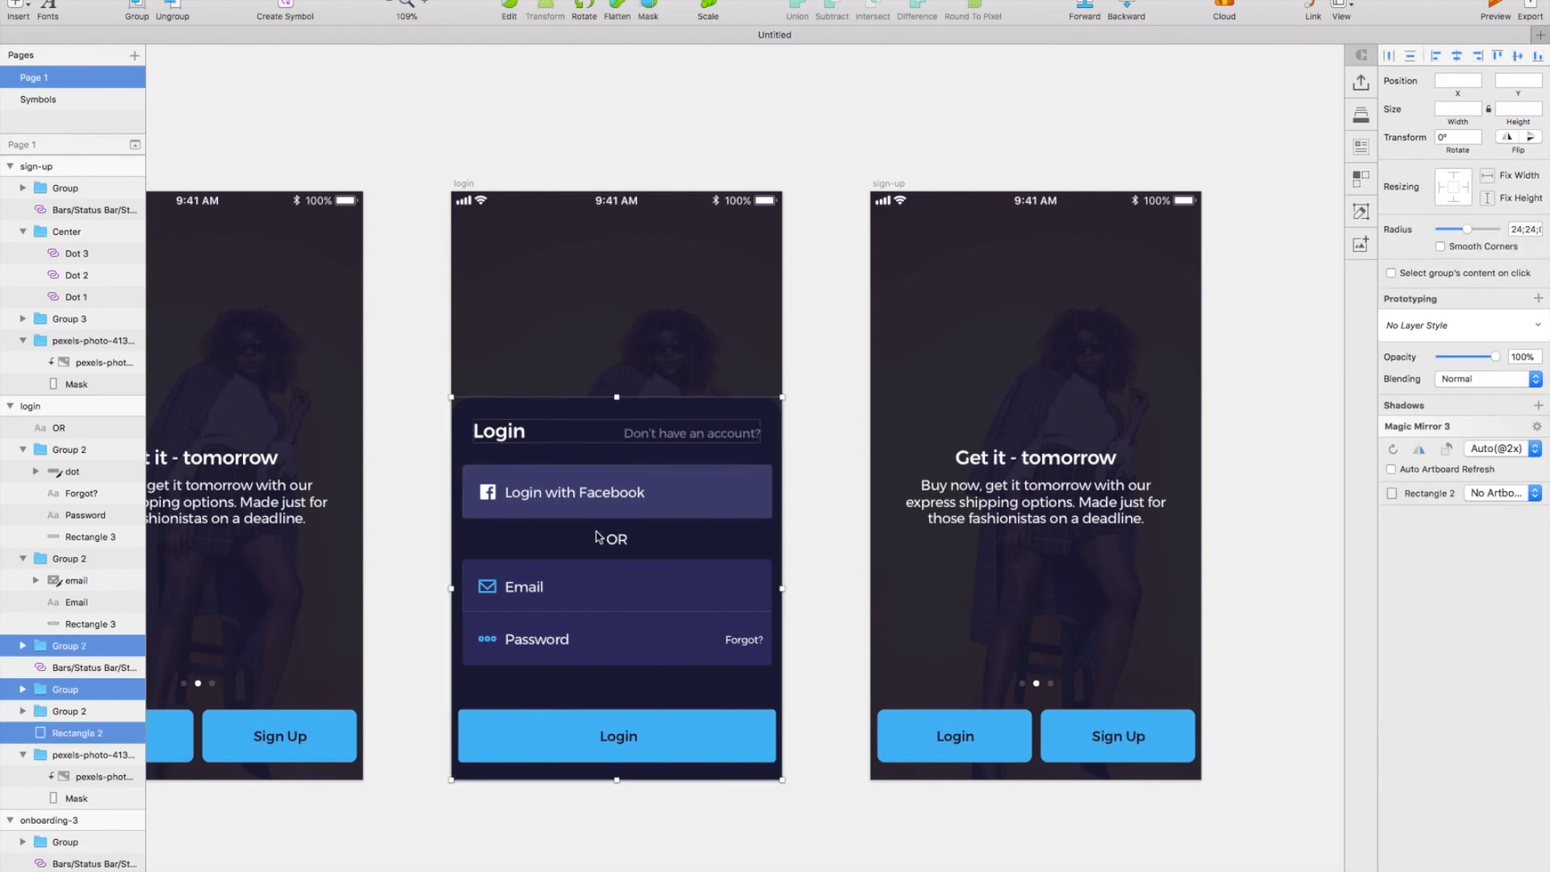
shift+click(588, 593)
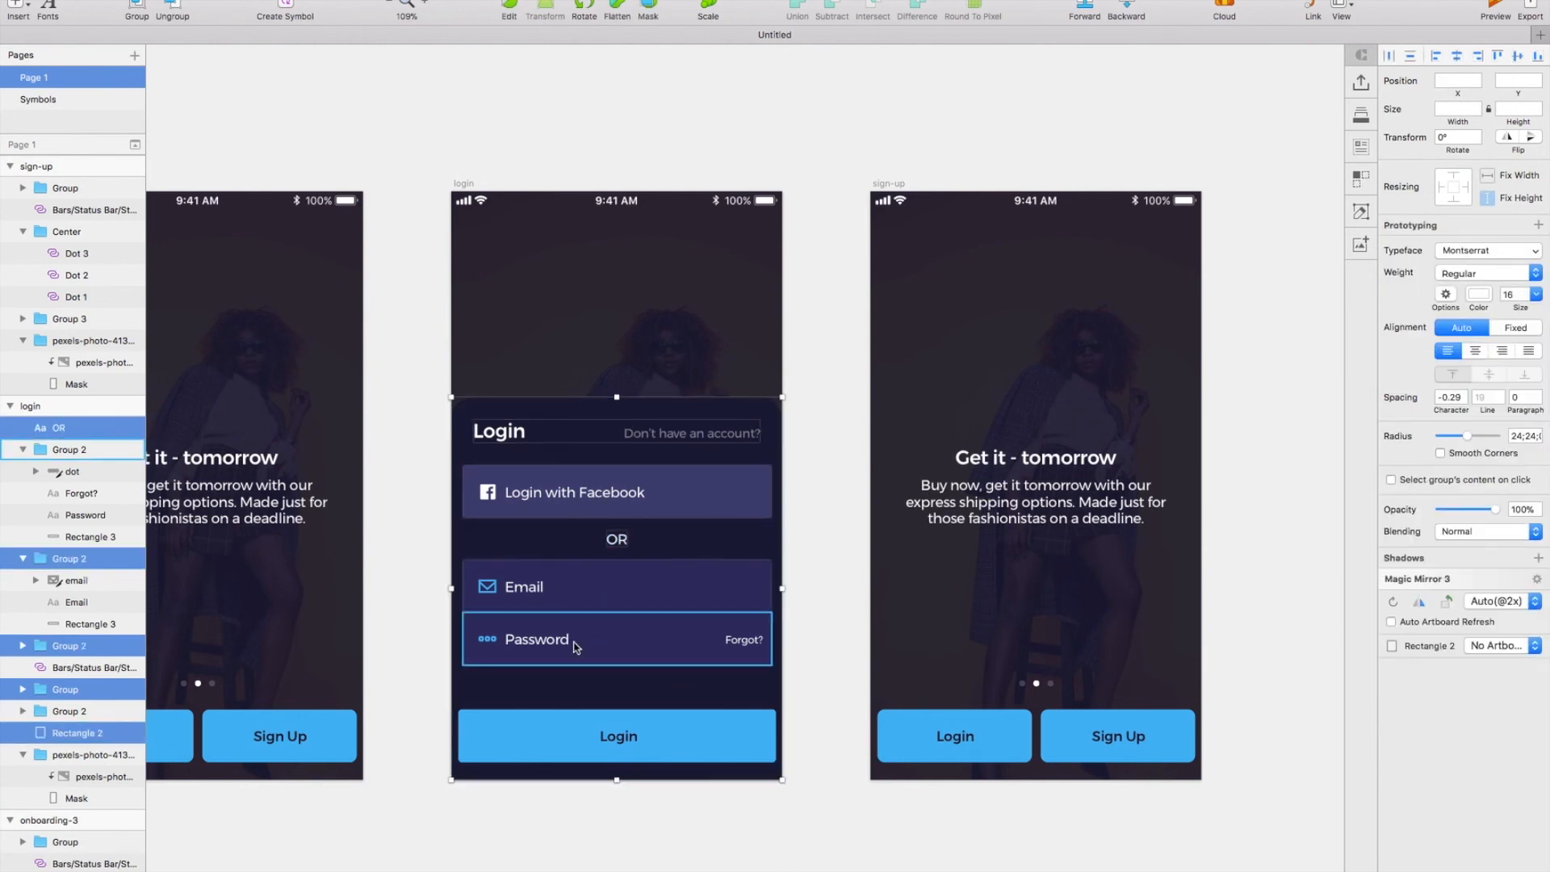
shift+click(556, 718)
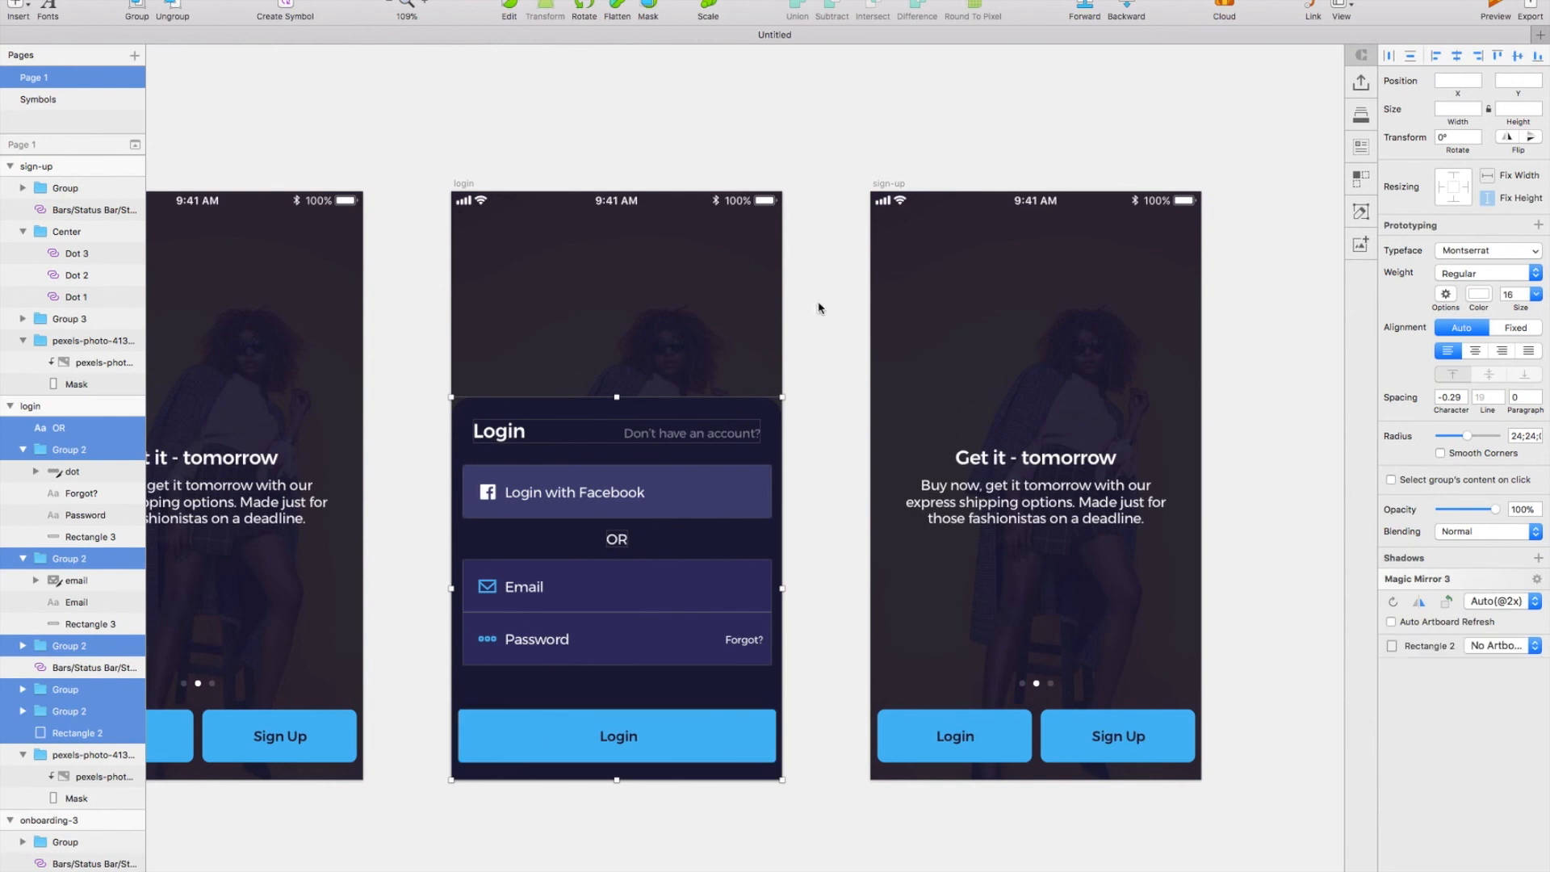
Step: Delete the page dots, the "Get it - tomorrow" text group and the Login and Sign Up buttons from the sign-up artboard
click(889, 184)
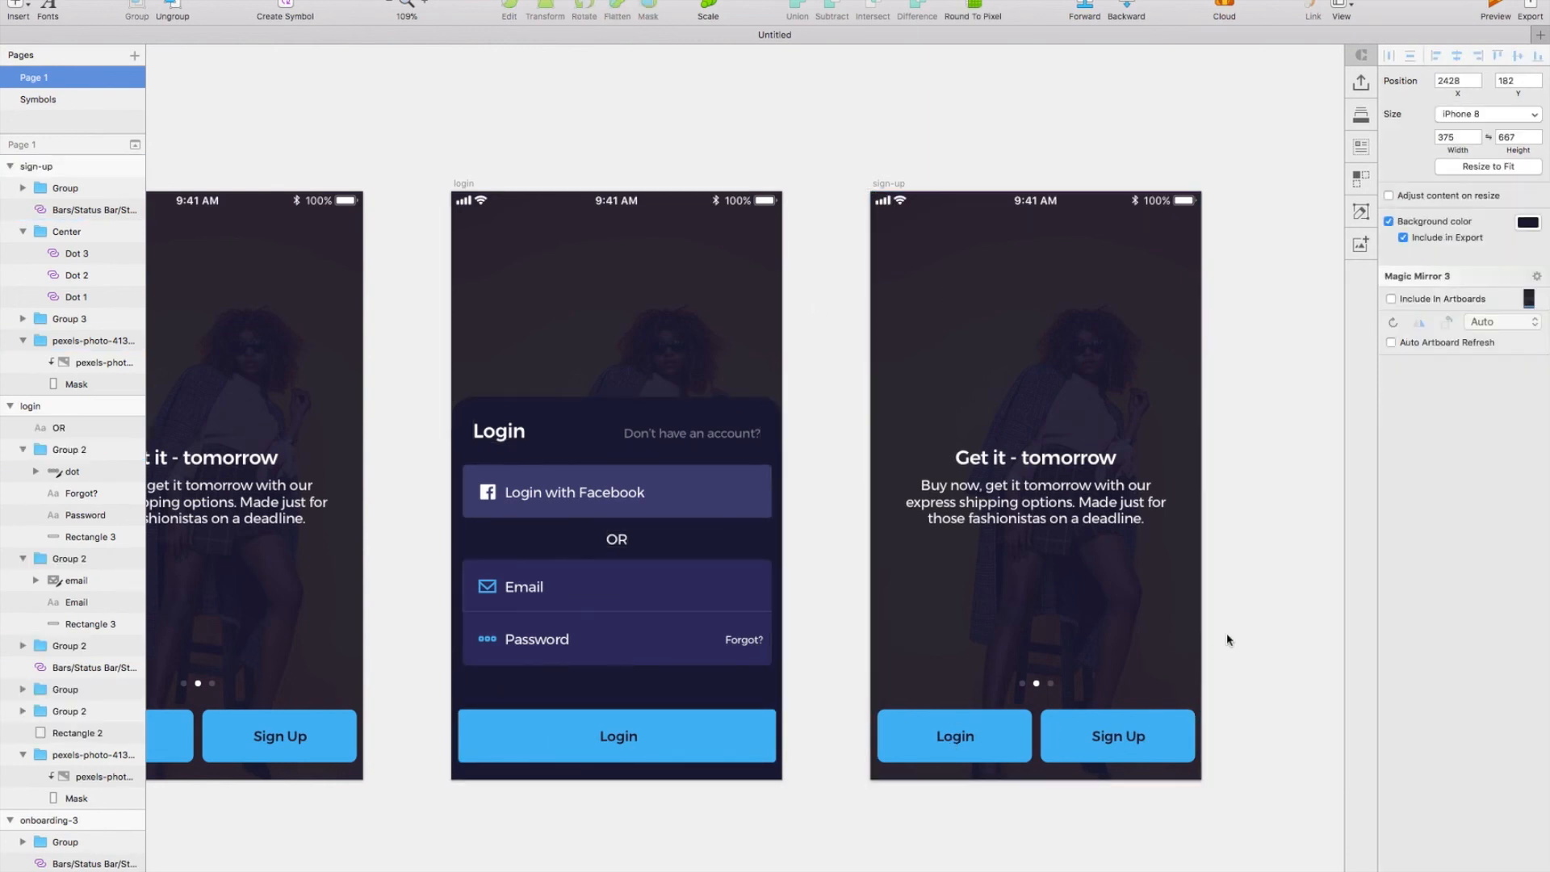
click(1085, 742)
double_click(1038, 685)
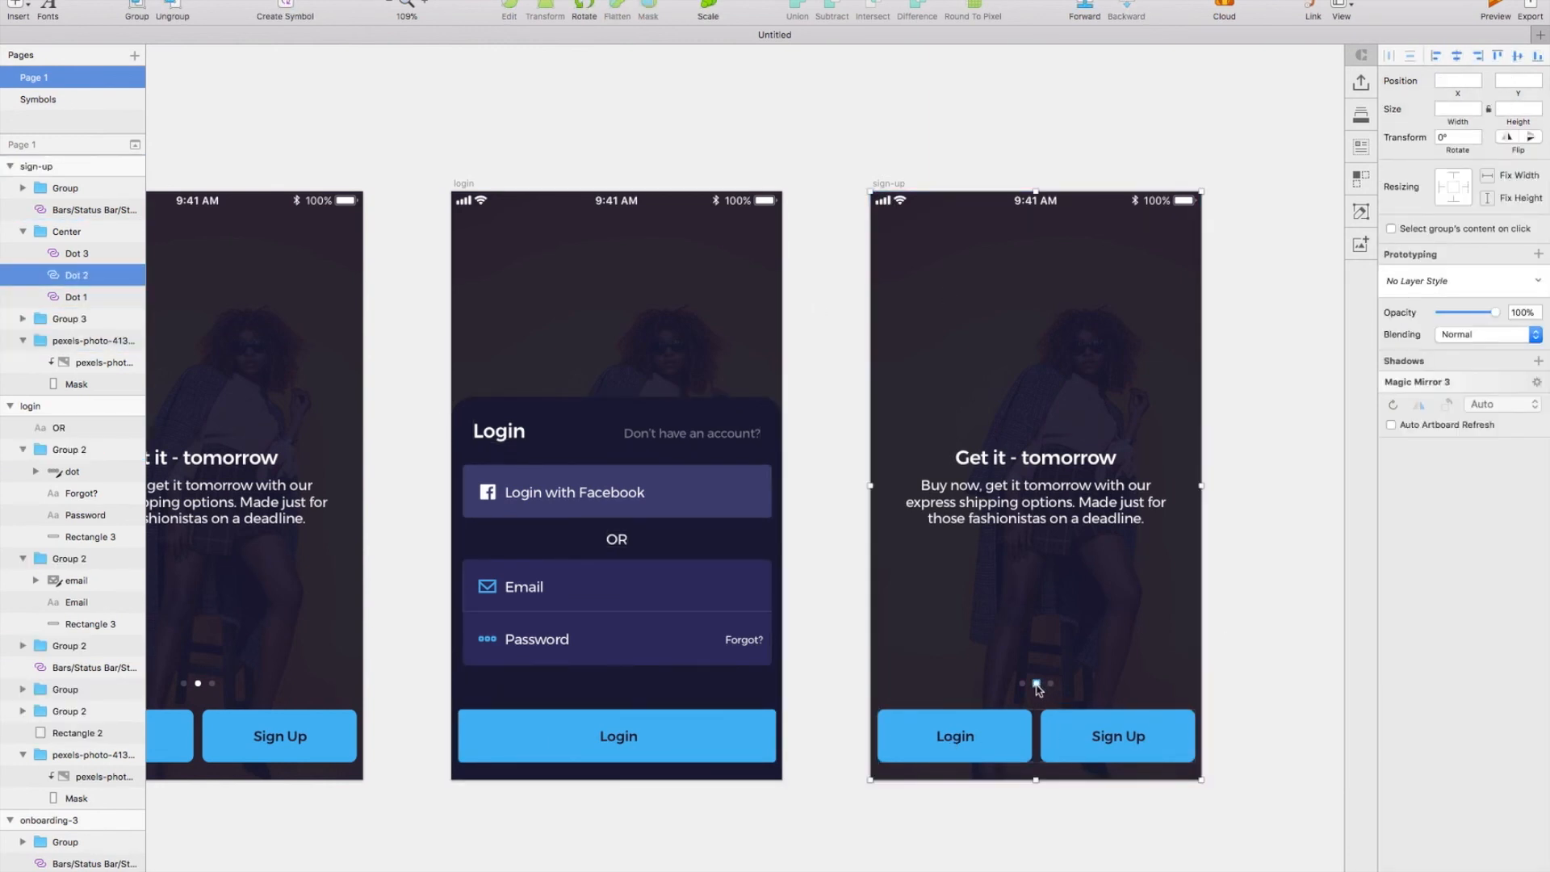
key(Escape)
key(Delete)
click(1002, 519)
key(Delete)
click(1064, 720)
key(Delete)
Step: Paste the copied login panel onto the sign-up artboard
click(888, 184)
key(super+v)
scroll(1061, 154, right, 1)
click(1062, 153)
scroll(1062, 154, right, 1)
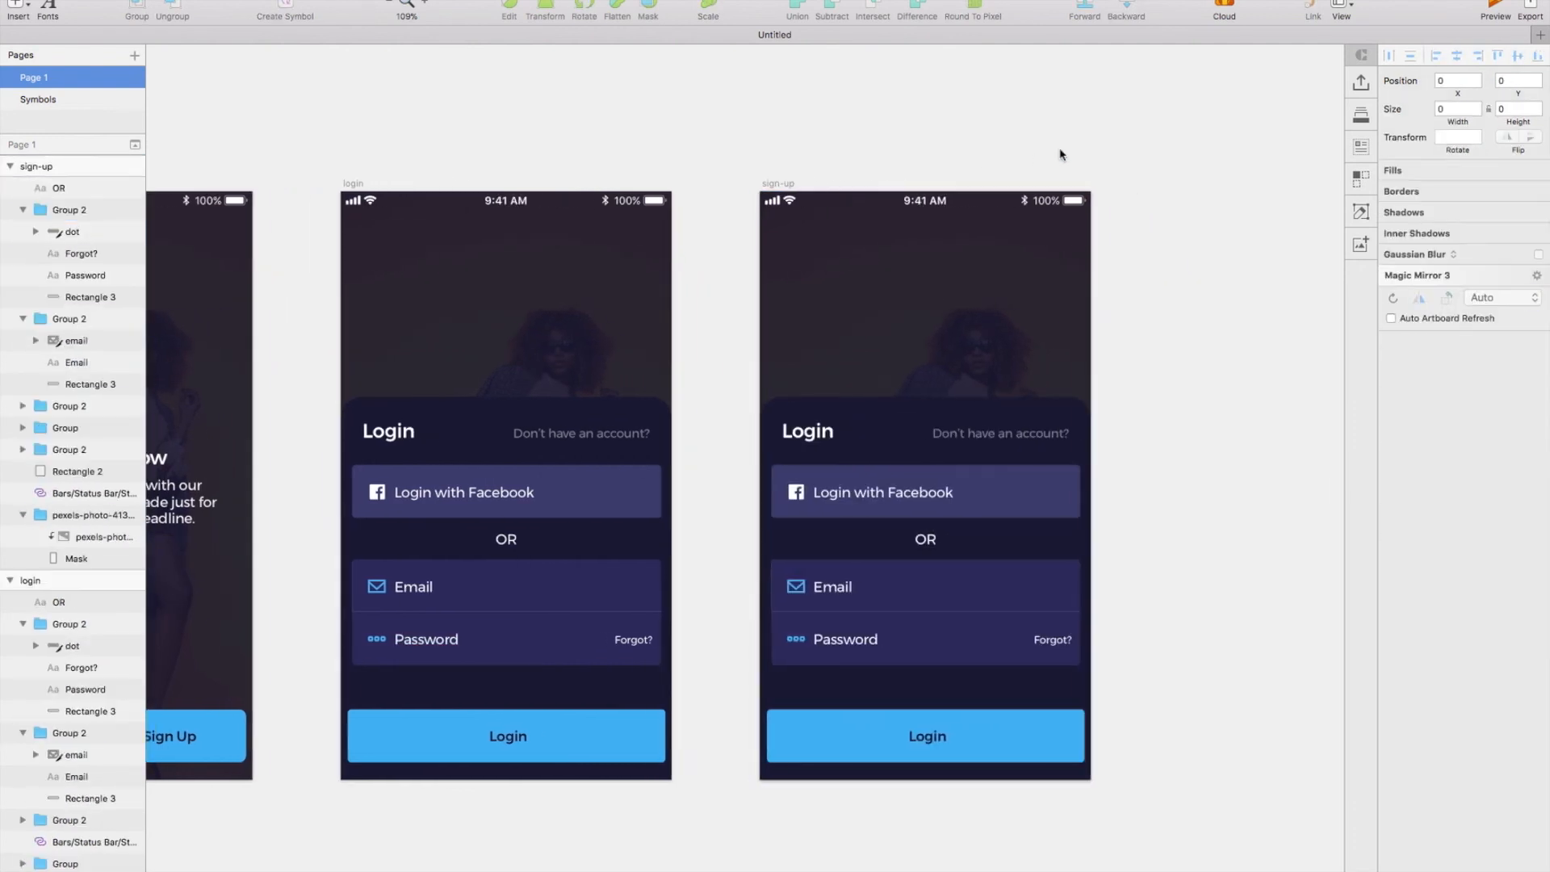
double_click(800, 430)
double_click(800, 431)
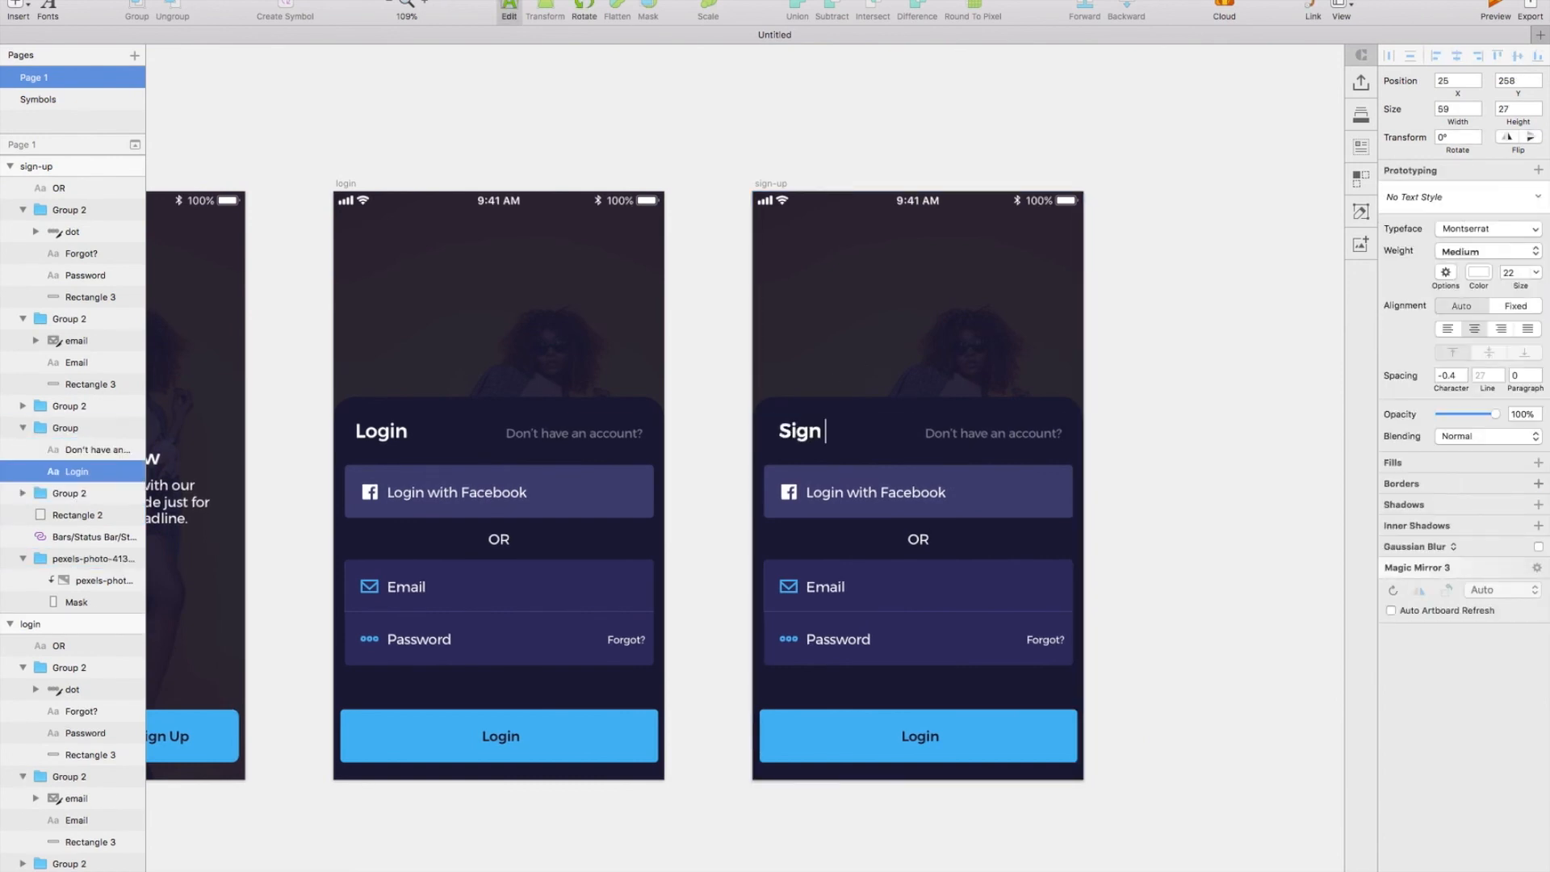
key(Escape)
key(super+z)
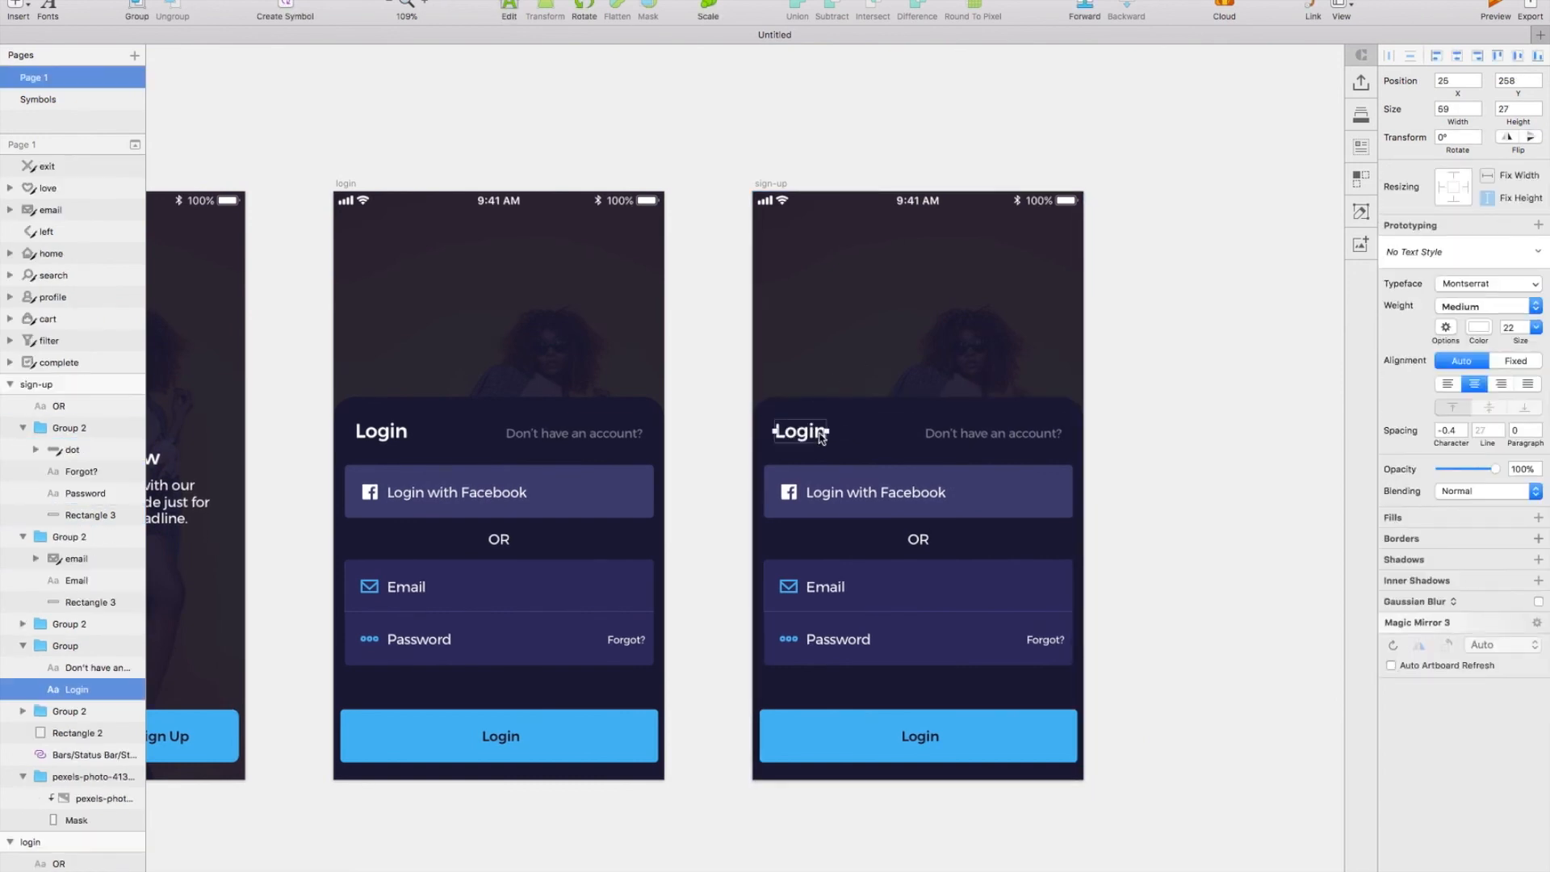
Step: Change the sign-up panel's title to "Sign Up" and the text beside it to "Already have an account?"
double_click(822, 440)
text(Sign Up)
click(1025, 436)
double_click(1024, 440)
text(Already aave an account)
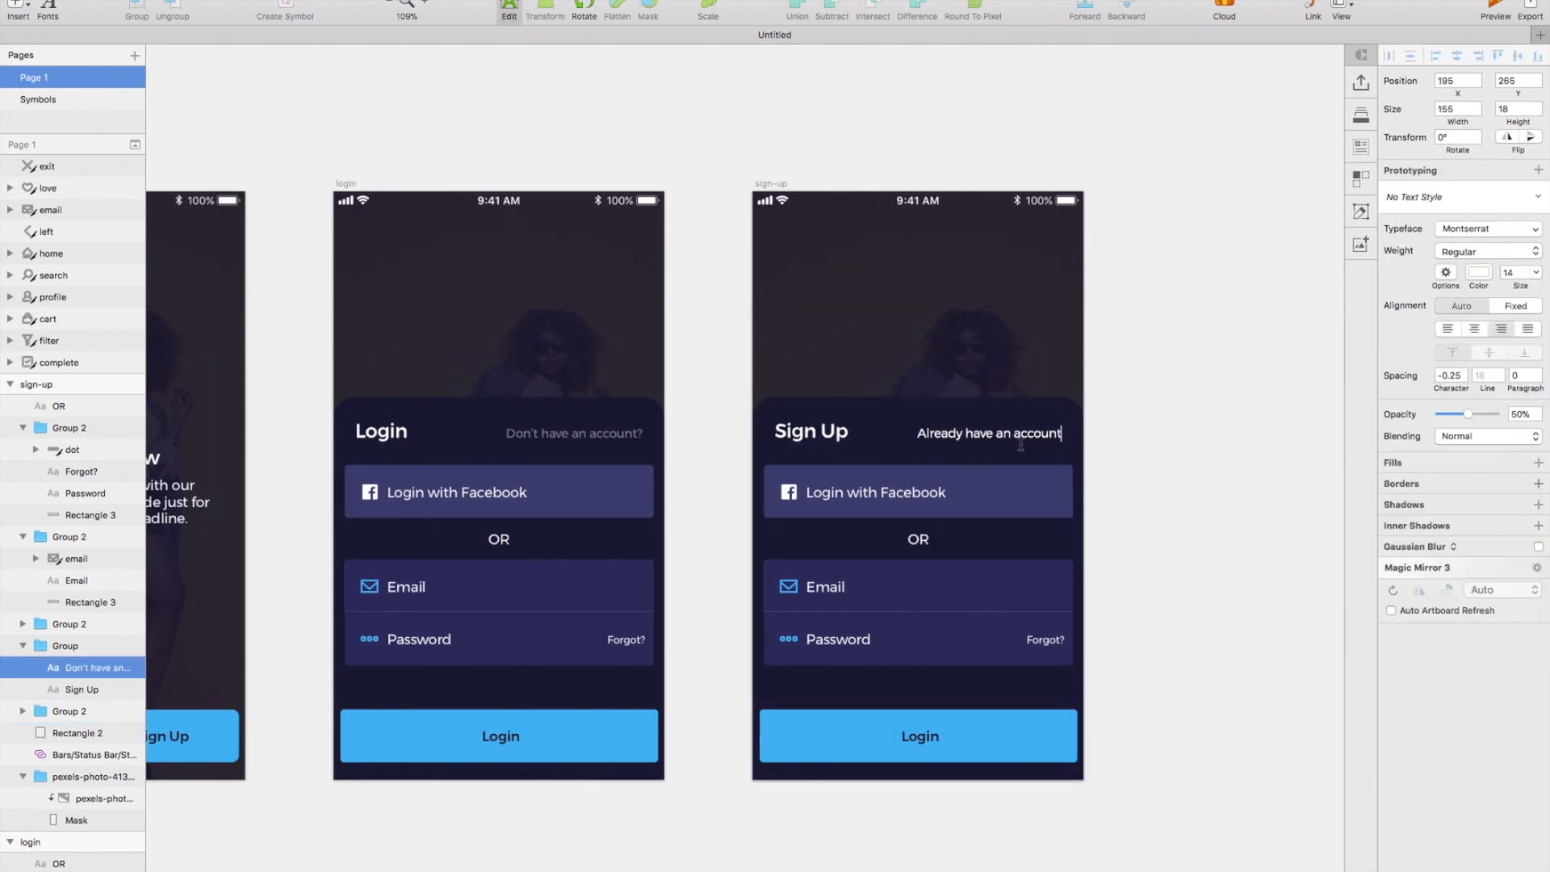
text(?)
key(Escape)
Step: Change the Facebook button's label on the sign-up artboard to "Sign up with Facebook"
click(926, 497)
double_click(925, 496)
text(Sign up with Facebook)
key(Escape)
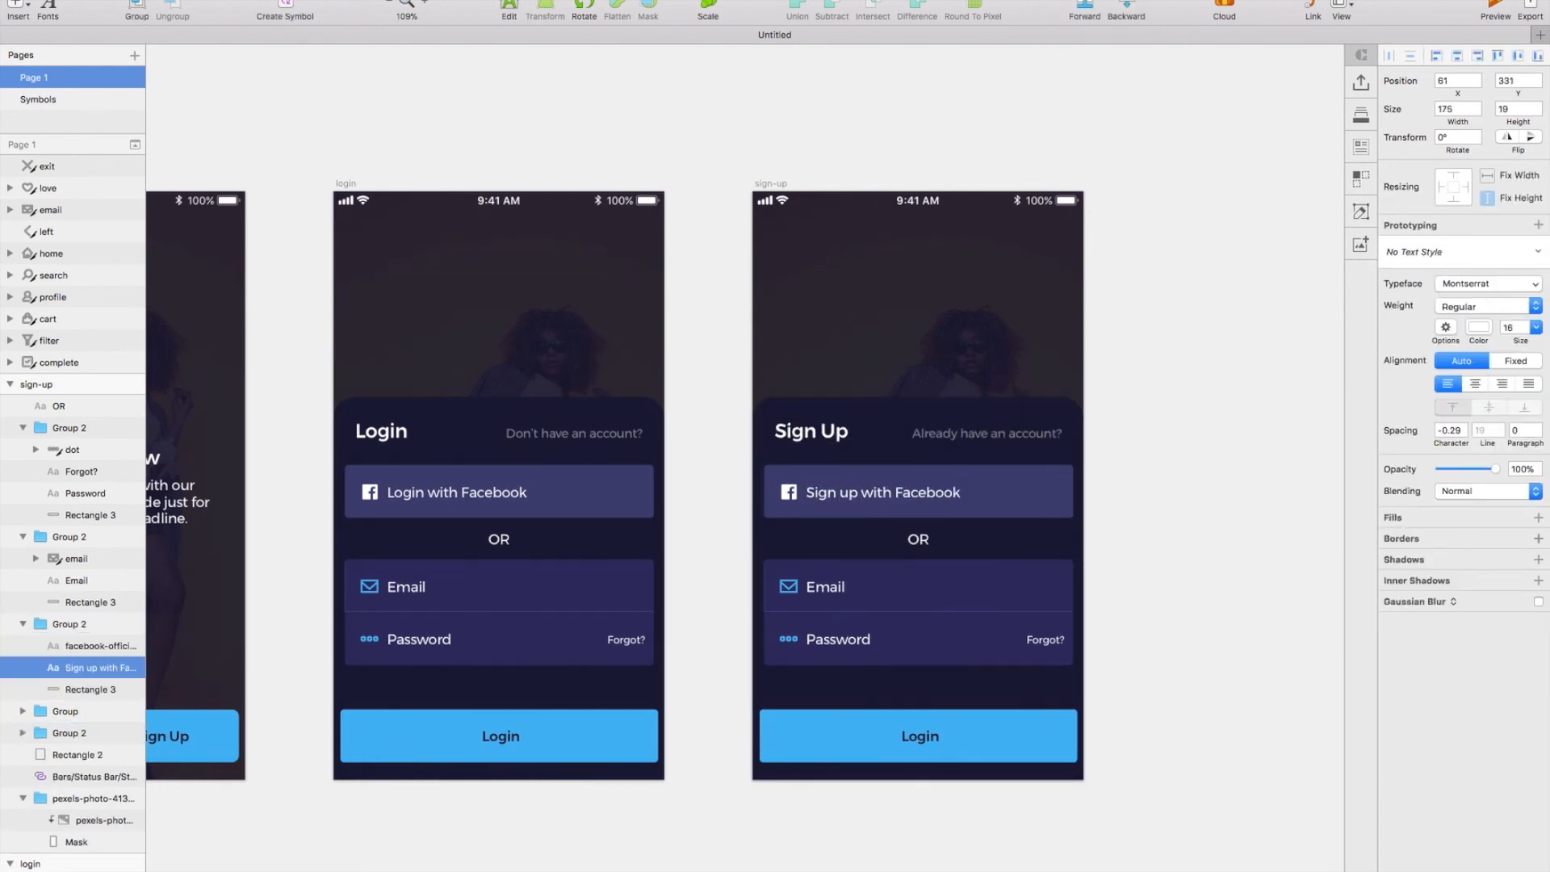
key(Escape)
Step: Relabel the sign-up artboard's wide blue button "Sign Up" and delete the "Forgot?" text from its password row
scroll(925, 496, right, 1)
scroll(925, 497, down, 2)
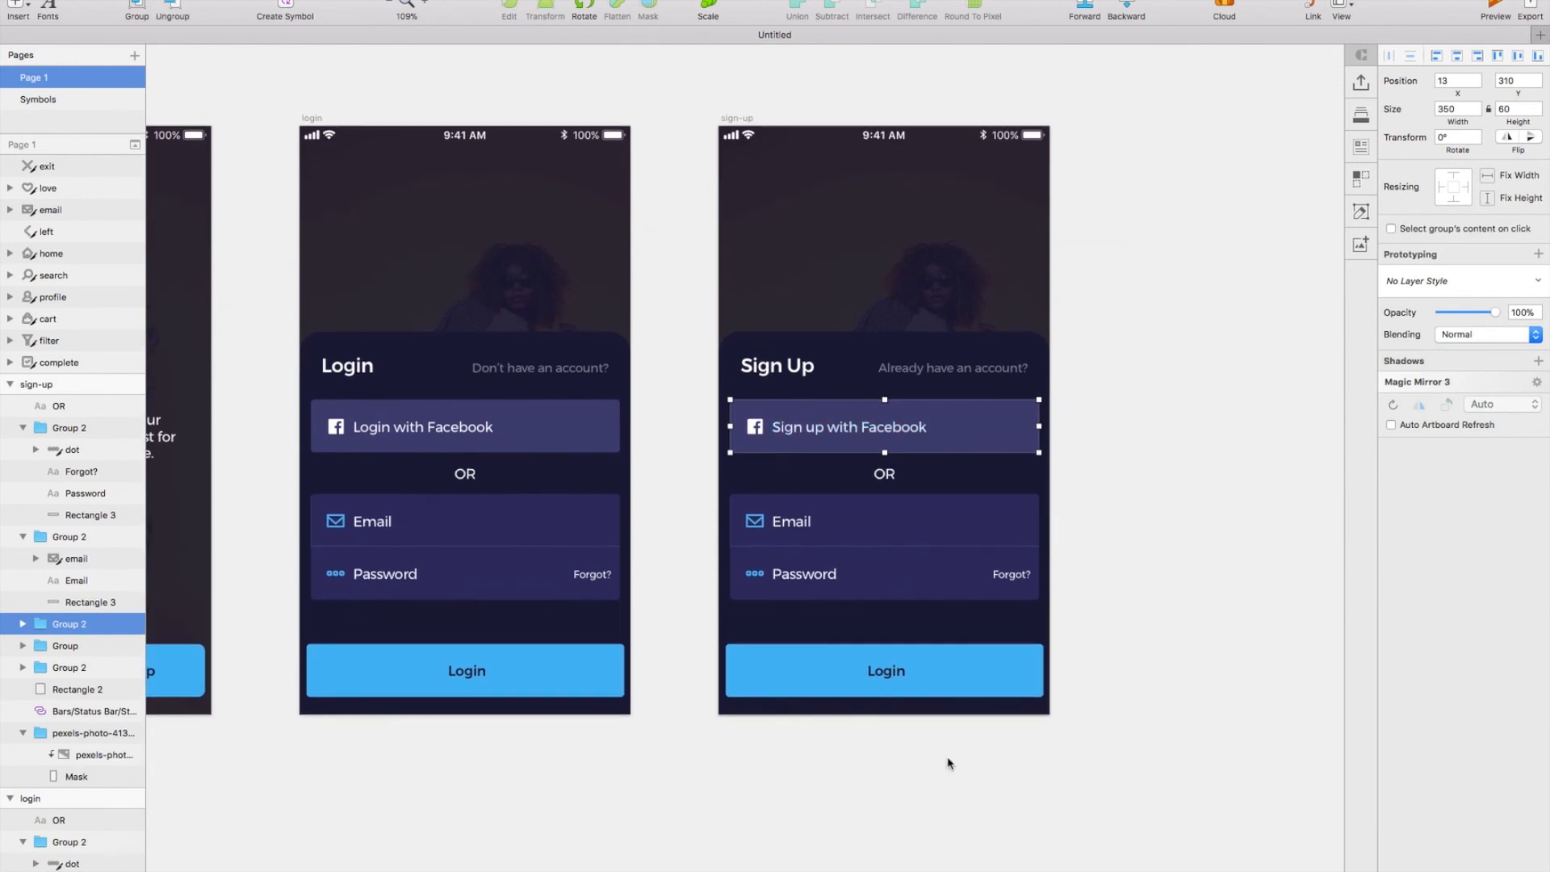
double_click(886, 671)
text(Sign Up)
key(Escape)
double_click(1008, 576)
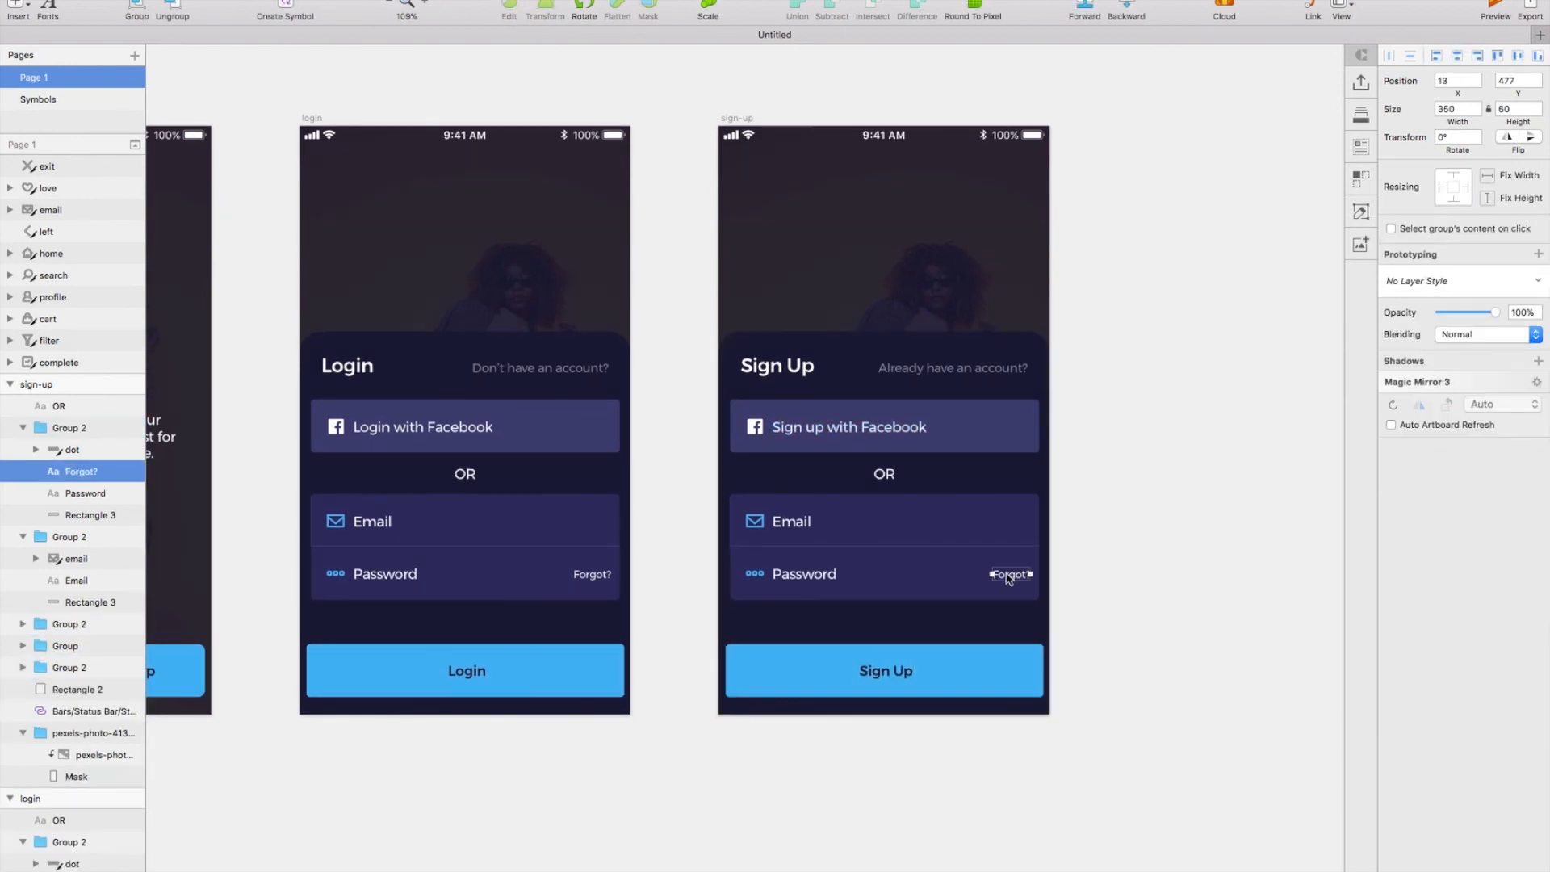
key(Delete)
scroll(1009, 577, right, 1)
scroll(1008, 578, down, 3)
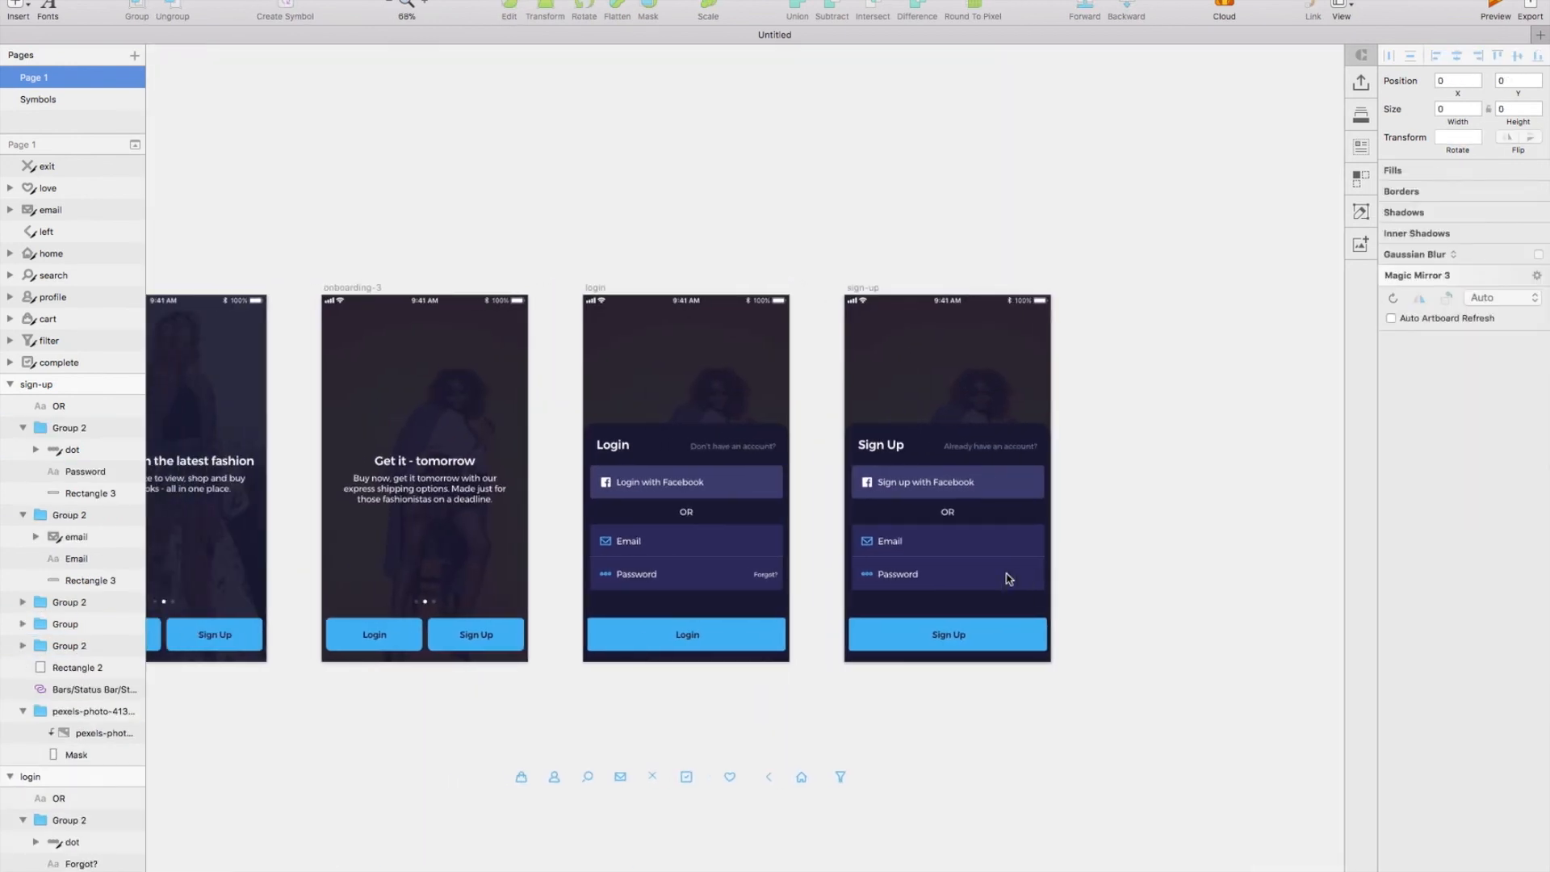
scroll(1009, 578, down, 1)
scroll(1009, 578, left, 3)
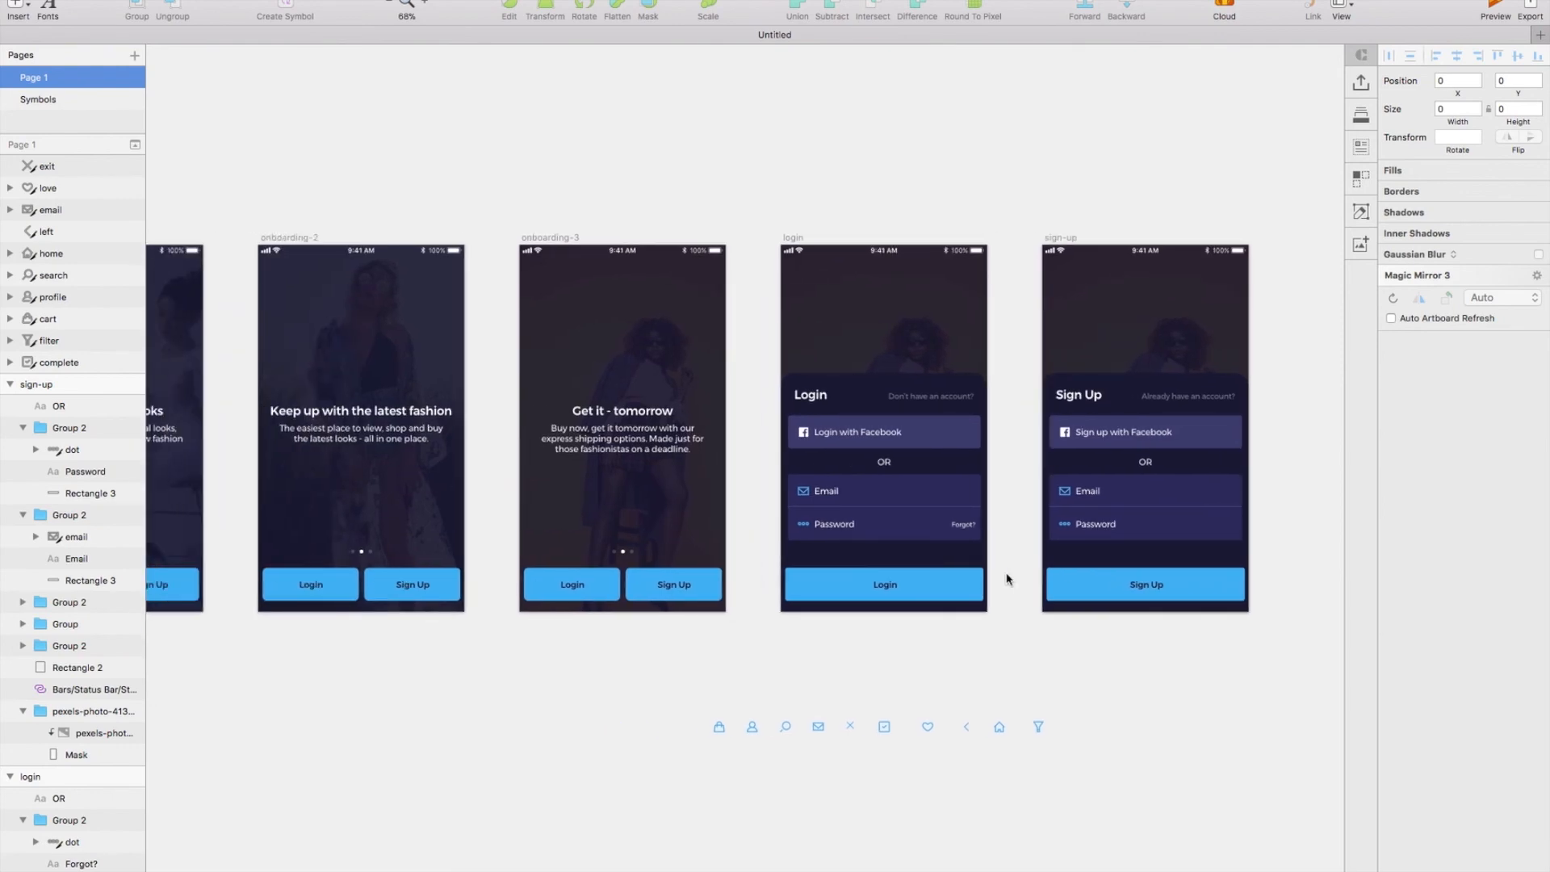